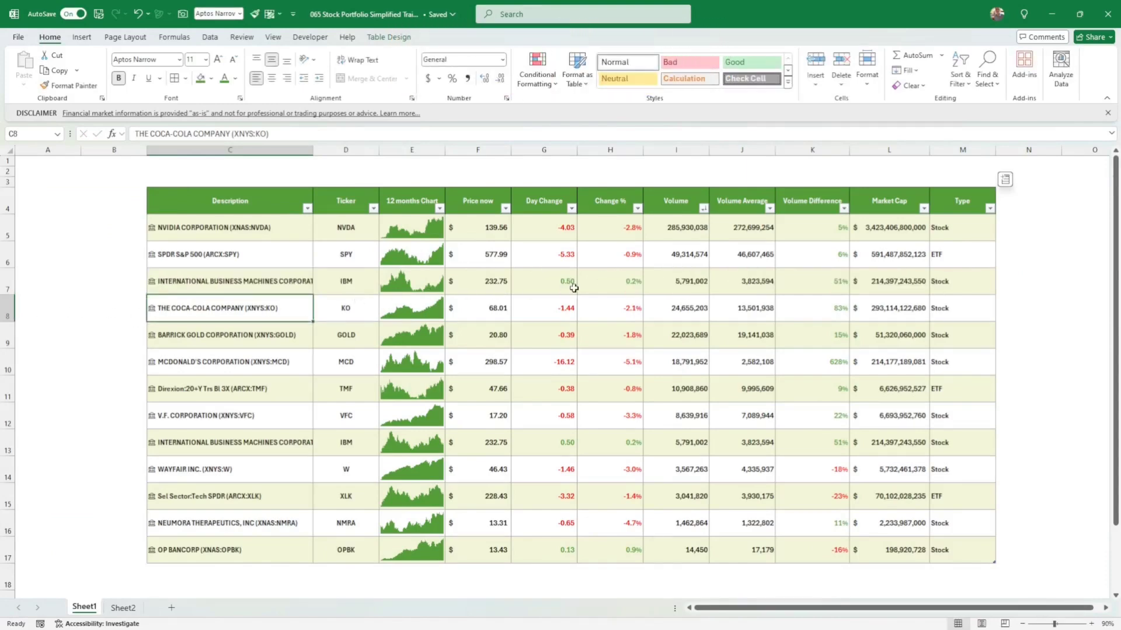
- Sort the finished stock table by Change % from largest to smallest
left_click(637, 209)
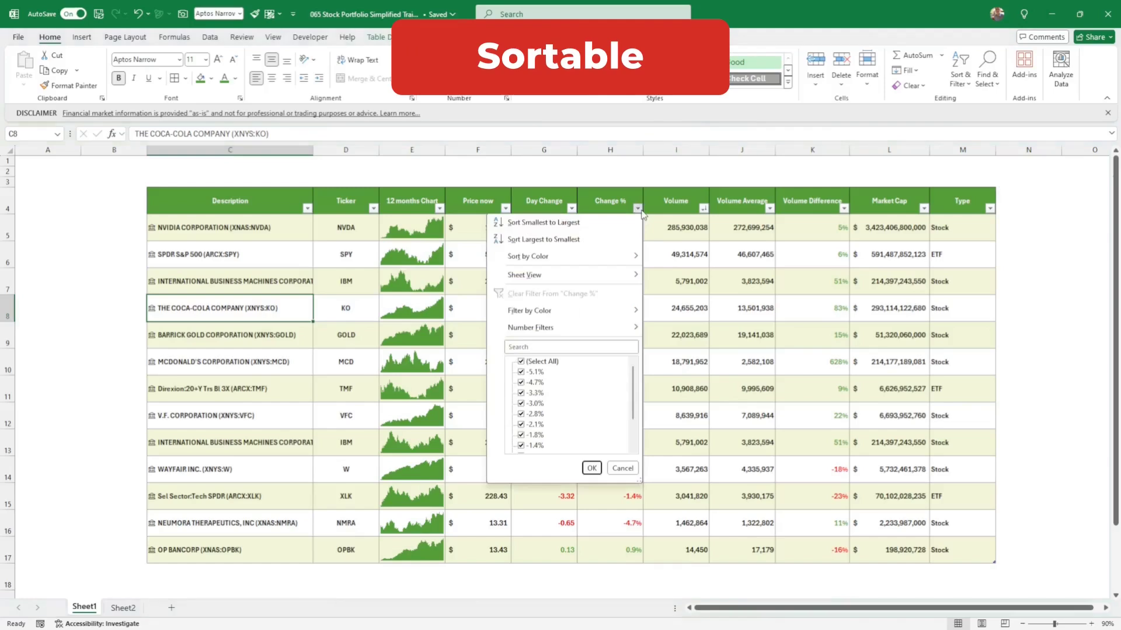
left_click(571, 240)
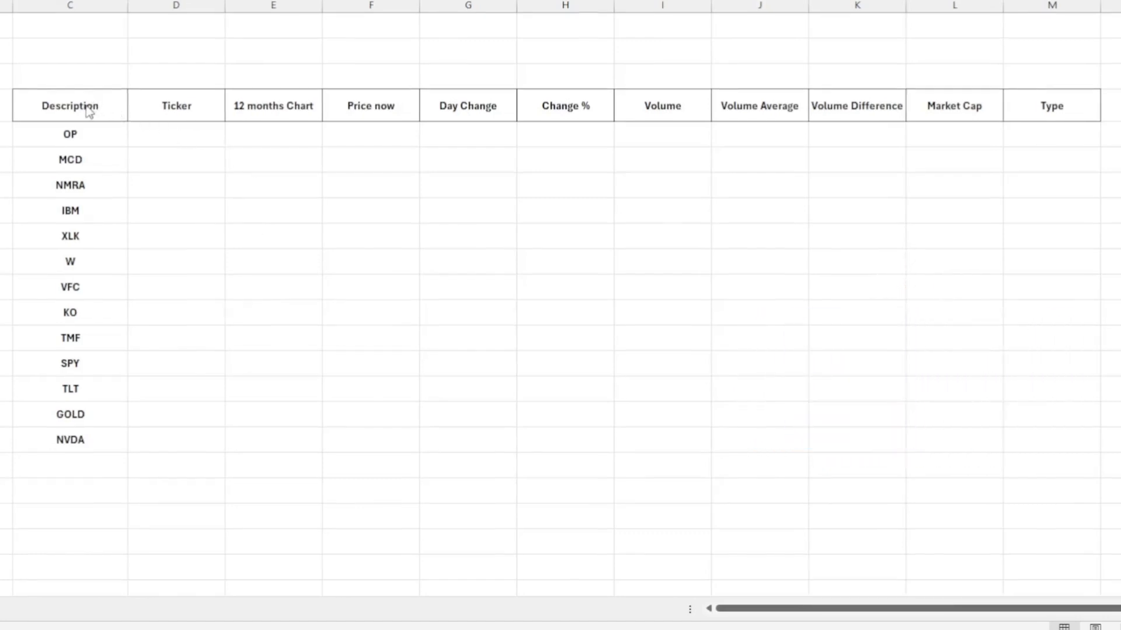
- Review the column headers from Description to Type and the ticker symbols listed under Description
left_click_drag(87, 108, 1056, 111)
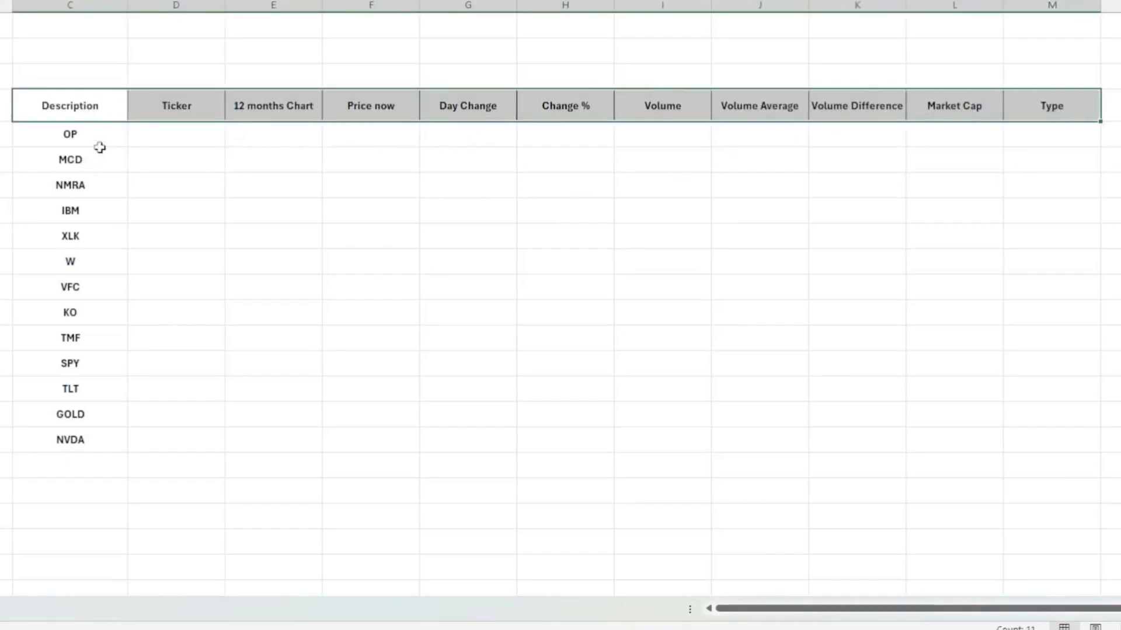
left_click_drag(90, 135, 76, 439)
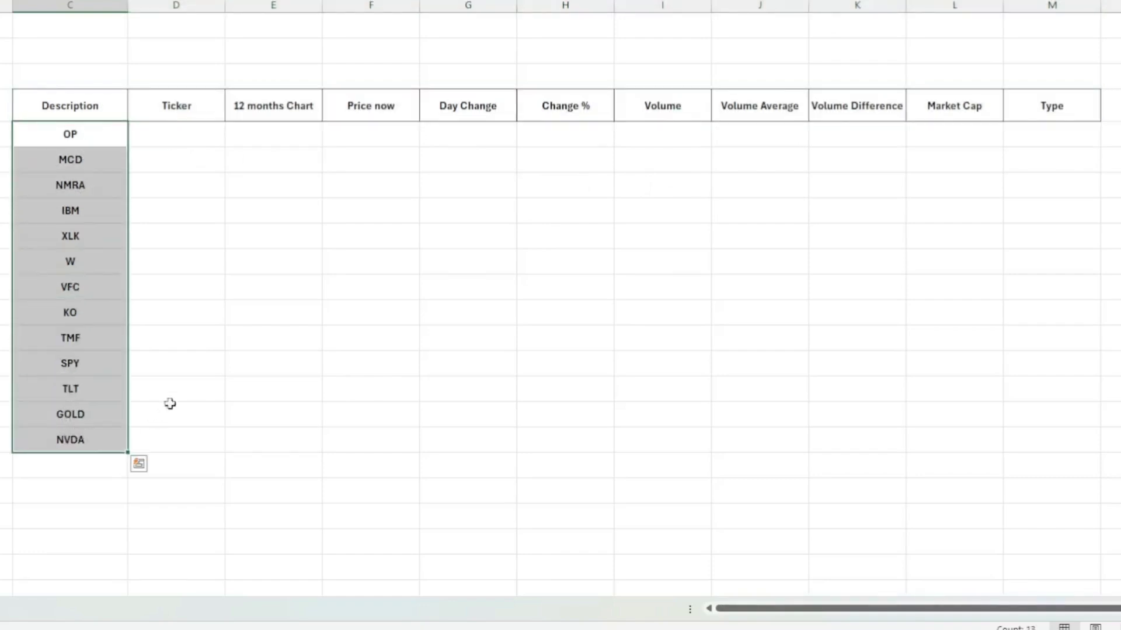
left_click(94, 135)
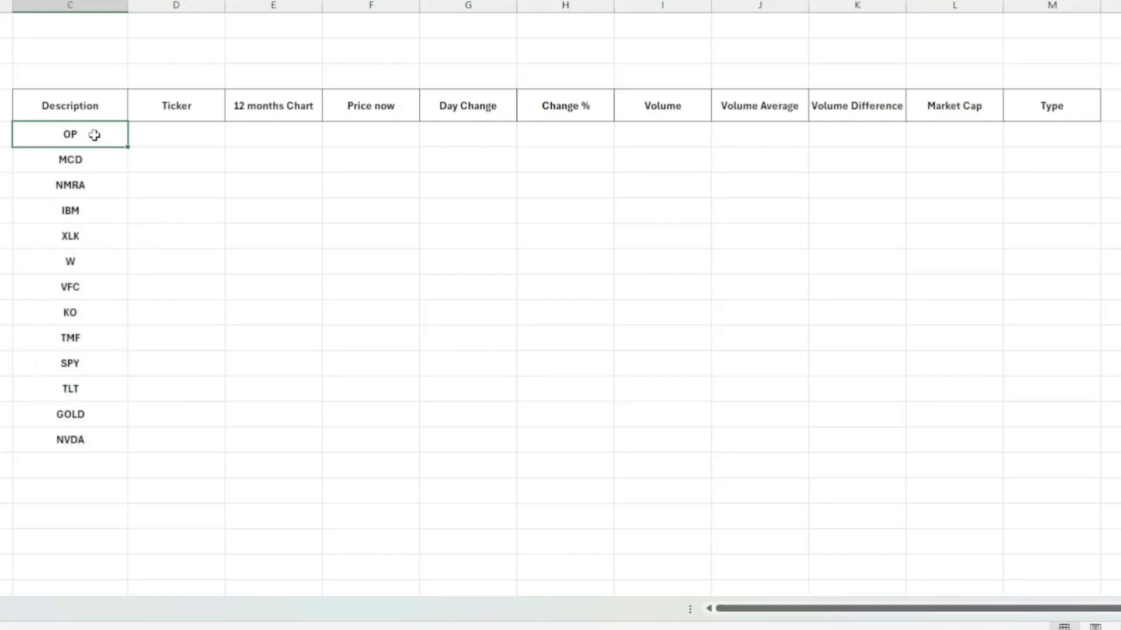
left_click_drag(94, 135, 93, 233)
left_click(87, 235)
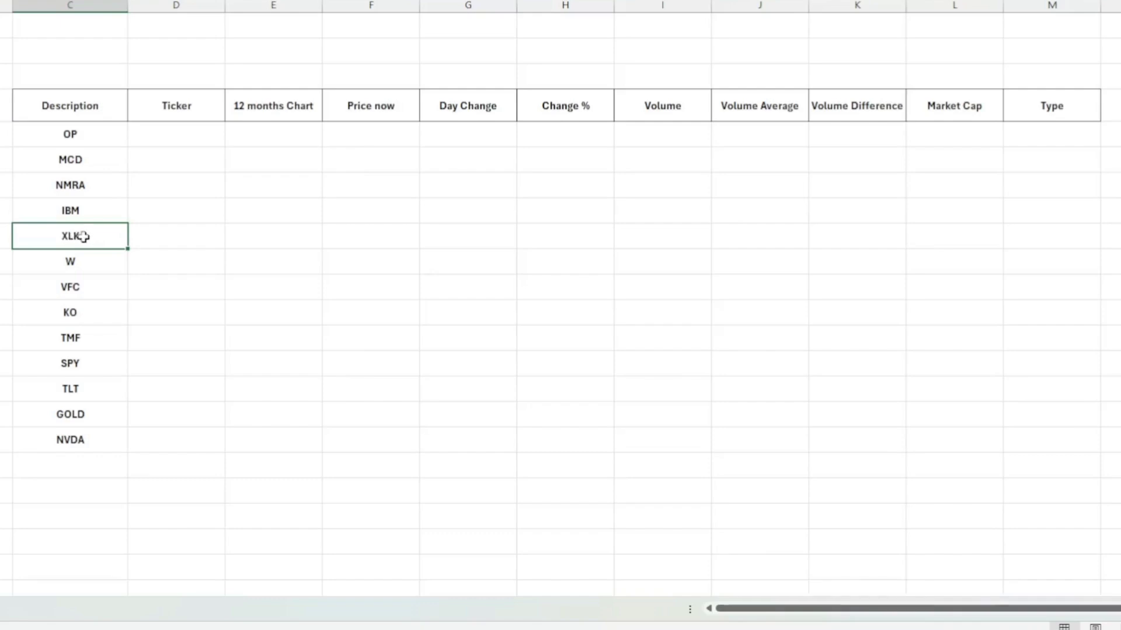
left_click(80, 363)
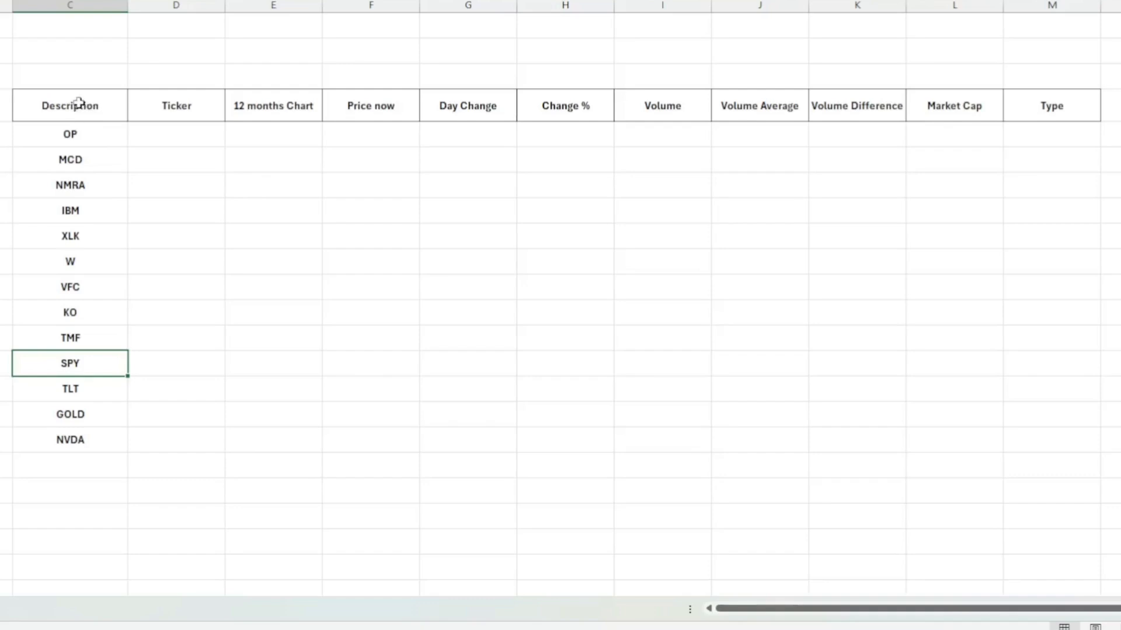
left_click(1039, 106)
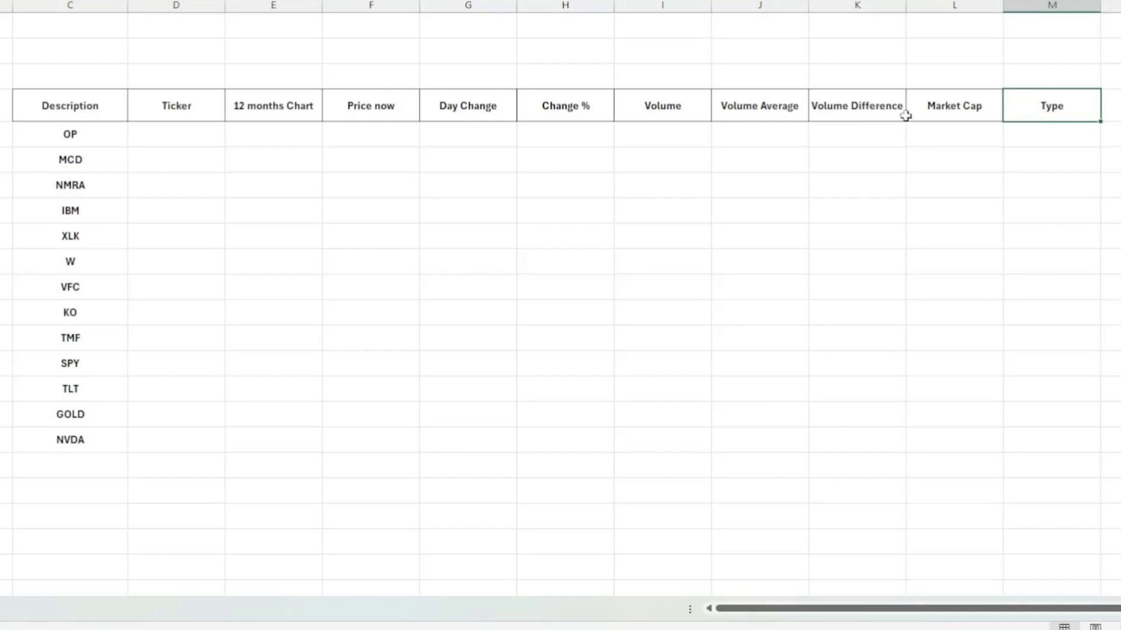
left_click(103, 106)
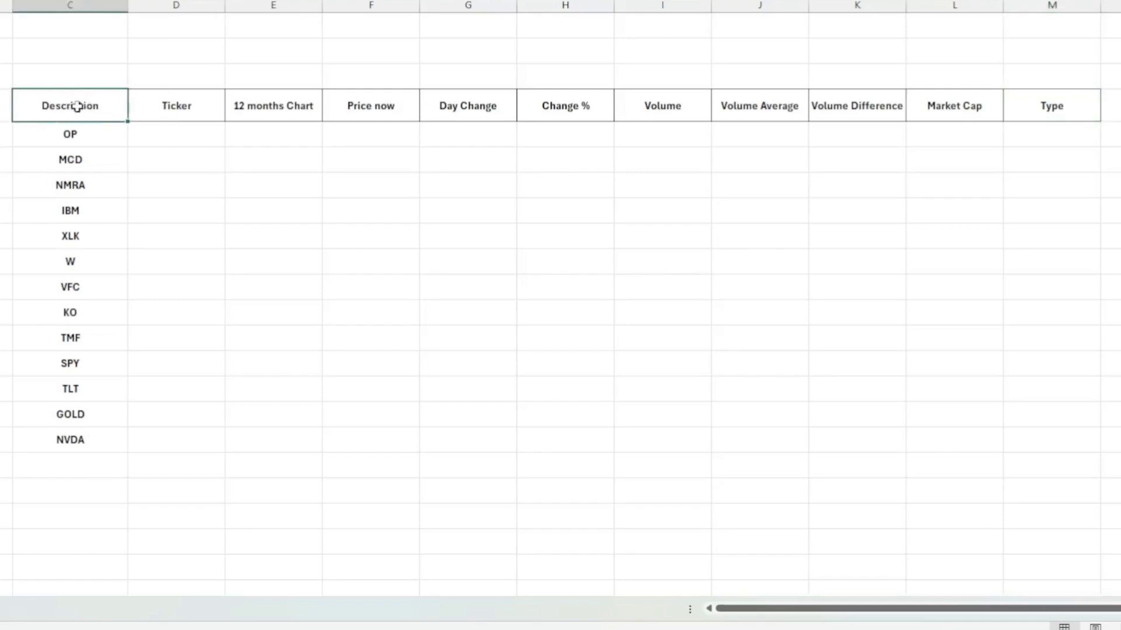
left_click(177, 103)
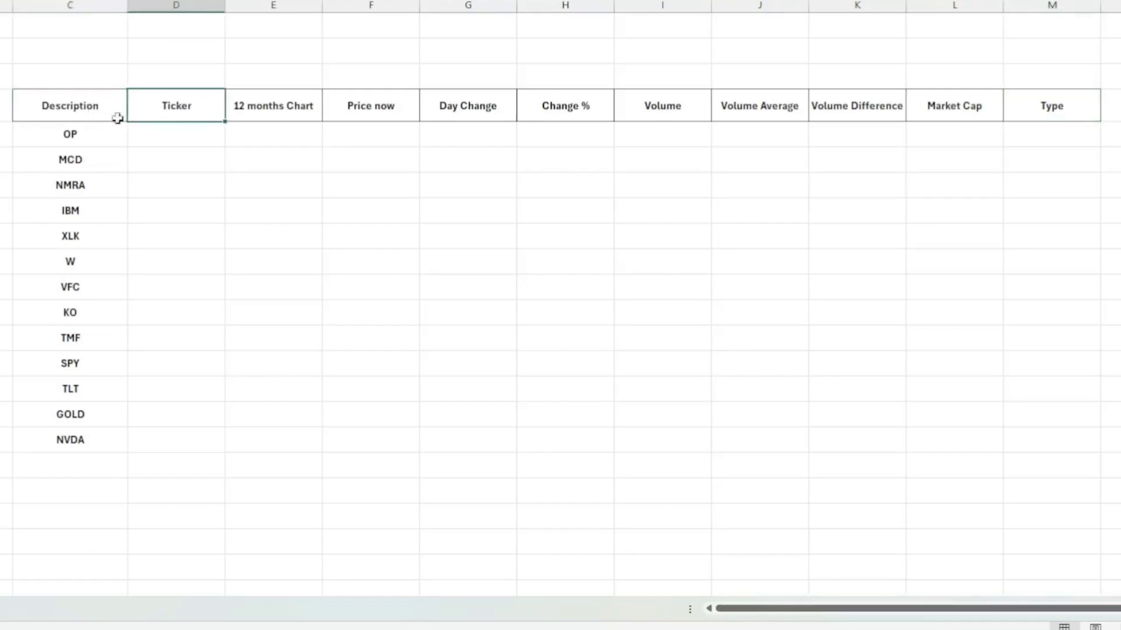
left_click(70, 110)
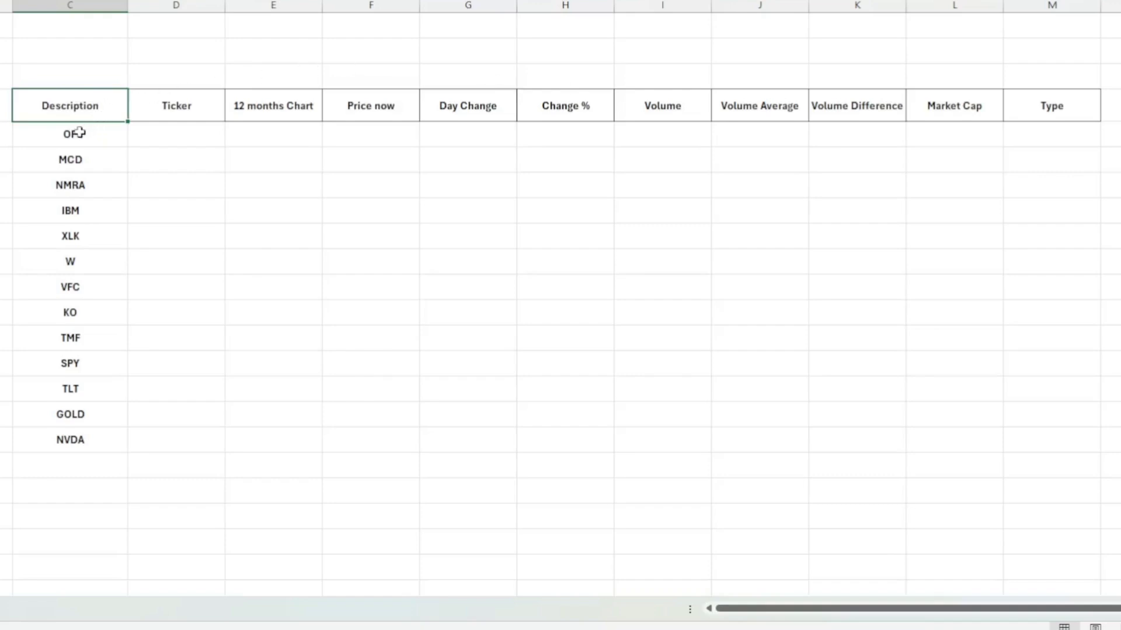
- Convert the ticker symbols in C5:C17, from OP to NVDA, to the Stocks data type
left_click_drag(75, 132, 88, 439)
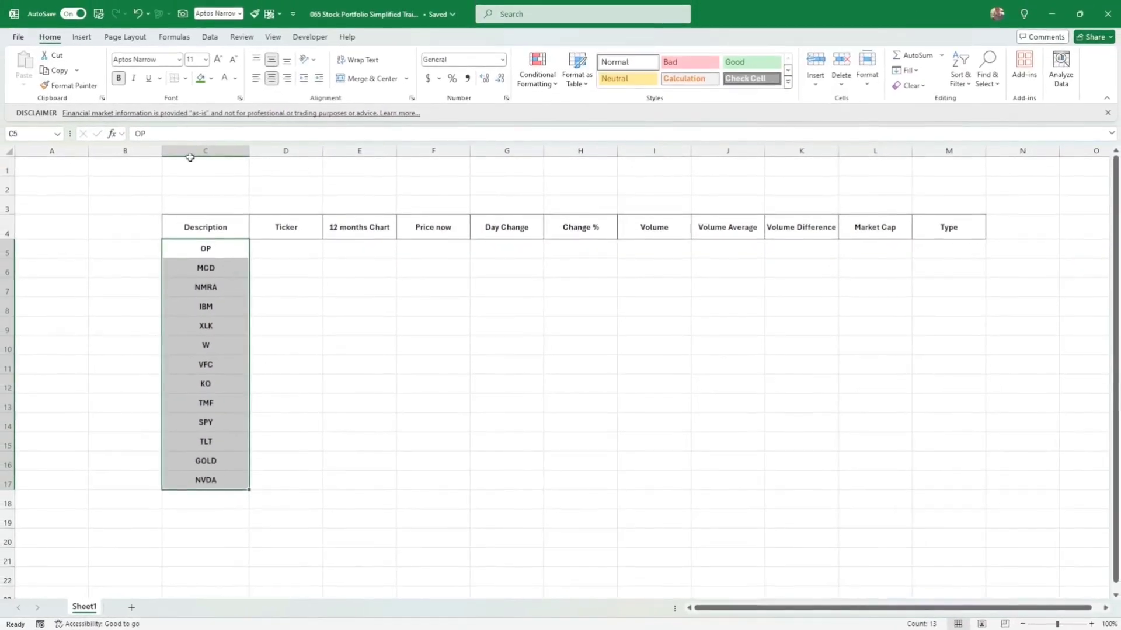
left_click(210, 37)
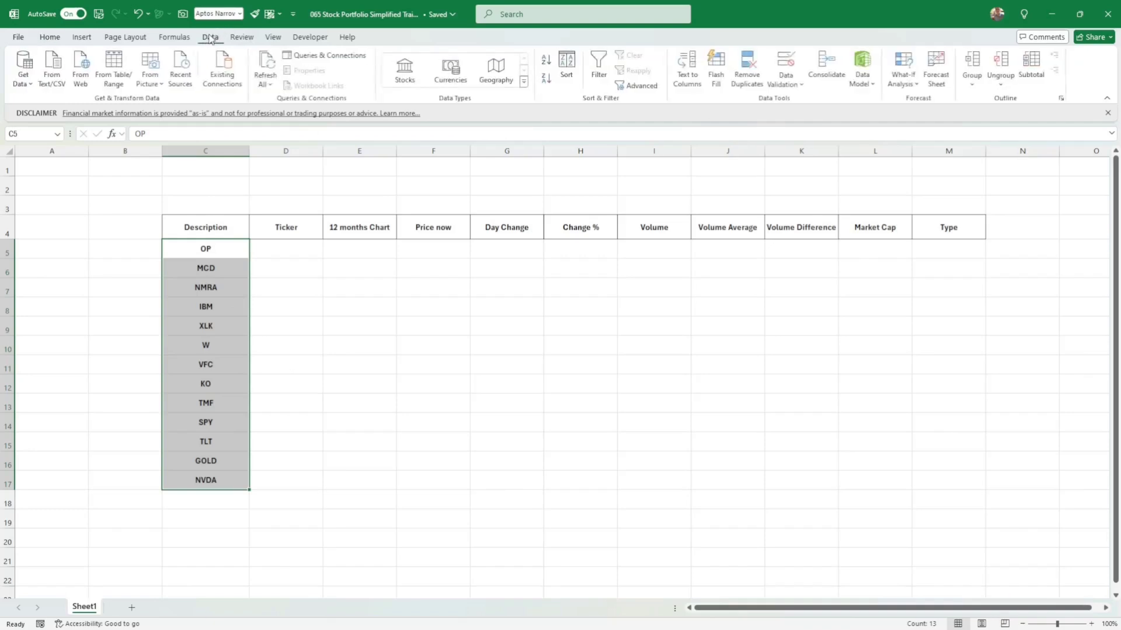
left_click(407, 72)
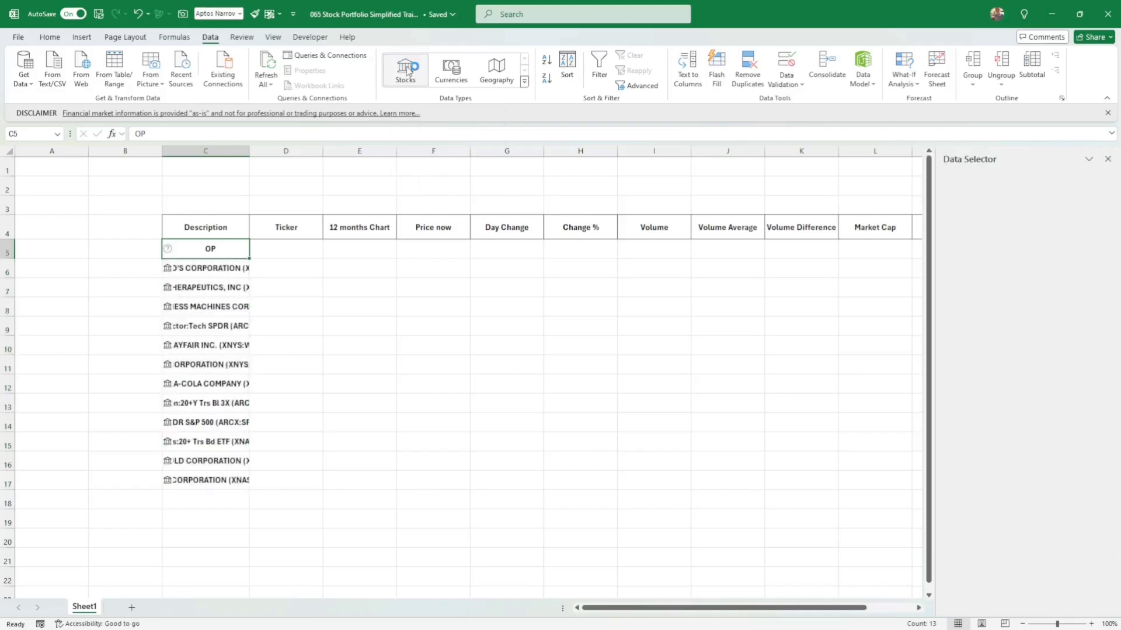
- Match the unresolved OP entry in C5 to OP BANCORP, Nasdaq Stock Market: OPBK
left_click(231, 276)
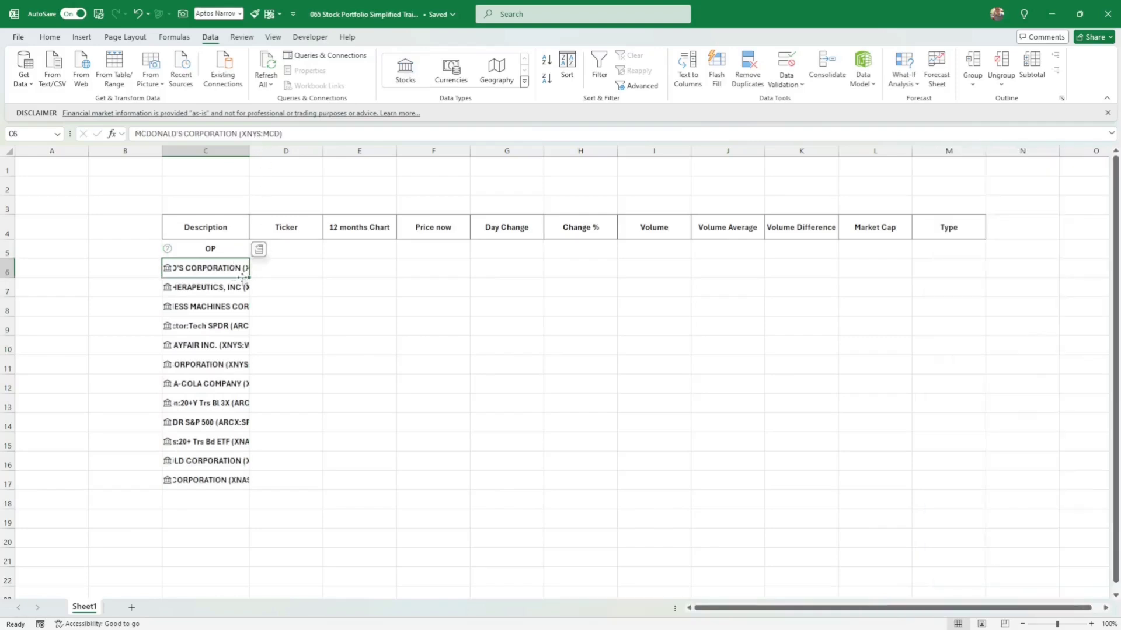
left_click(216, 252)
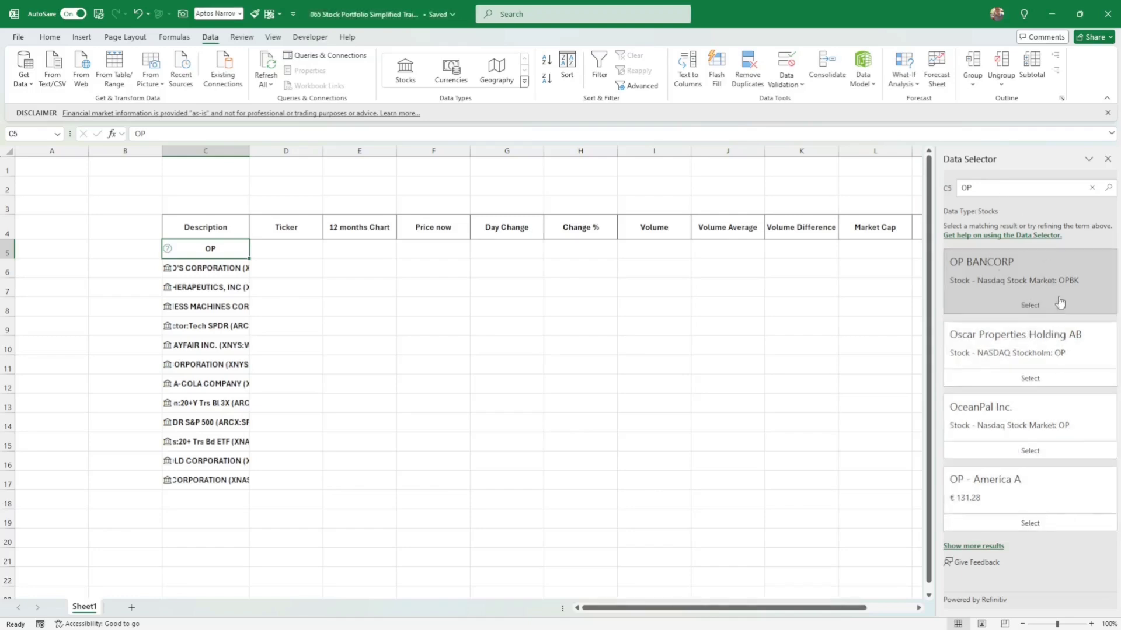
left_click(1030, 305)
- Left-align the stock names in C5:C17 and widen the Description column to fit most of the names
left_click(444, 304)
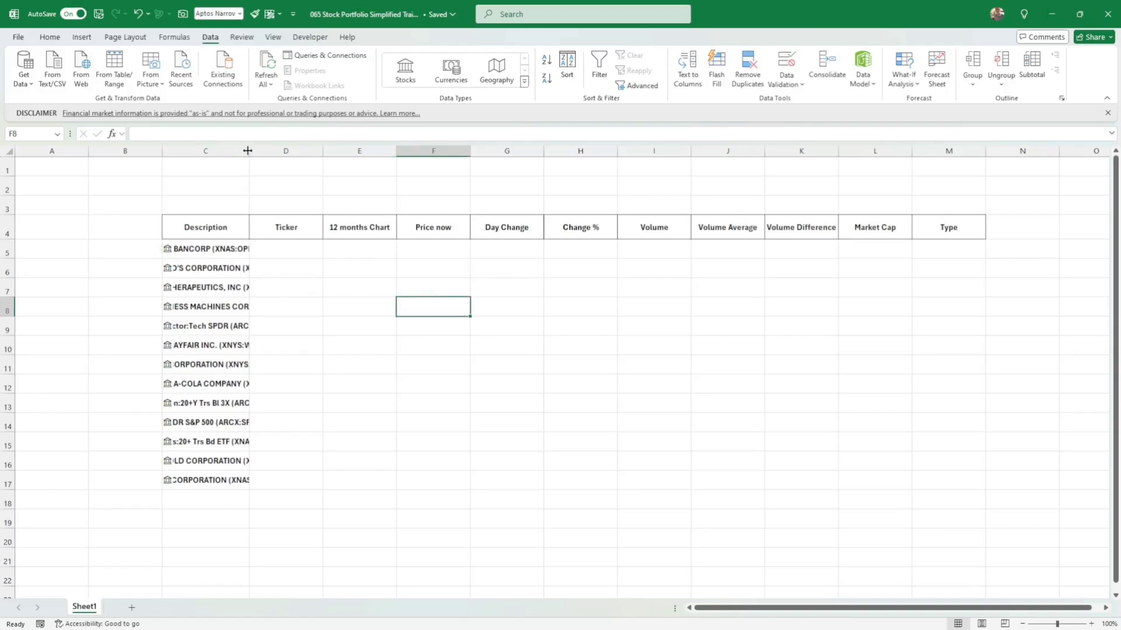
left_click_drag(247, 150, 297, 150)
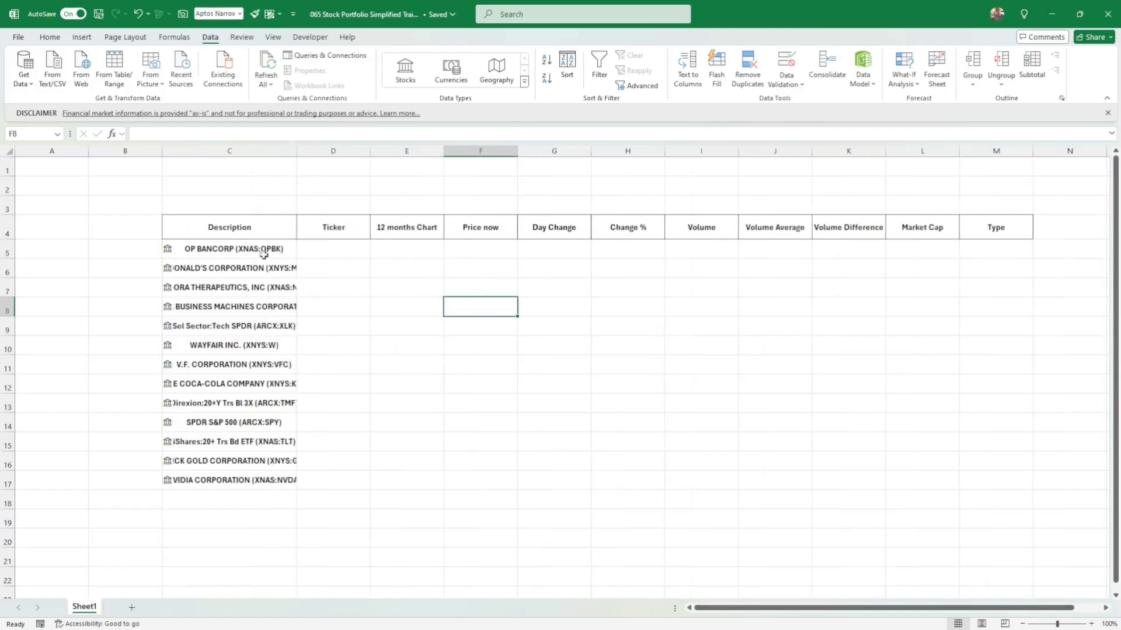
left_click_drag(264, 252, 260, 485)
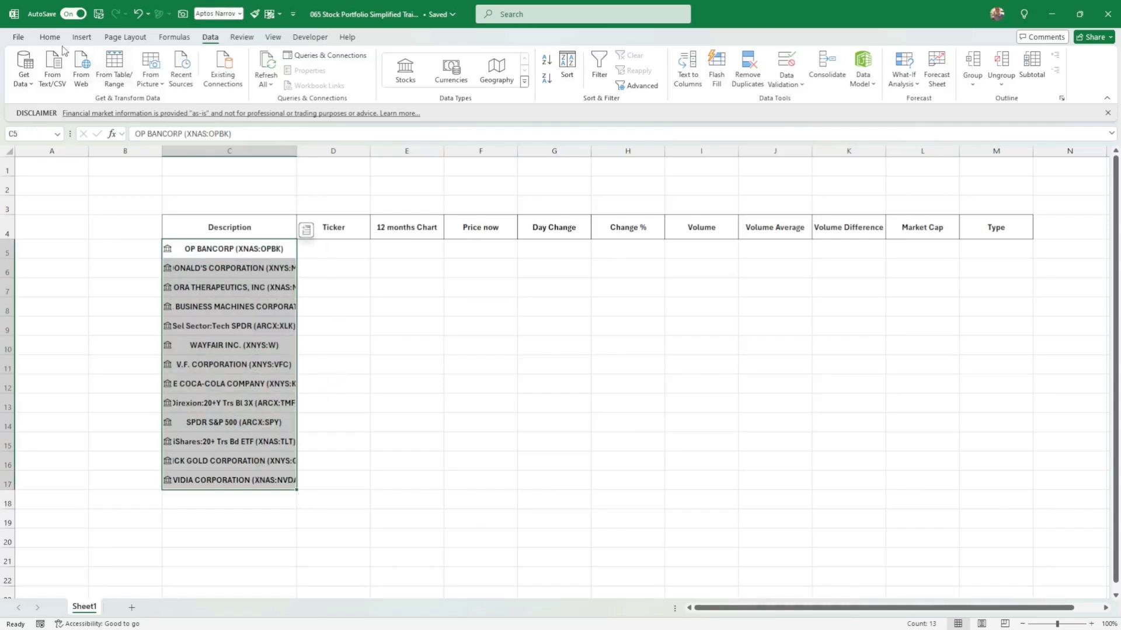
left_click(47, 38)
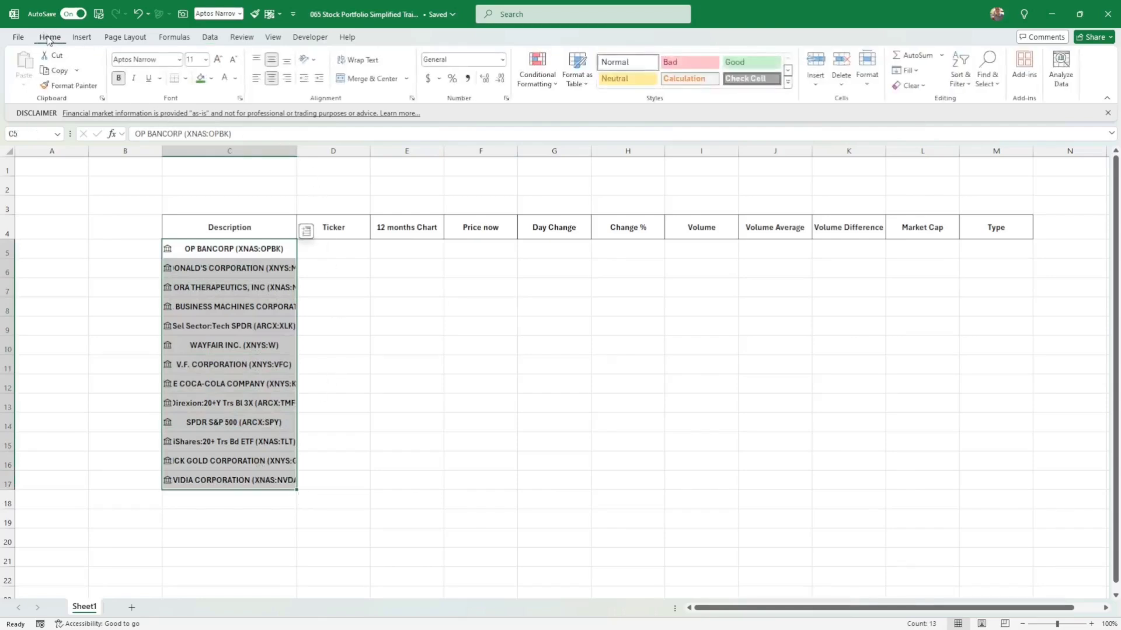
left_click(256, 78)
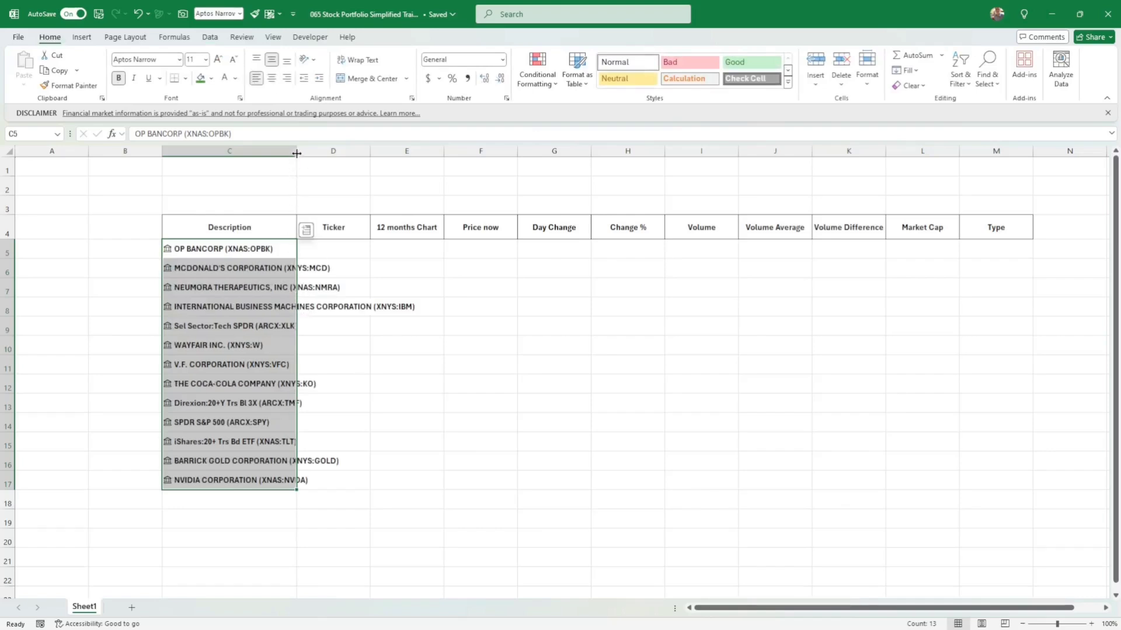
left_click_drag(297, 153, 395, 153)
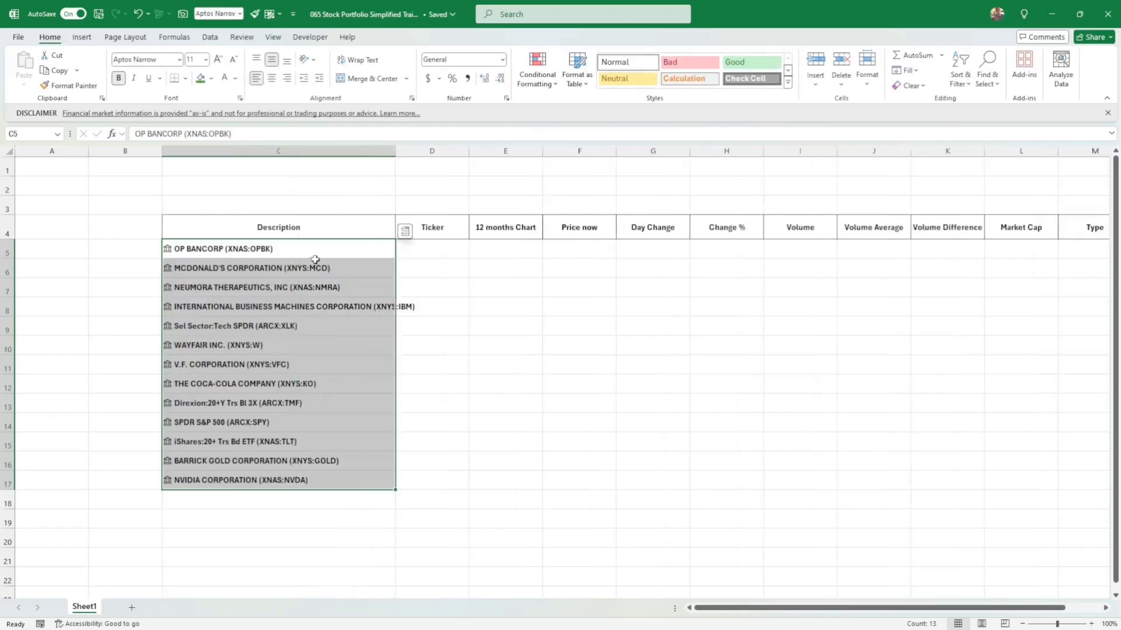
- Browse the stock data fields available for OP Bancorp in C5 and insert its Ticker symbol in D5
left_click(270, 251)
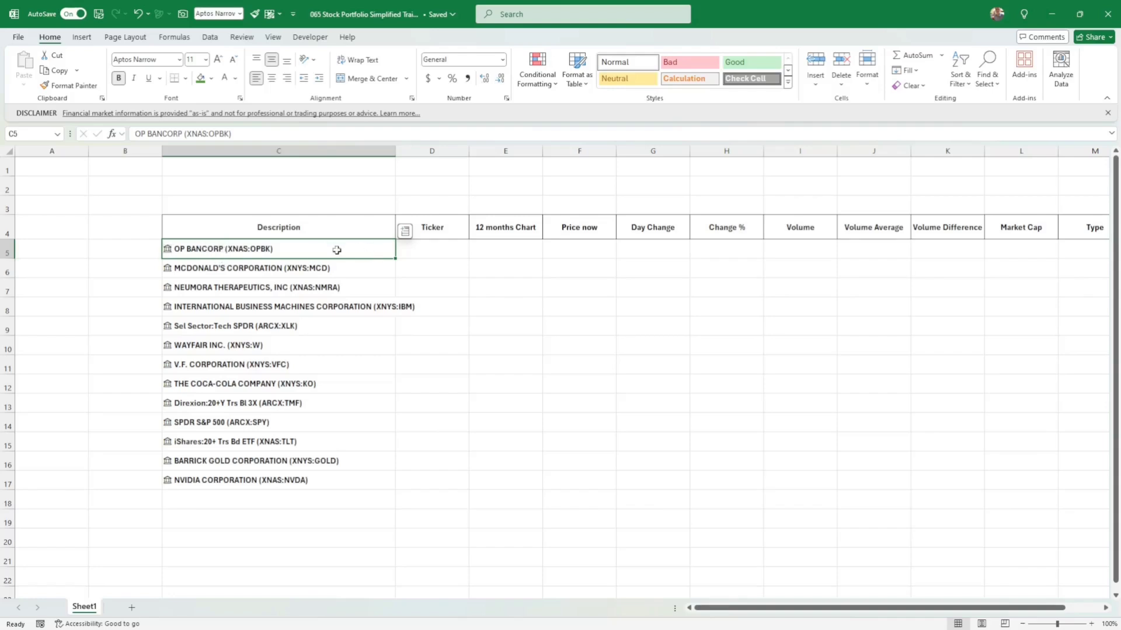
left_click(406, 233)
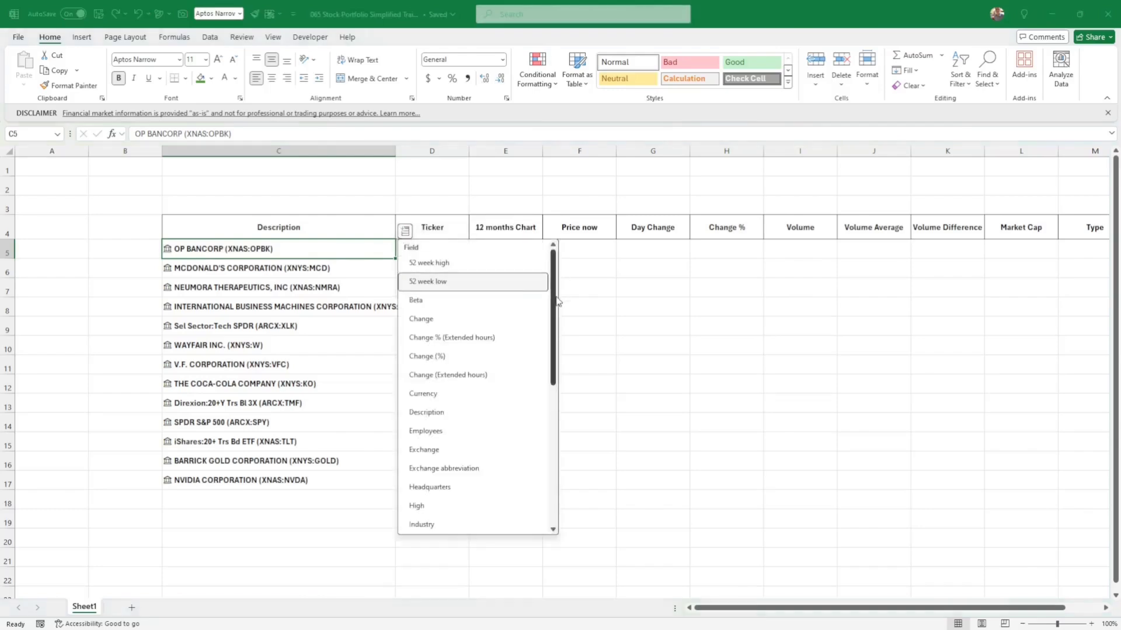
mouse_move(556, 301)
left_mouse_down()
mouse_move(571, 362)
mouse_move(565, 472)
mouse_move(573, 289)
left_mouse_up()
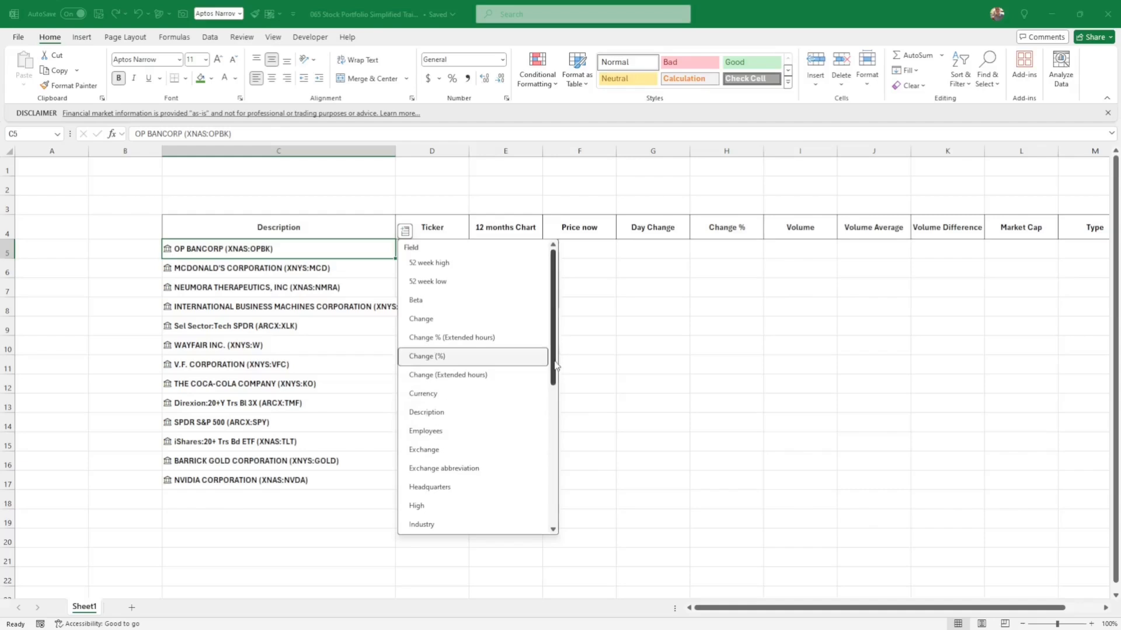
left_click_drag(555, 367, 546, 509)
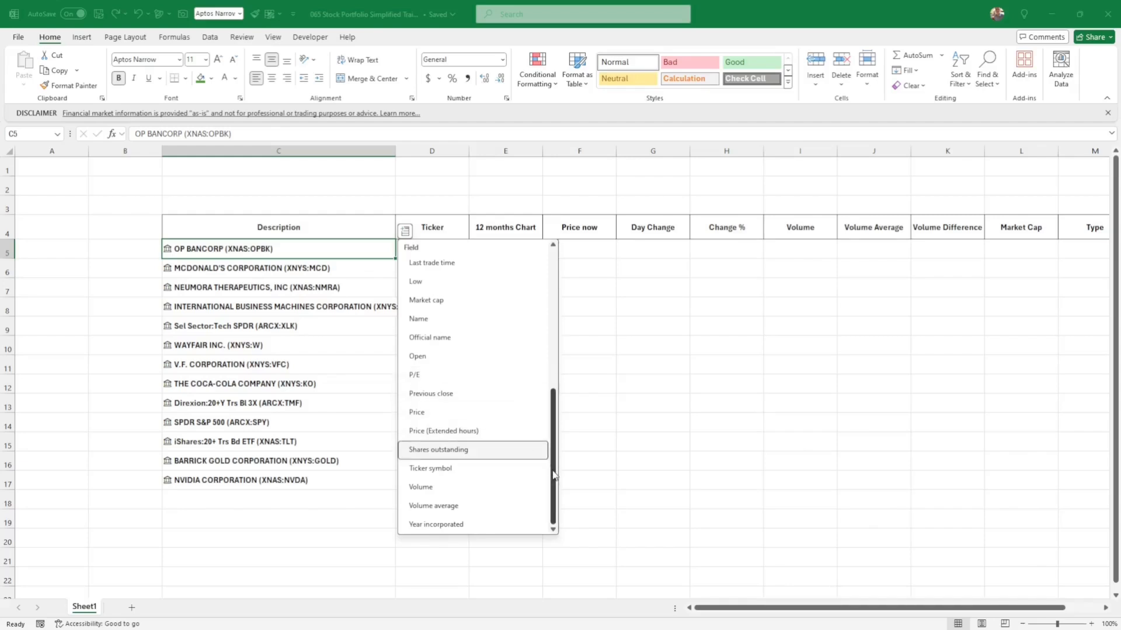
left_click_drag(553, 475, 556, 320)
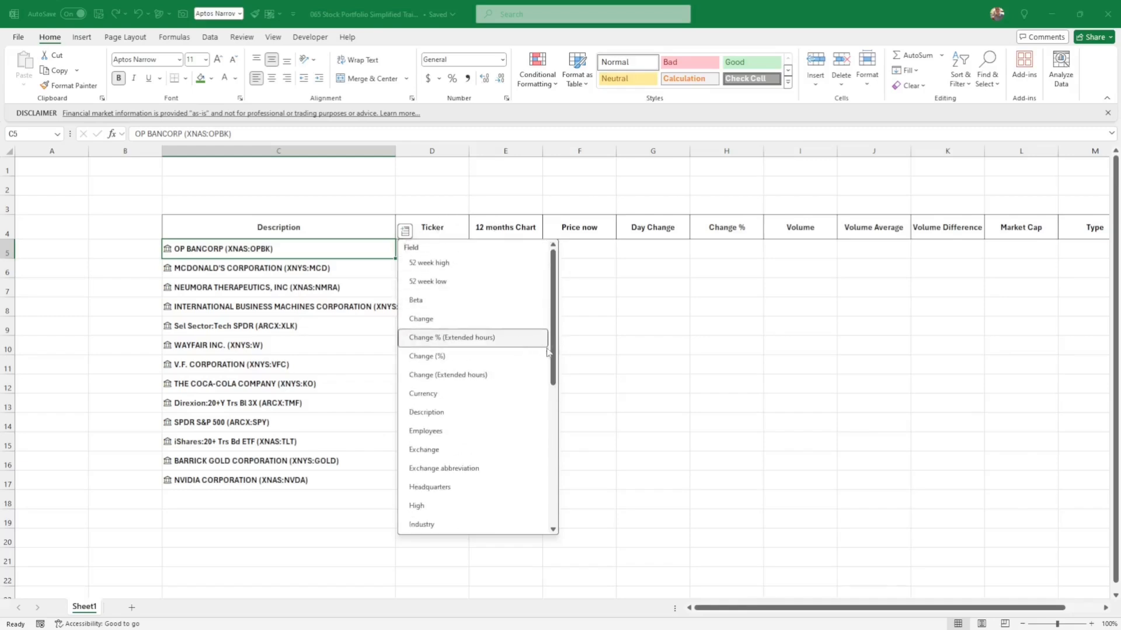
scroll(554, 381, "down", 1)
left_click_drag(557, 383, 560, 500)
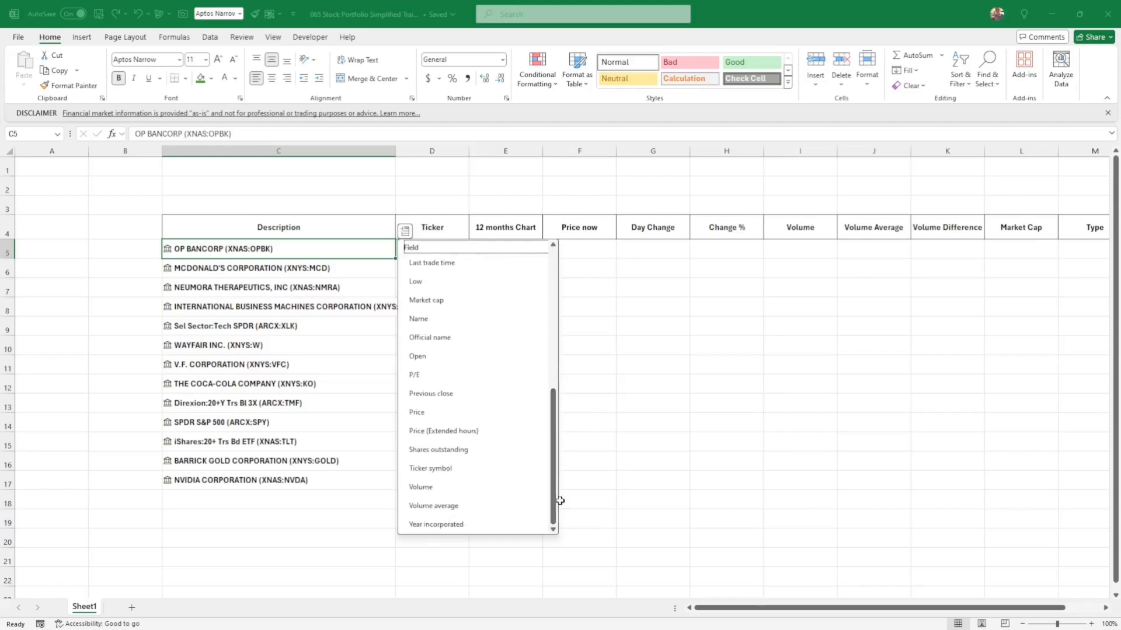
left_click(448, 469)
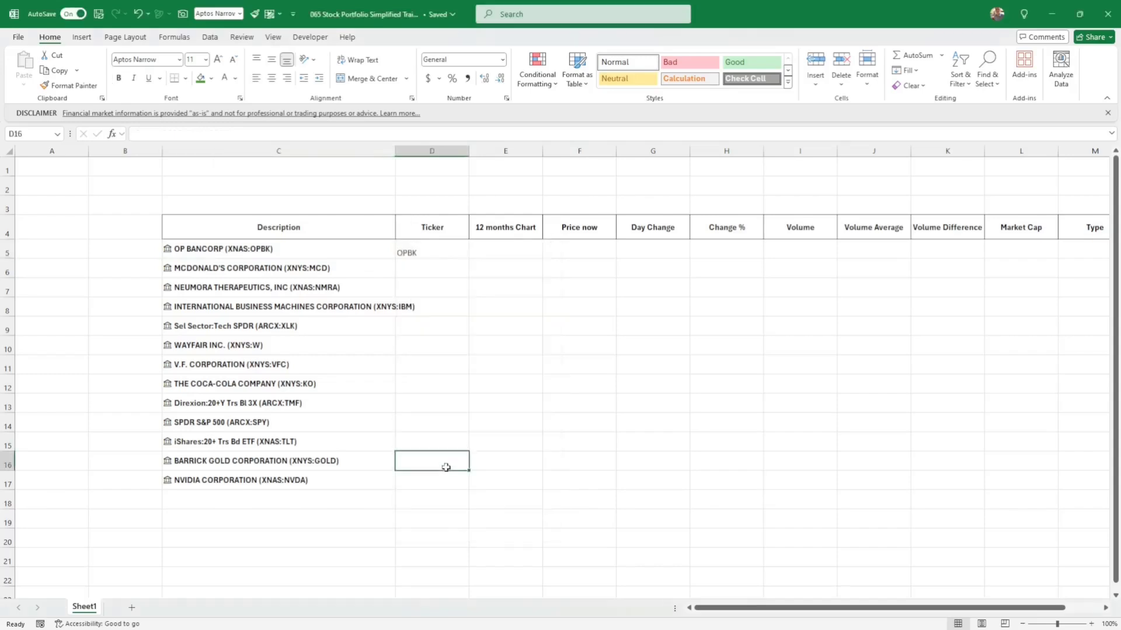
- Centre the ticker in D5 horizontally and vertically, and fill its formula down to D17
left_click(416, 250)
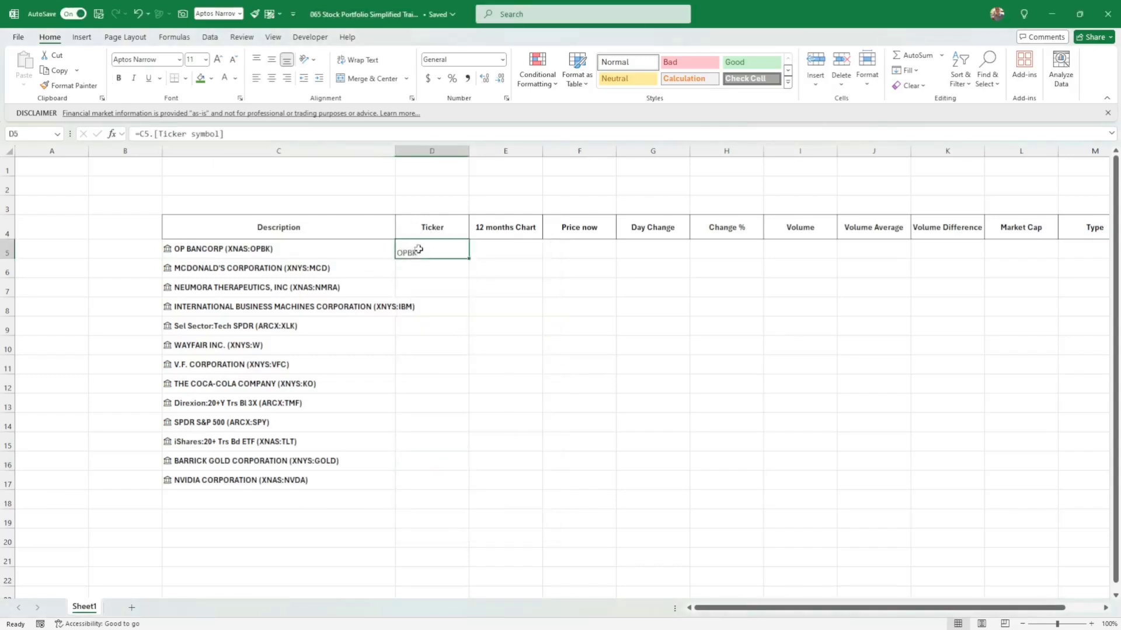
left_click(272, 79)
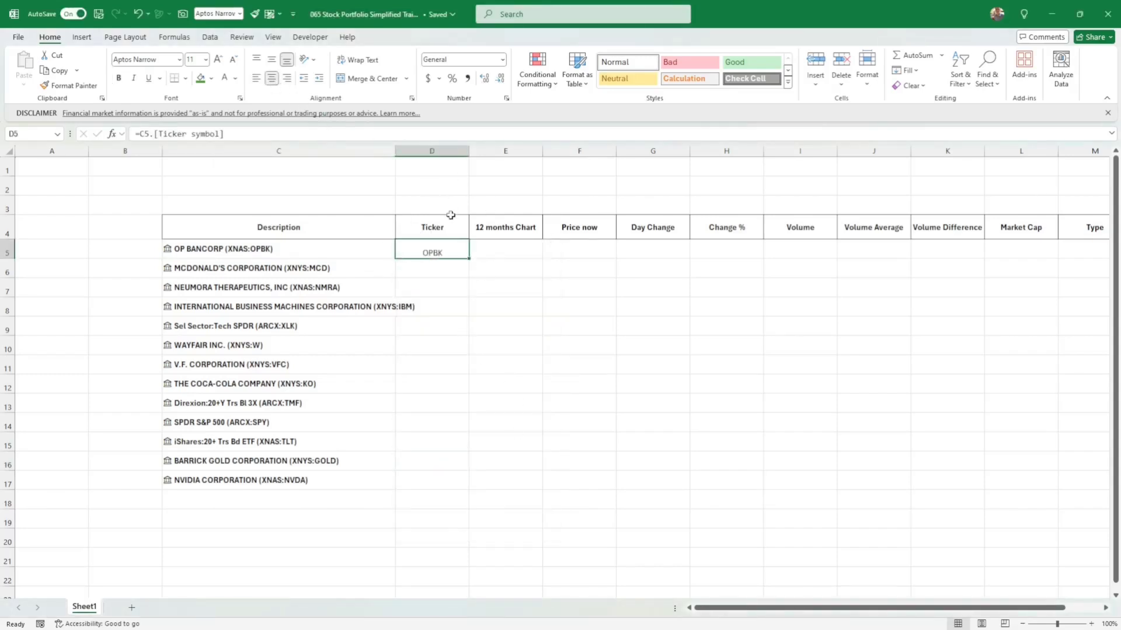
left_click(273, 60)
left_click_drag(470, 259, 474, 488)
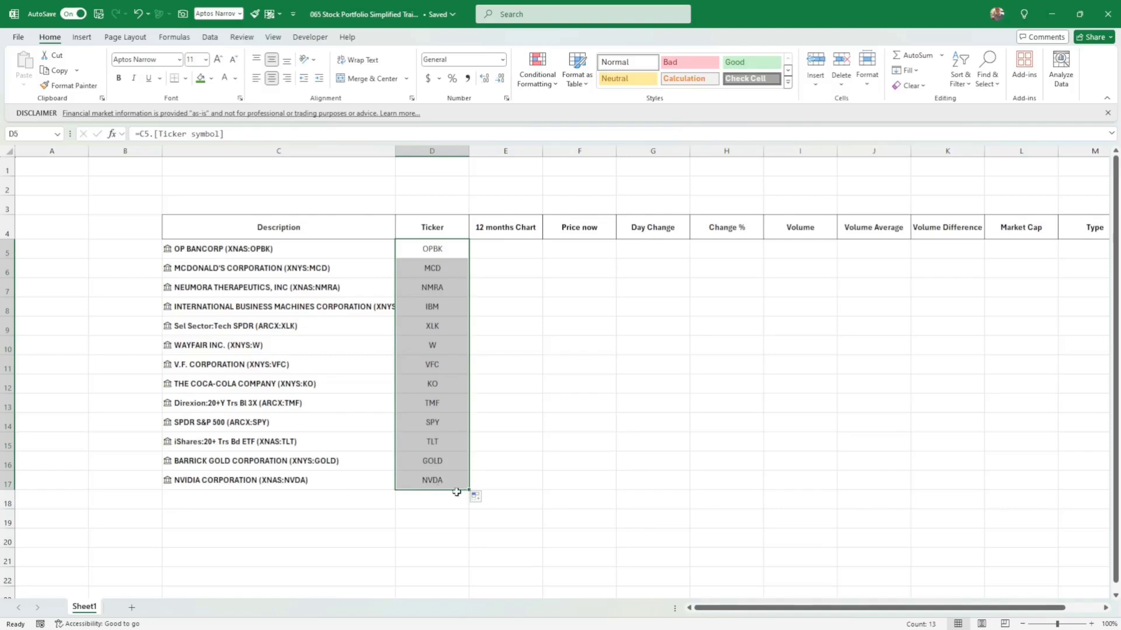
left_click(439, 480)
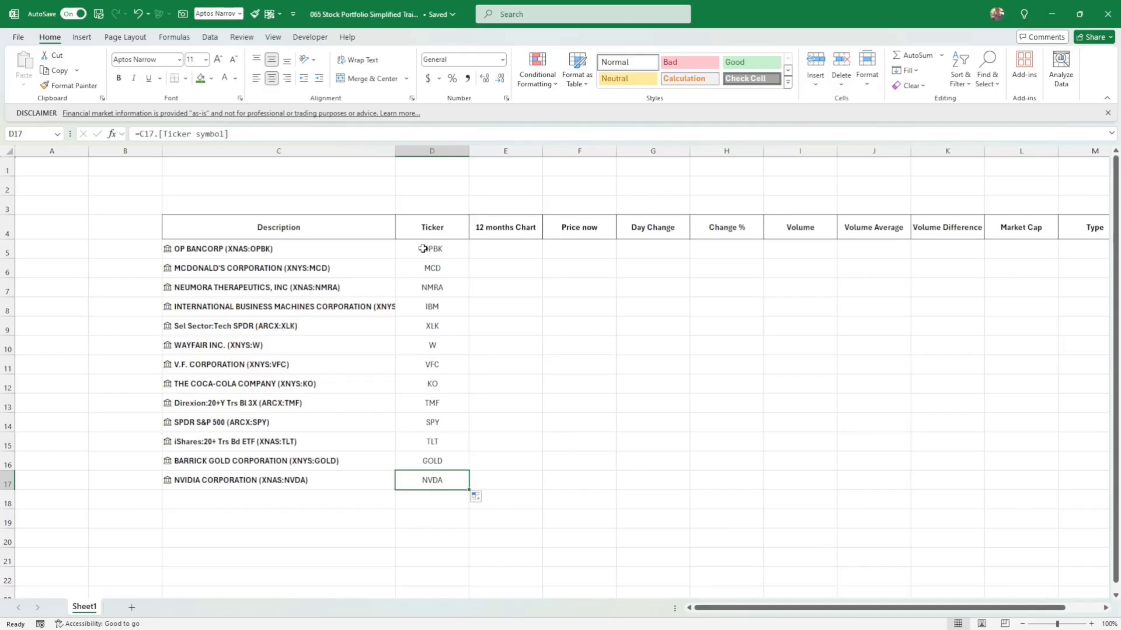
- Insert OP Bancorp's Instrument type field from C5 into E5, and clear it from the 12 months Chart column
left_click(354, 249)
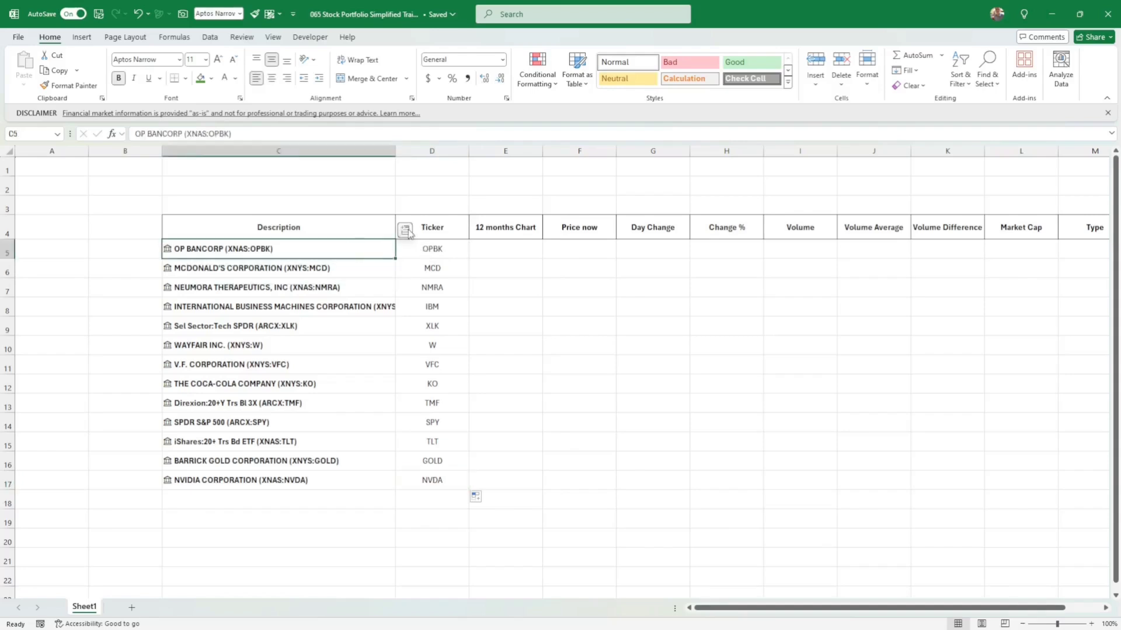
left_click(407, 231)
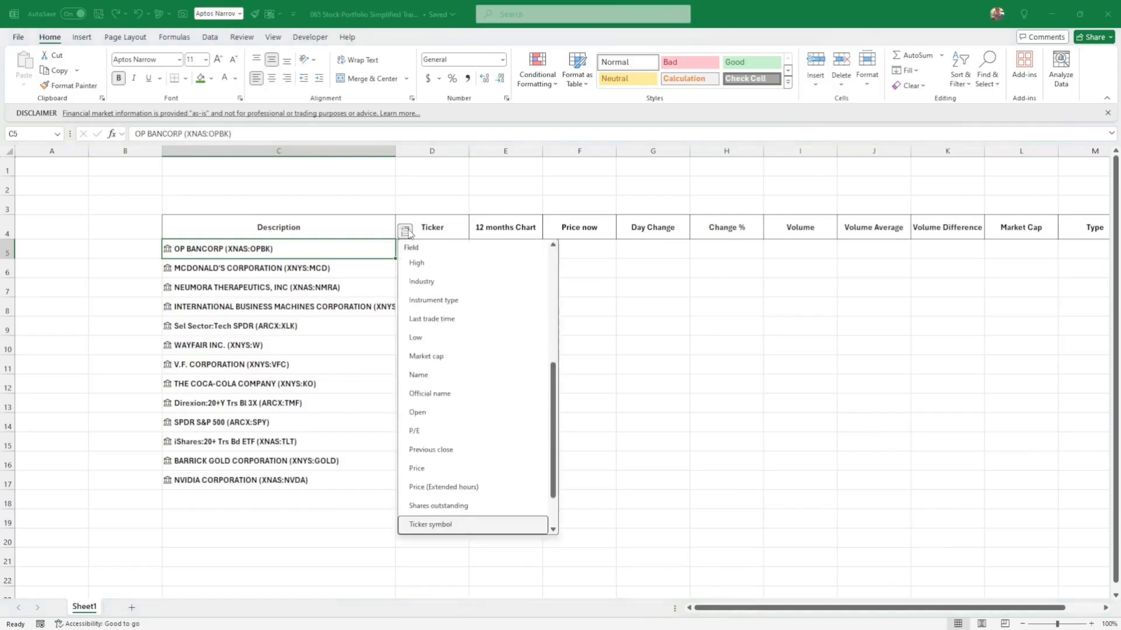
left_click(448, 301)
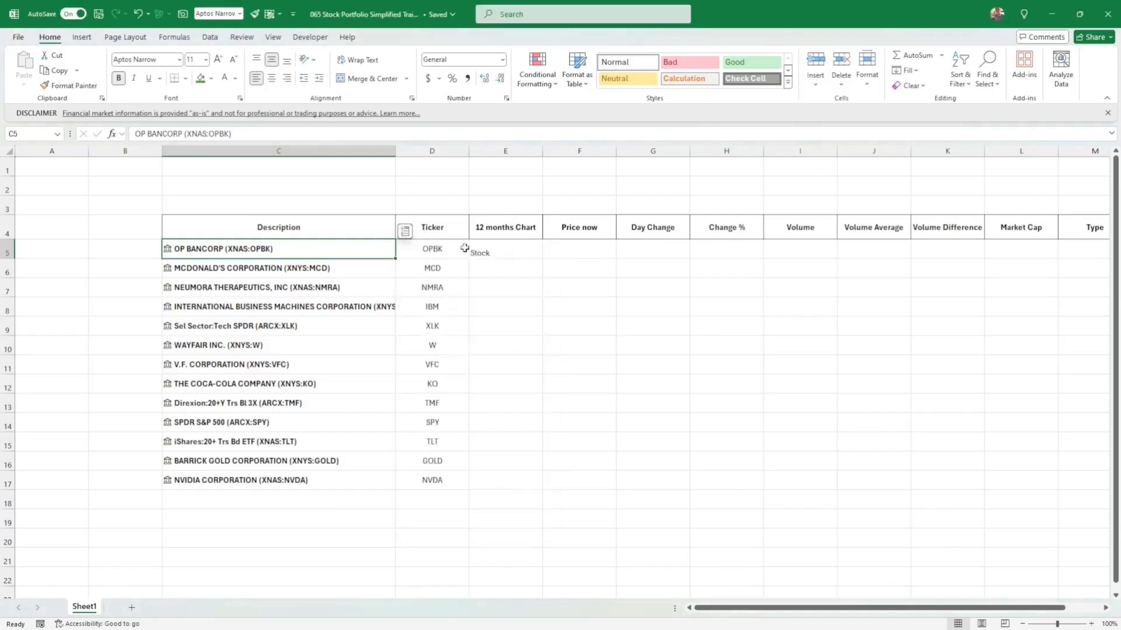
left_click(492, 248)
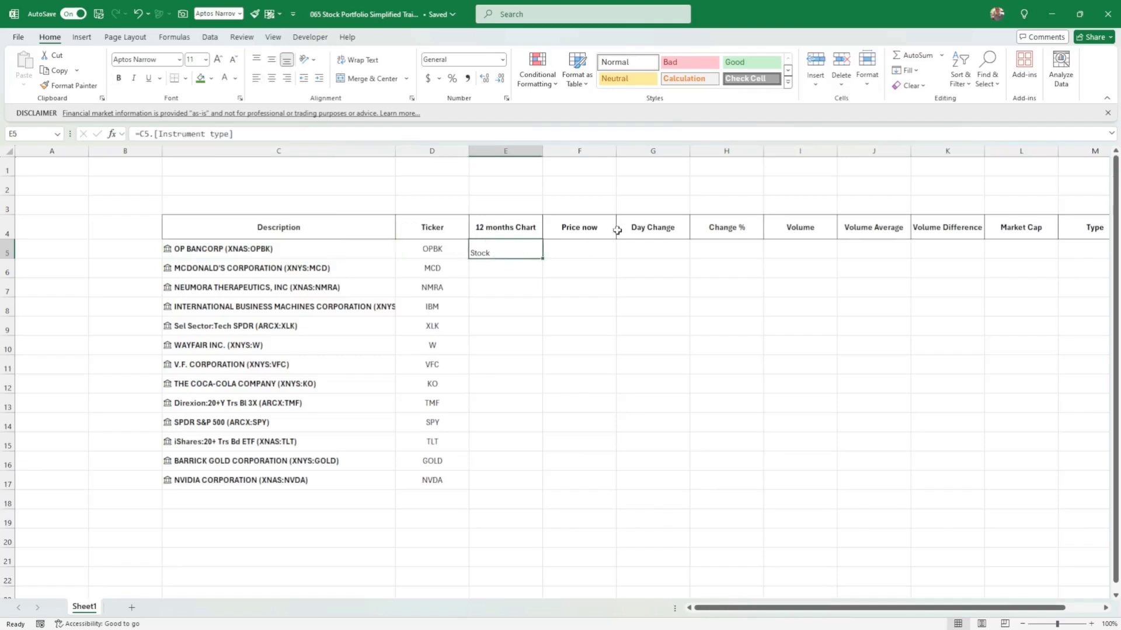
key("Delete")
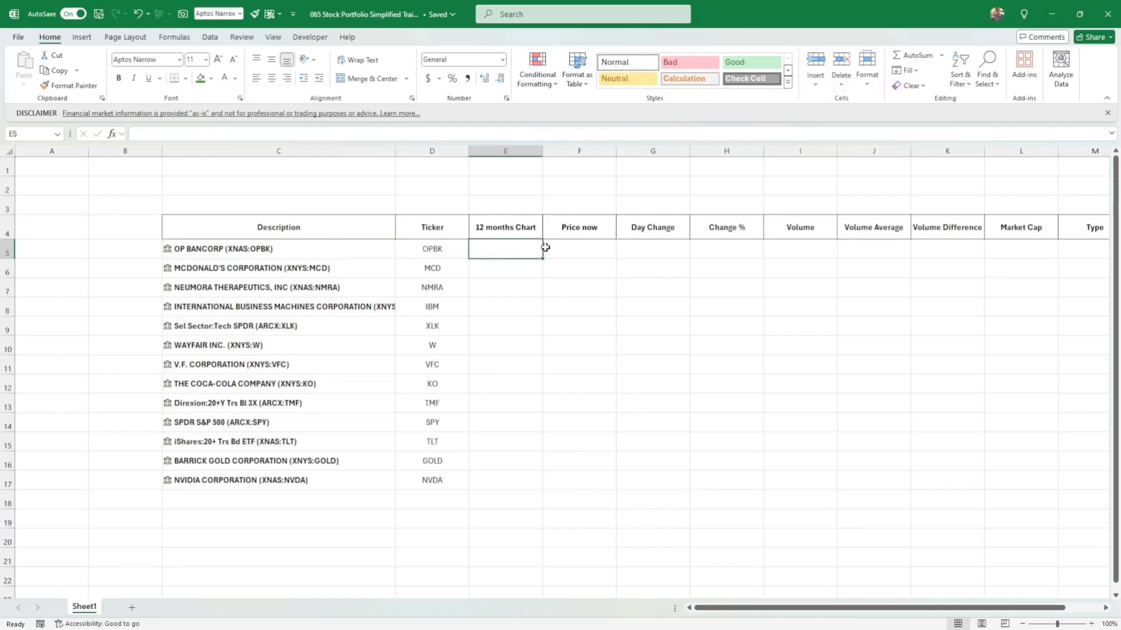
left_click_drag(513, 247, 506, 482)
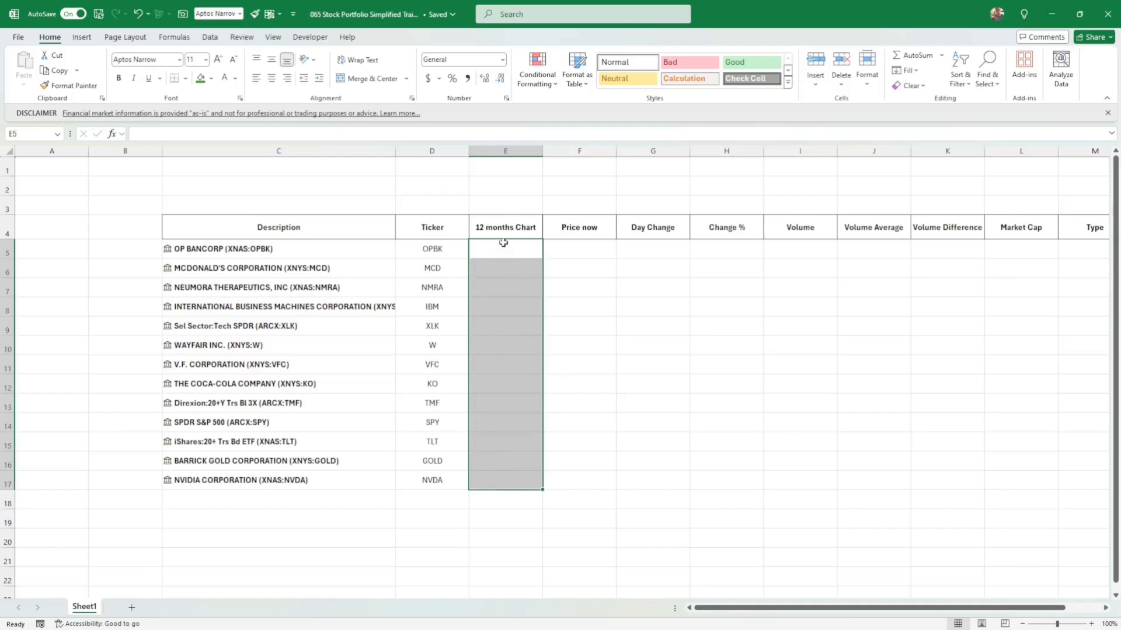
- Enter =C5.Price in F5 under Price now and middle-align the cell vertically
left_click(557, 246)
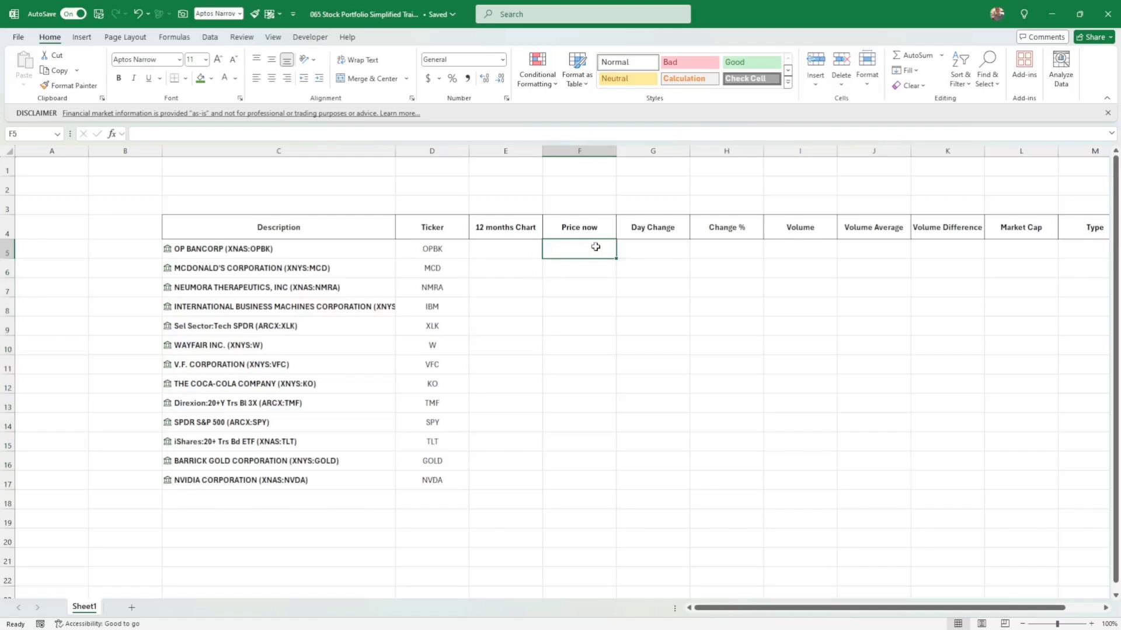
type("=")
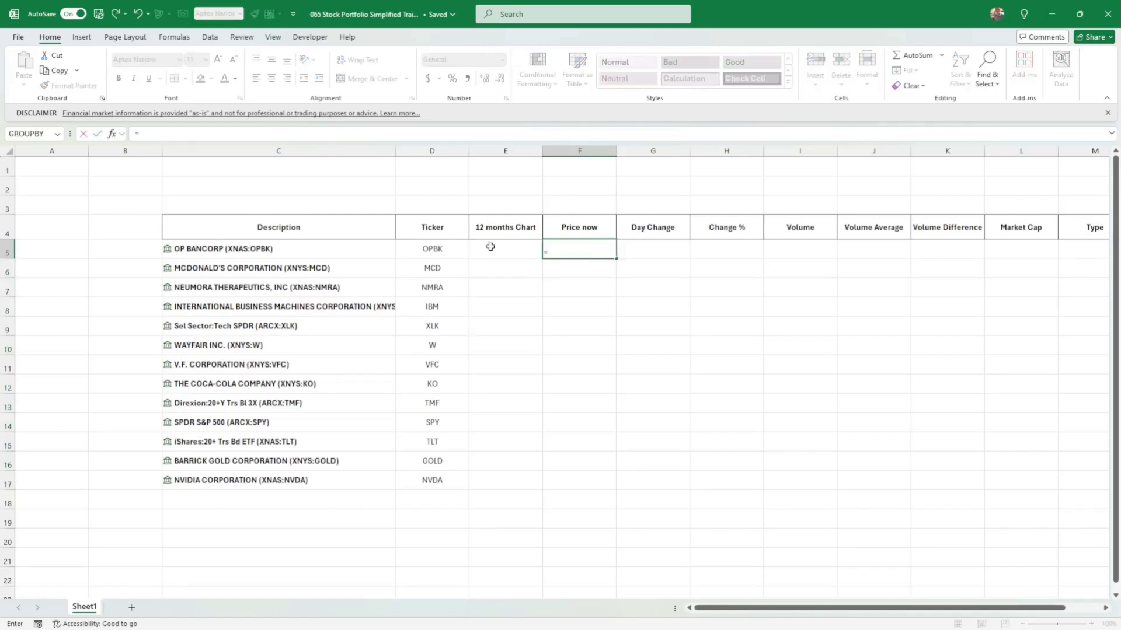
left_click(262, 248)
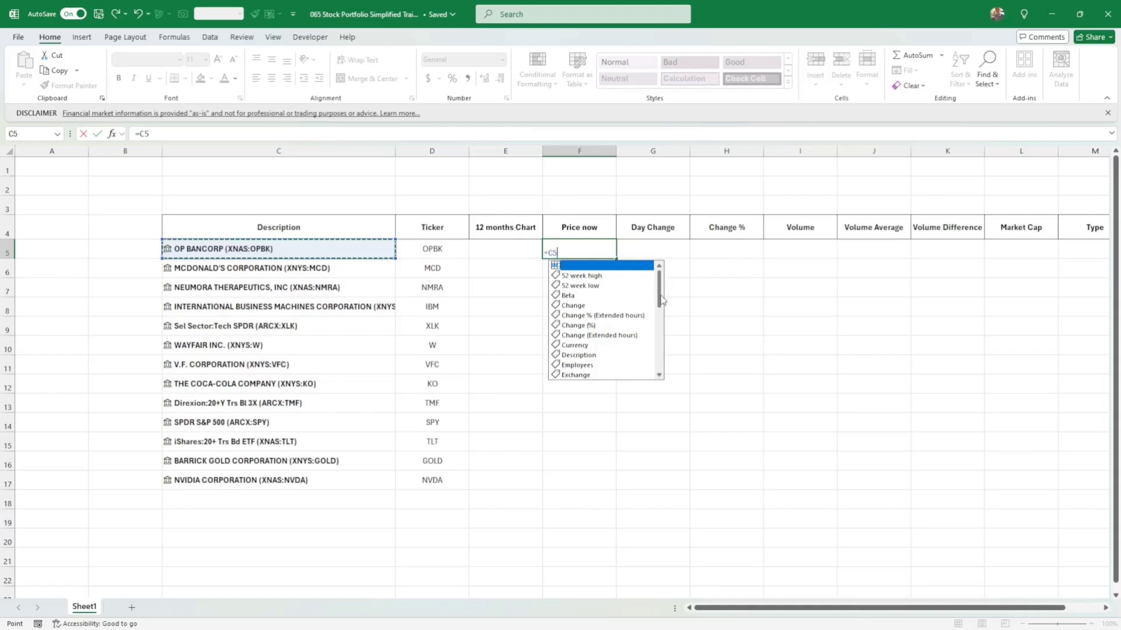
left_click_drag(661, 299, 663, 357)
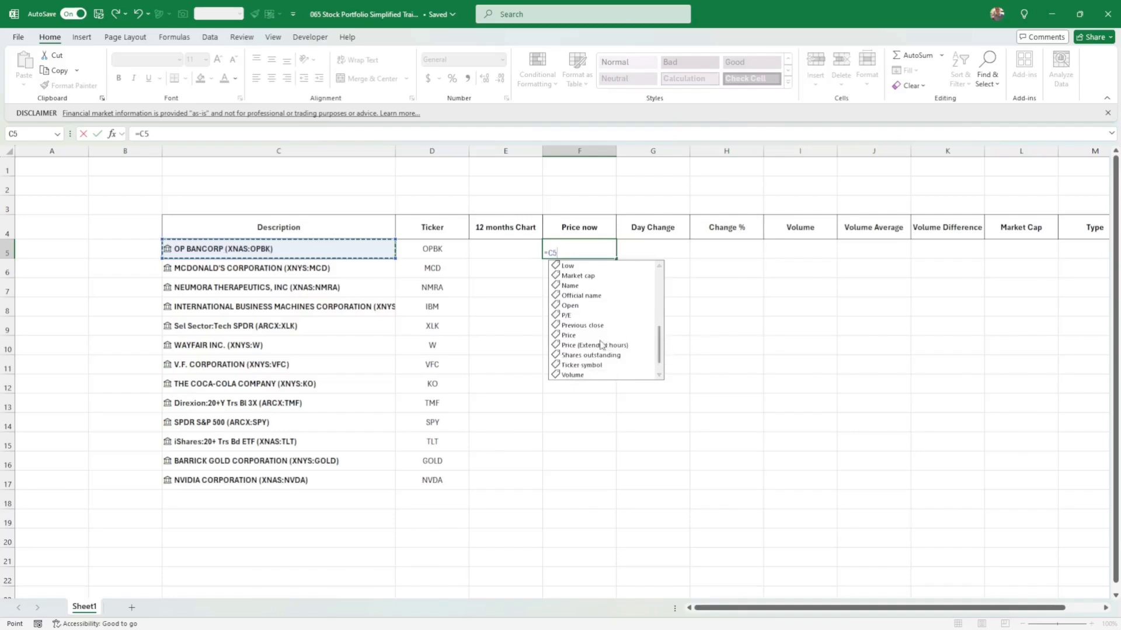
left_click(569, 336)
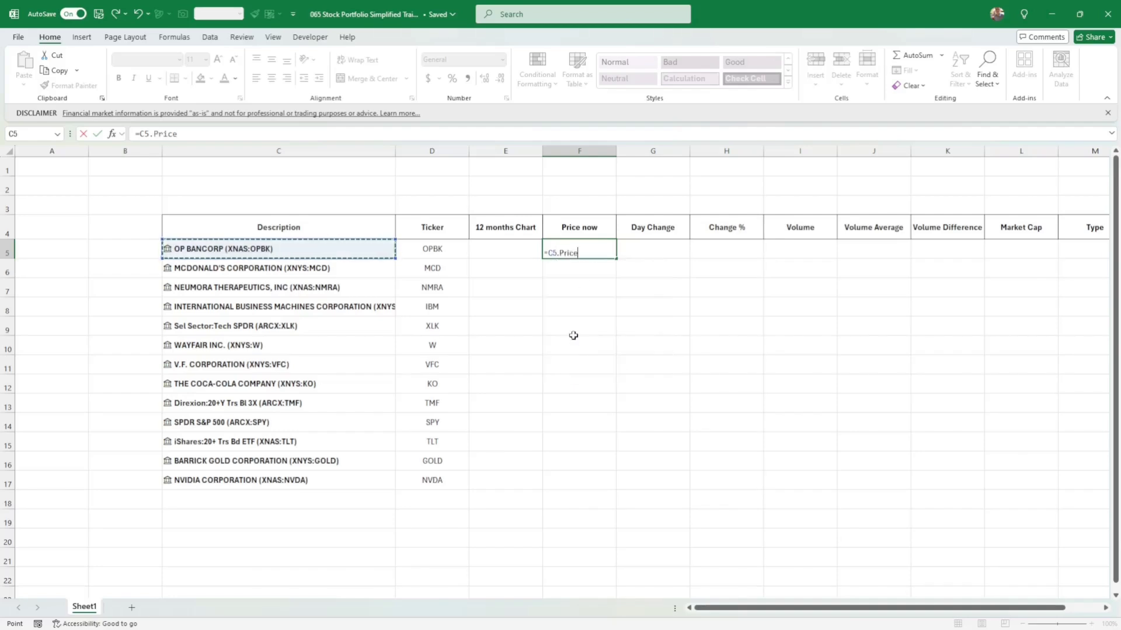
left_click(97, 134)
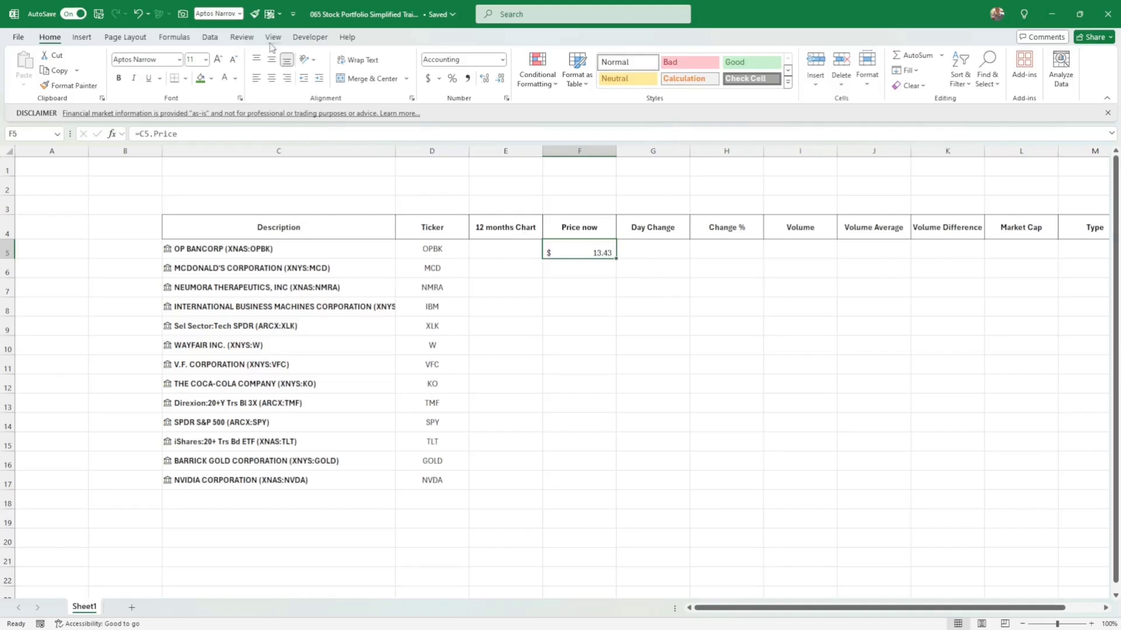
left_click(272, 61)
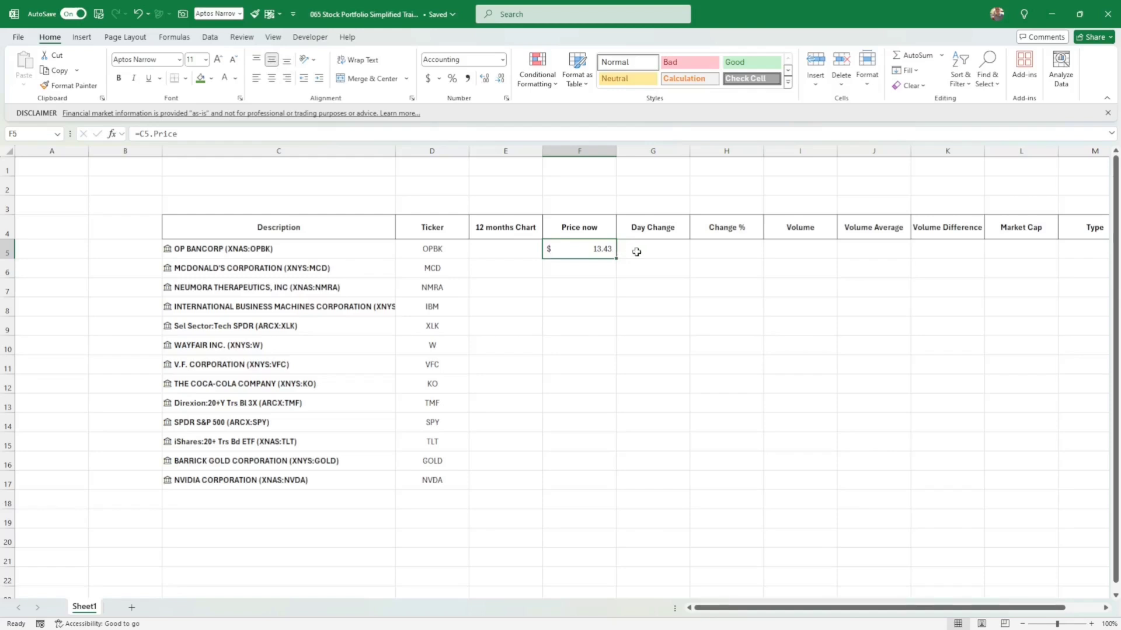
- Enter =C5.Change in G5 to pull OP Bancorp's daily change into the Day Change column
left_click(636, 251)
type("=")
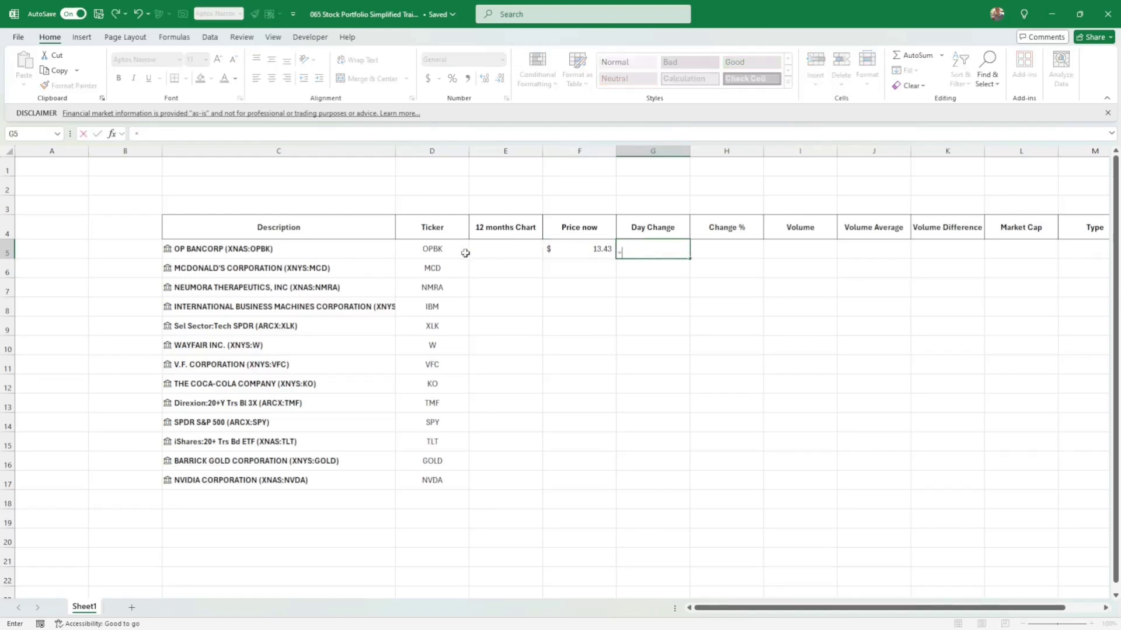
left_click(350, 250)
type(".")
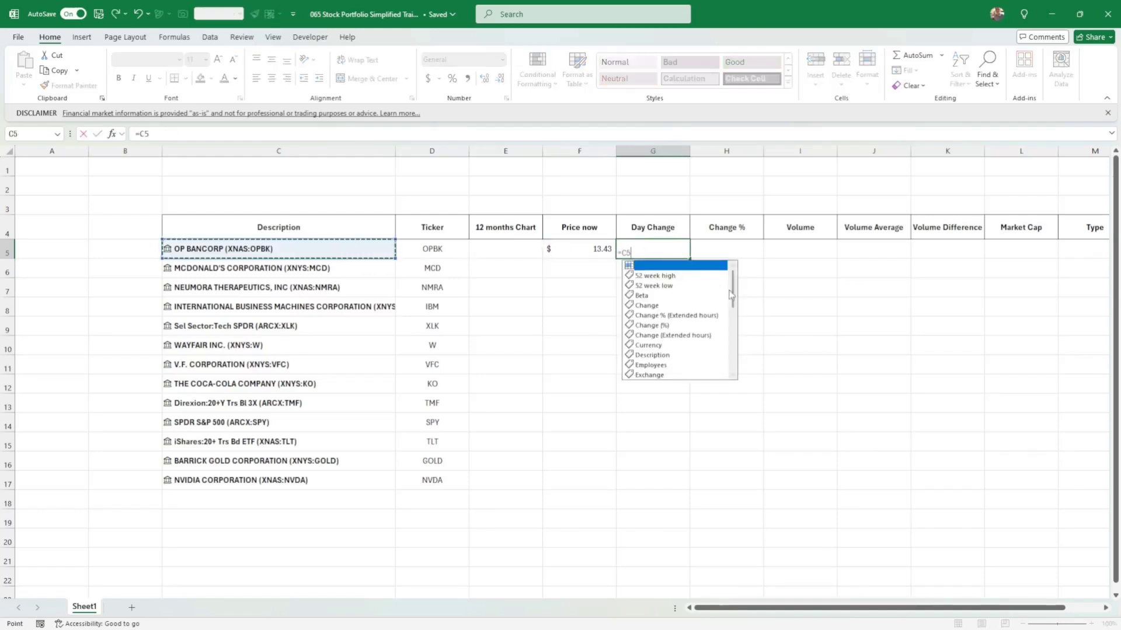
double_click(663, 307)
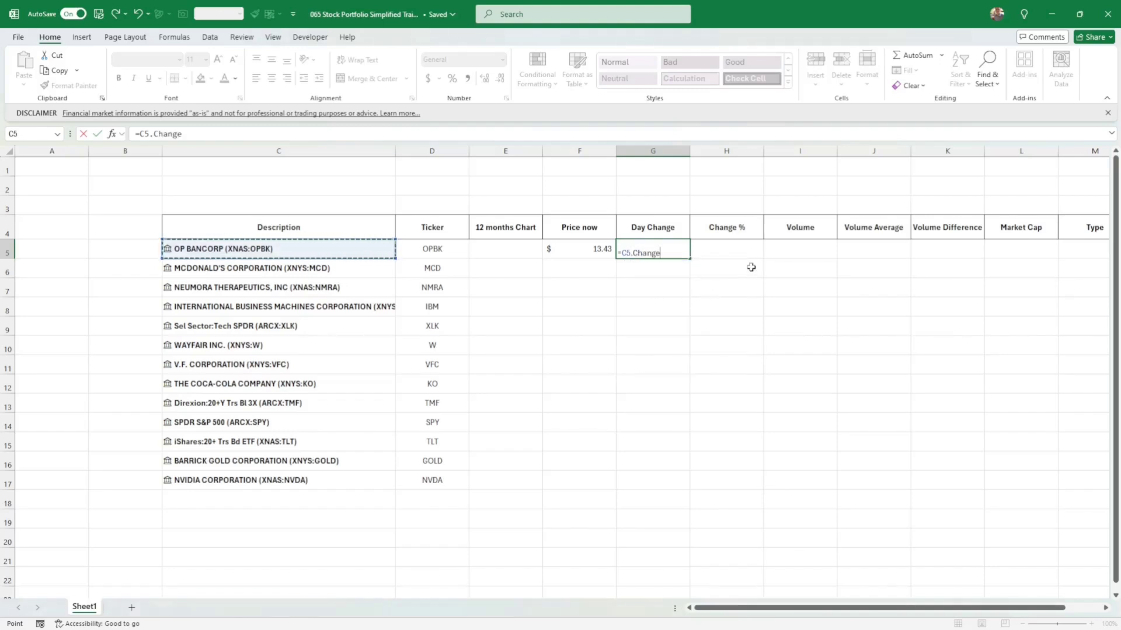
key("Return")
- Enter =C5.[Change (%)] in H5 to pull OP Bancorp's percentage change into the Change % column
left_click(716, 247)
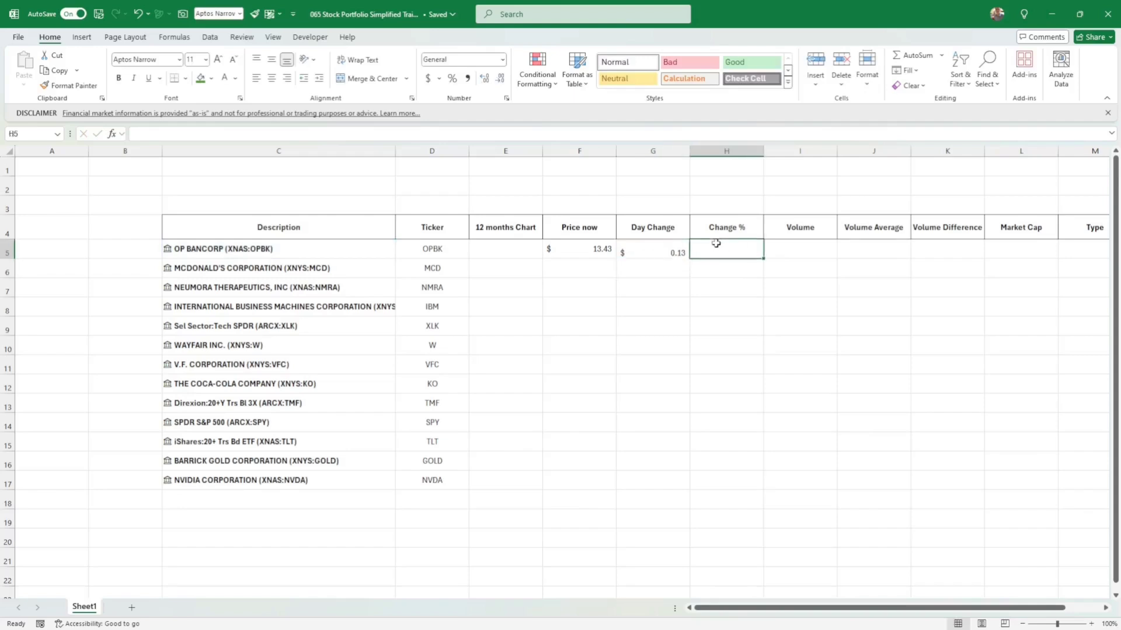
type("=")
left_click(313, 249)
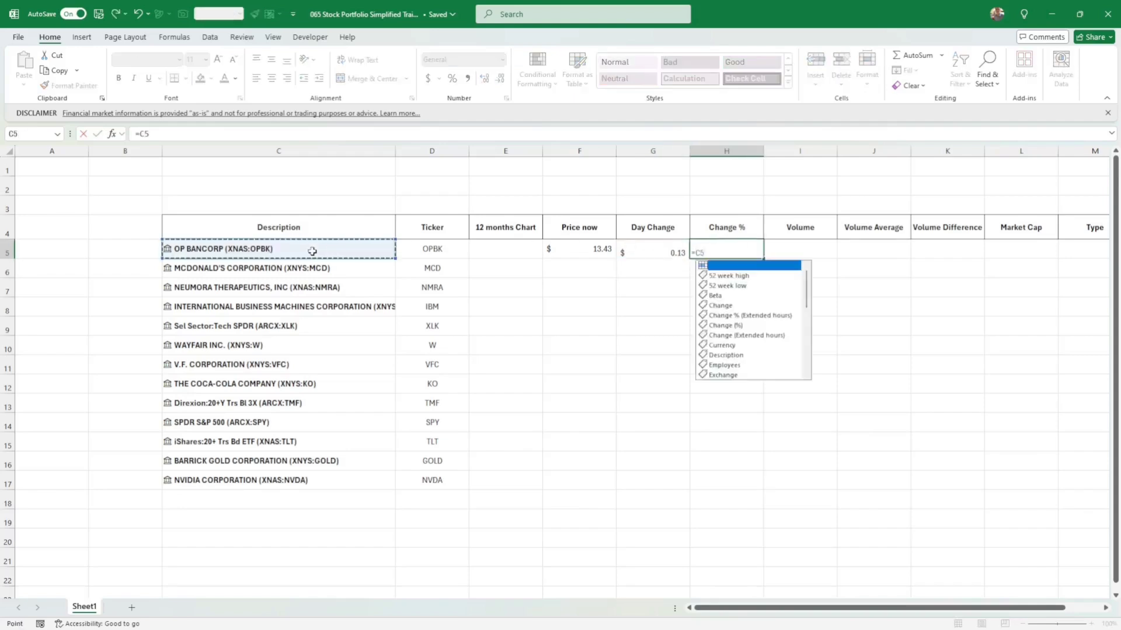
left_click(727, 325)
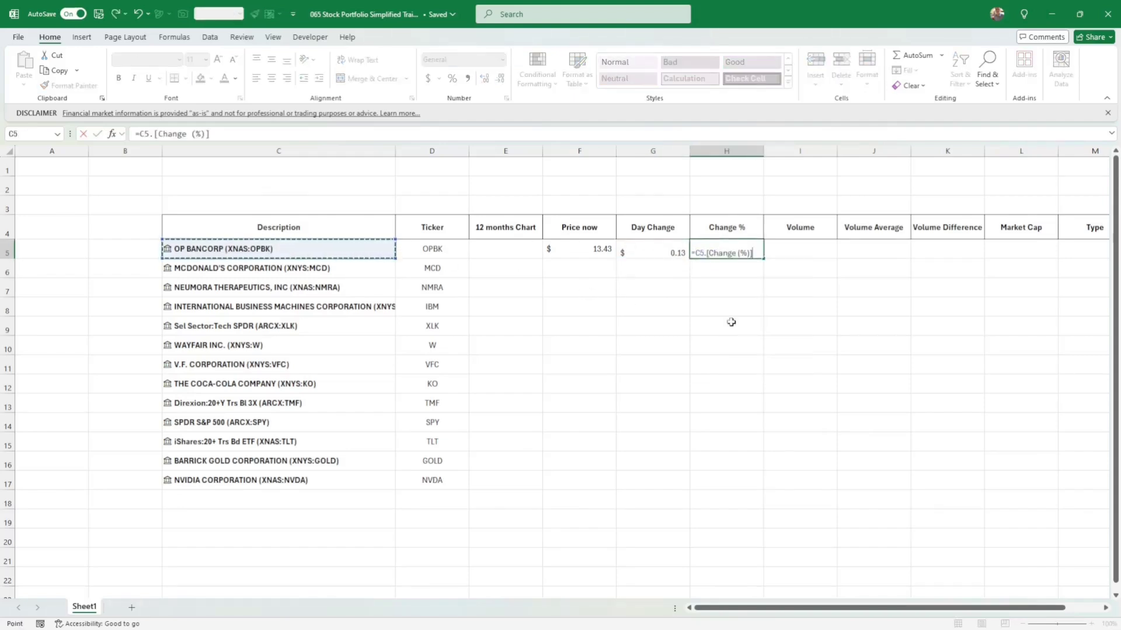
key("Return")
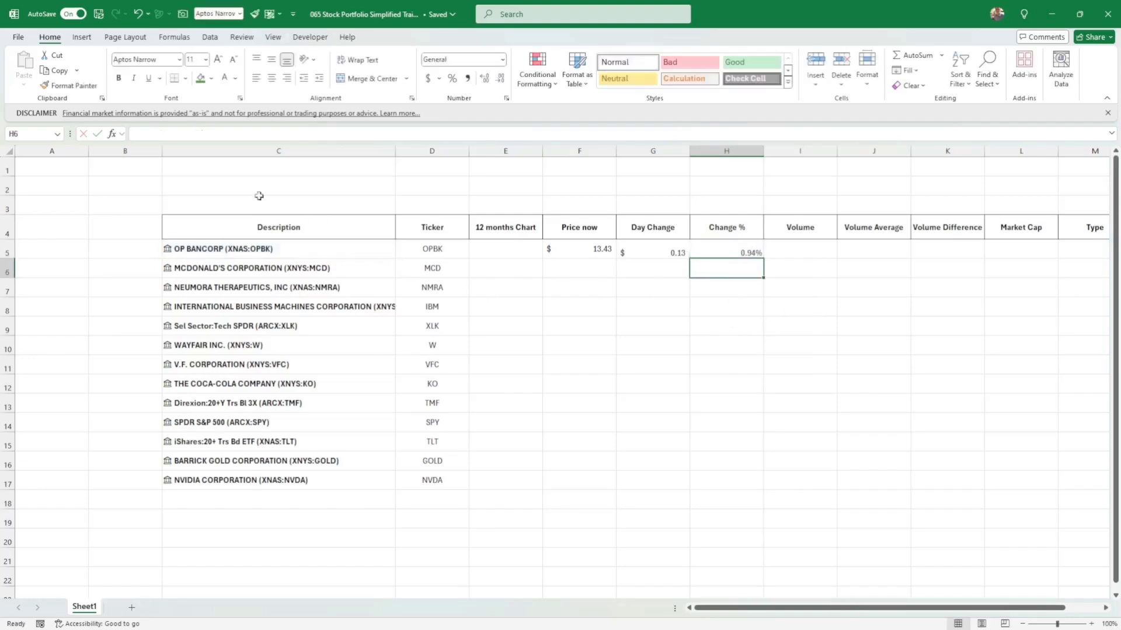
- Middle-align all cells of the sheet vertically
left_click(10, 151)
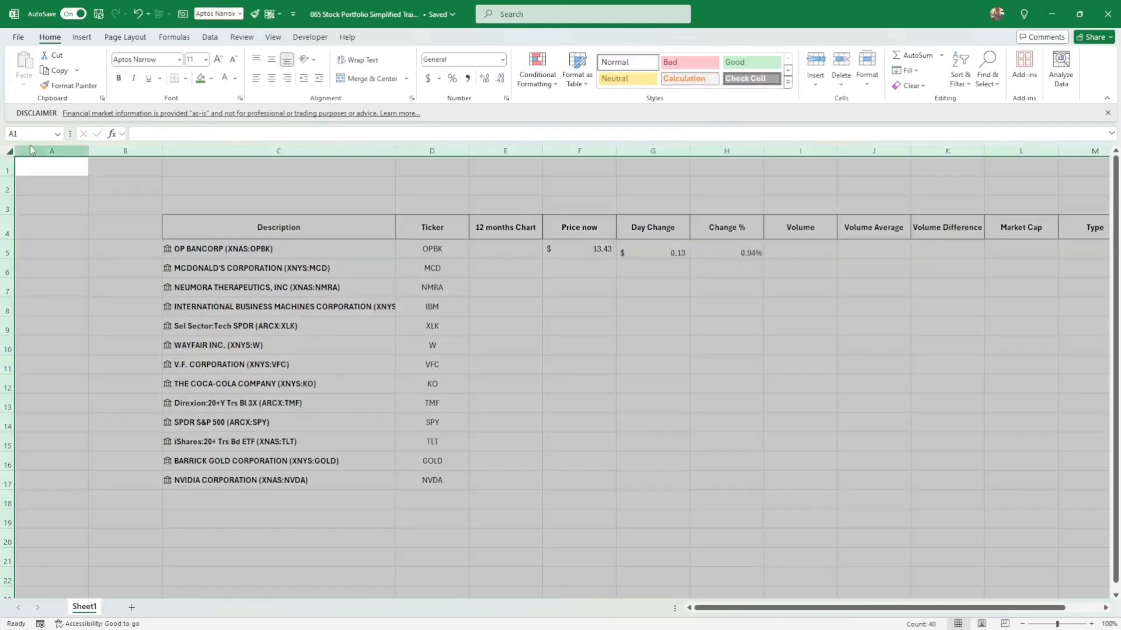
left_click(273, 61)
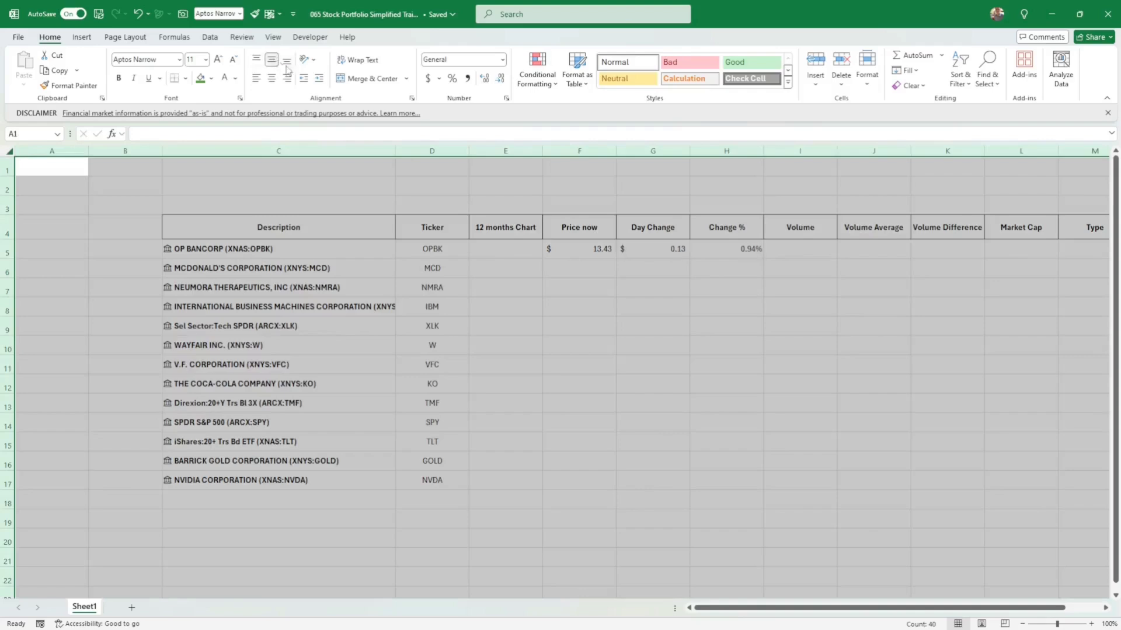
left_click(790, 284)
left_click(722, 243)
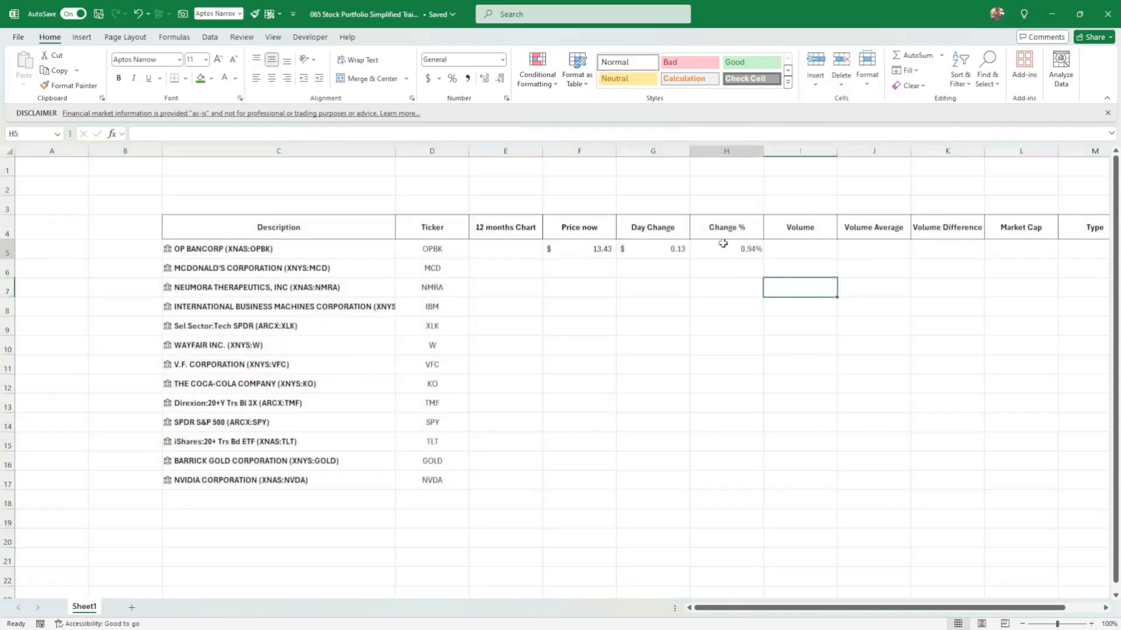
- Enter =C5.Volume in I5 to pull OP Bancorp's trading volume into the Volume column
left_click(789, 245)
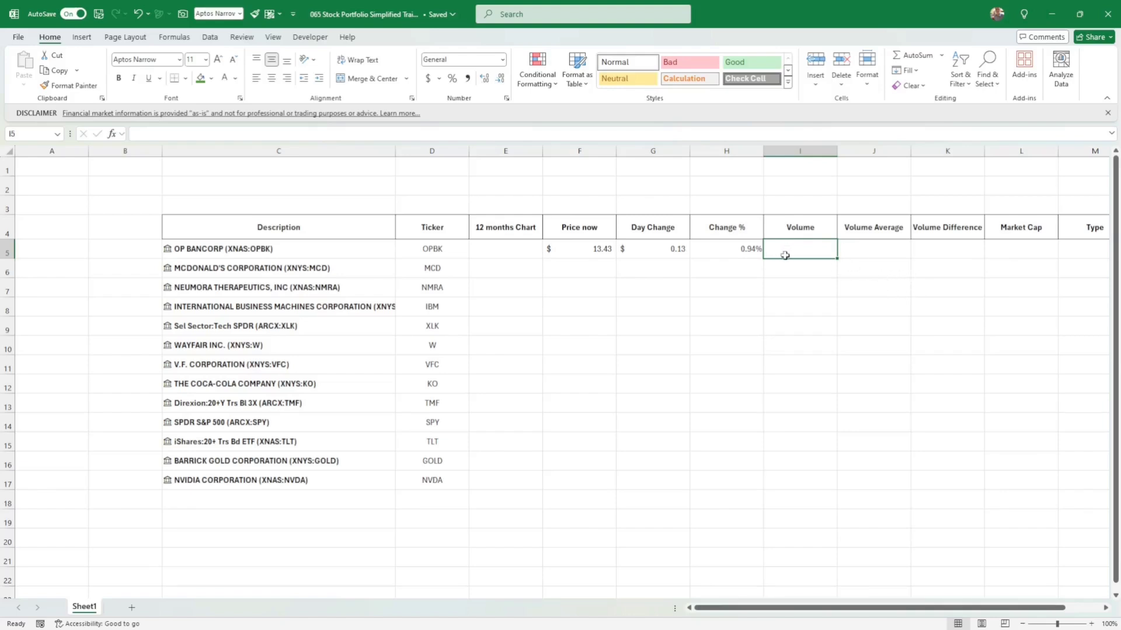
type("=")
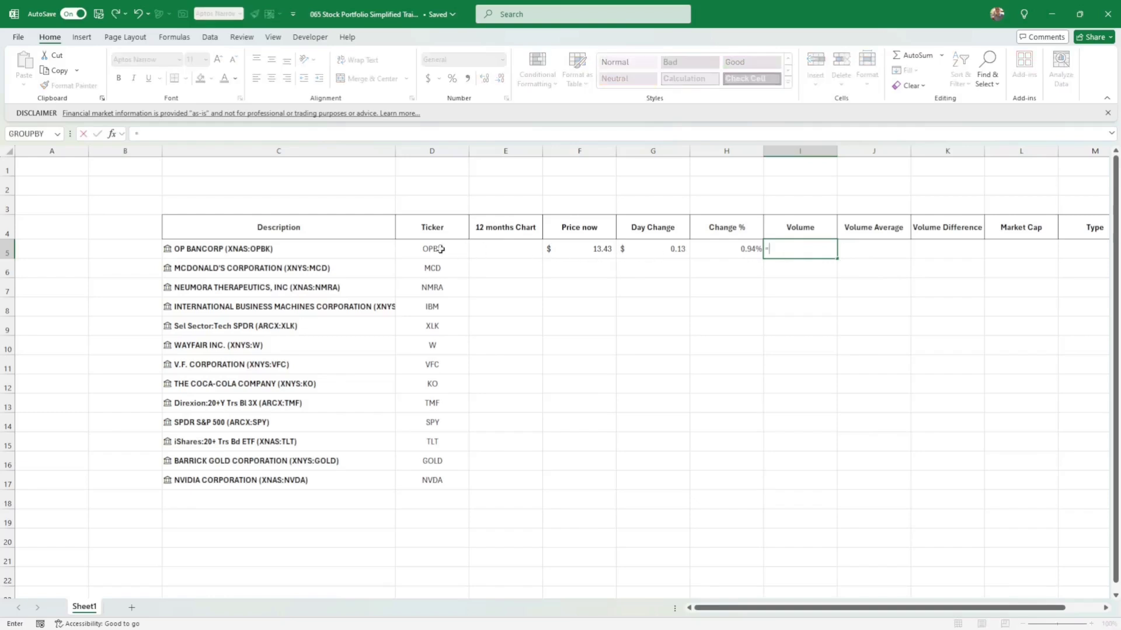
left_click(366, 249)
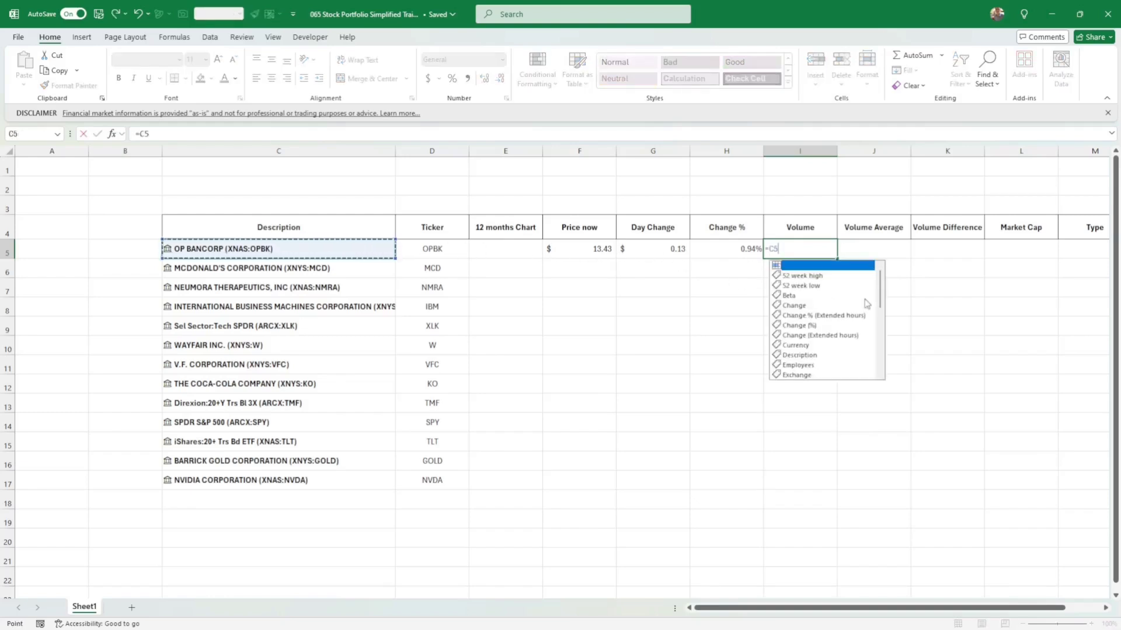
left_click_drag(881, 286, 883, 352)
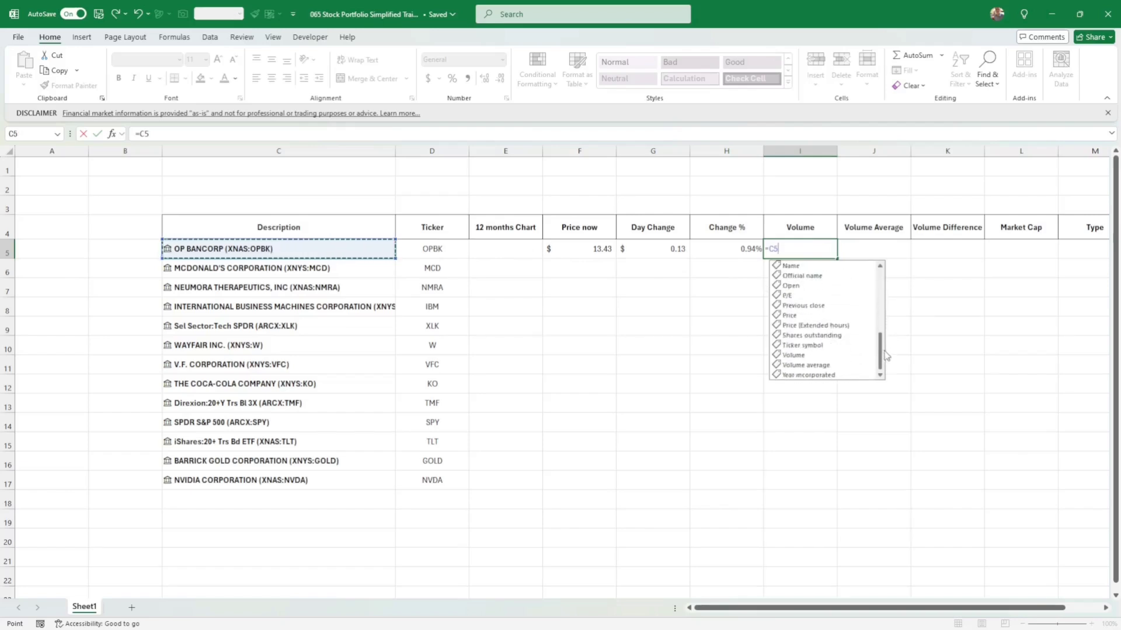
left_click(803, 356)
key("Return")
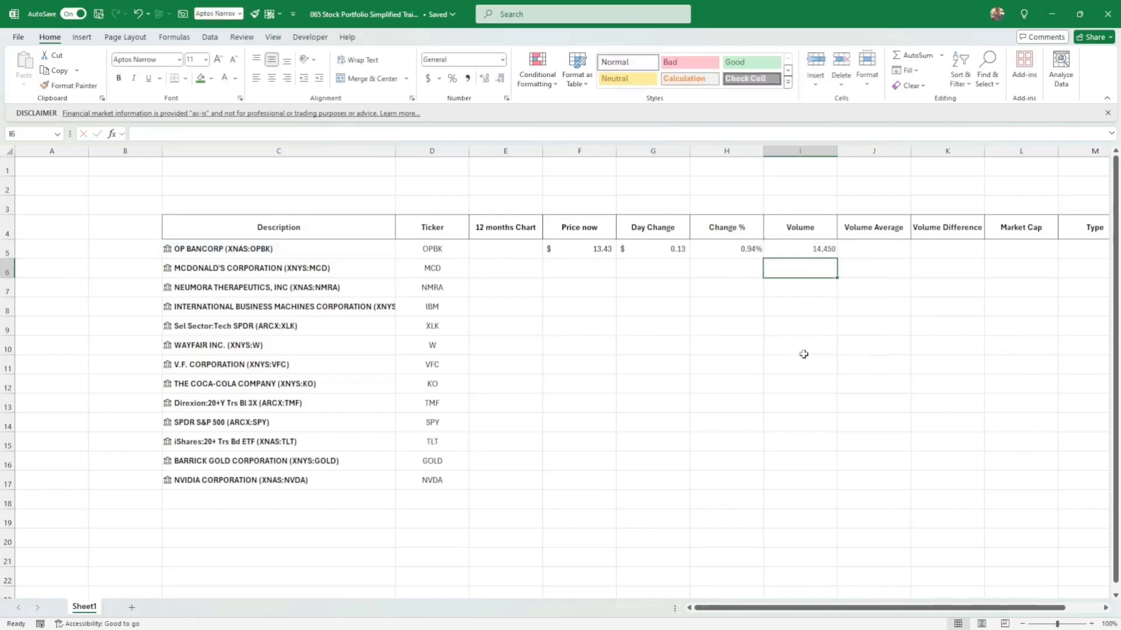
- Enter a formula in J5 under Volume Average that references C5's Volume average field
left_click(876, 246)
type("=")
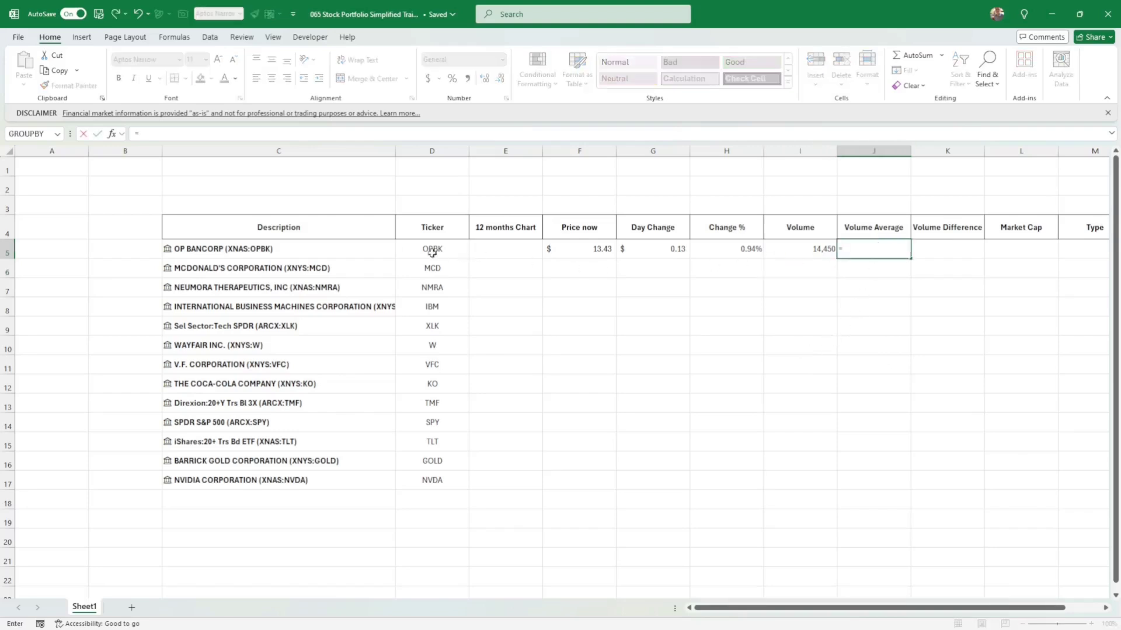
left_click(364, 251)
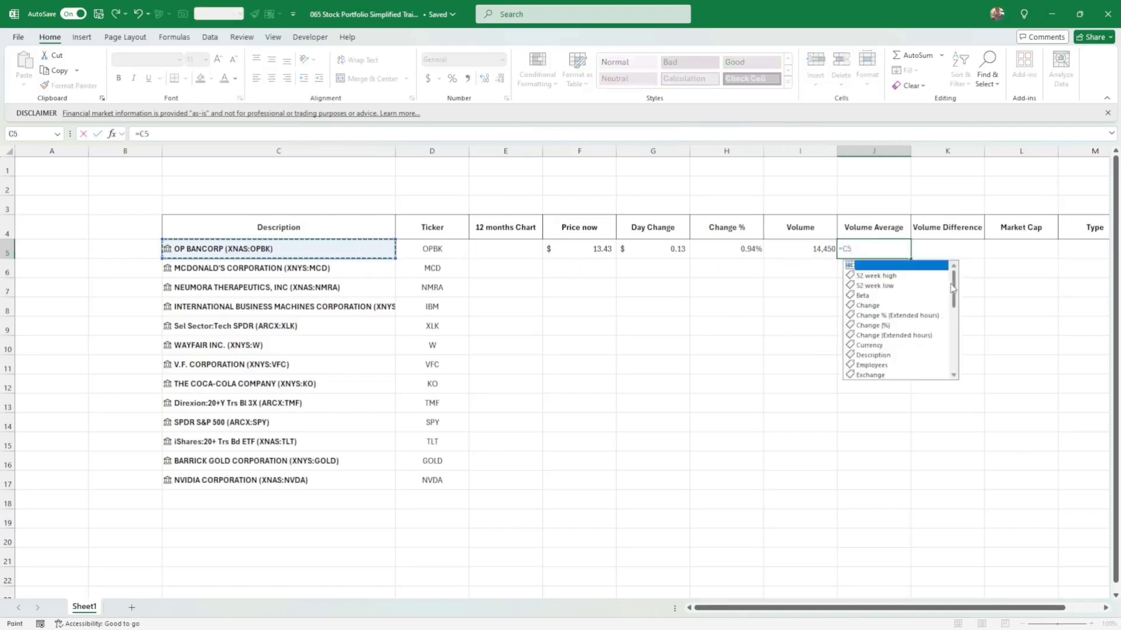
left_click_drag(952, 288, 958, 361)
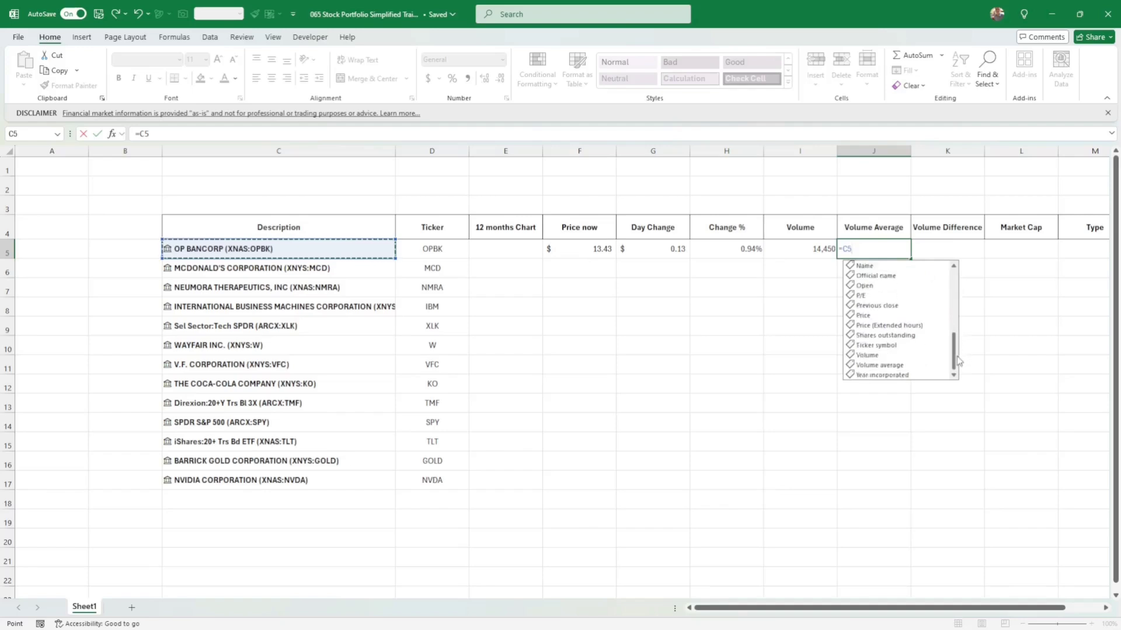
left_click(902, 365)
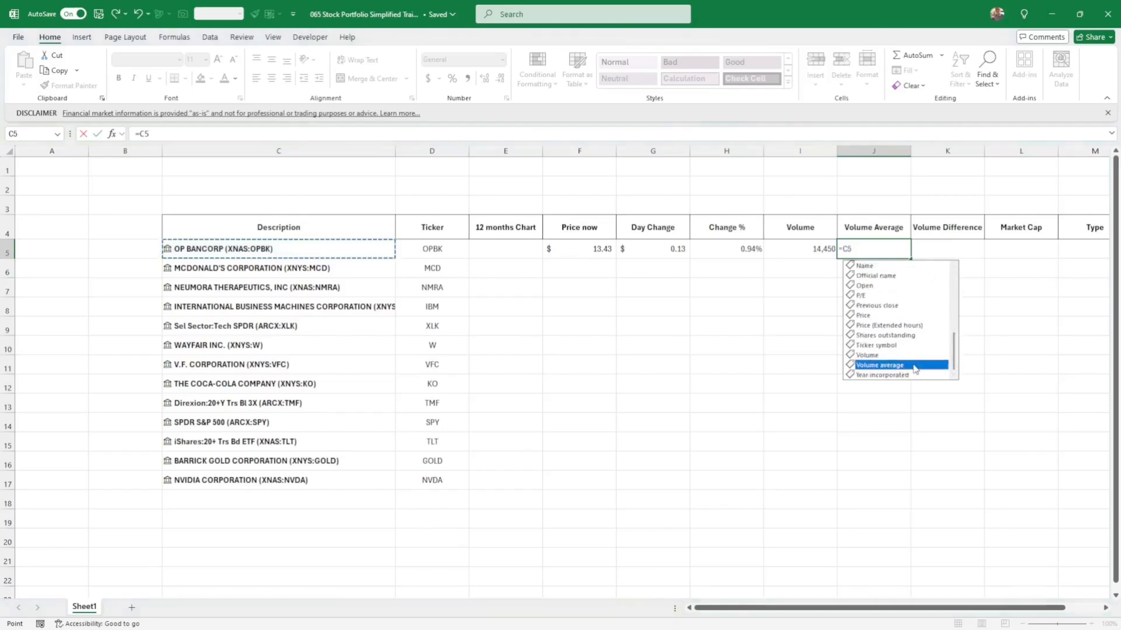
double_click(913, 366)
key("Return")
left_click(808, 248)
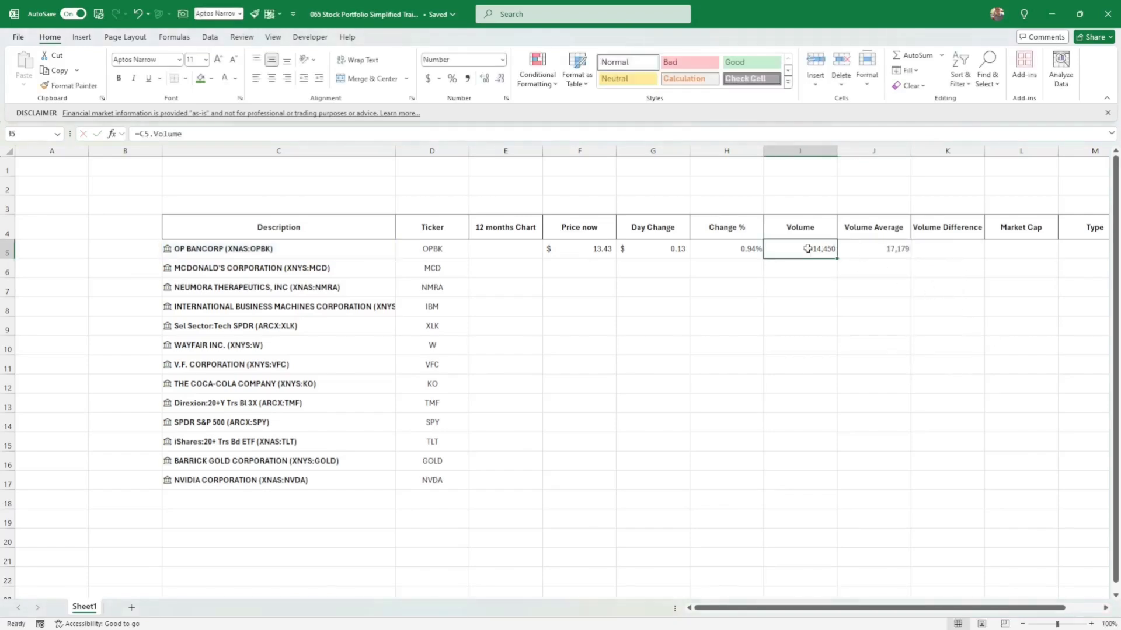
left_click(949, 248)
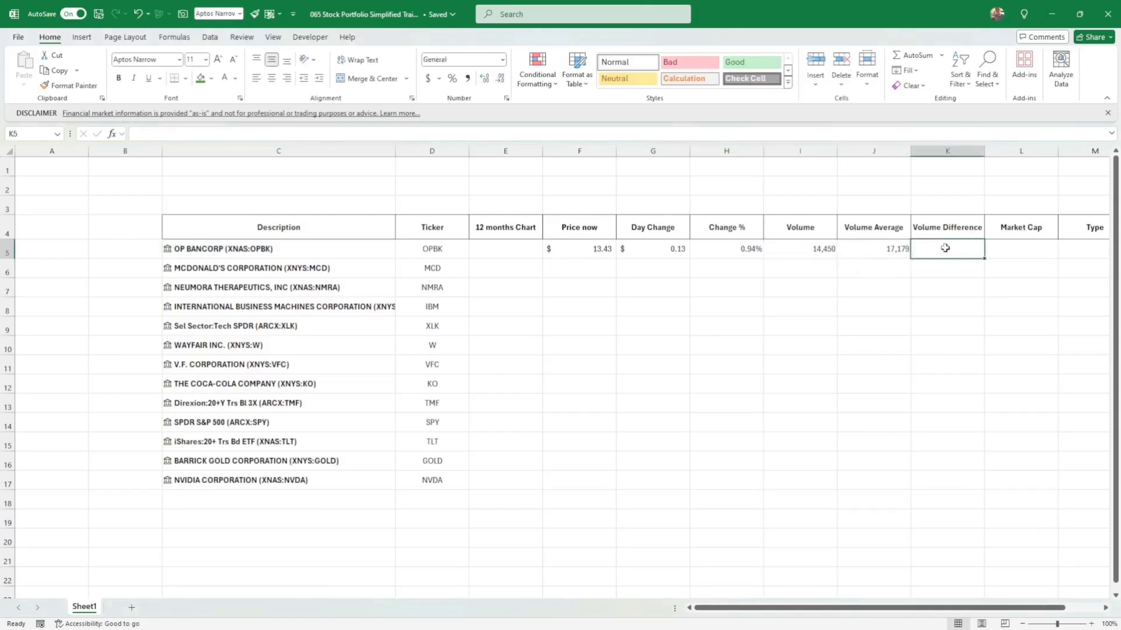
left_click(512, 255)
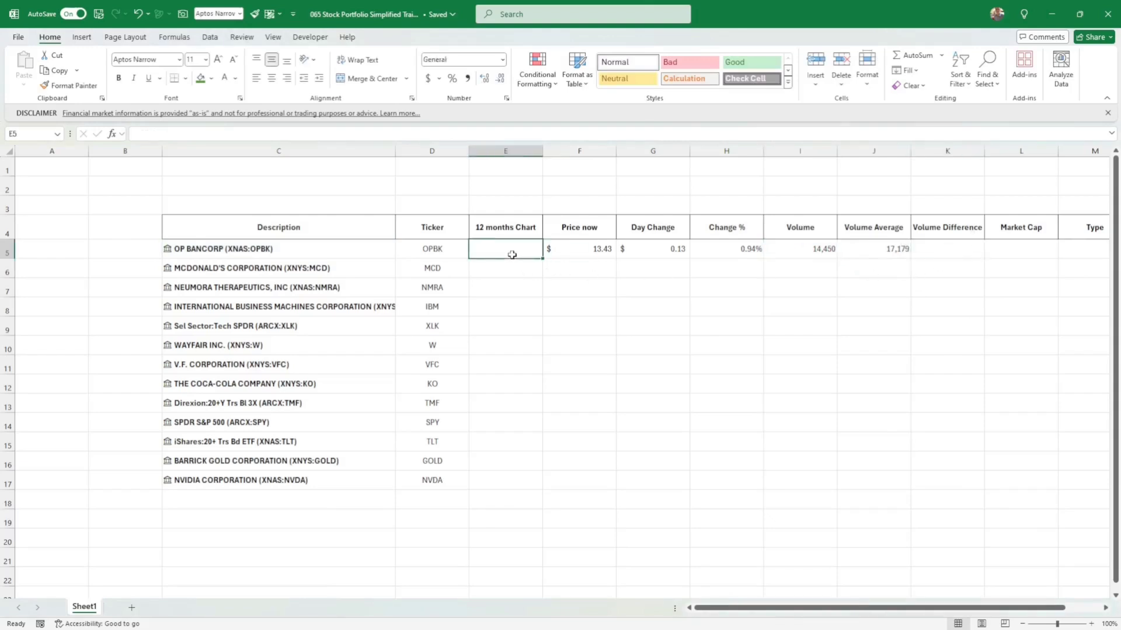
- Enter =I5/J5-1 in K5 under Volume Difference and format the cell as a percentage
left_click(941, 245)
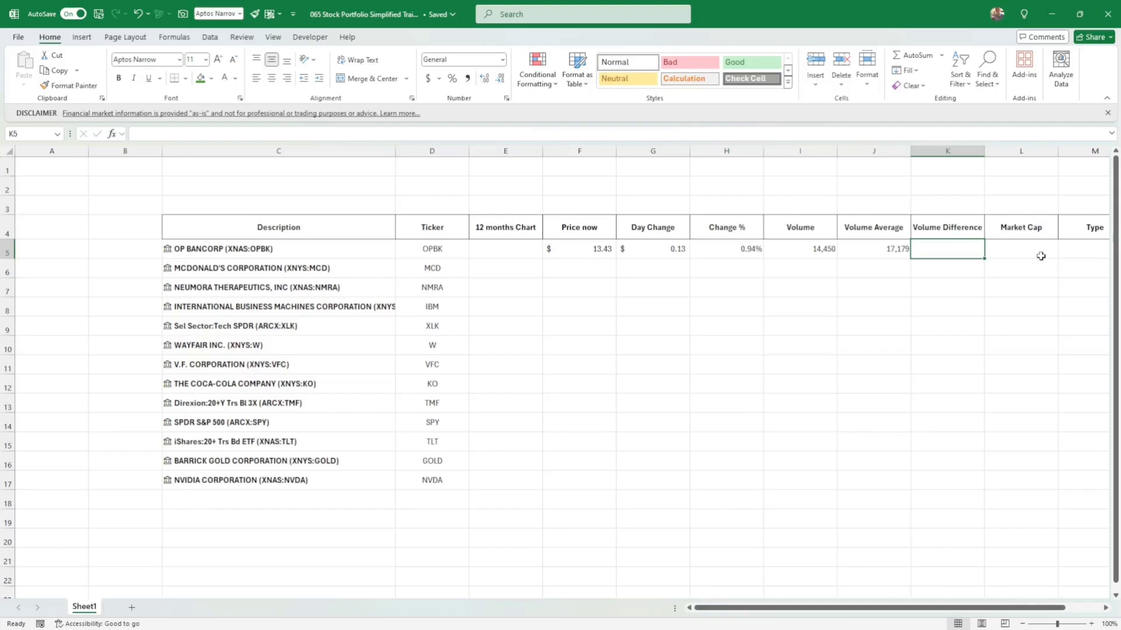
type("=")
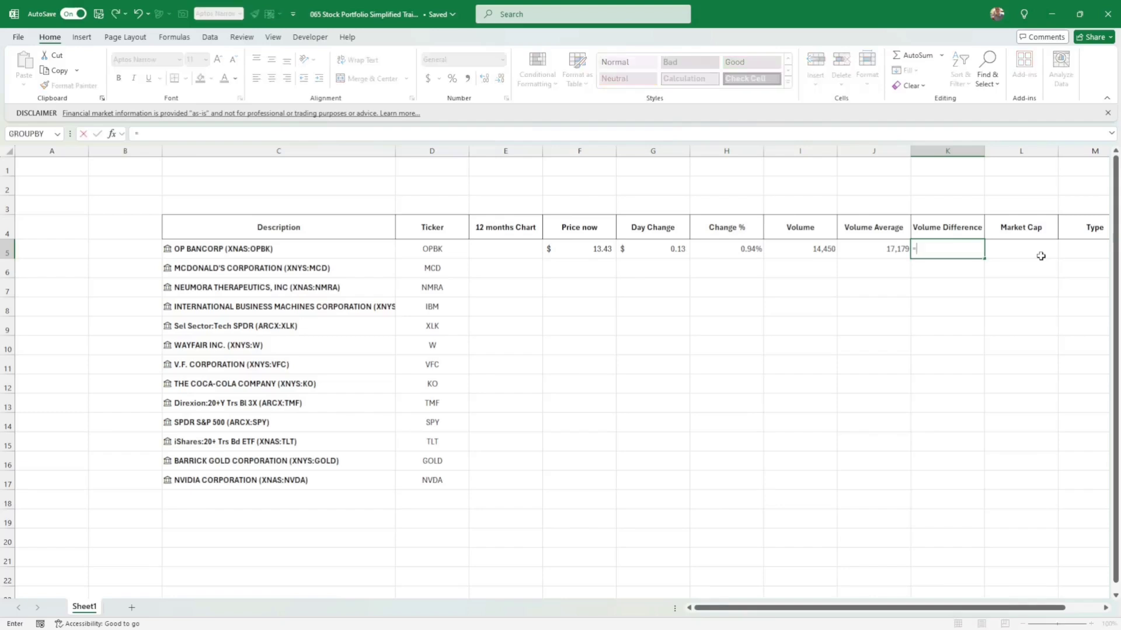
key("Left")
key("Left")
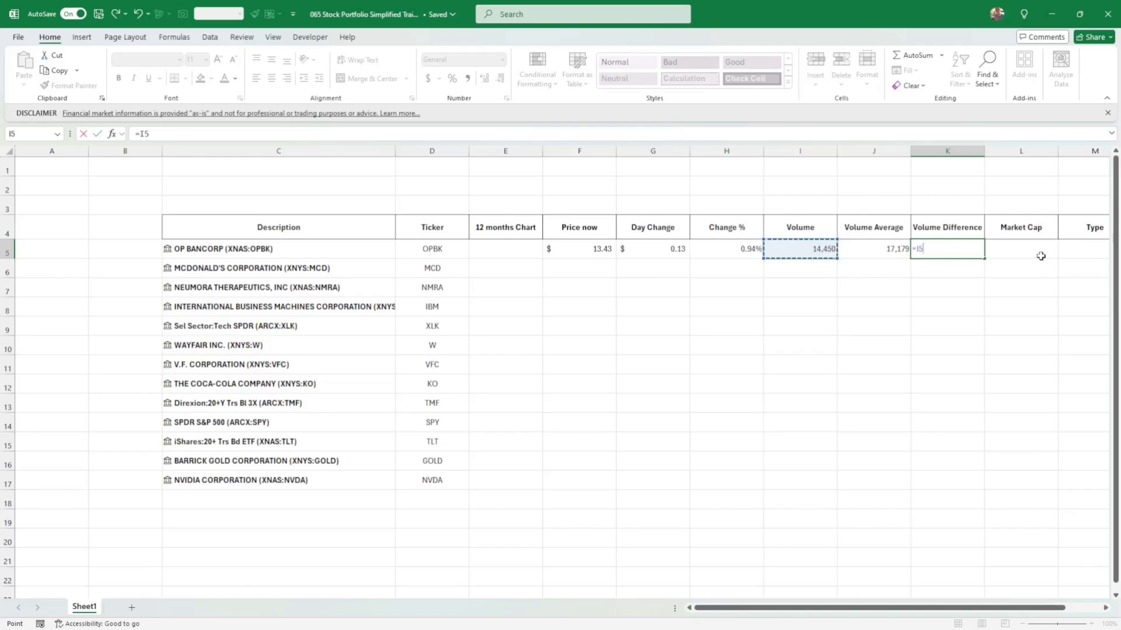
type("/")
key("Left")
type("-")
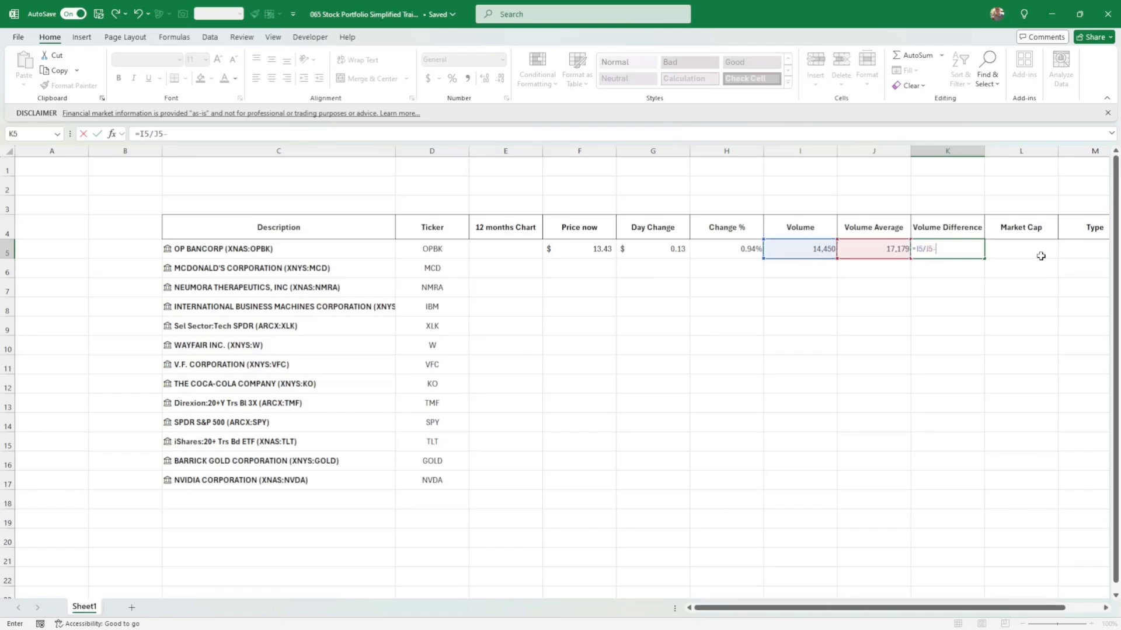
key("Return")
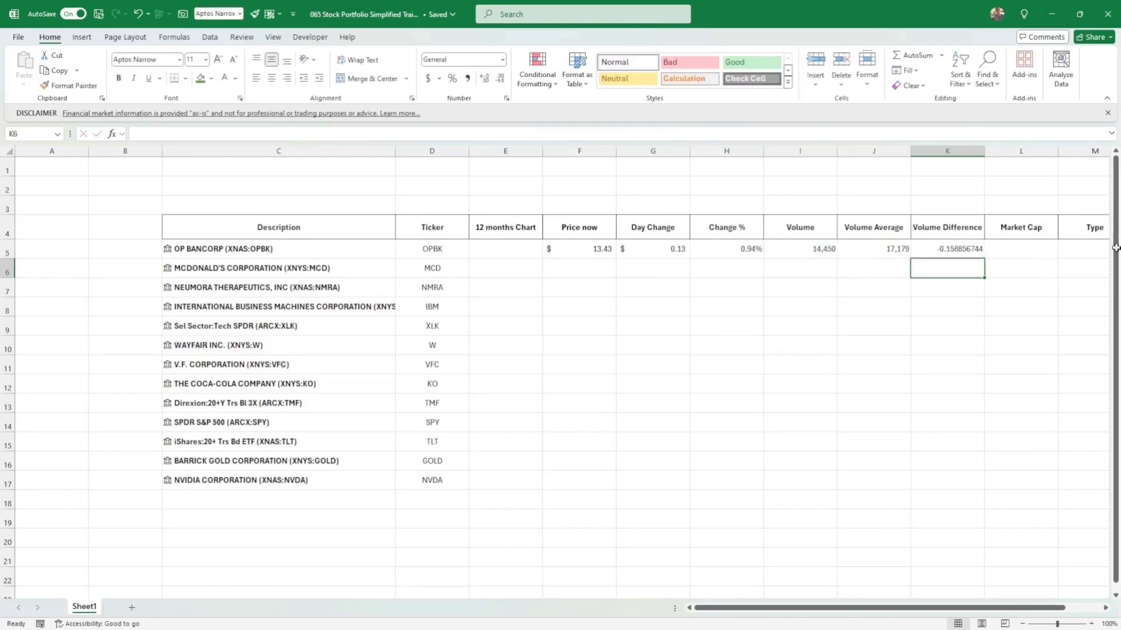
left_click(961, 248)
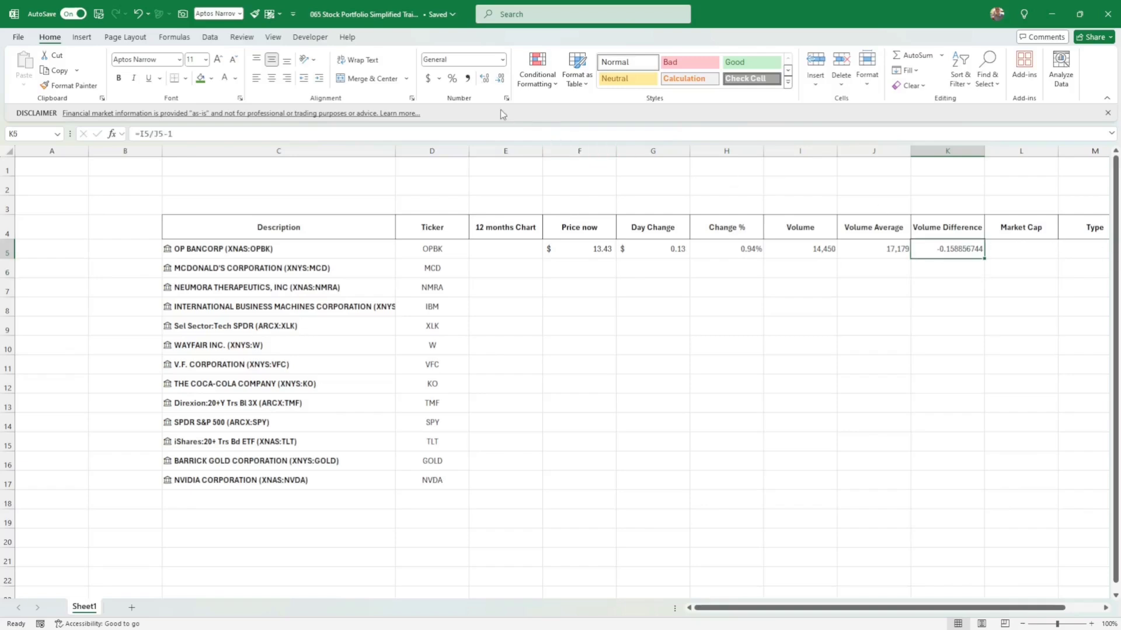
left_click(453, 78)
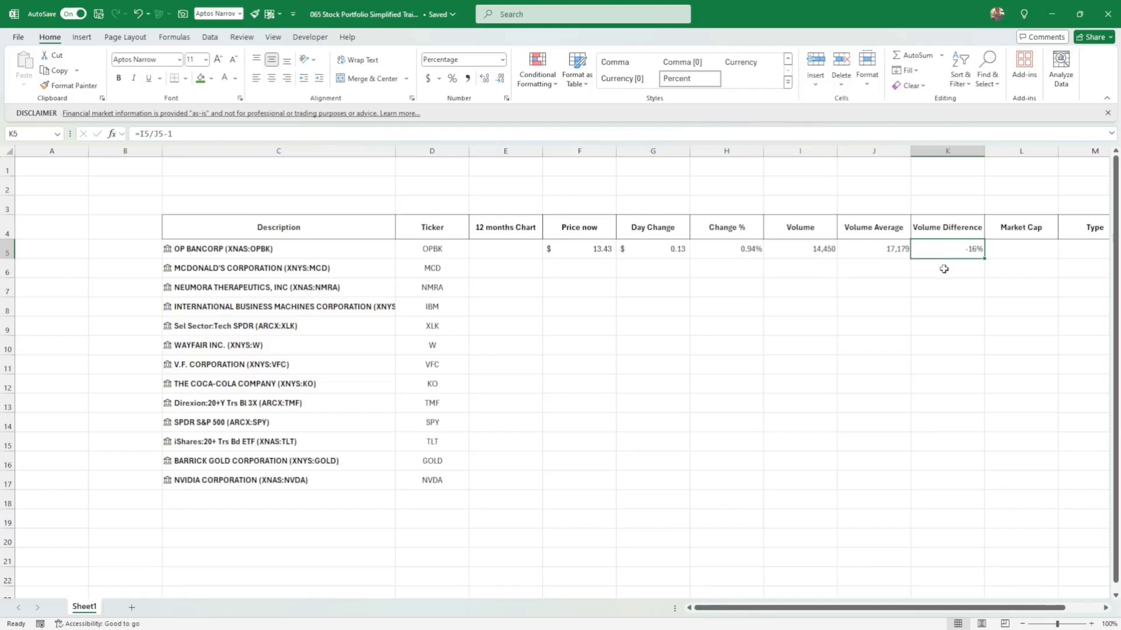
- Enter =C5.[Market cap] in L5 to pull OP Bancorp's market capitalization into the Market Cap column
left_click(977, 258)
type("=")
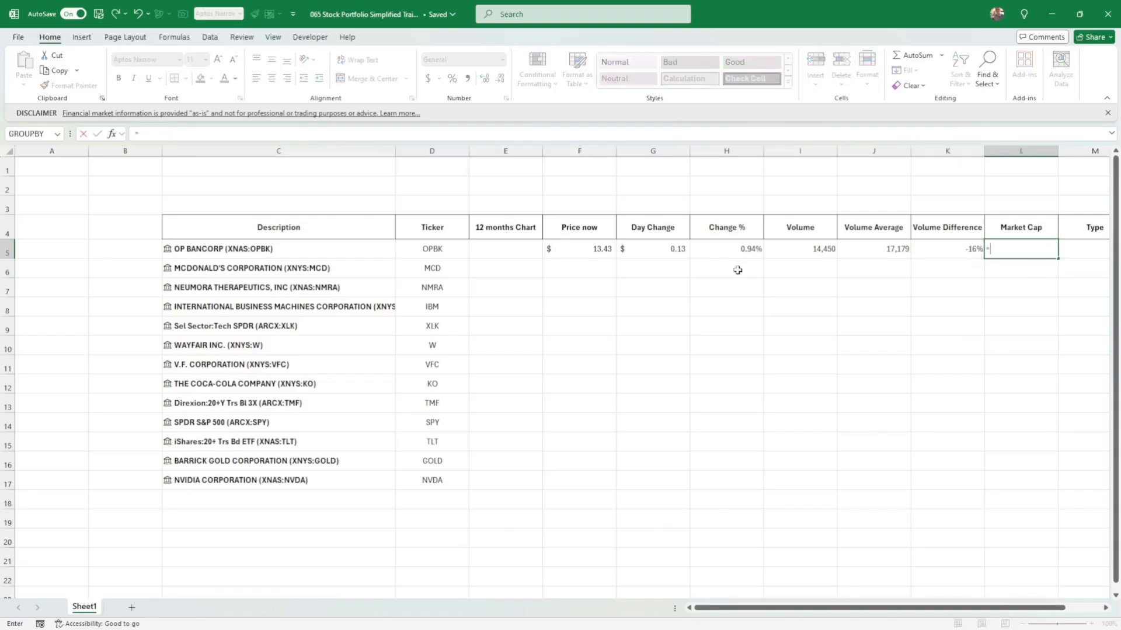
left_click(356, 250)
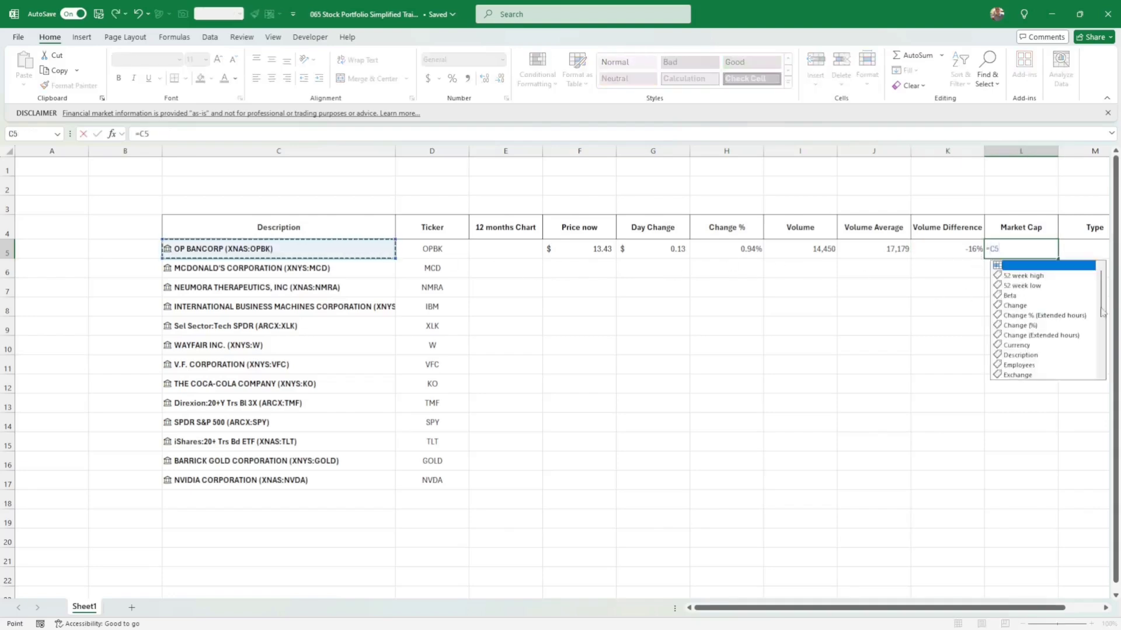
left_click_drag(1103, 303, 1103, 368)
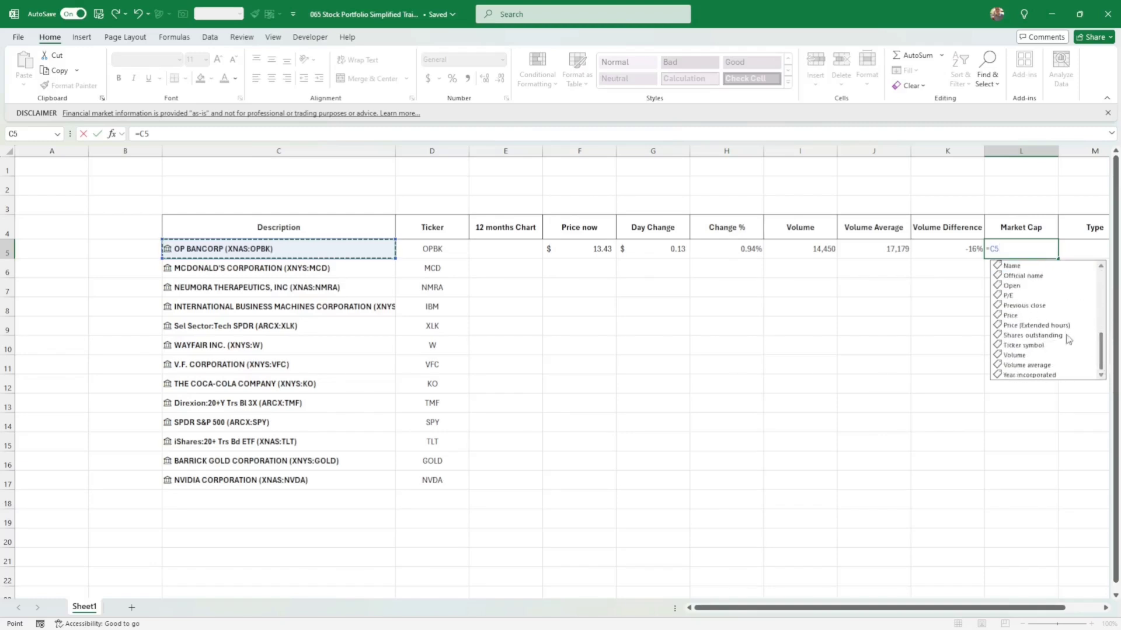
scroll(1054, 318, "up", 1)
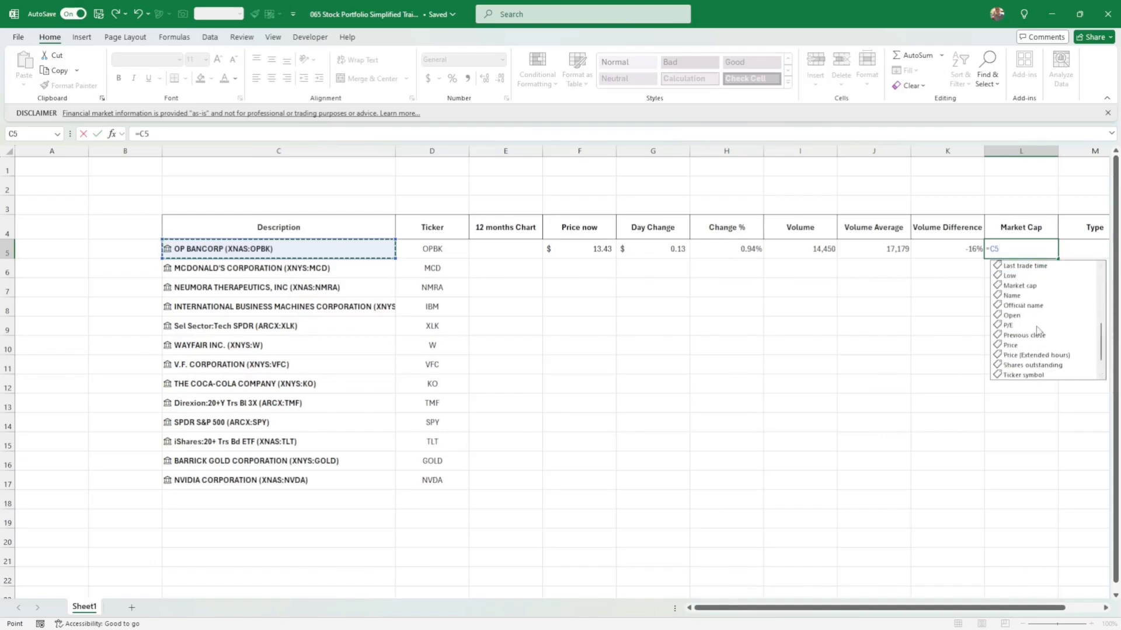
double_click(1028, 285)
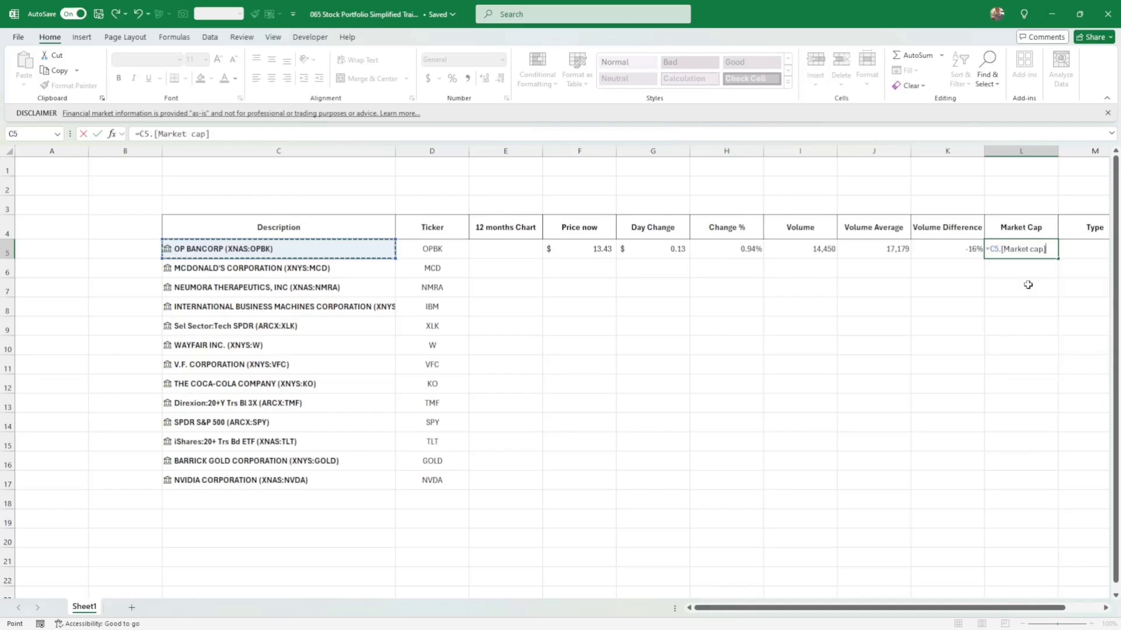
key("Return")
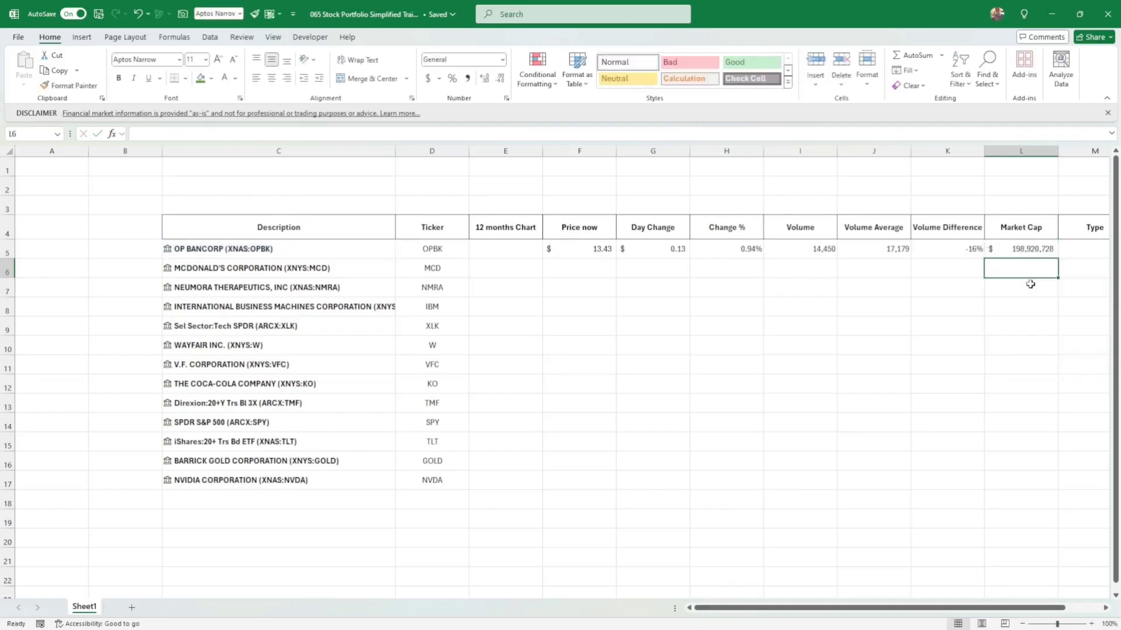
- Enter =C5.[Instrument type] in M5 to pull OP Bancorp's instrument type into the Type column
key("Up")
key("Right")
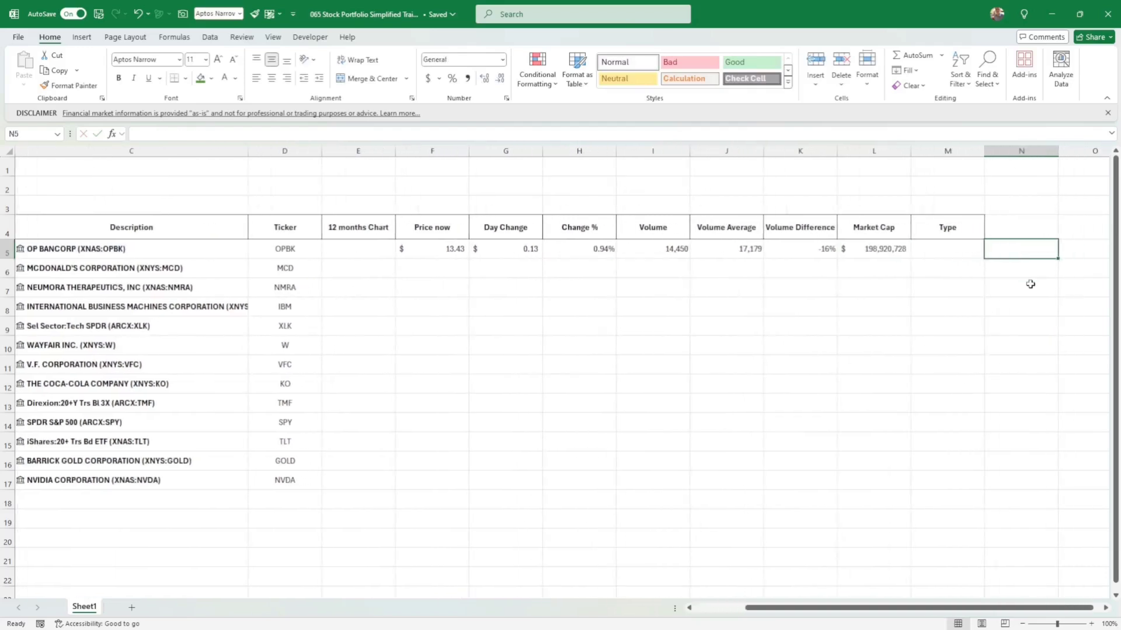
type("=")
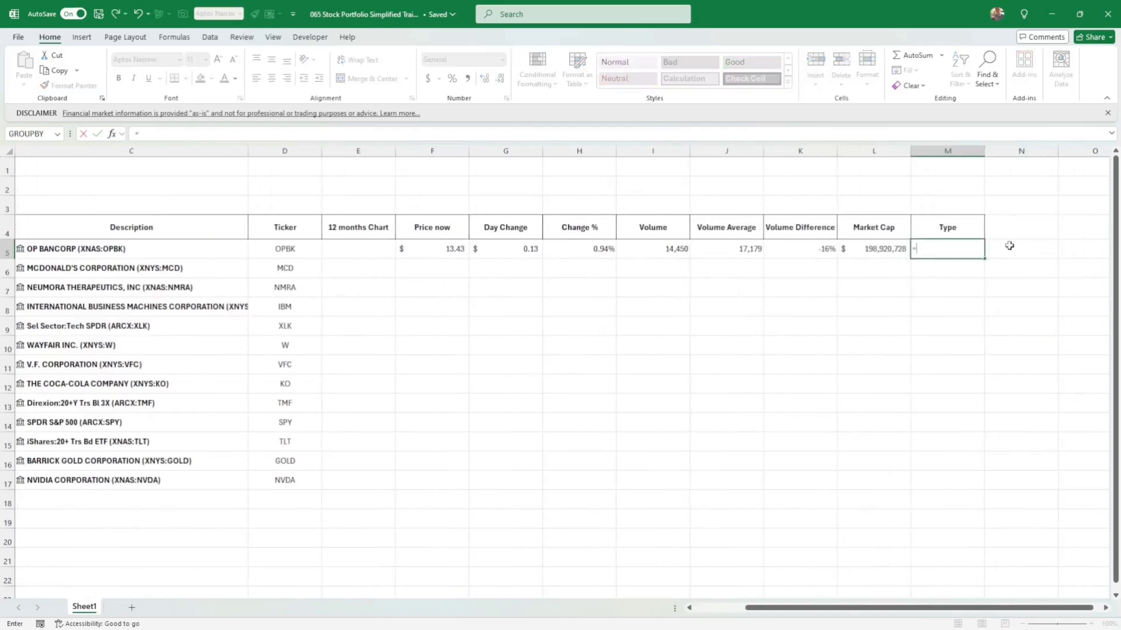
left_click(217, 254)
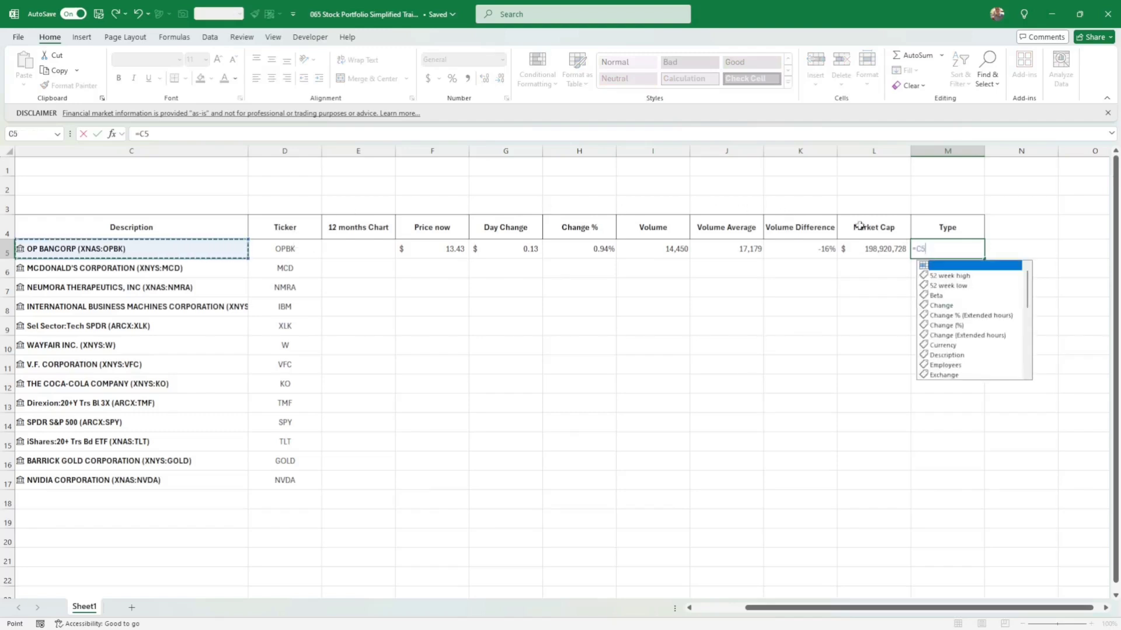
scroll(1027, 301, "down", 1)
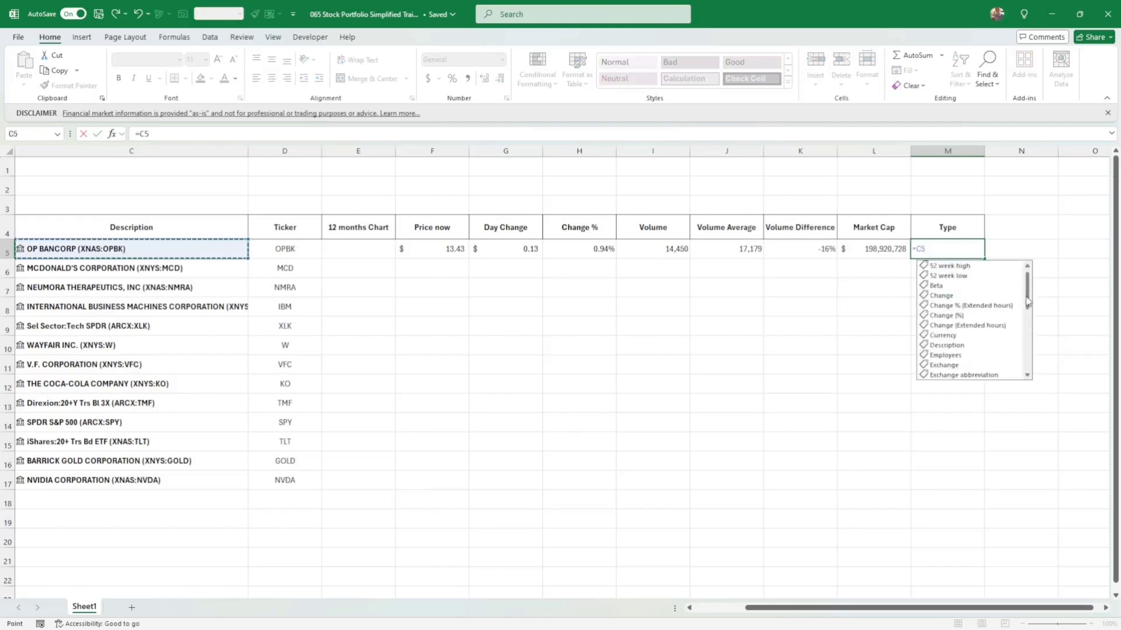
left_click_drag(1027, 301, 1028, 370)
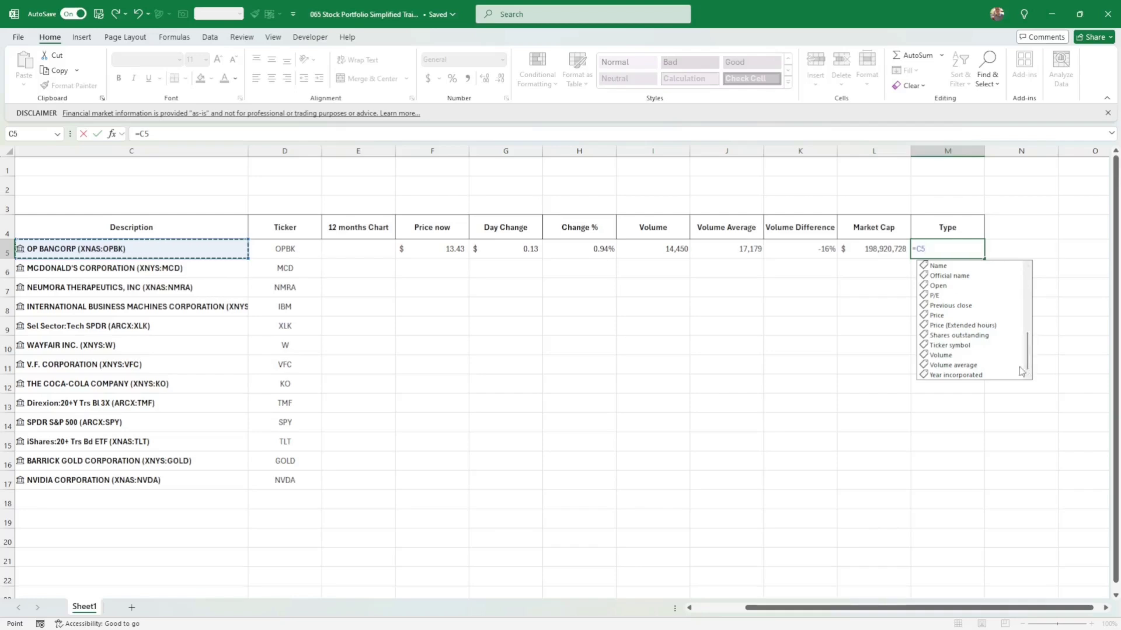
left_click_drag(1028, 362, 1020, 331)
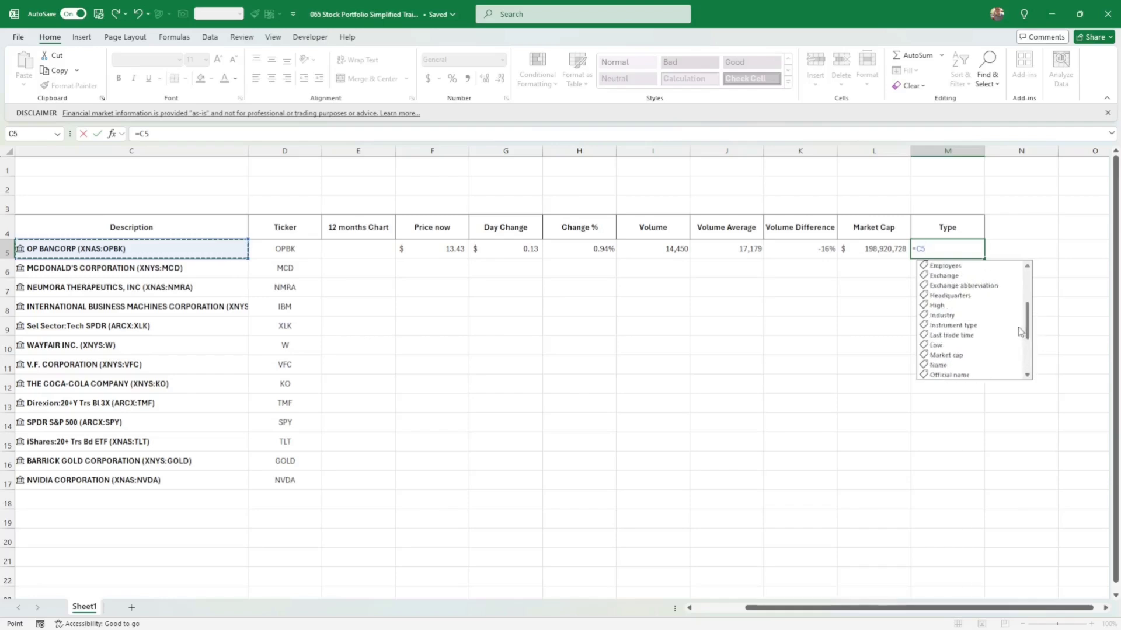
double_click(962, 325)
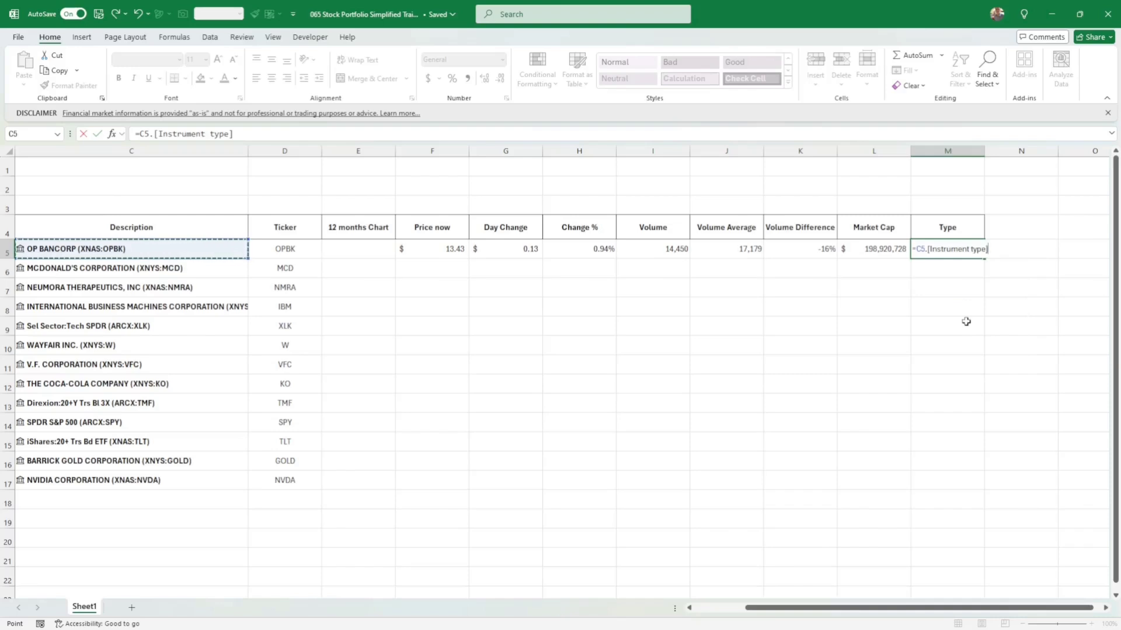
key("Return")
- Fill the row 5 cells E5:M5 down through row 17 and widen the Market Cap column to fit its values
left_click(362, 250)
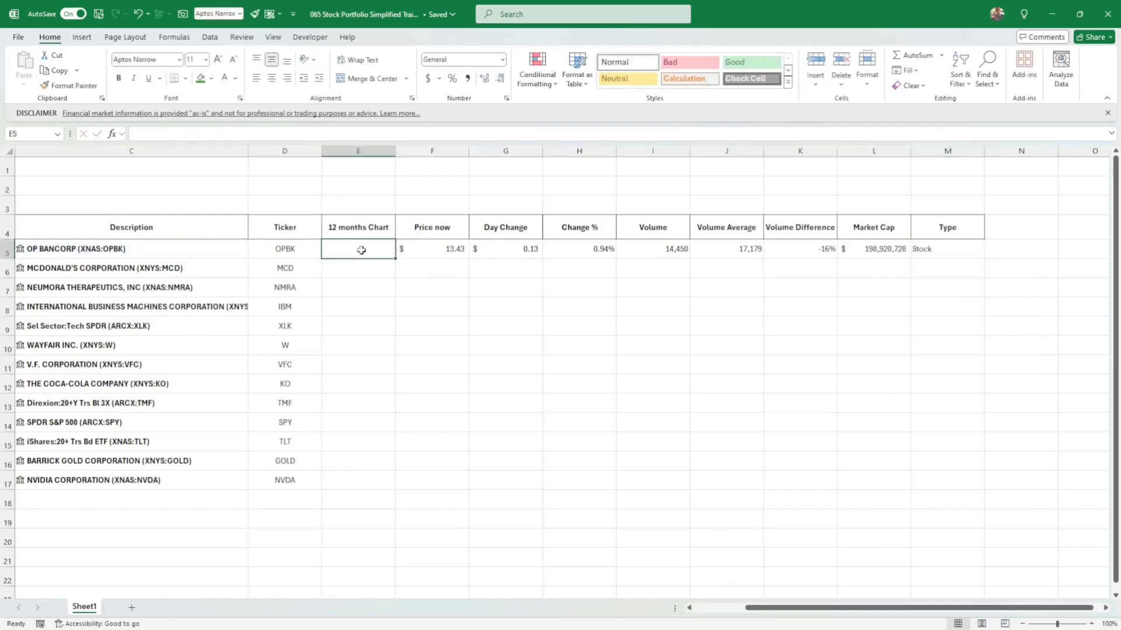
left_click_drag(361, 250, 970, 254)
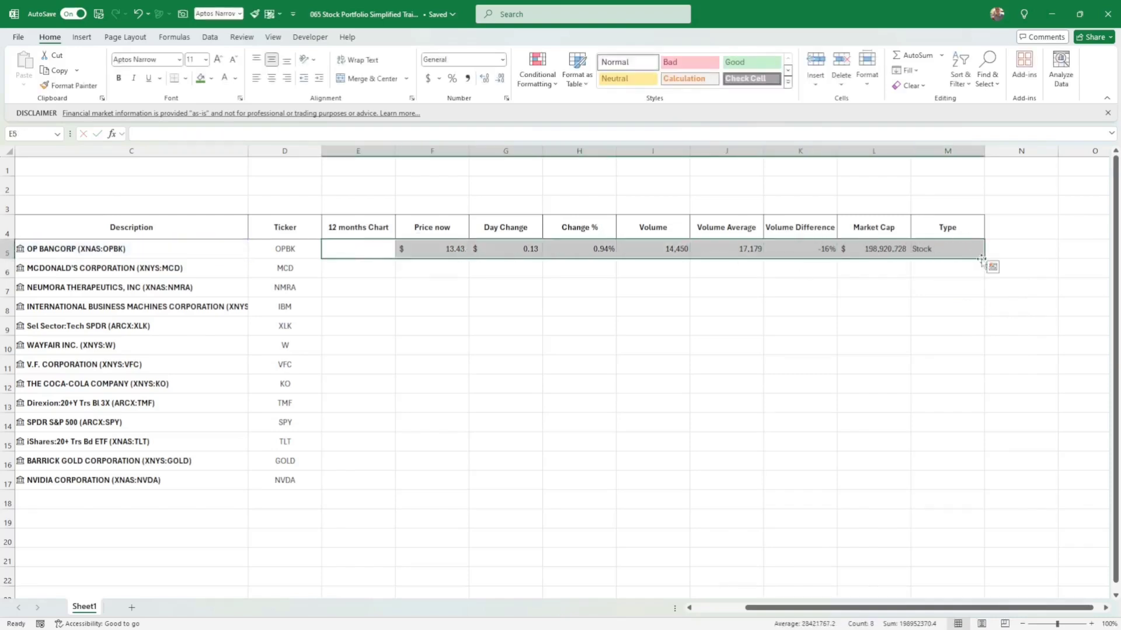
left_click(980, 264)
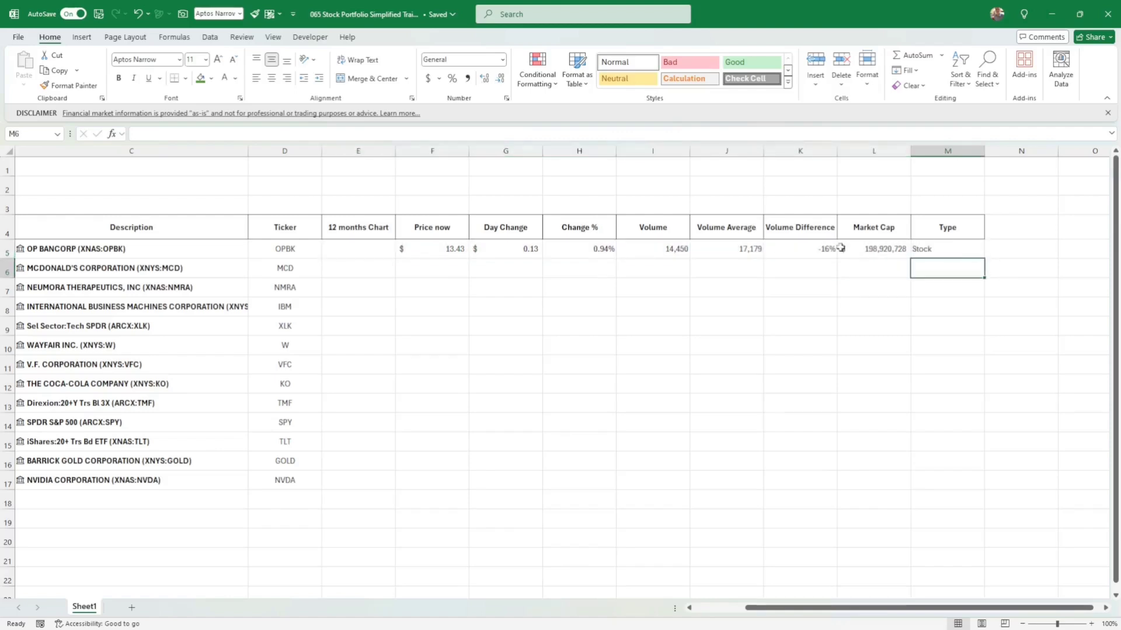
mouse_move(380, 247)
left_mouse_down()
mouse_move(840, 242)
mouse_move(975, 257)
mouse_move(984, 264)
mouse_move(968, 493)
left_mouse_up()
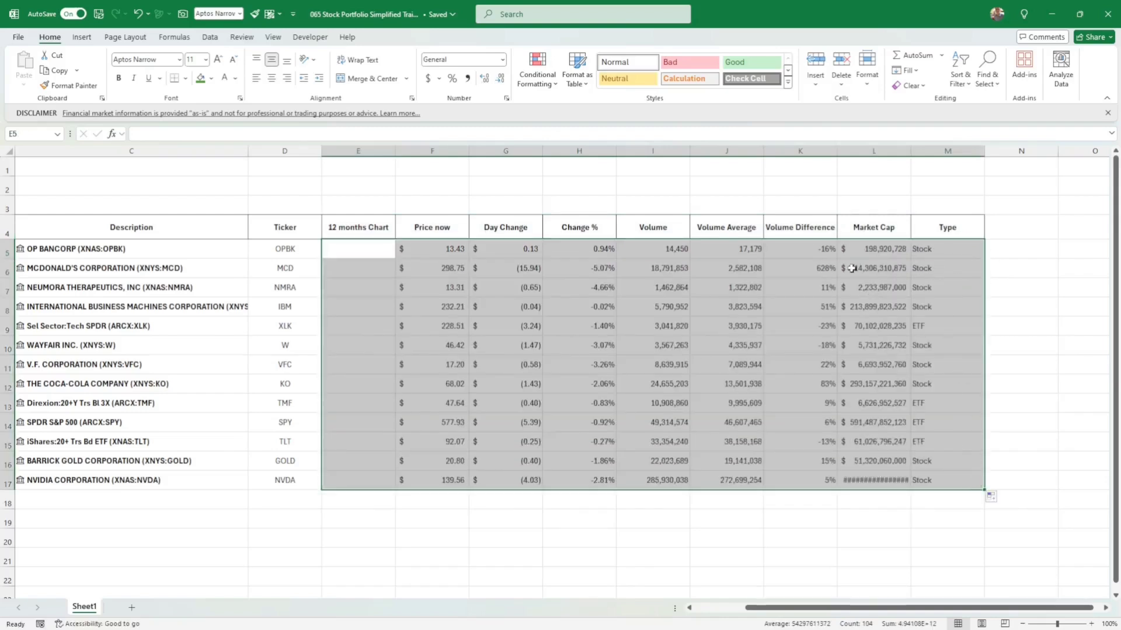
left_click_drag(909, 148, 925, 150)
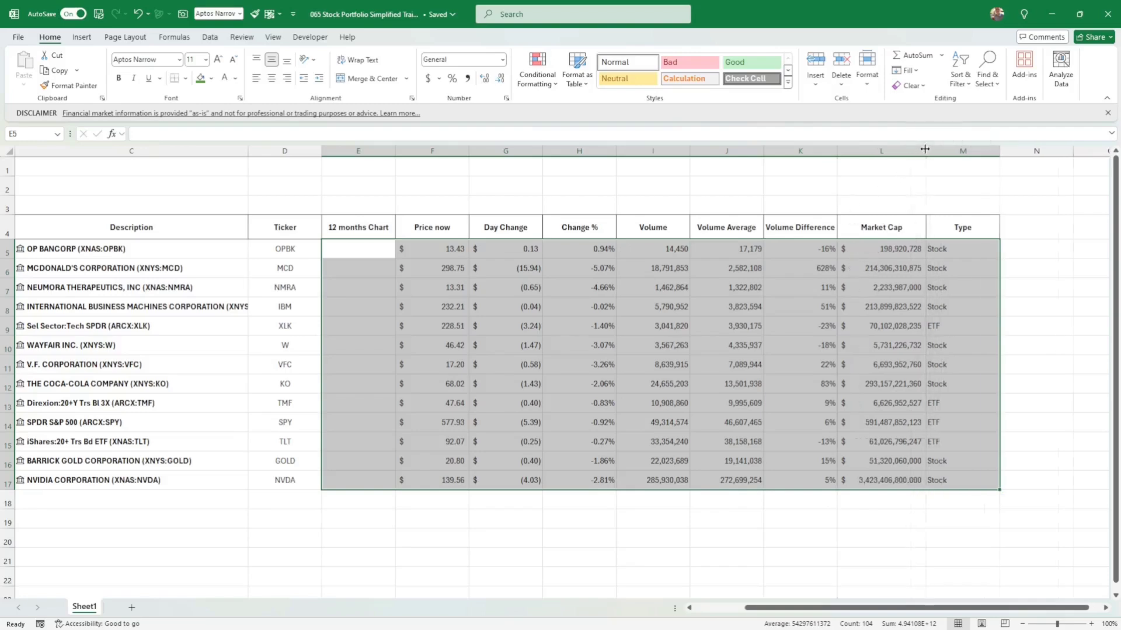
left_click(903, 483)
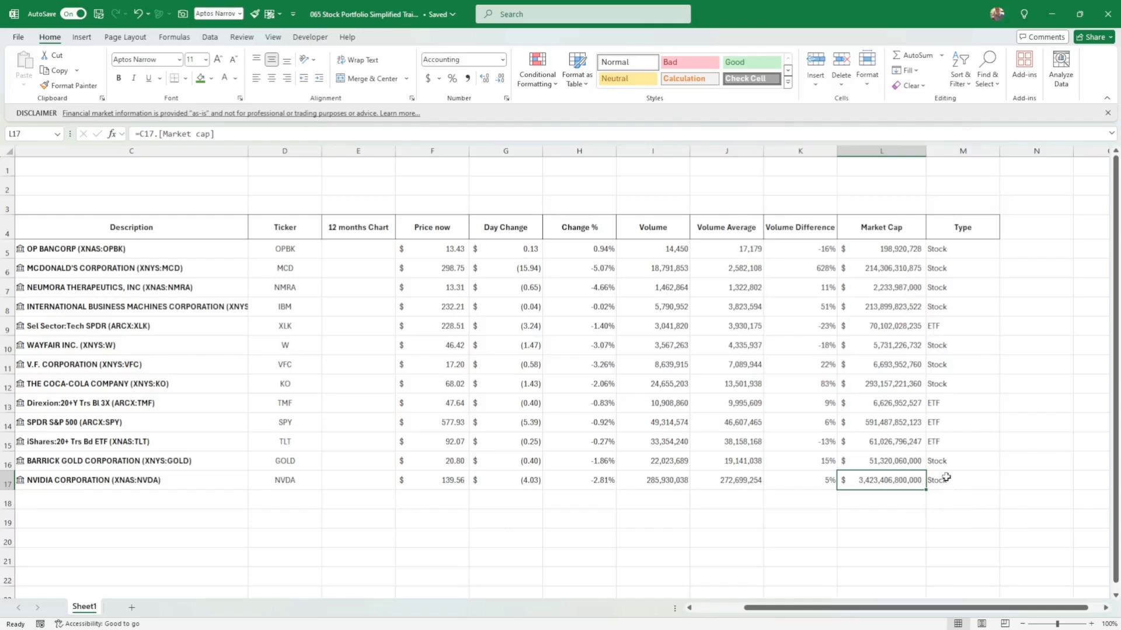
- Replace the IBM formula in M8 with =C8.[P/E] to pull its price-to-earnings ratio
left_click(946, 328)
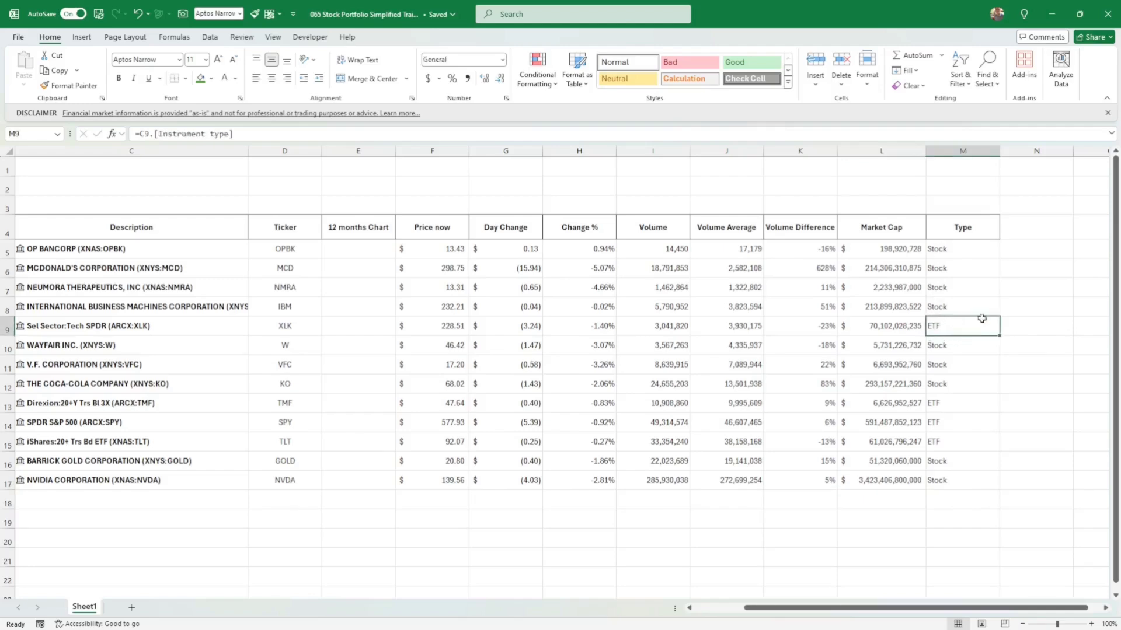
left_click(953, 305)
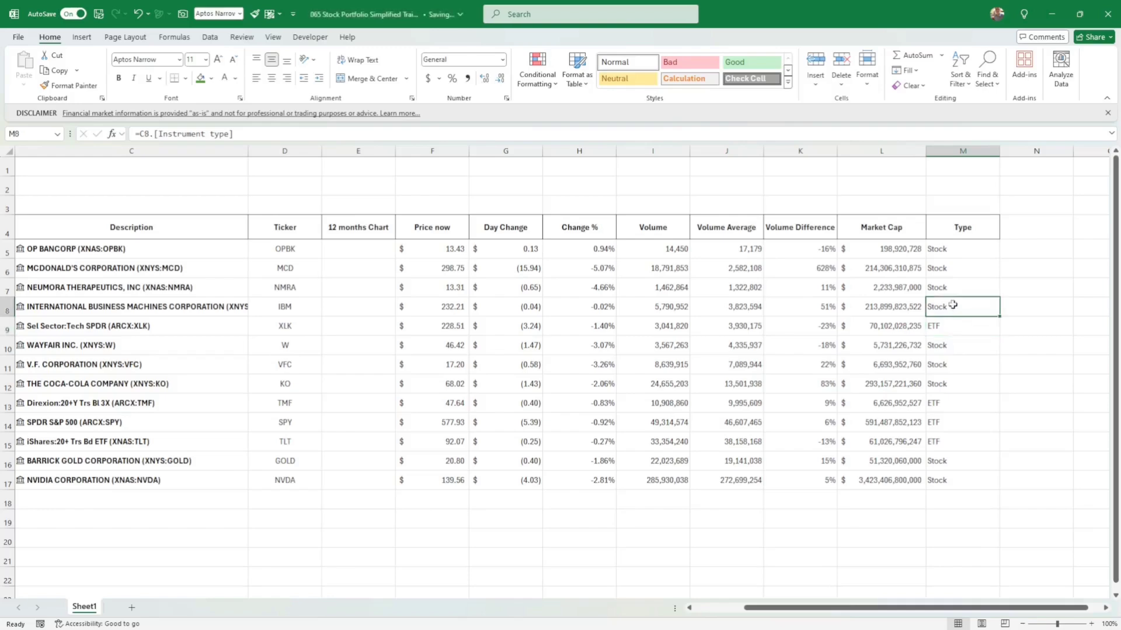
type("=")
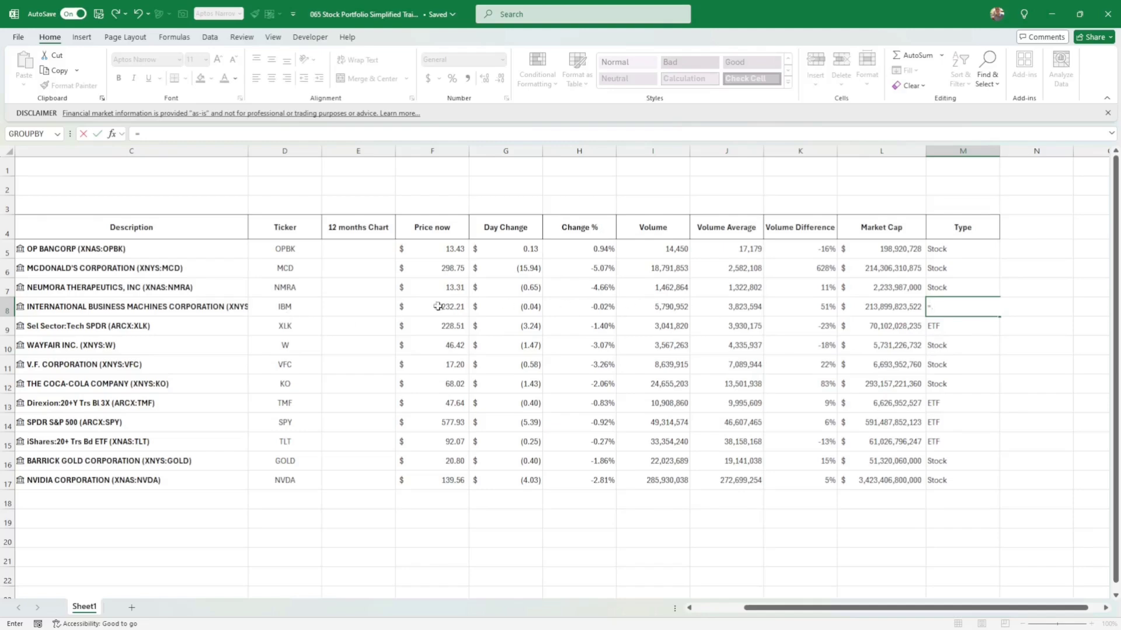
left_click(246, 306)
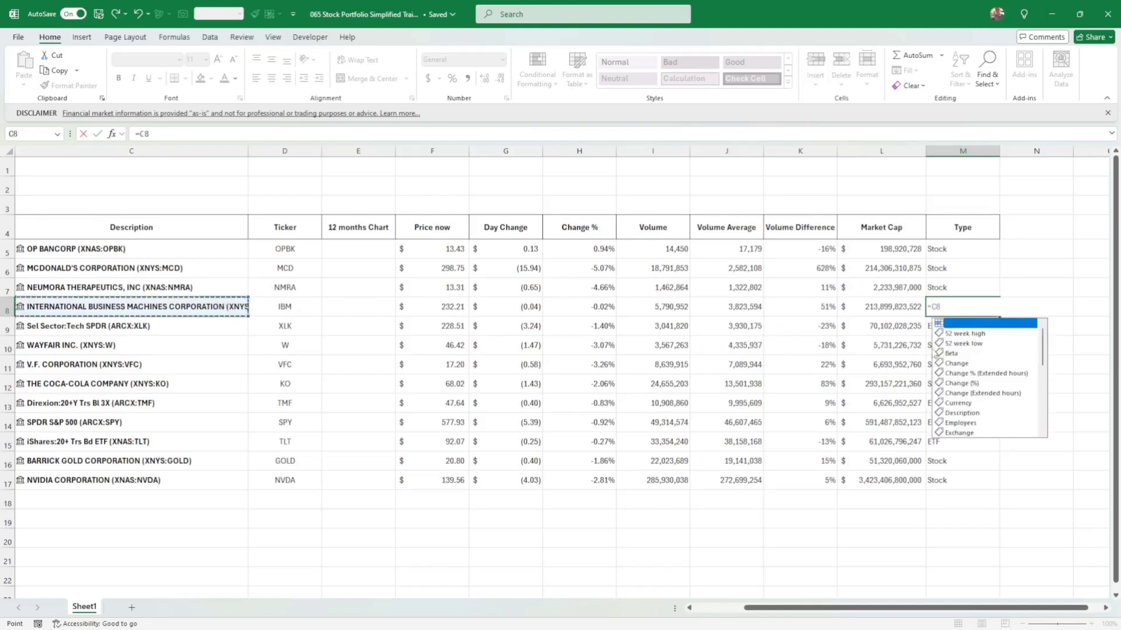
left_click_drag(1043, 351, 1045, 392)
scroll(985, 403, "down", 1)
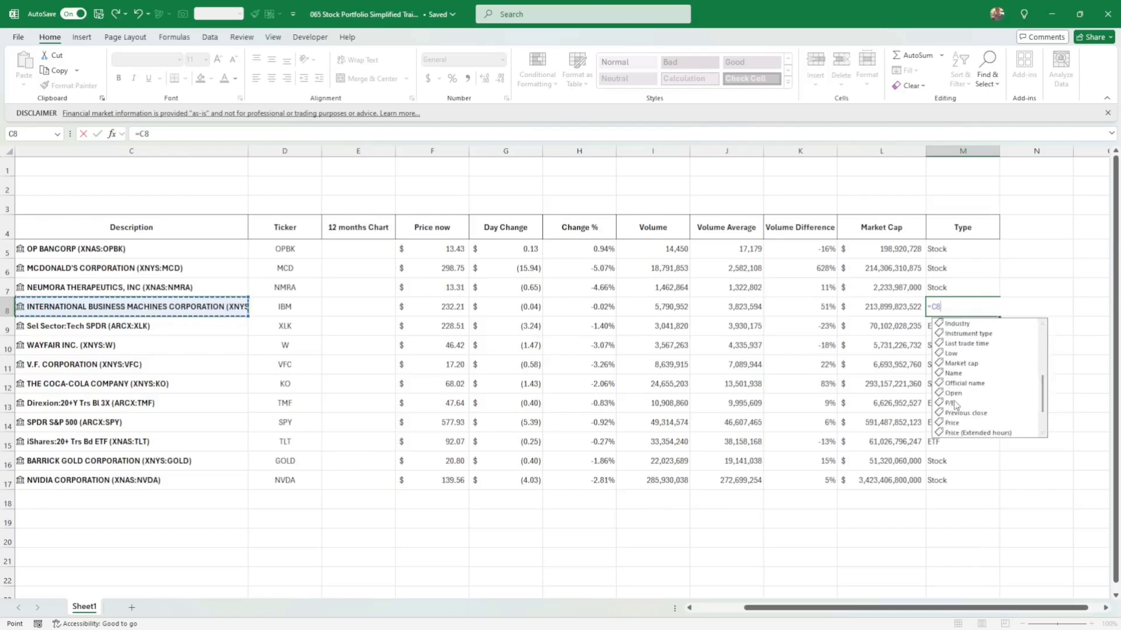
left_click(953, 403)
double_click(953, 403)
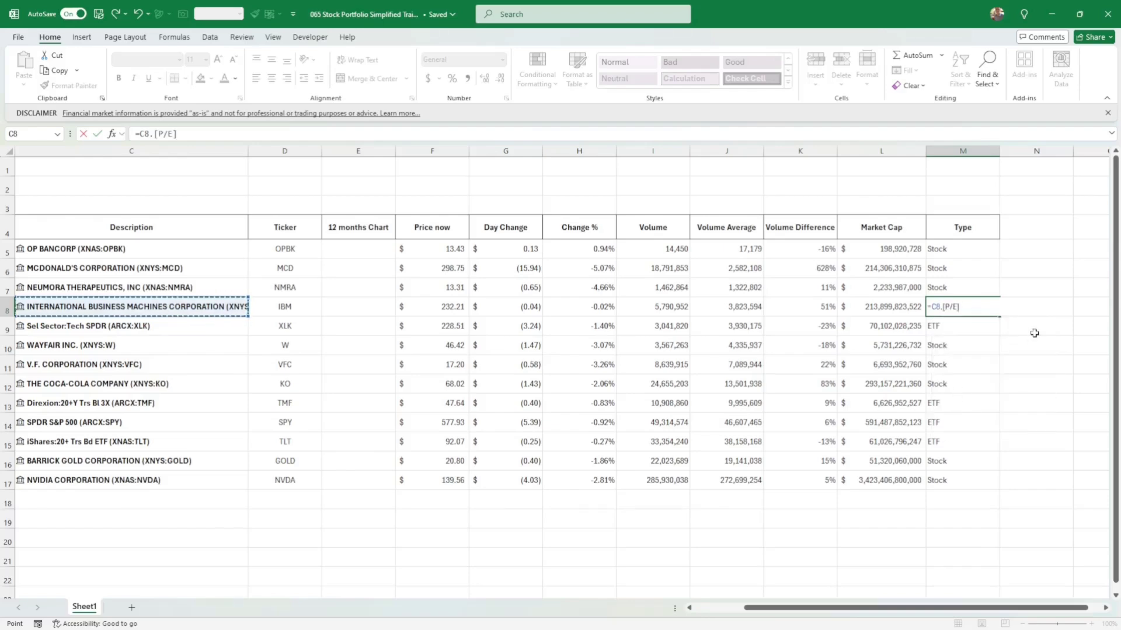
key("Return")
type("=")
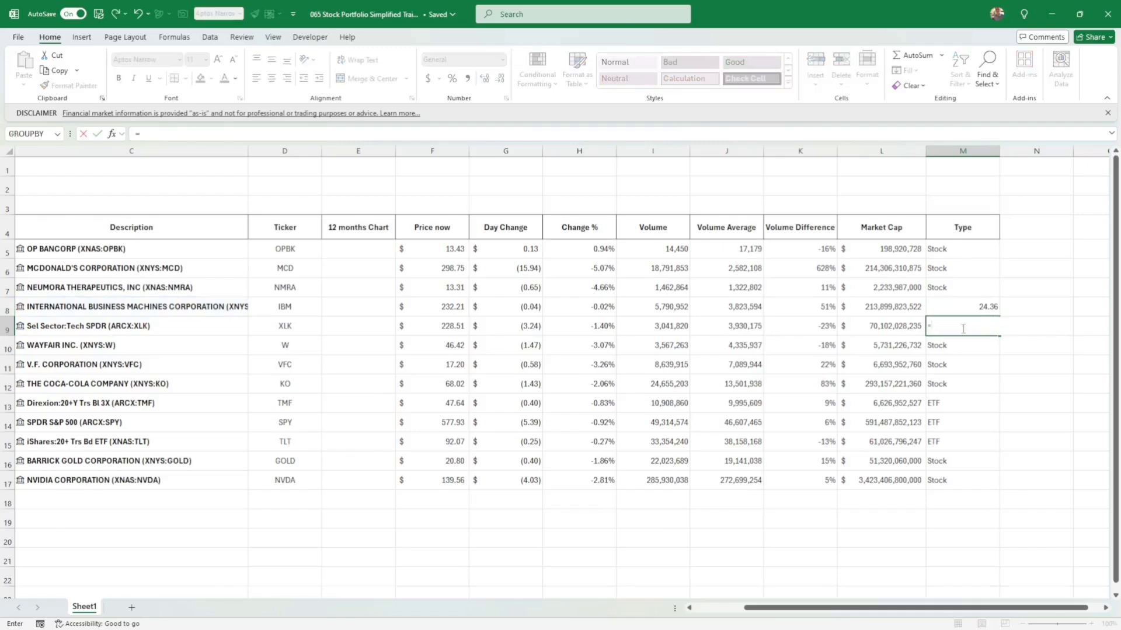
left_click(185, 328)
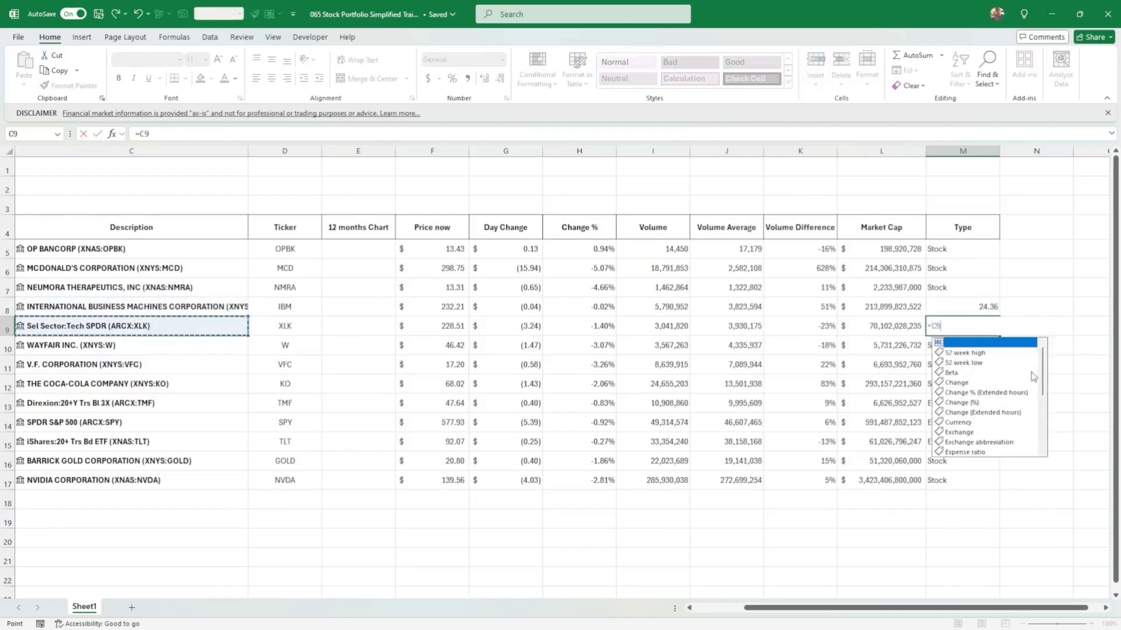
scroll(1045, 372, "down", 5)
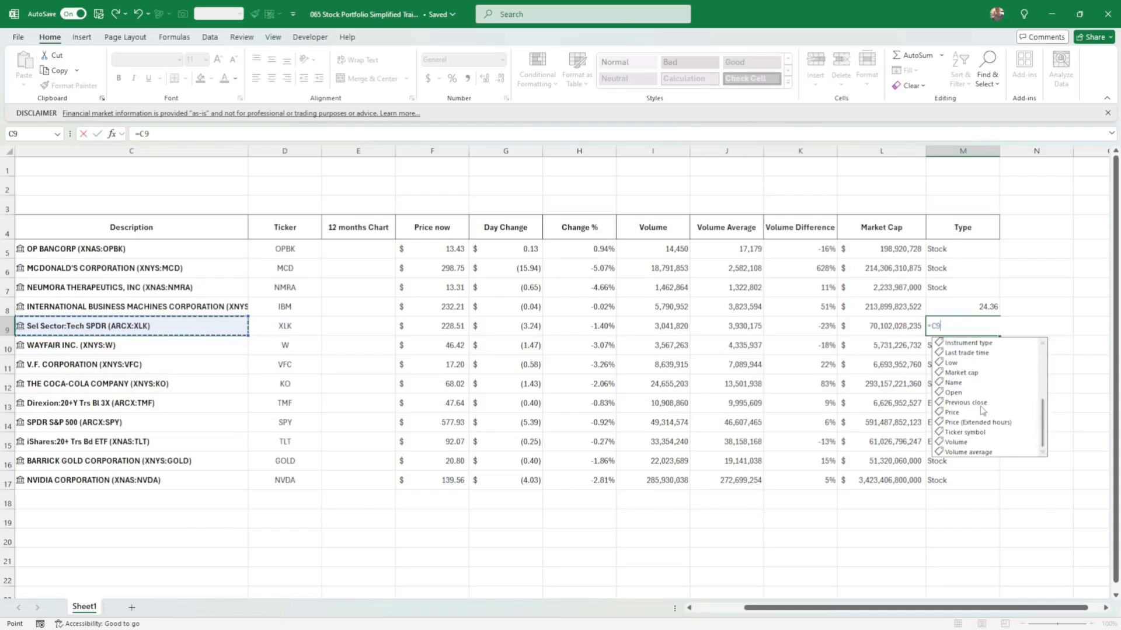
left_click(84, 134)
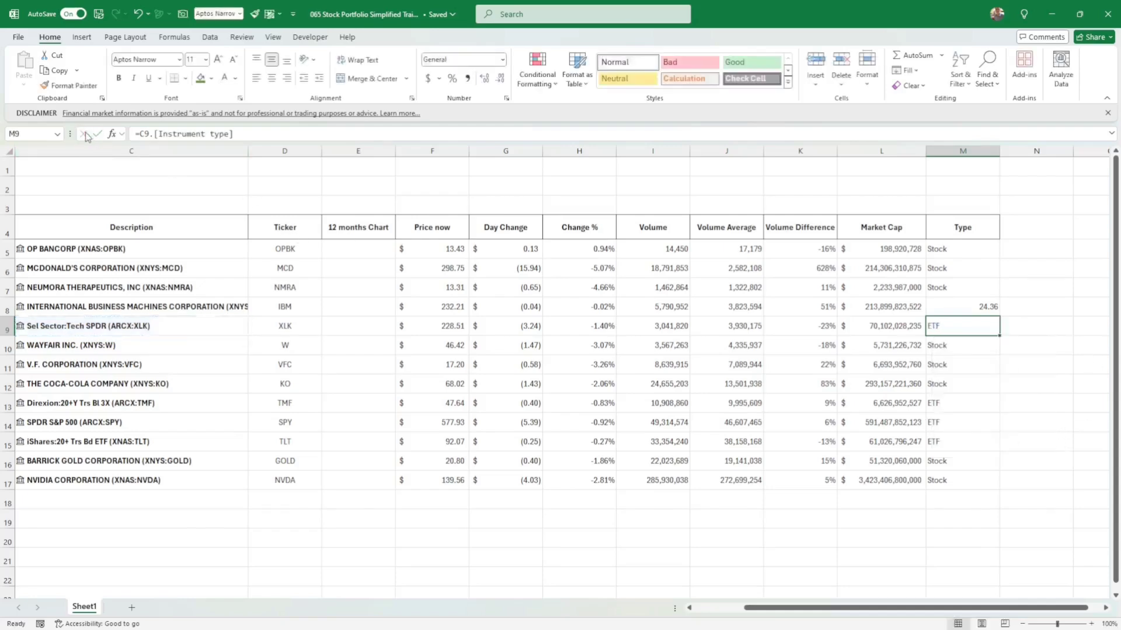
- Fill the instrument type formula from M7 down into M8 for IBM
left_click(957, 288)
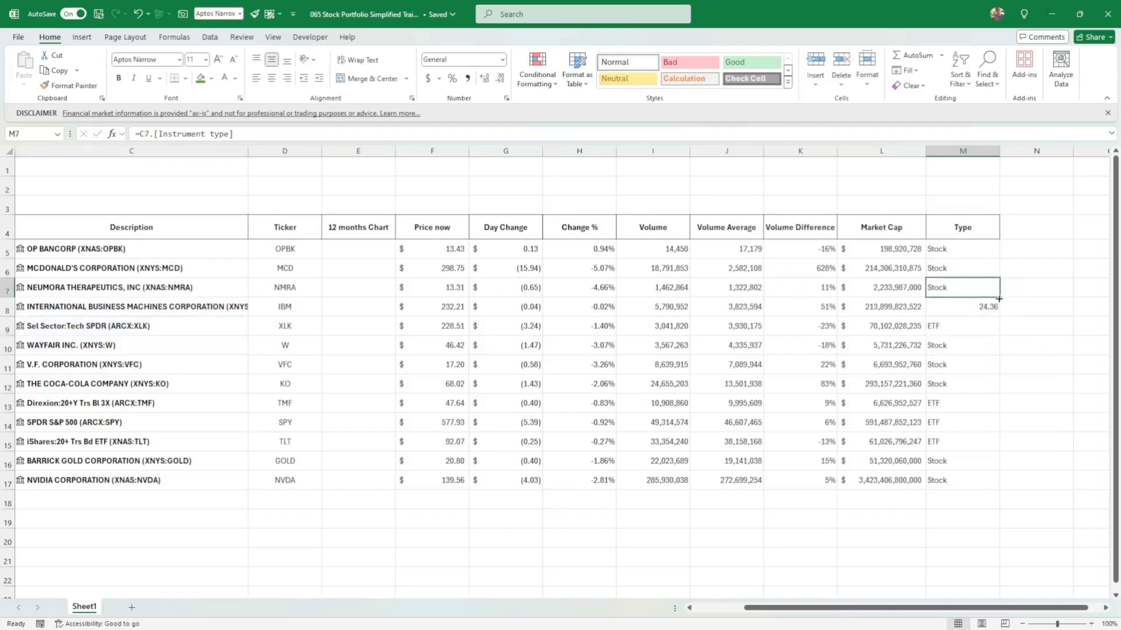
left_click_drag(999, 299, 984, 318)
left_click(975, 347)
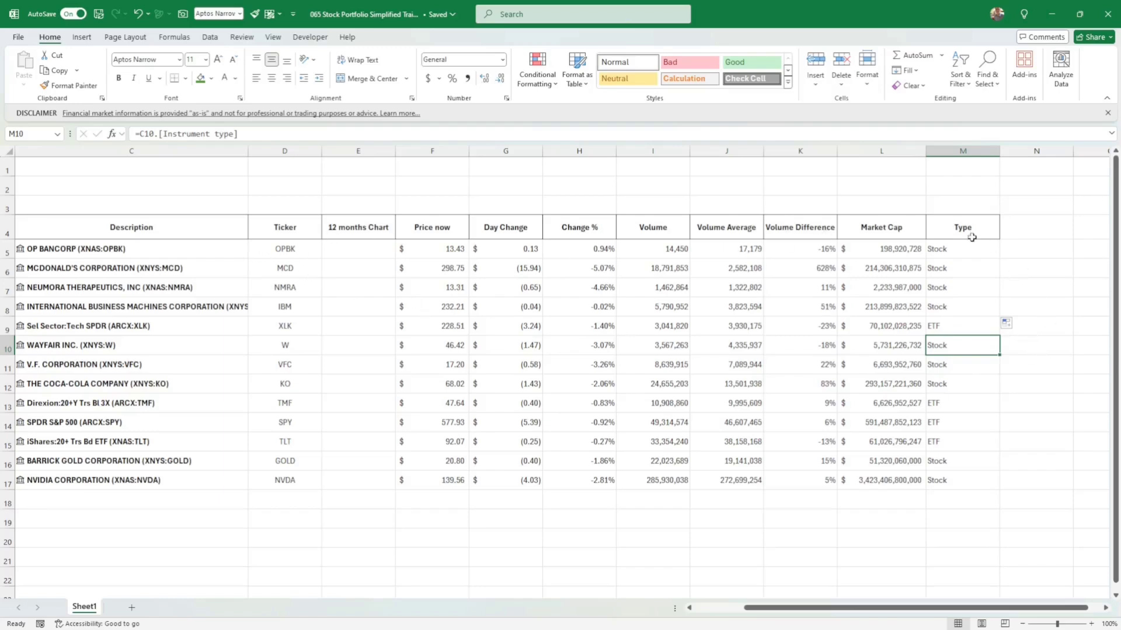
left_click(944, 484)
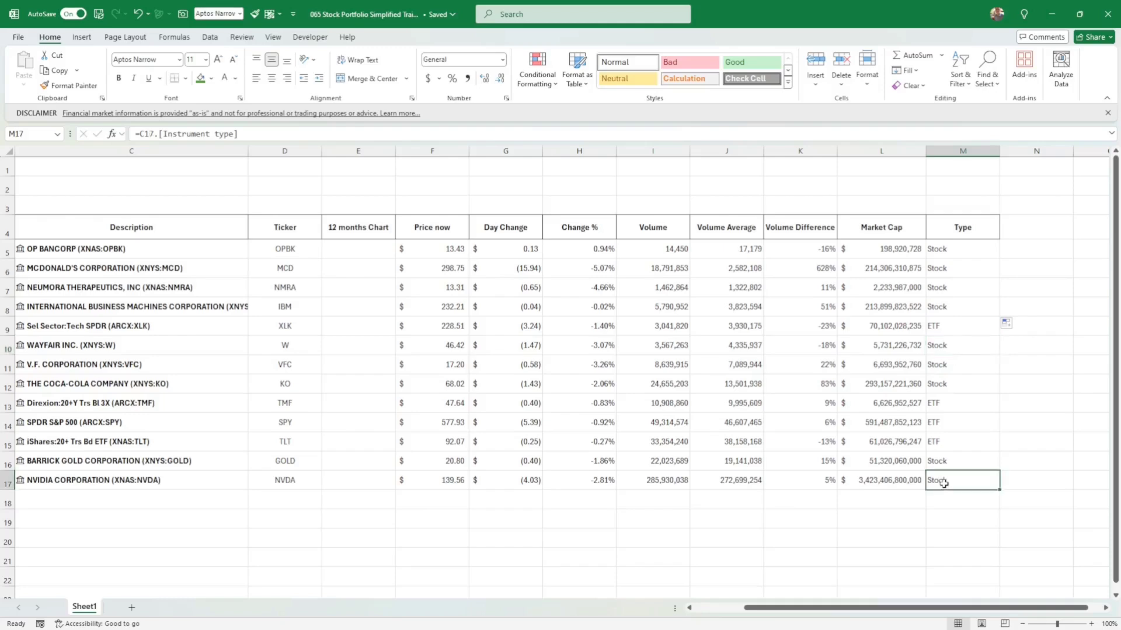
left_click(694, 518)
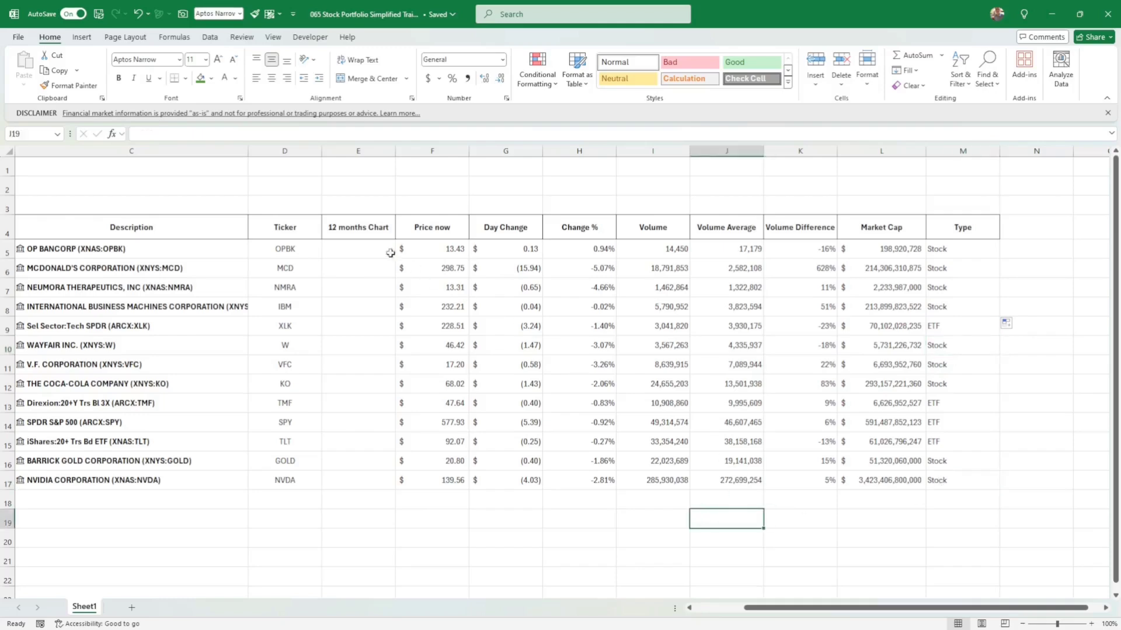
- Add a blank worksheet after Sheet1 and select cell D3 on it
left_click_drag(367, 251, 346, 487)
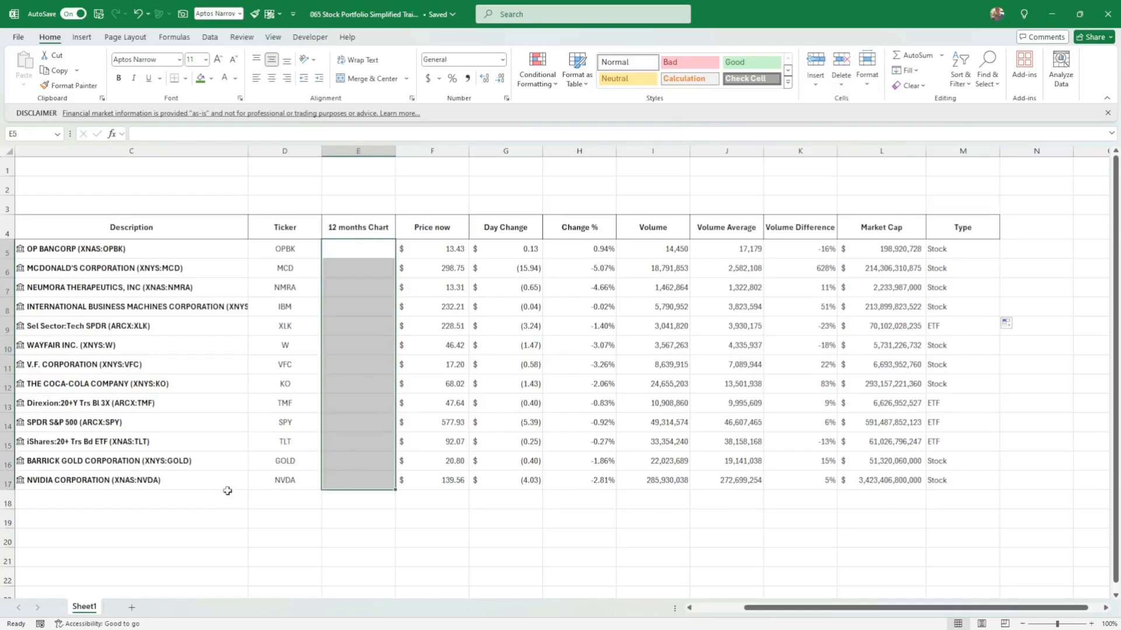
left_click(131, 608)
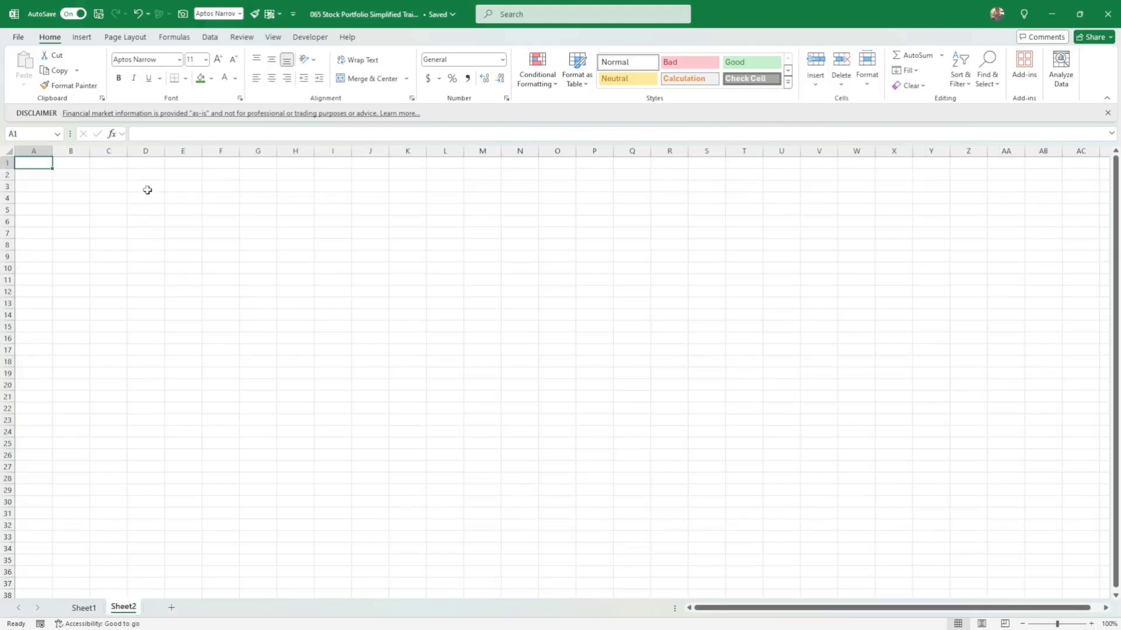
left_click(148, 185)
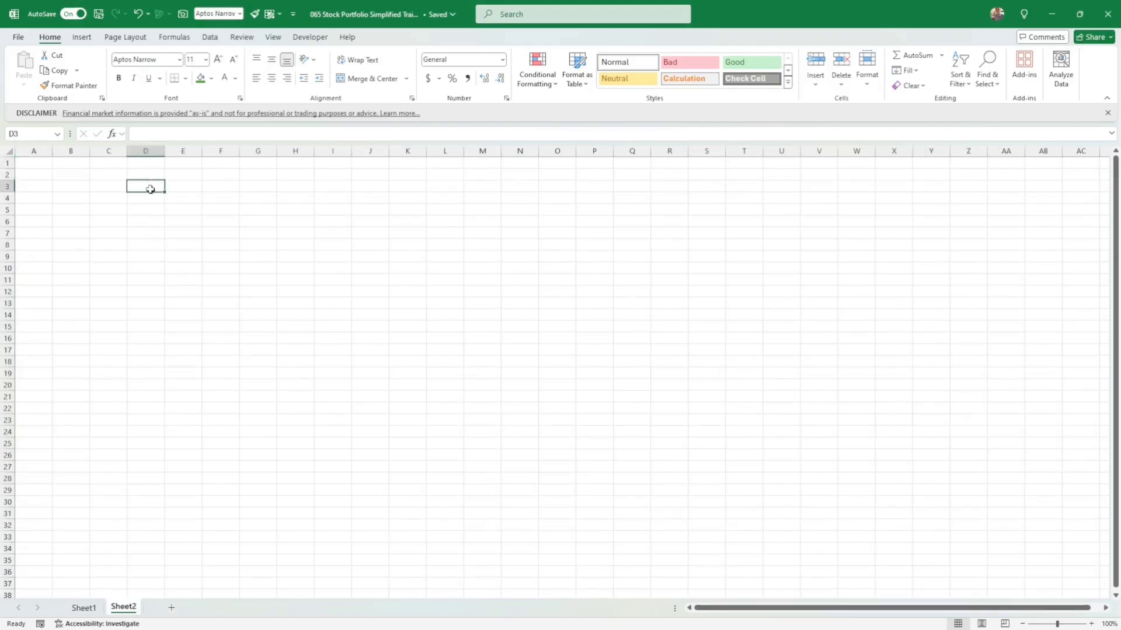
left_click(85, 607)
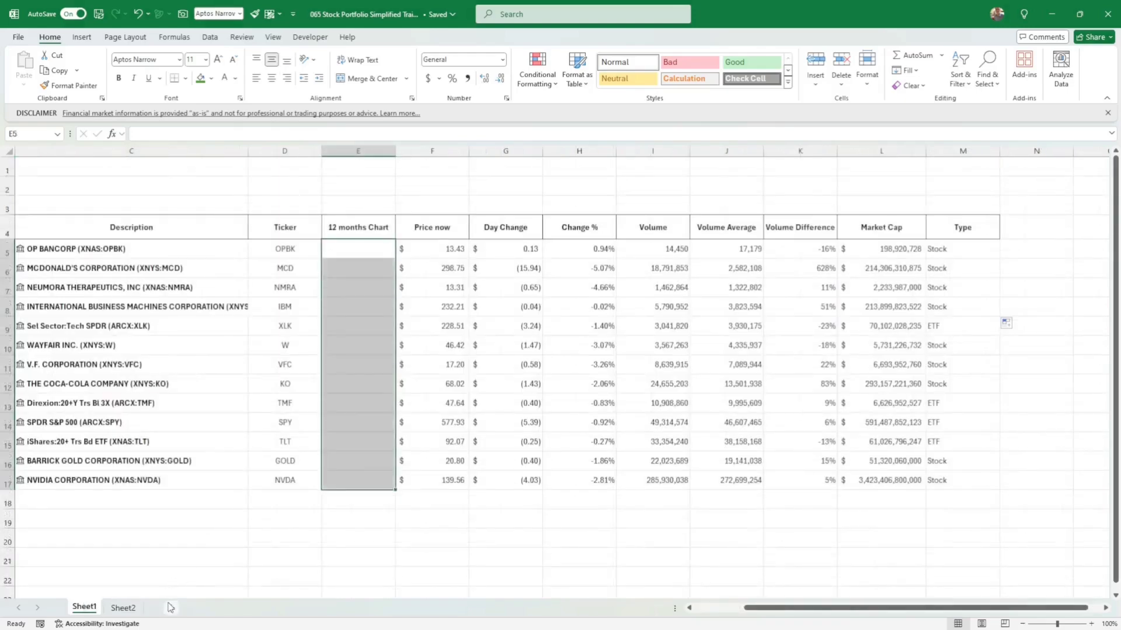
left_click(122, 607)
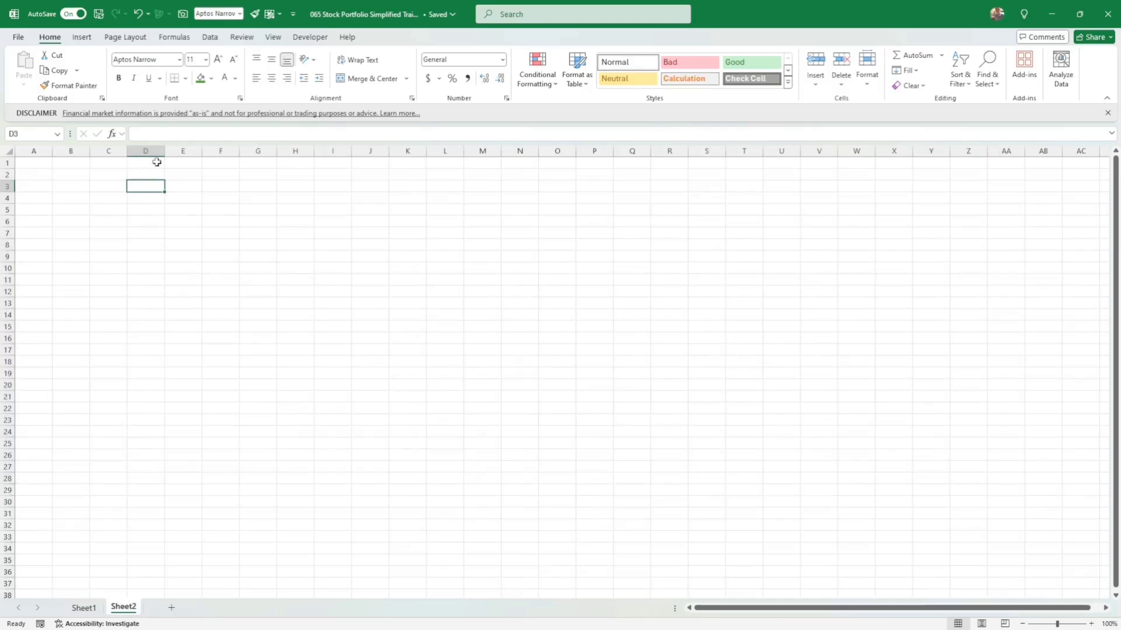
- Enter =TRANSPOSE(Sheet1!D5:D17) in D3 of Sheet2 to lay the portfolio tickers out horizontally
type("=trans")
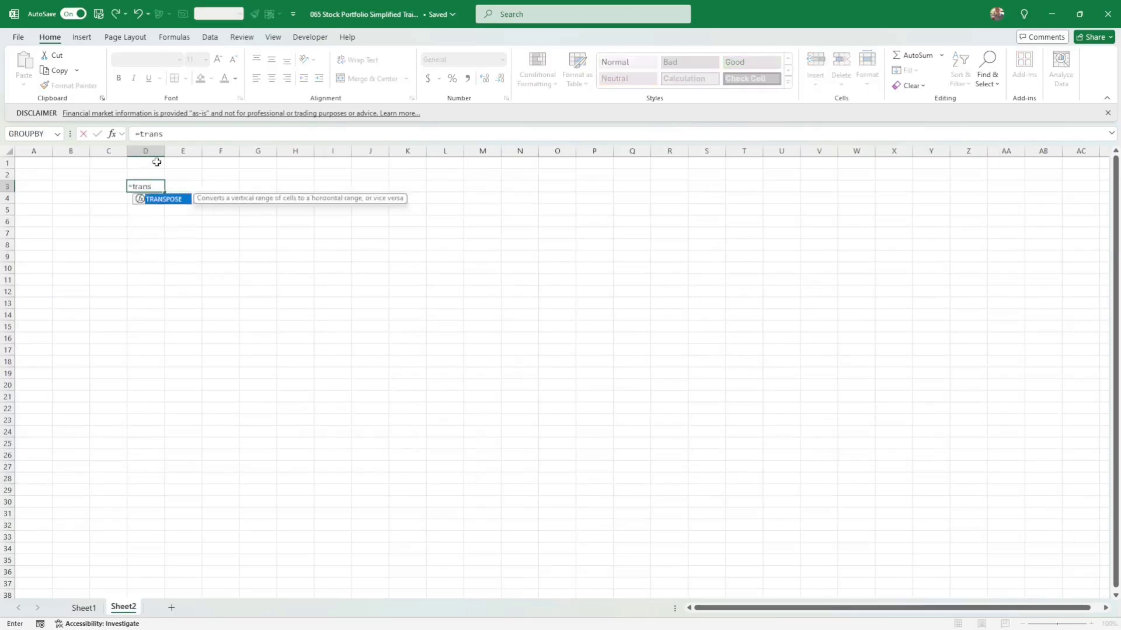
type("pose(")
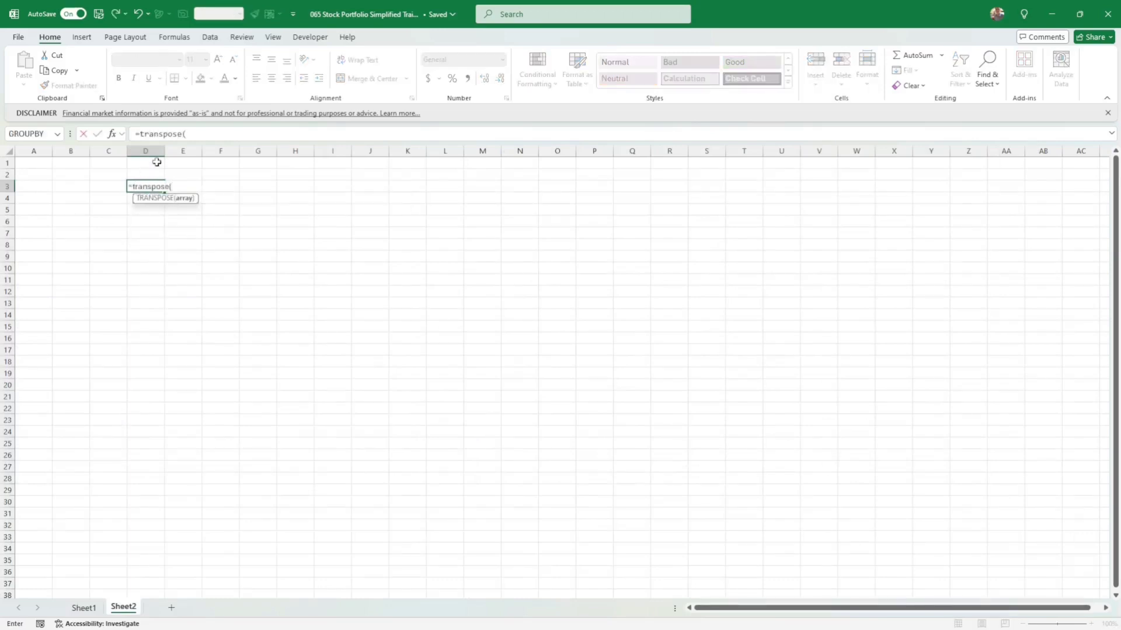
left_click(83, 607)
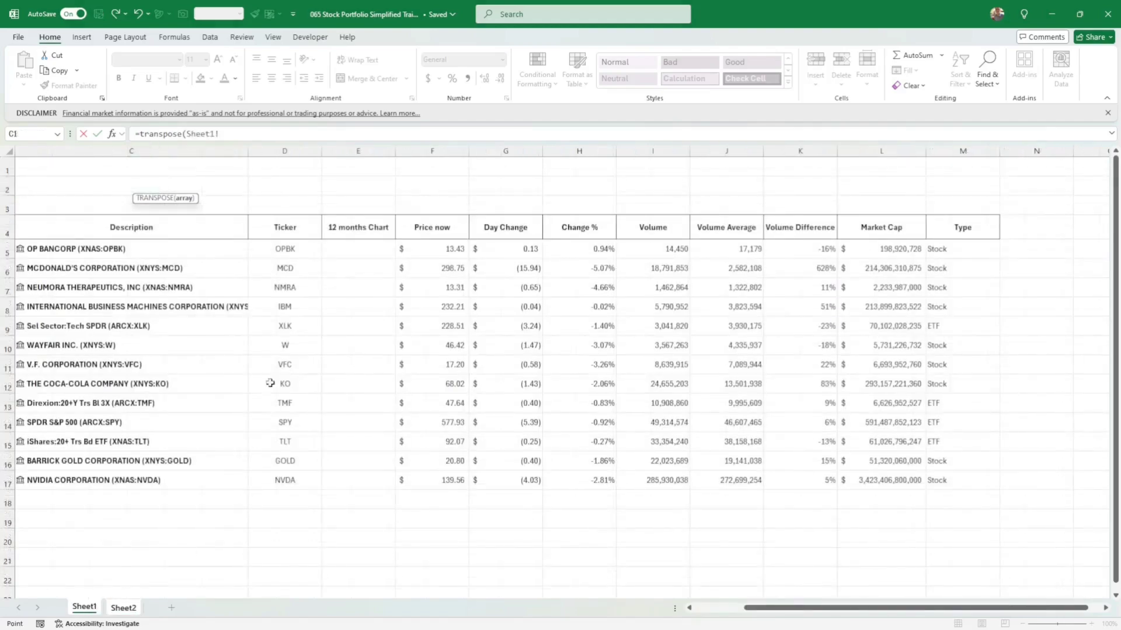
left_click_drag(278, 248, 293, 470)
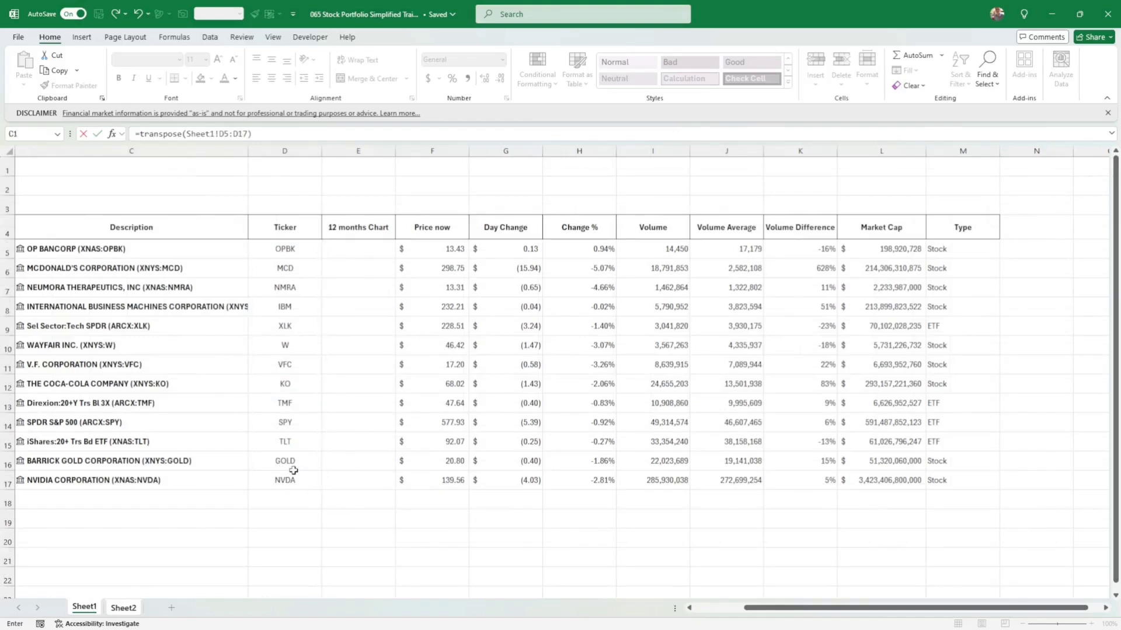
key("Return")
key("Up")
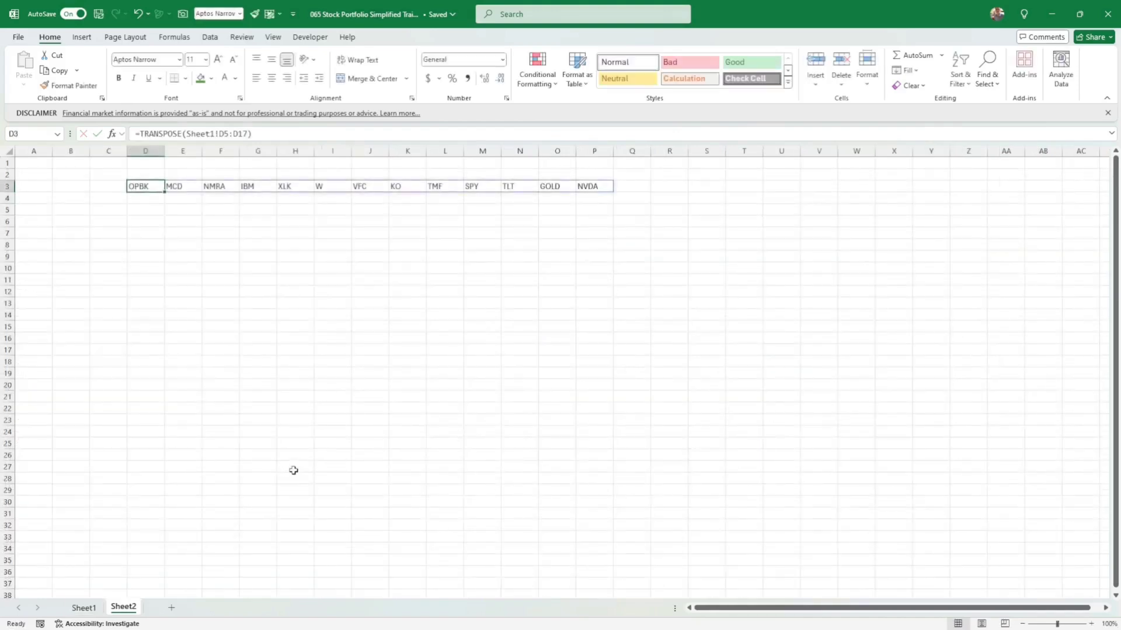
- Copy the transposed tickers in D3:P3 and paste them as values into row 4, starting at D4
left_click(184, 150)
left_click_drag(150, 183, 588, 189)
key("ctrl+c")
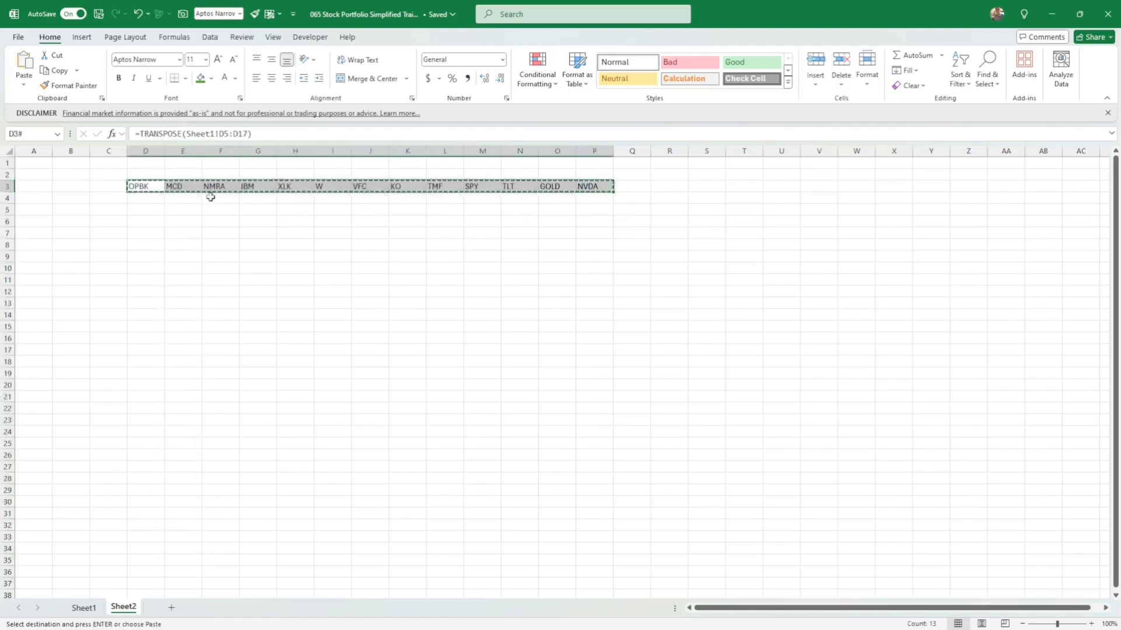
right_click(155, 198)
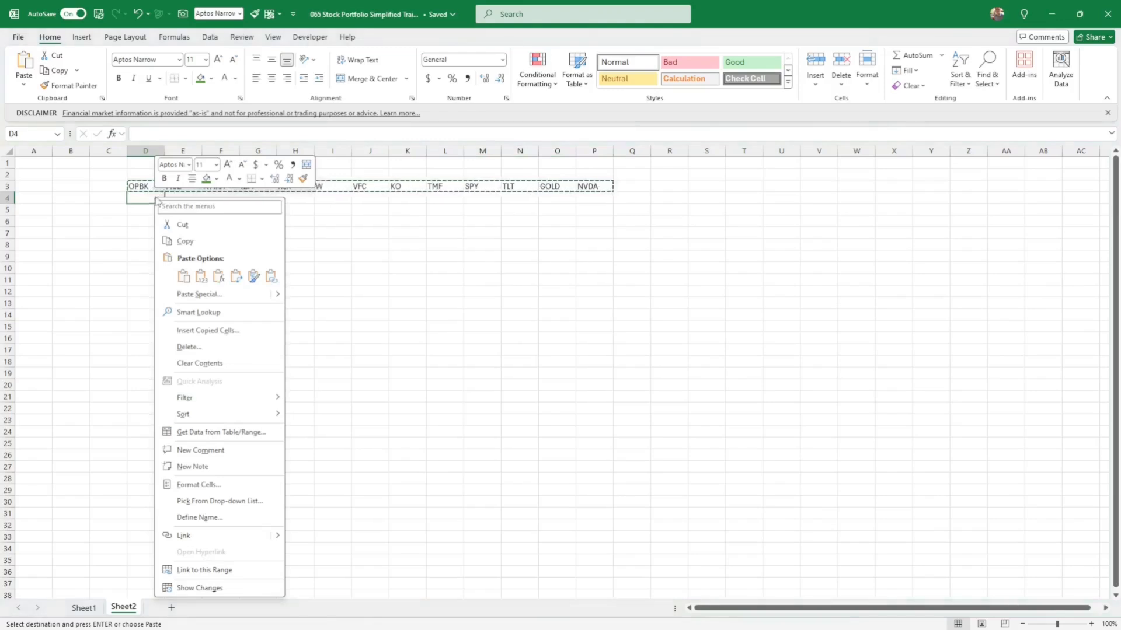
left_click(201, 275)
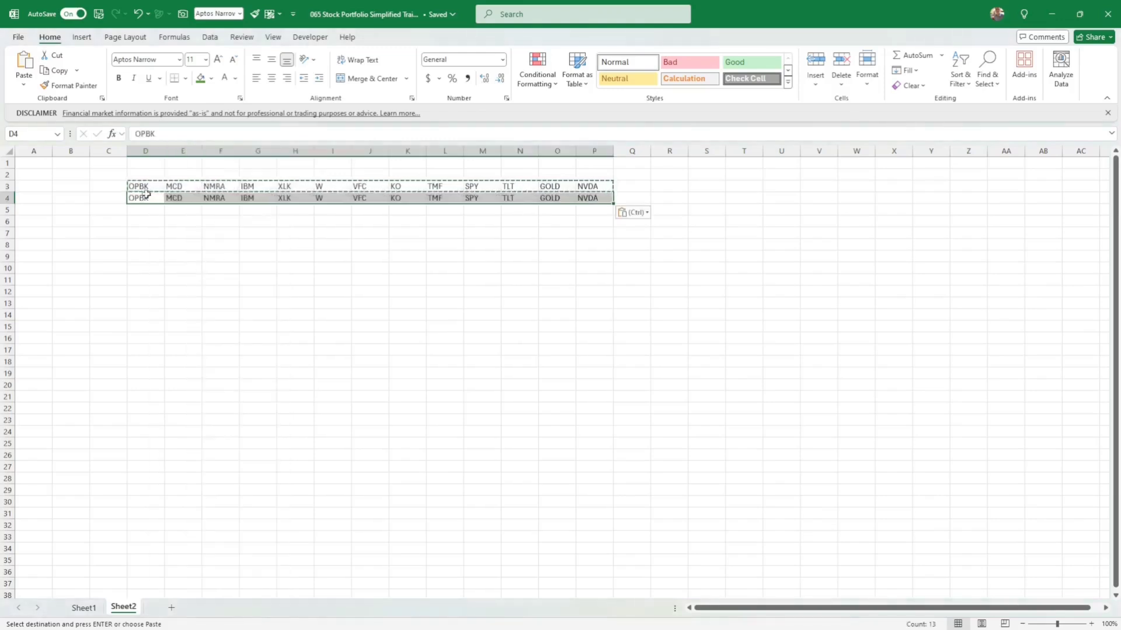
- Clear the TRANSPOSE formula and its tickers from row 3, keeping the pasted values in row 4
left_click(107, 186)
left_click_drag(127, 192, 645, 201)
left_click(673, 260)
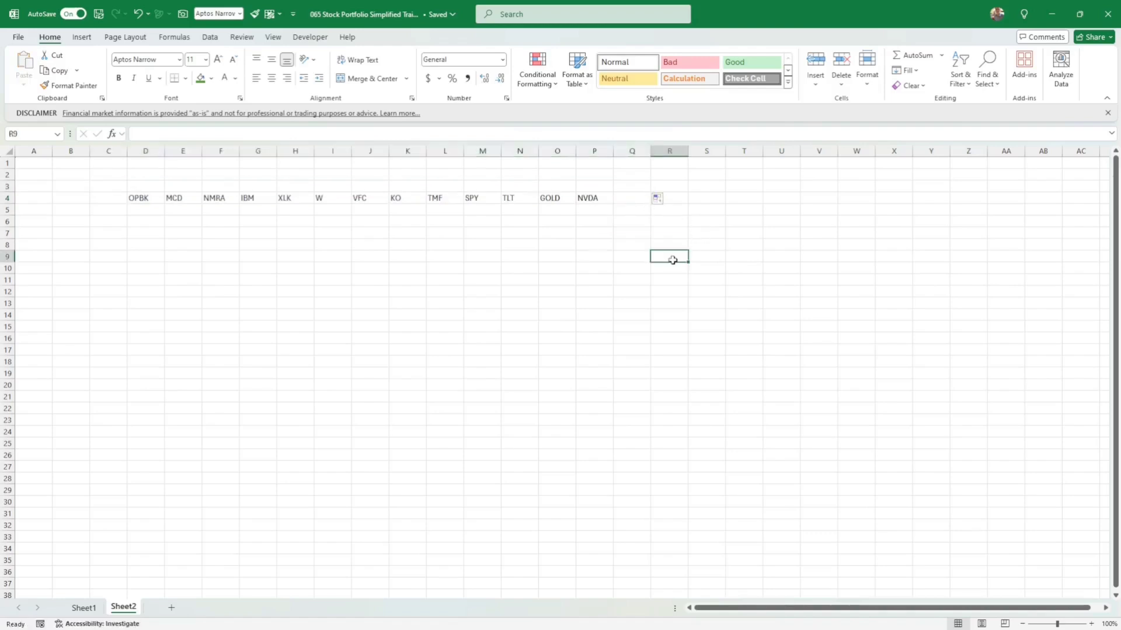
- Insert a blank column before each of the MCD, NMRA and IBM ticker columns
left_click(184, 149)
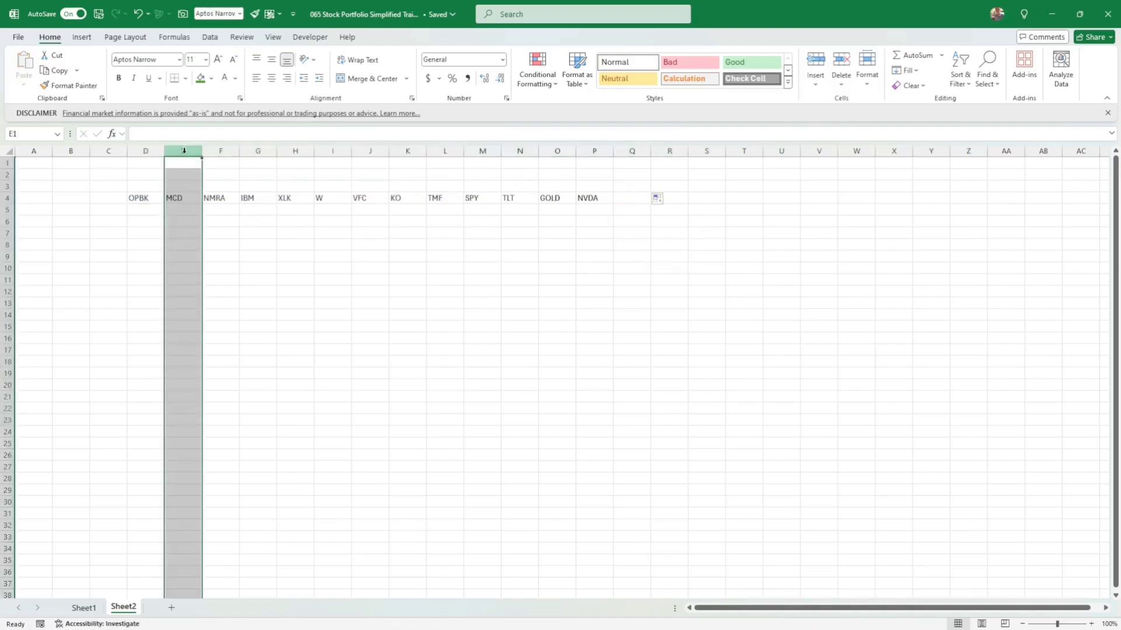
right_click(184, 151)
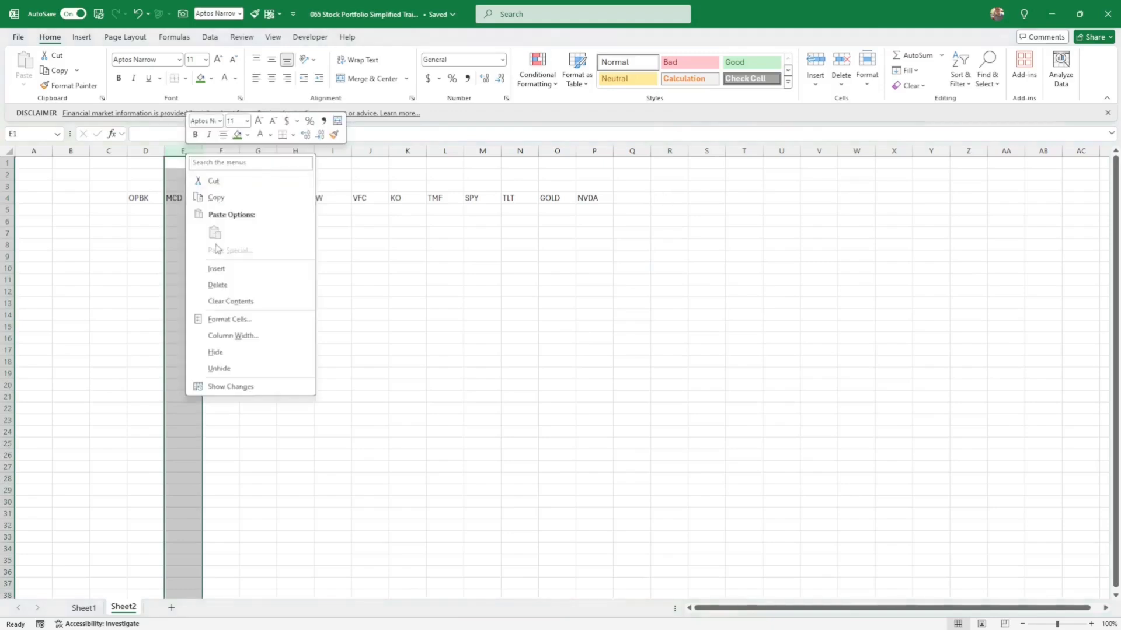
left_click(219, 268)
left_click(259, 150)
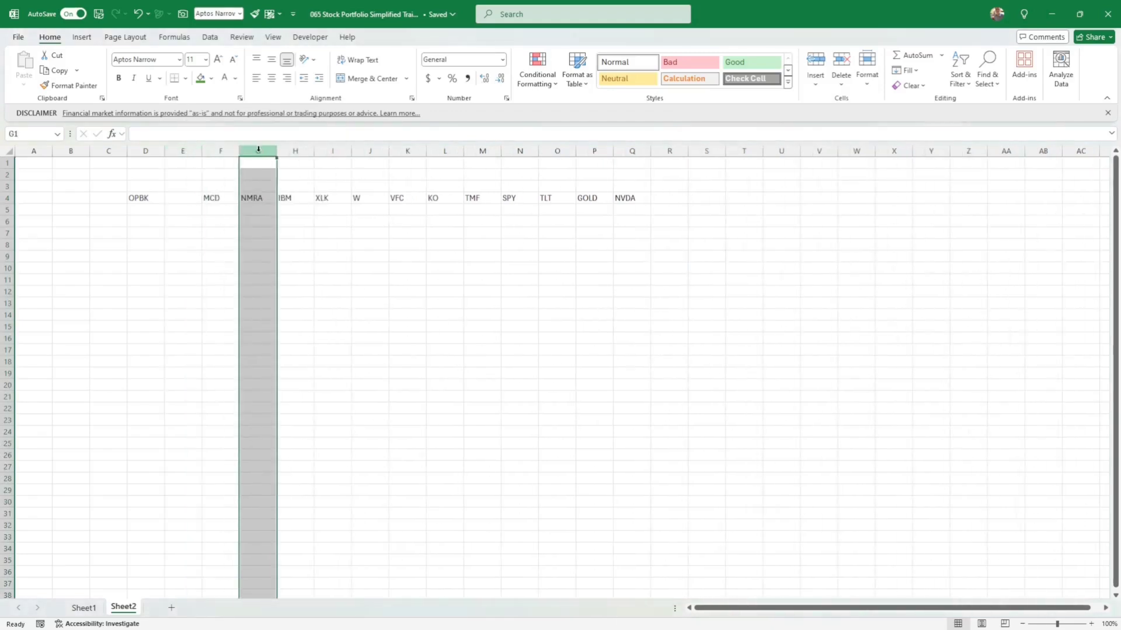
right_click(264, 150)
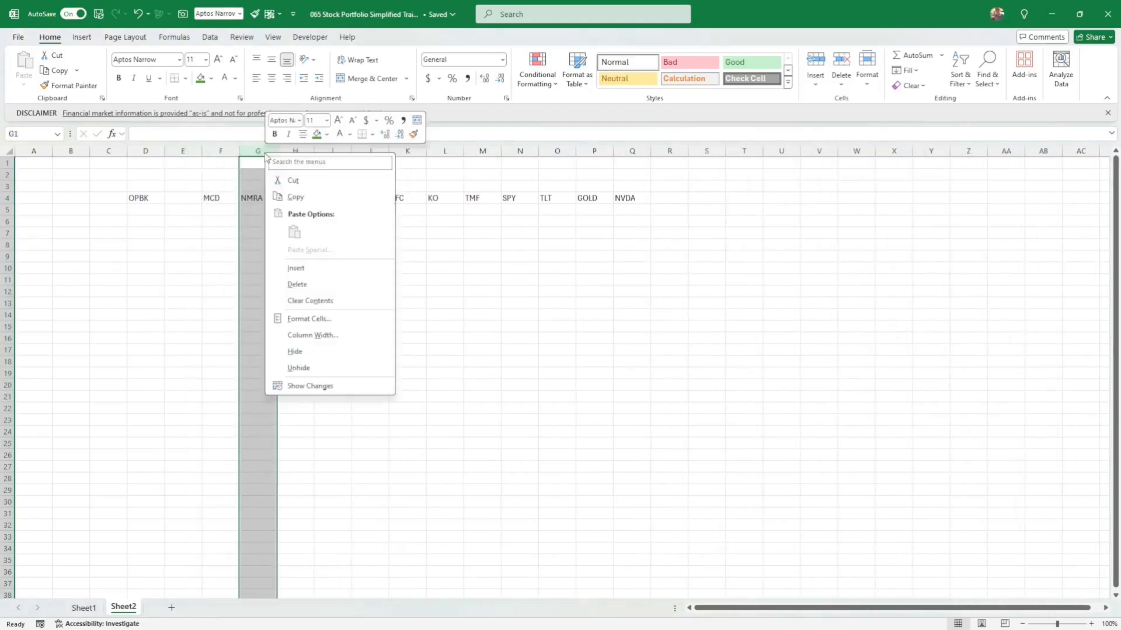
left_click(309, 268)
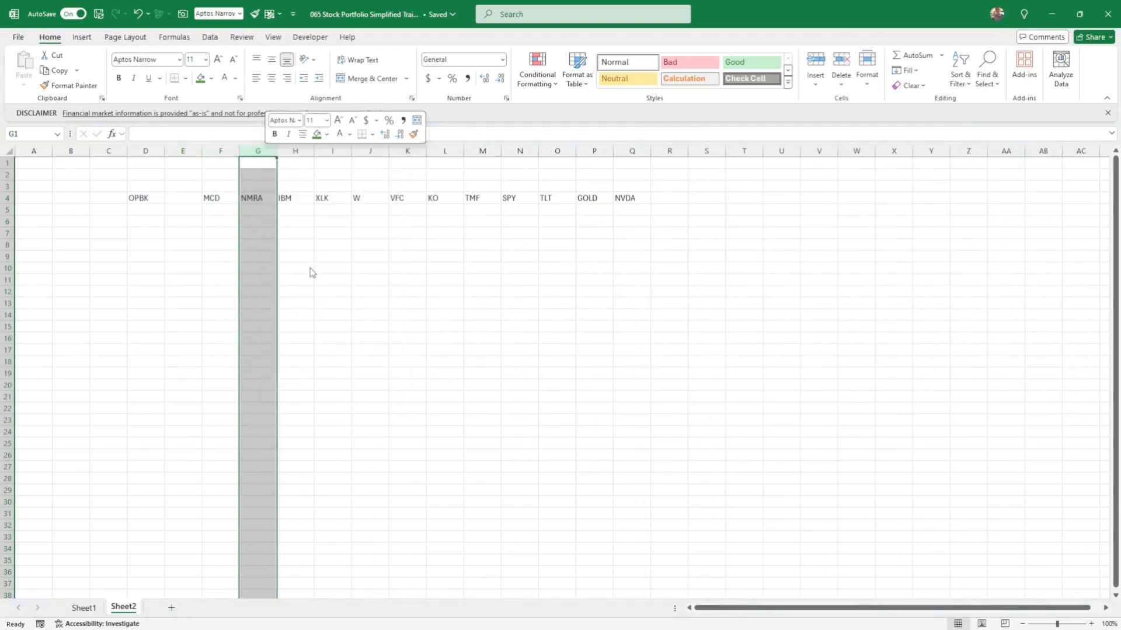
left_click(335, 147)
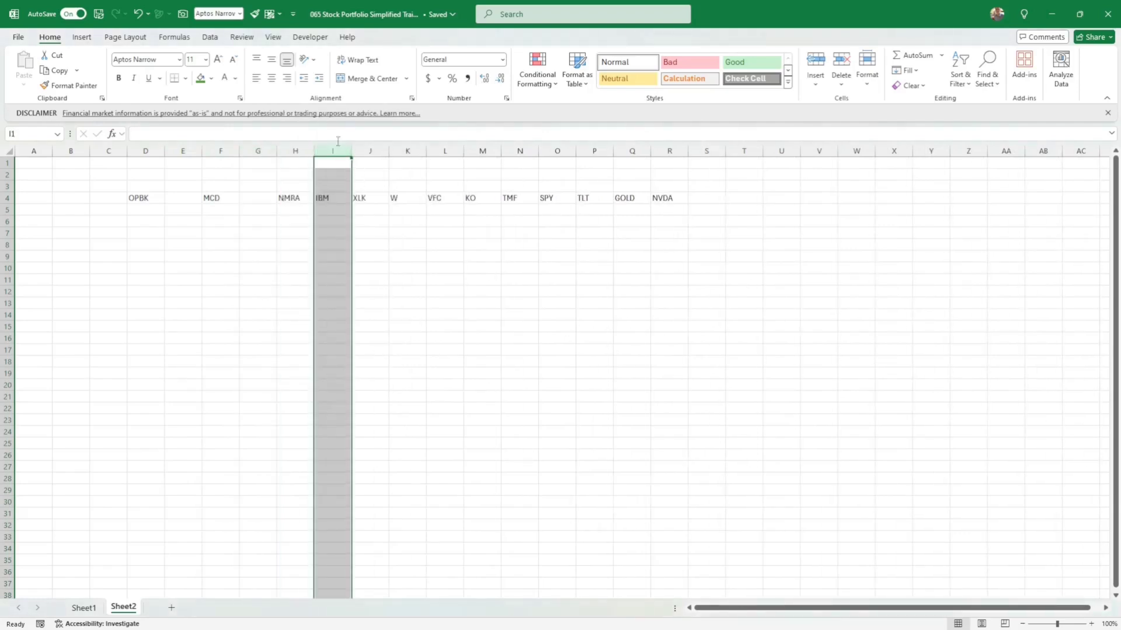
right_click(334, 157)
left_click(374, 268)
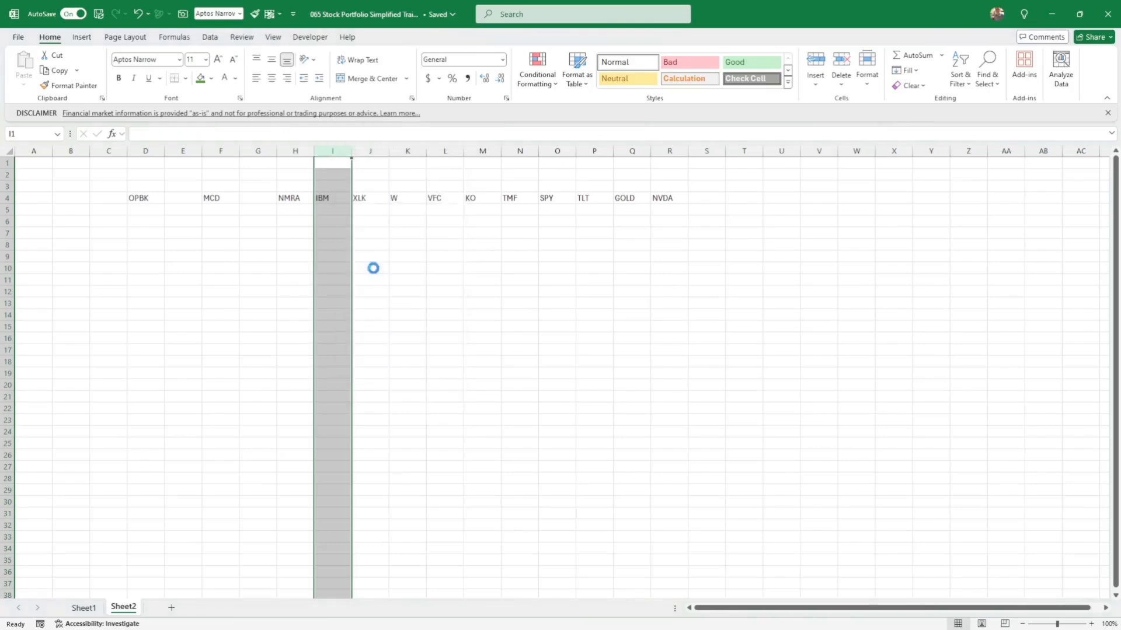
- Insert a blank column before each of the XLK, W and VFC ticker columns
left_click(400, 151)
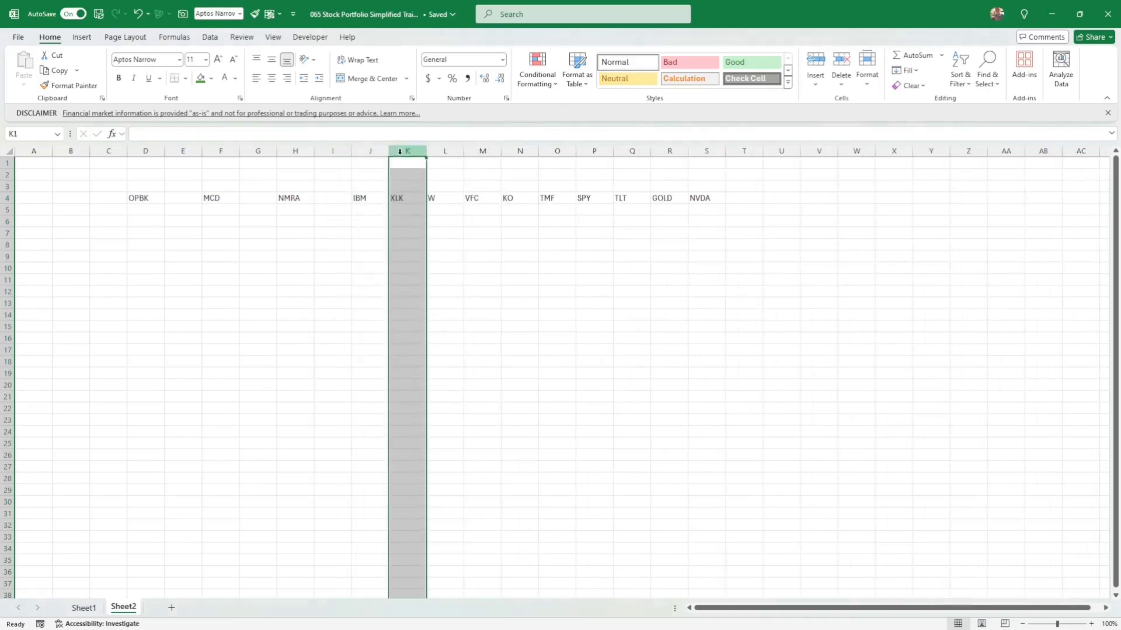
right_click(400, 153)
left_click(438, 266)
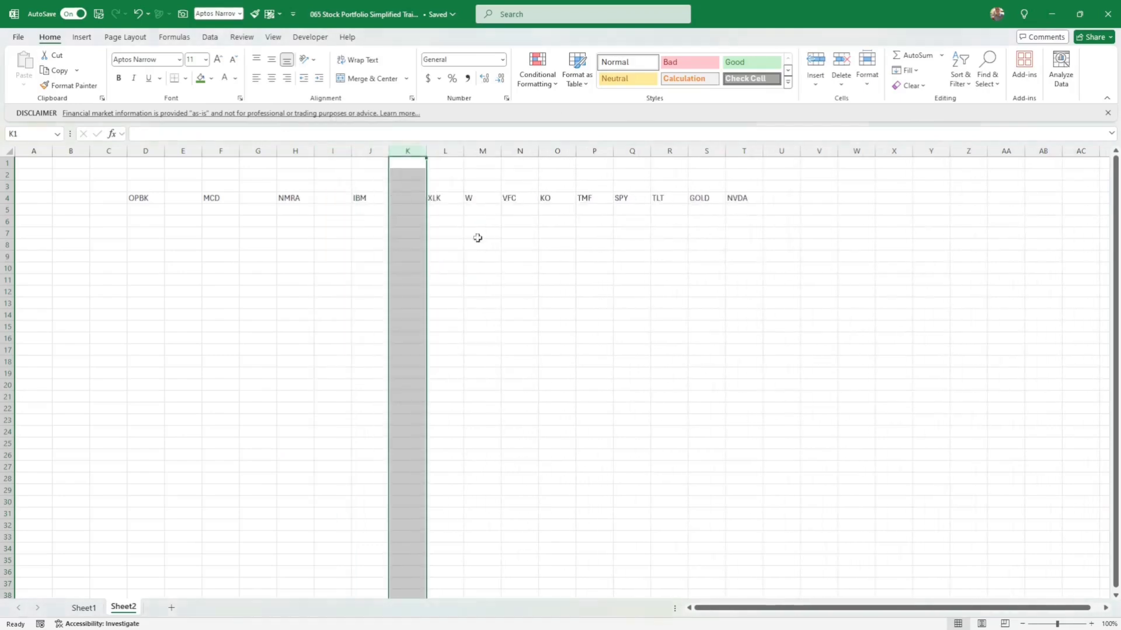
left_click(487, 152)
right_click(488, 151)
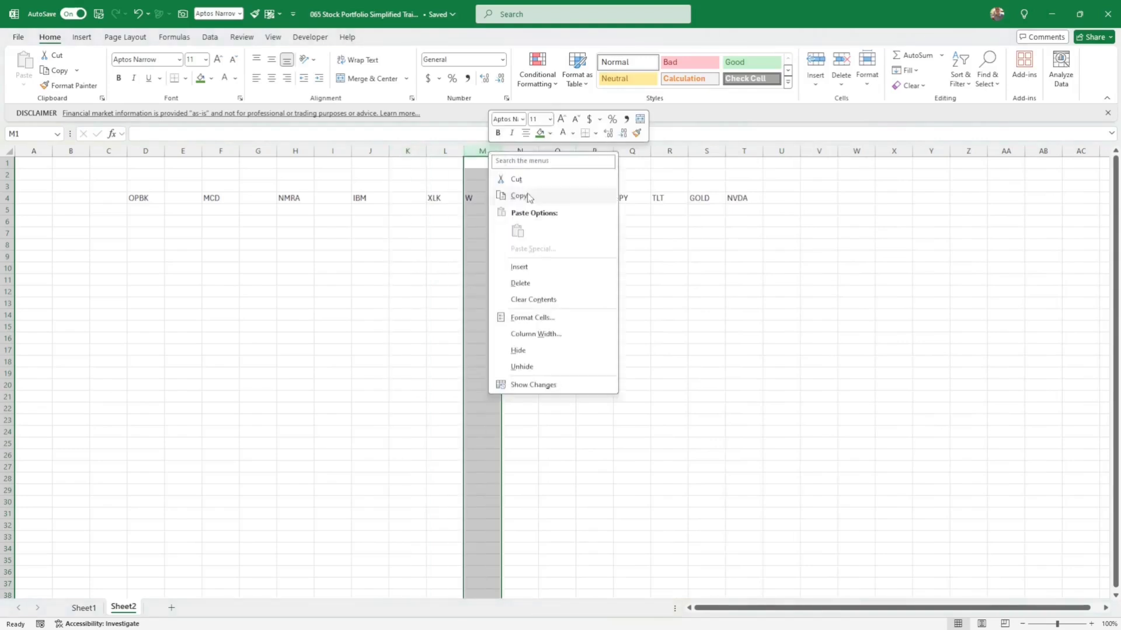
left_click(533, 264)
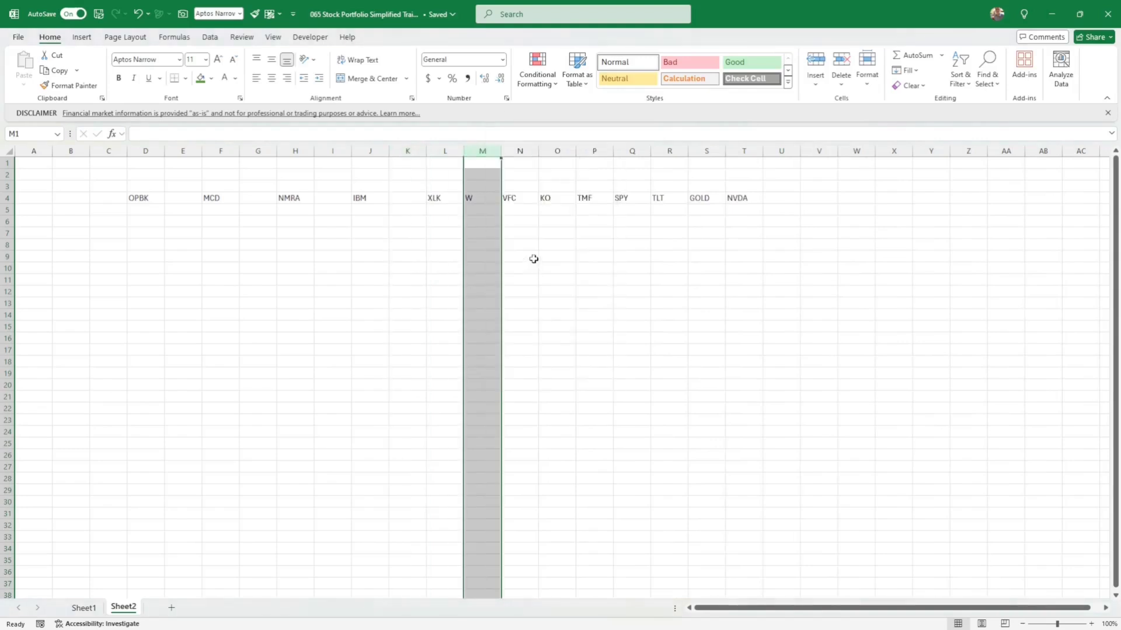
right_click(562, 151)
key("Escape")
right_click(567, 153)
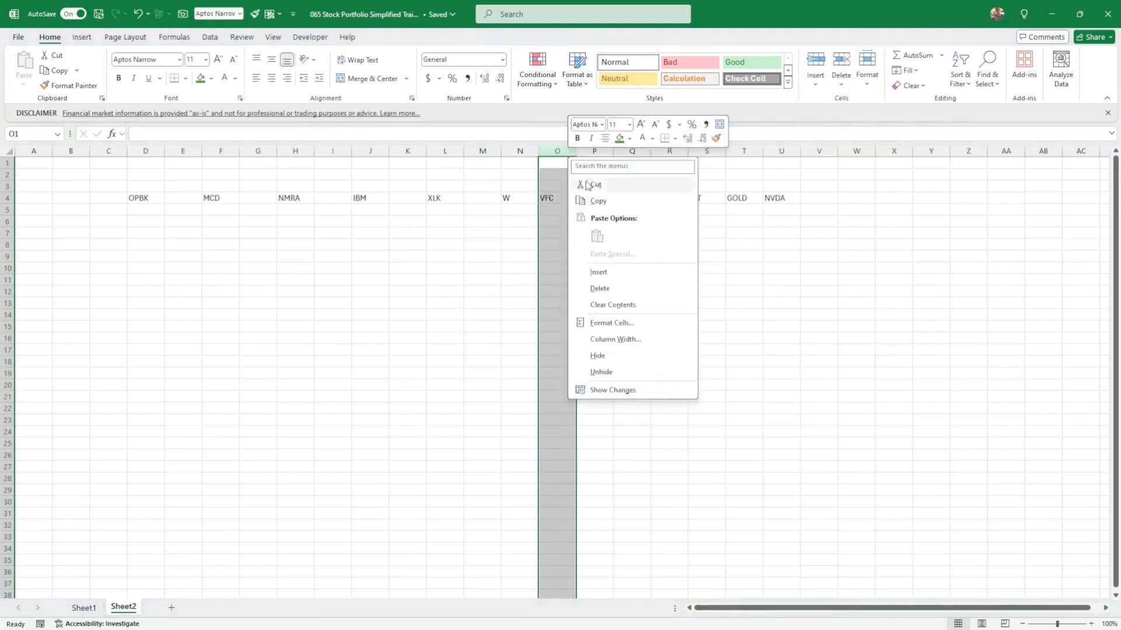
left_click(601, 270)
- Insert a blank column before each of the KO, TMF and SPY ticker columns
right_click(630, 152)
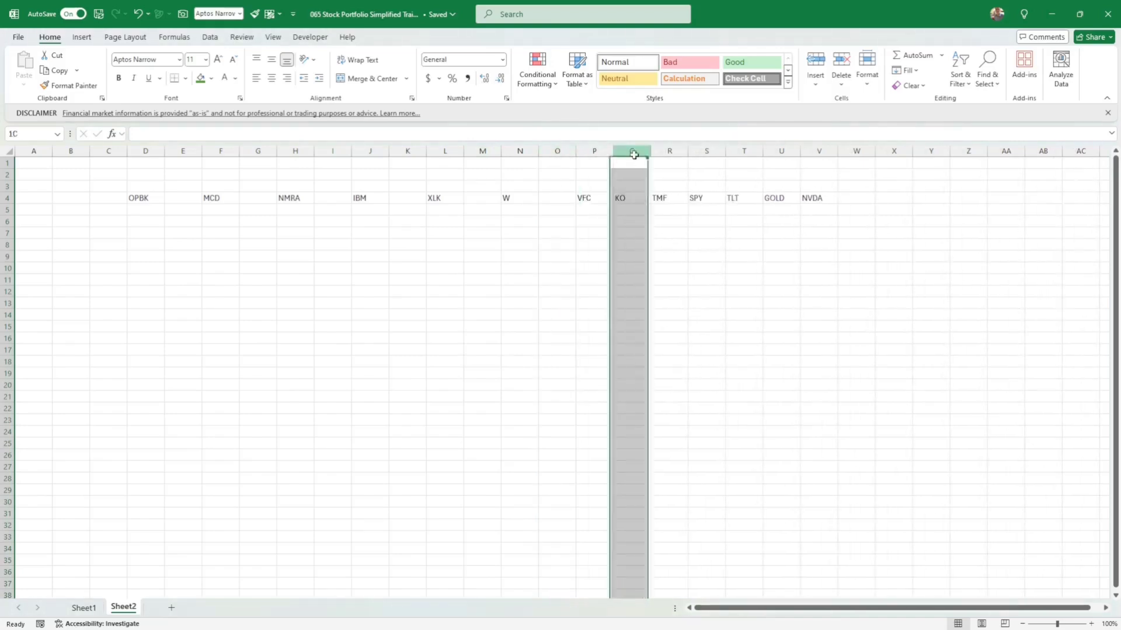
left_click(666, 270)
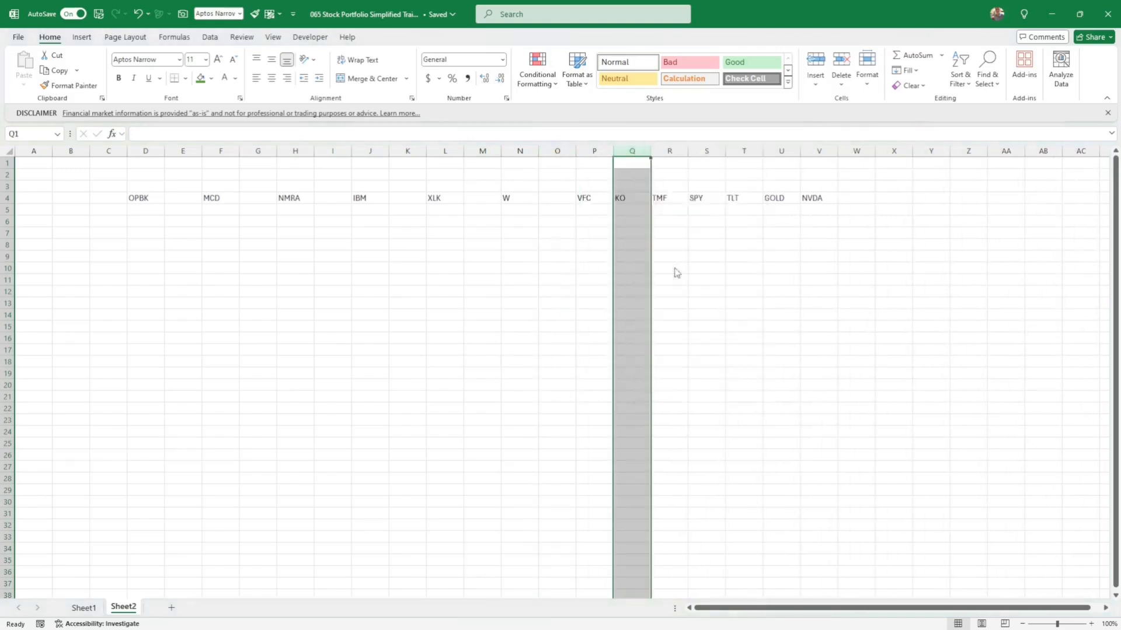
right_click(707, 155)
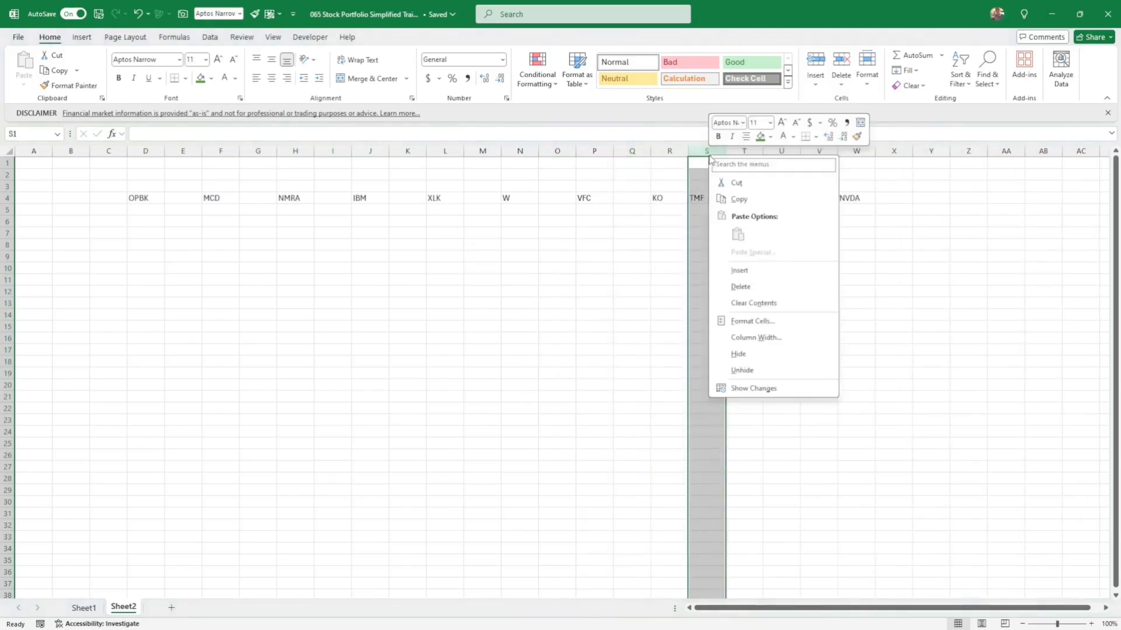
left_click(737, 280)
left_click(781, 152)
right_click(773, 155)
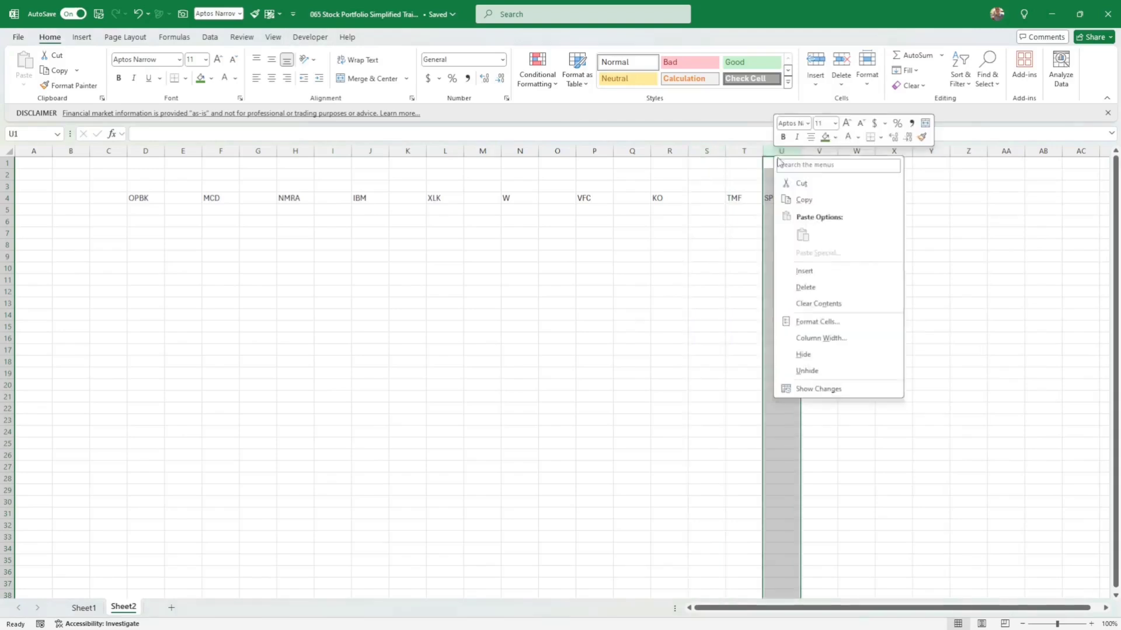
left_click(806, 273)
- Insert a blank column before each of the TLT, GOLD and NVDA ticker columns
left_click(856, 152)
right_click(856, 153)
left_click(899, 271)
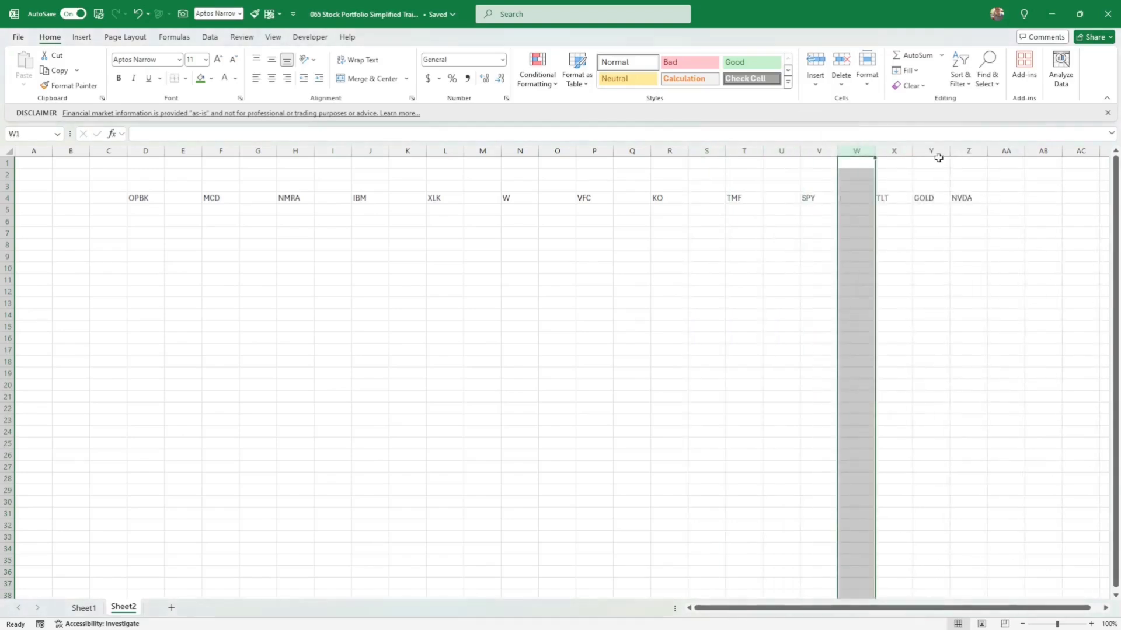
left_click(934, 152)
right_click(935, 154)
left_click(961, 268)
left_click(1002, 152)
right_click(1002, 154)
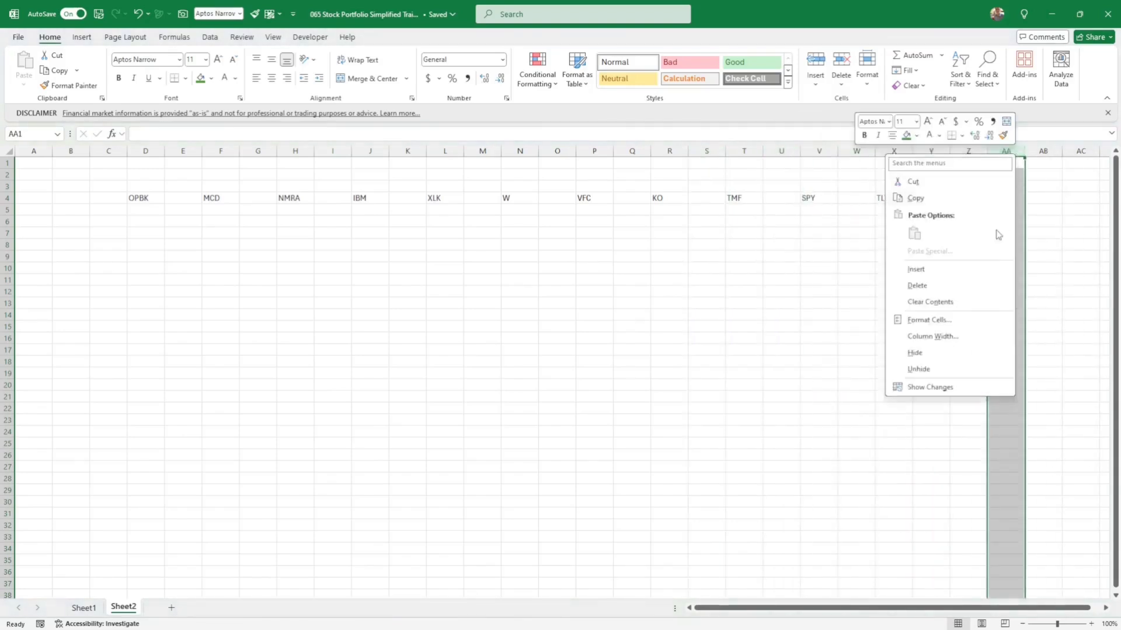
left_click(915, 269)
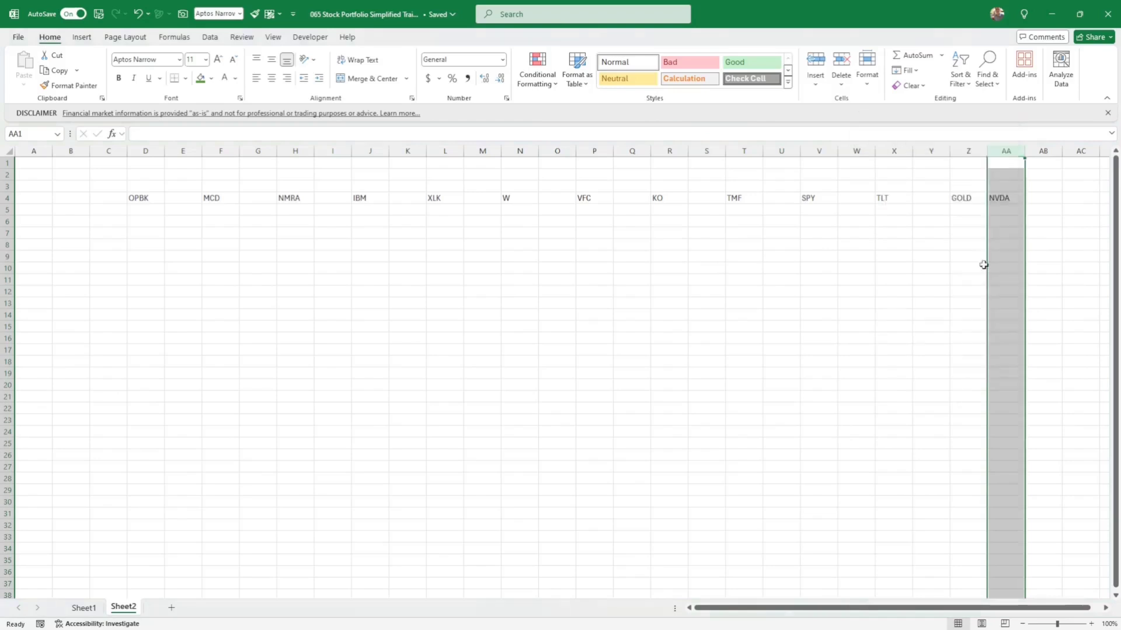
- Start a STOCKHISTORY formula in D6 below the OPBK ticker, with D4 as the Stock argument
left_click(146, 224)
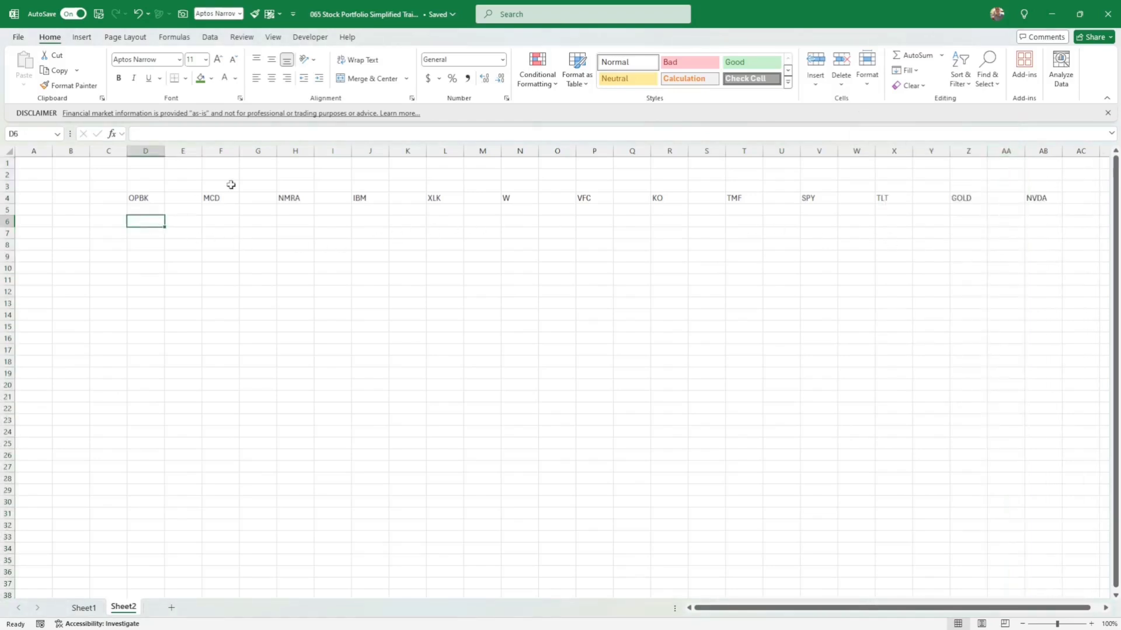
type("=")
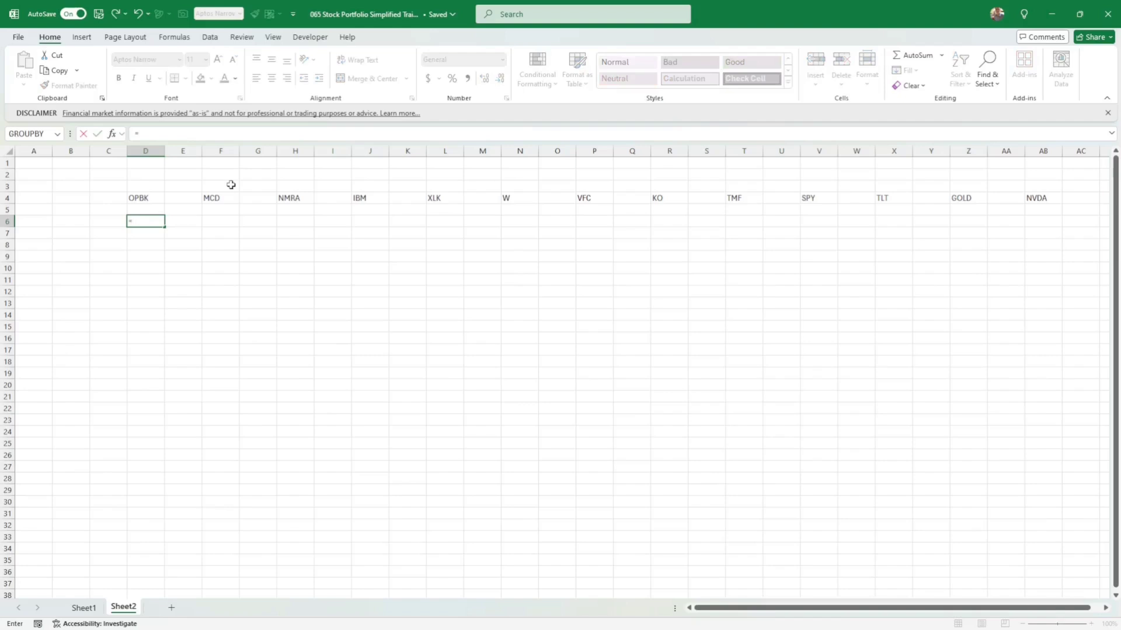
type("stock")
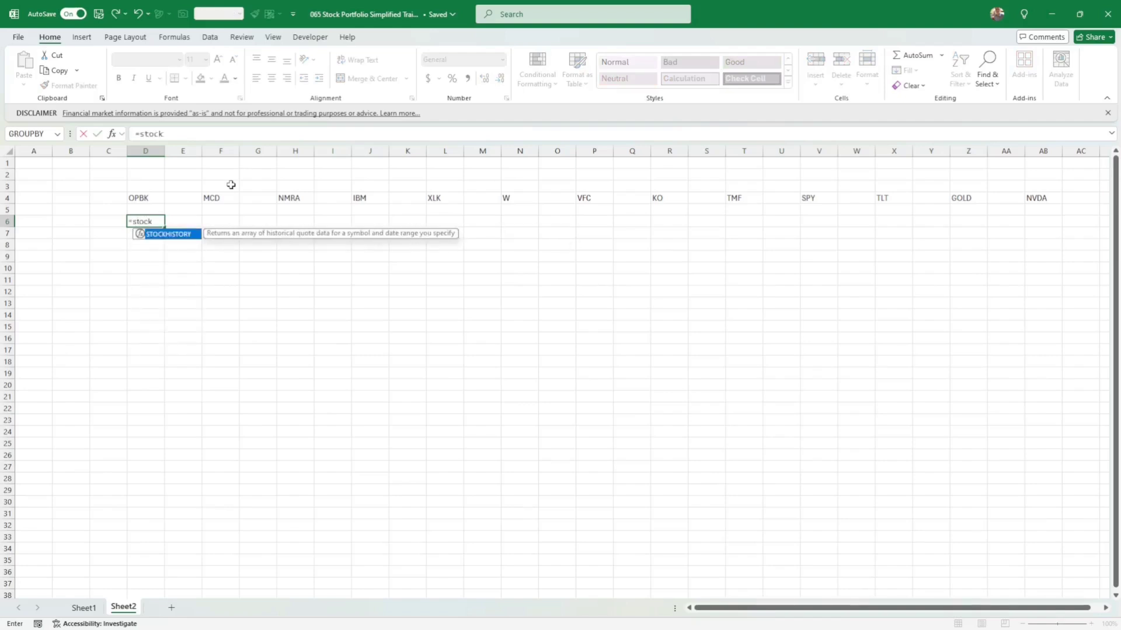
type("history(")
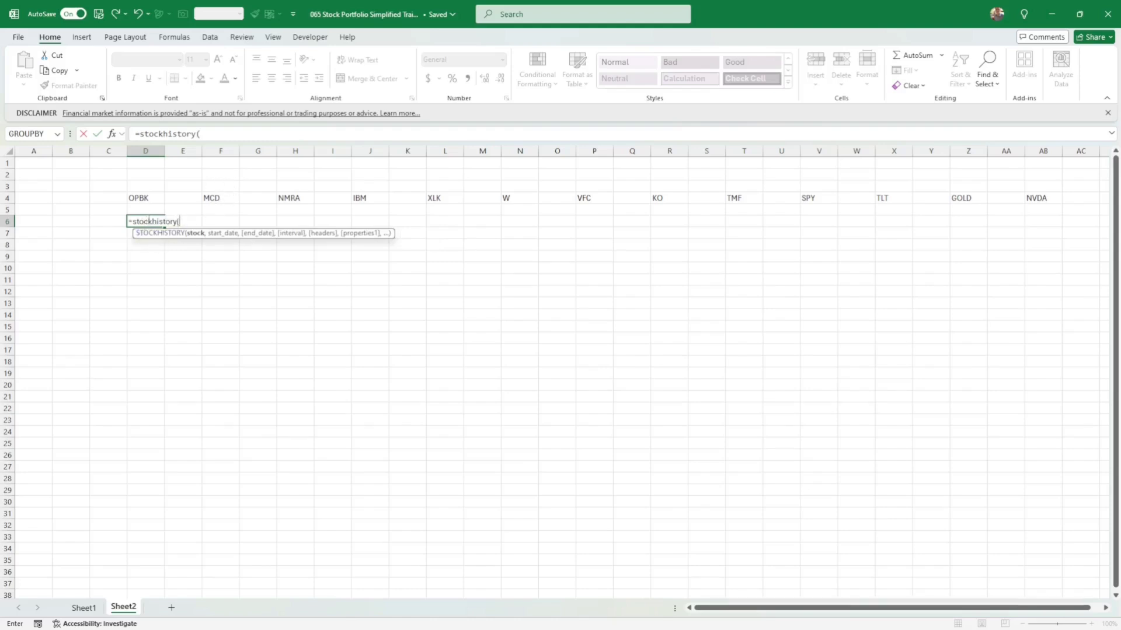
left_click(112, 134)
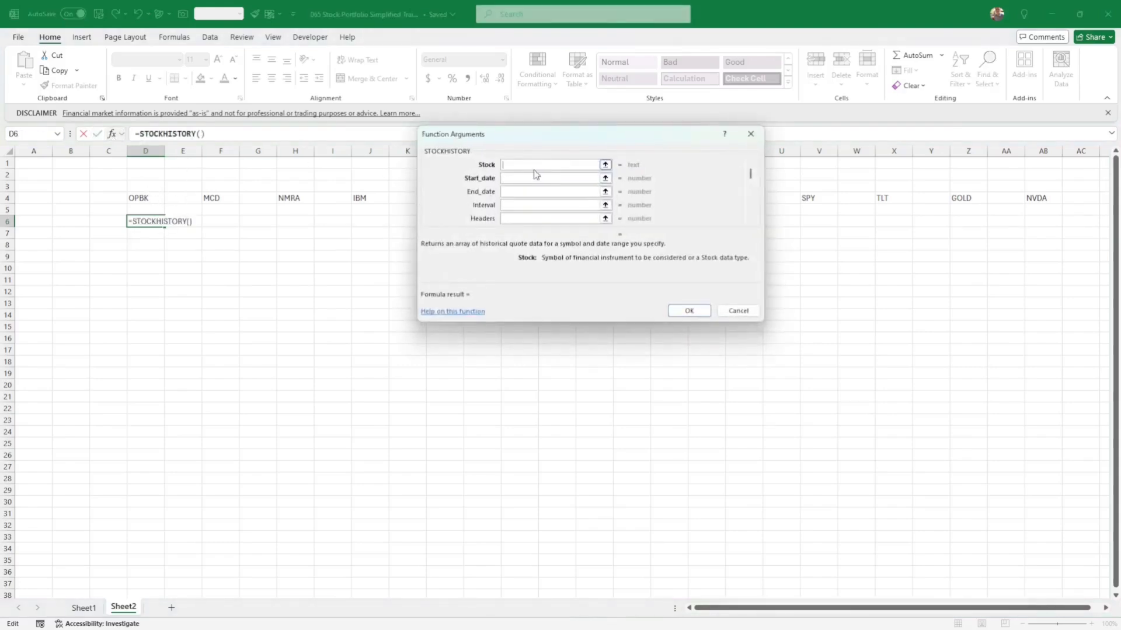
left_click_drag(569, 139, 520, 284)
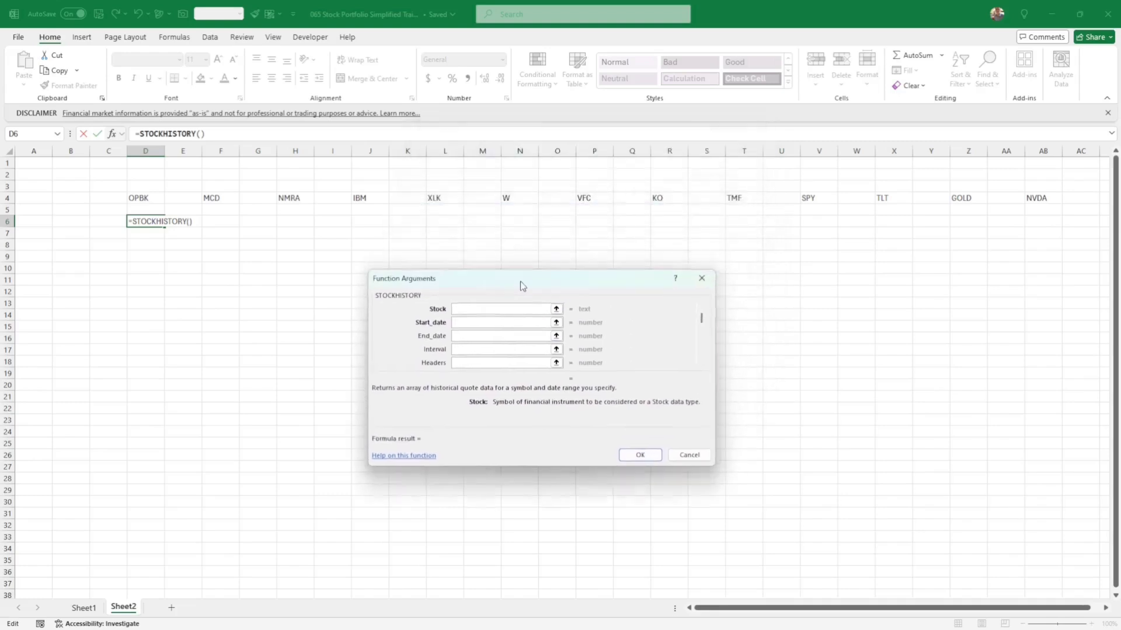
left_click(143, 199)
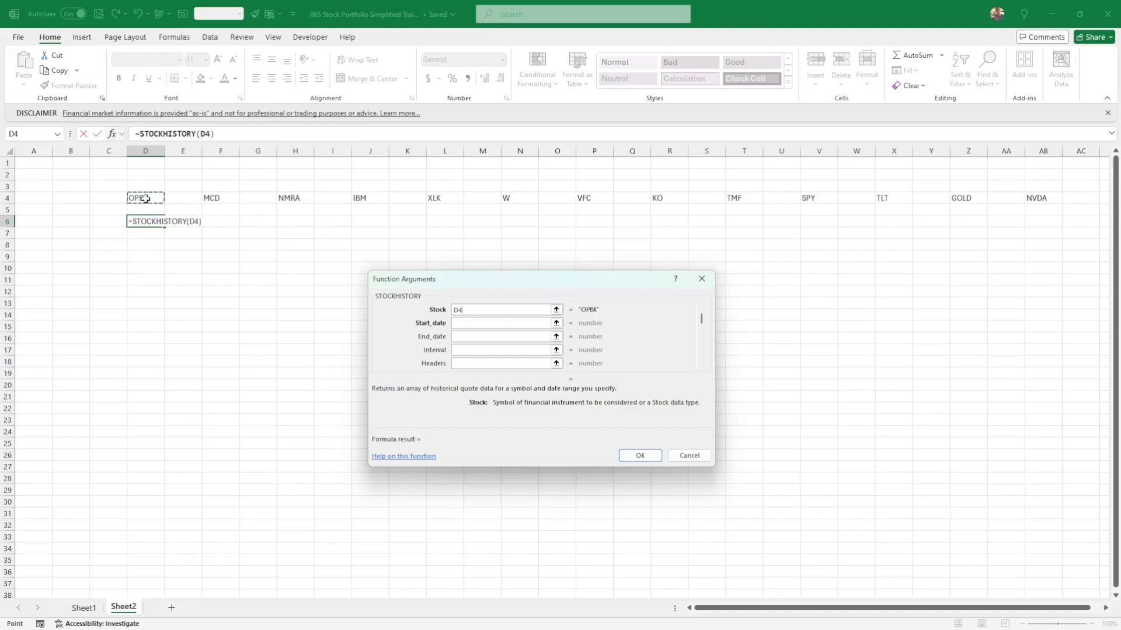
- Set the STOCKHISTORY end date to Today() and the start date to Today()-365
left_click(466, 328)
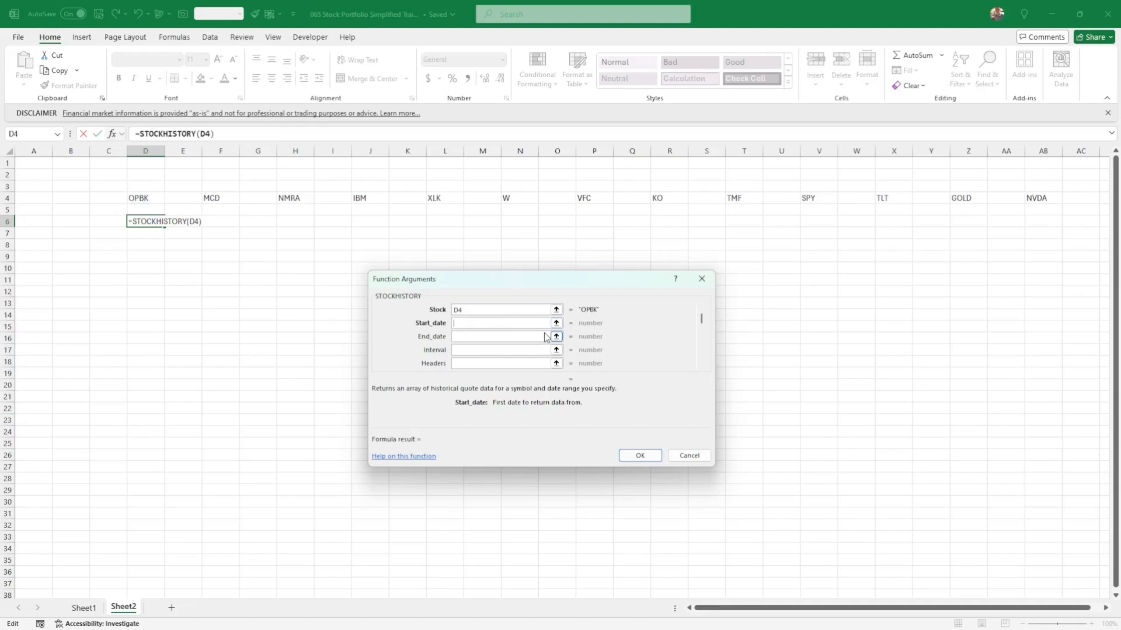
left_click(477, 336)
type("Today")
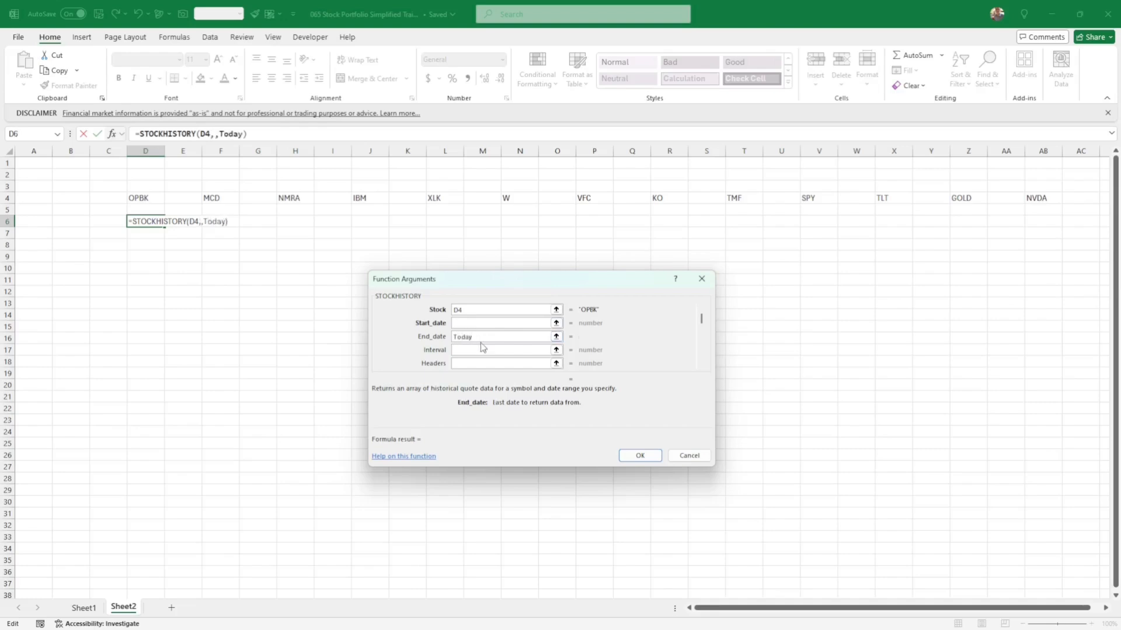
type("()")
left_click(469, 324)
type("T")
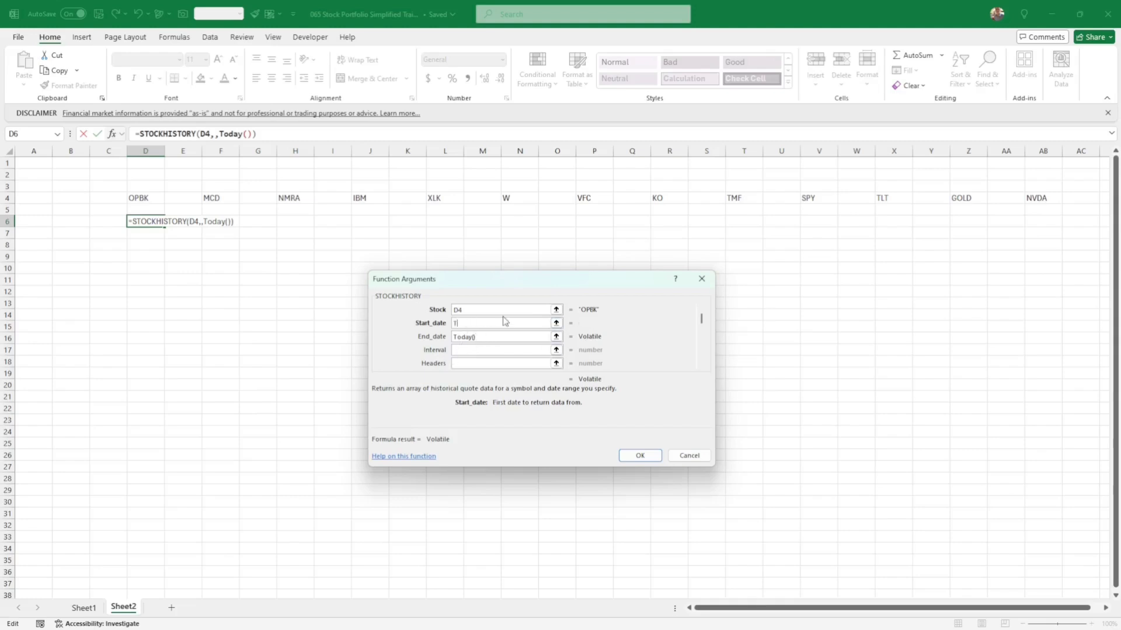
type("oday()")
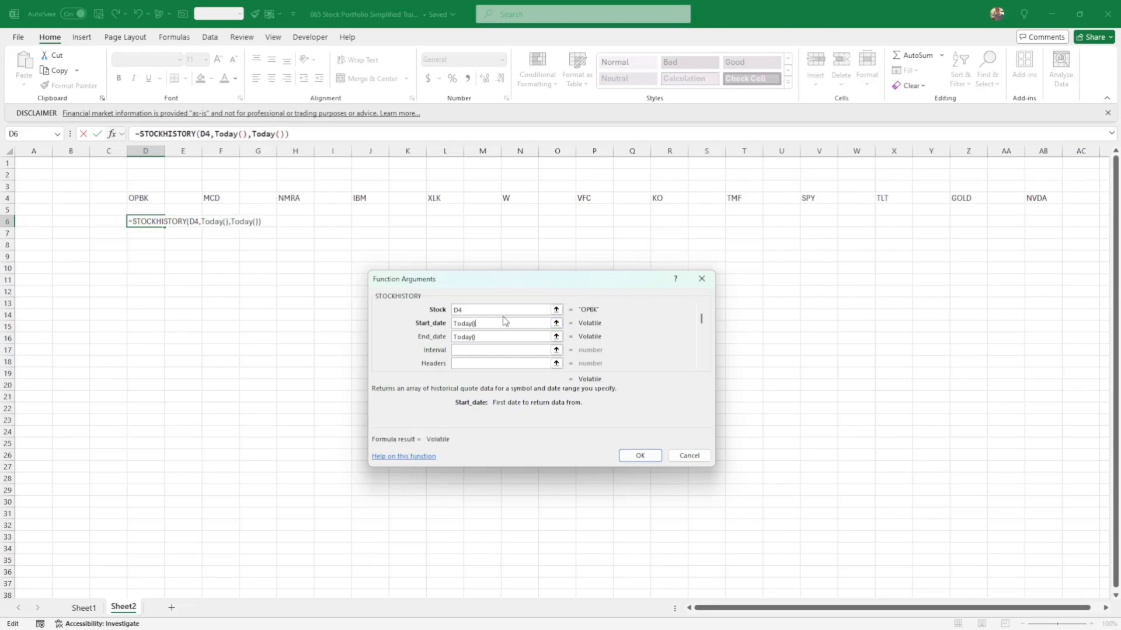
type("-365")
- Complete the STOCKHISTORY formula with Interval 0 and Headers 1, and widen column D to fit the full dates
left_click(479, 351)
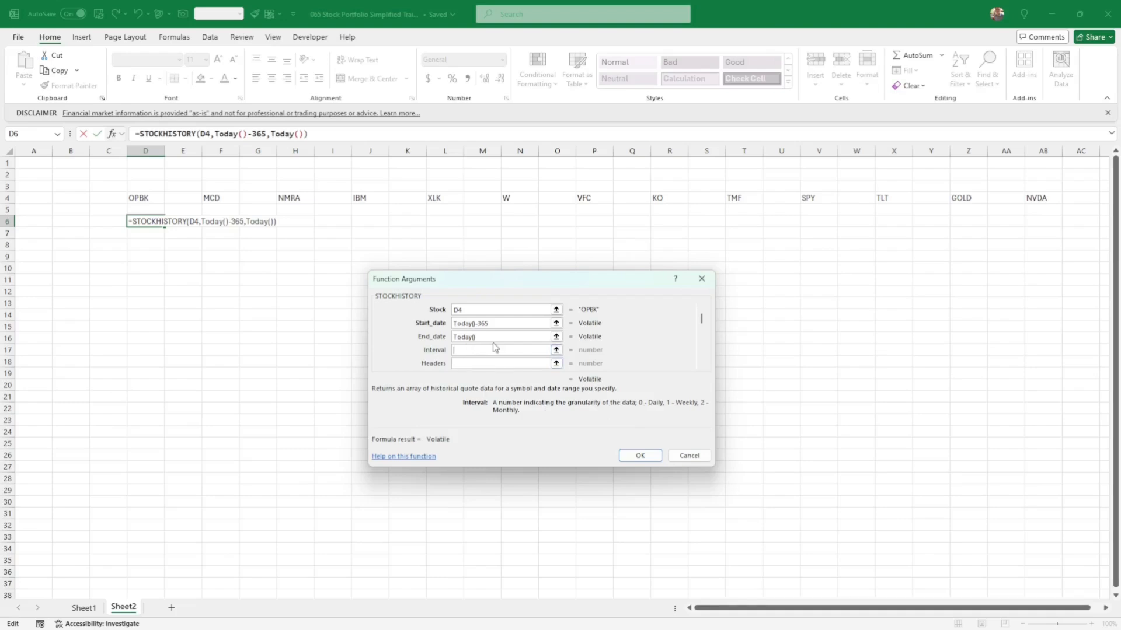
type("0")
left_click(479, 364)
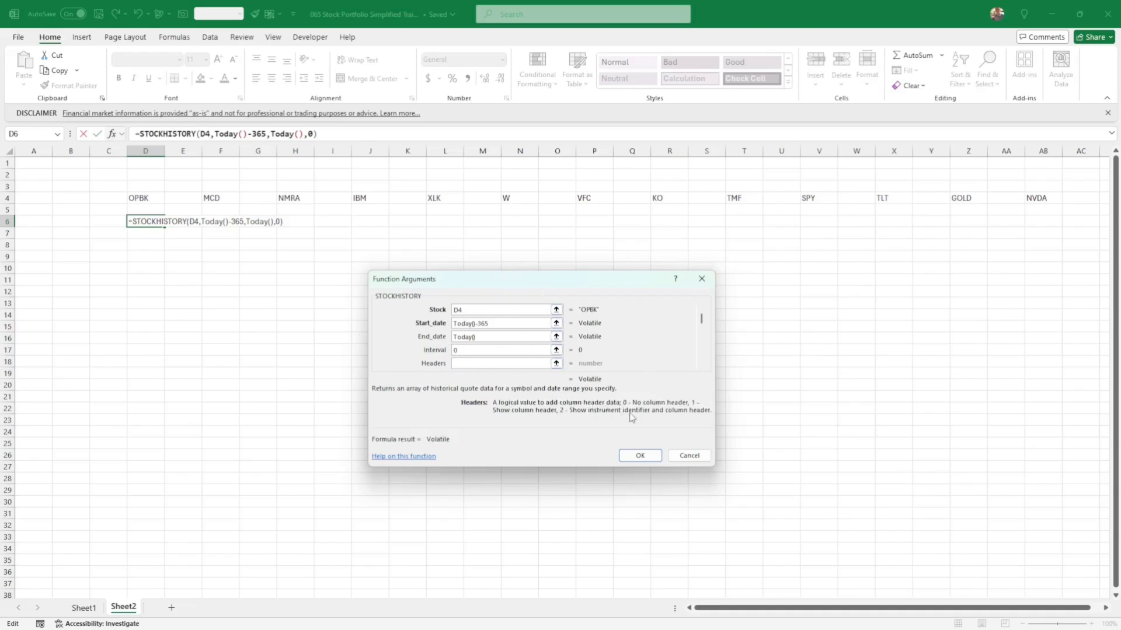
type("1")
key("Return")
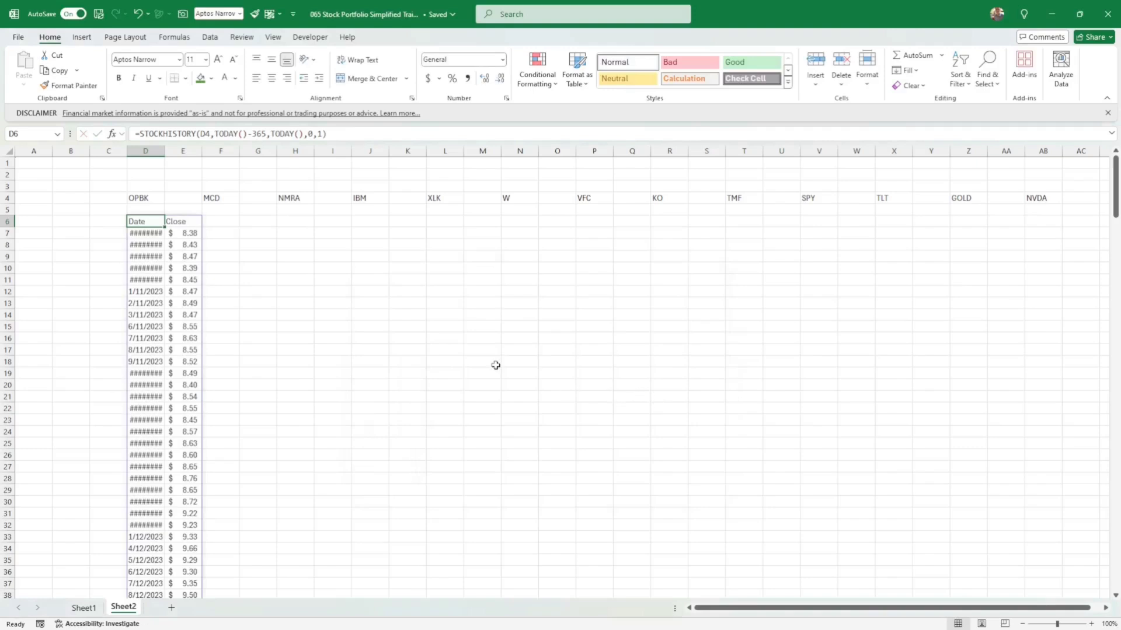
left_click_drag(161, 154, 176, 153)
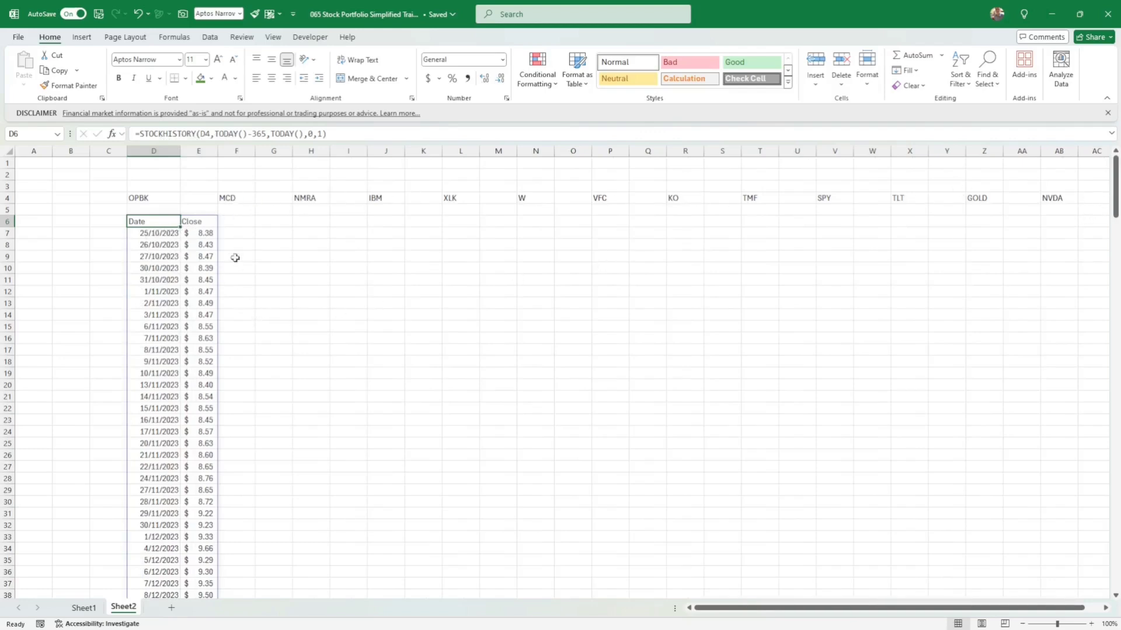
- Examine the OPBK Date and Close columns down to the last row and check the formula's Headers argument without changing it
left_click(163, 236)
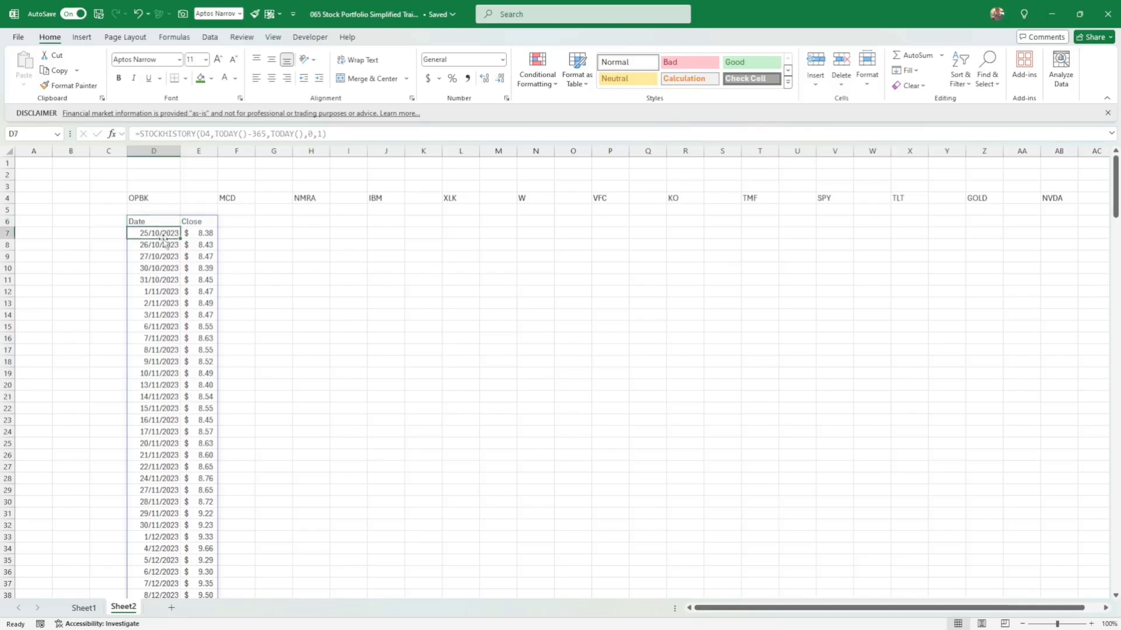
scroll(164, 239, "down", 12)
scroll(165, 244, "up", 11)
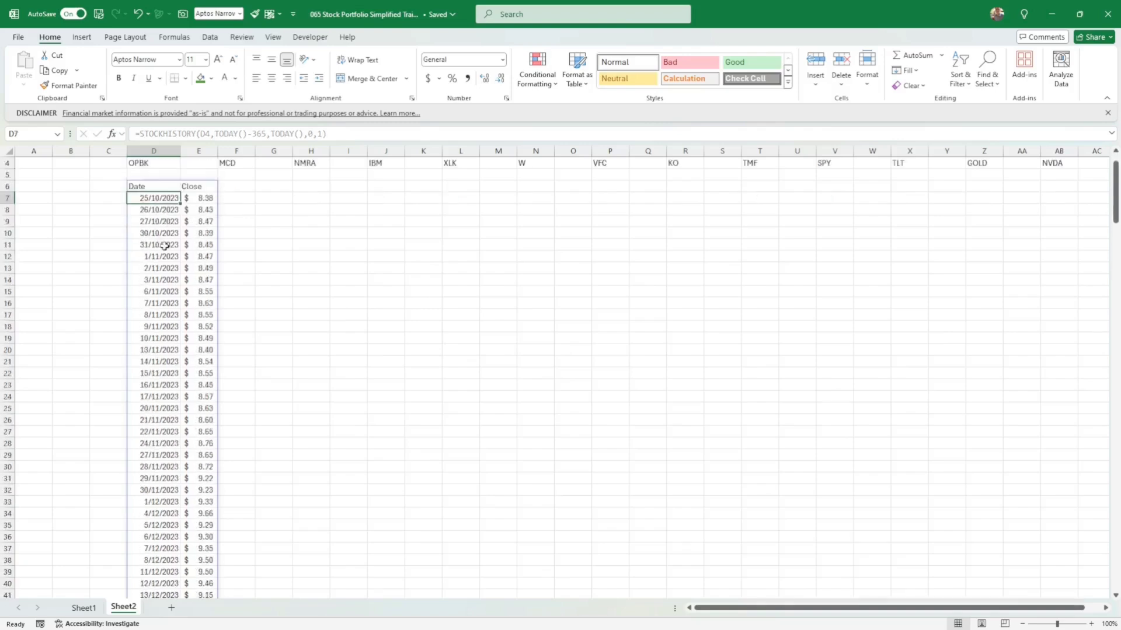
left_click(202, 199)
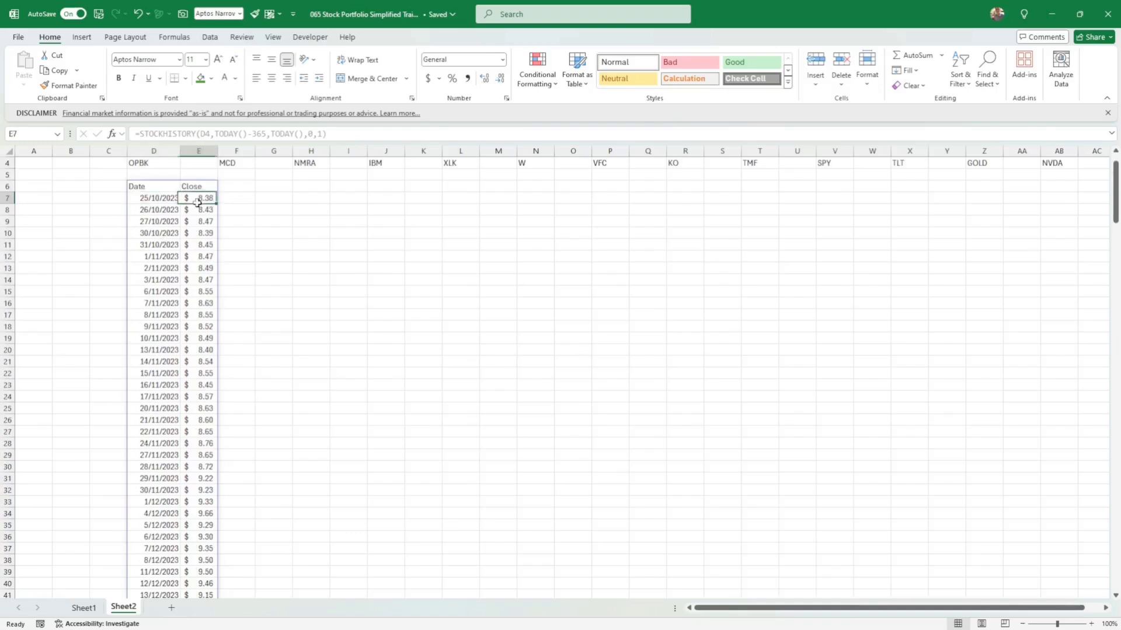
left_click(159, 201)
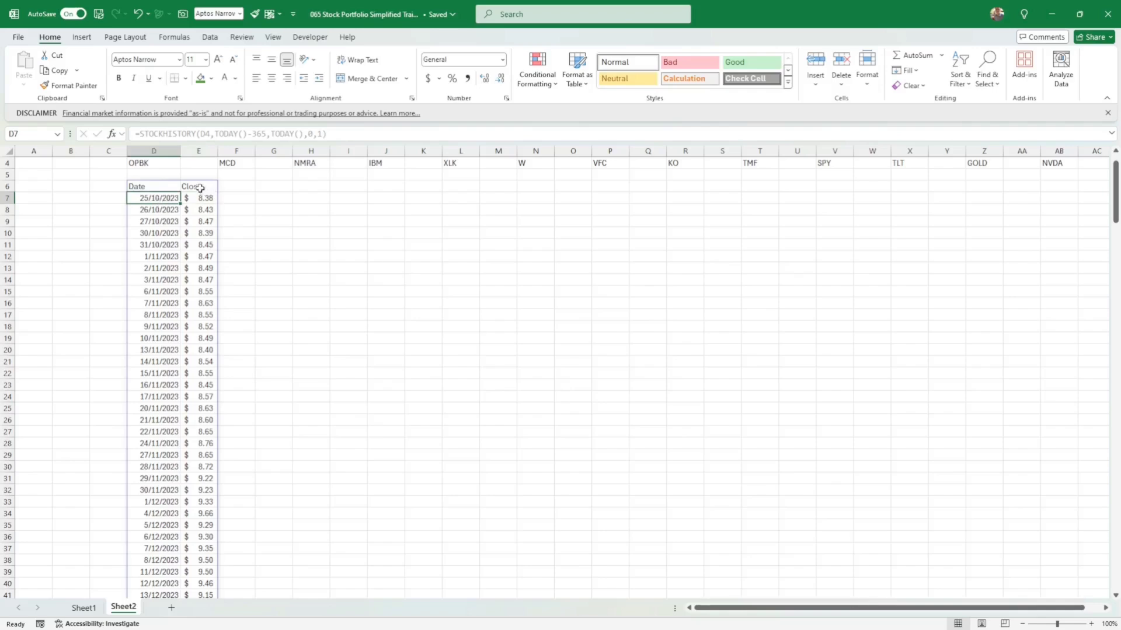
left_click(151, 188)
left_click(112, 134)
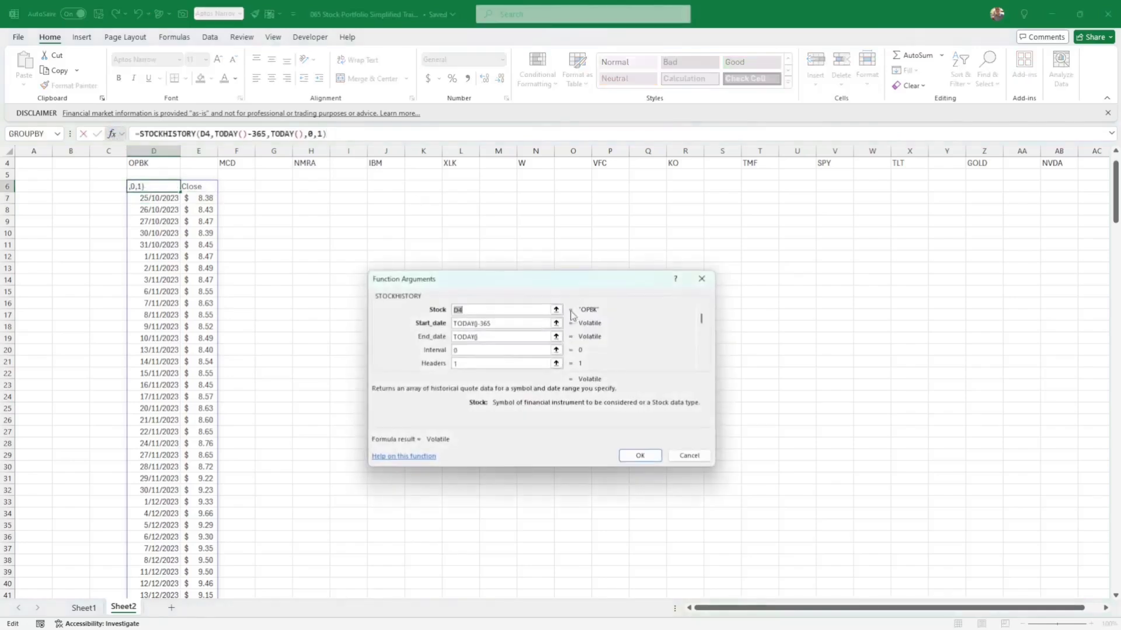
left_click(523, 363)
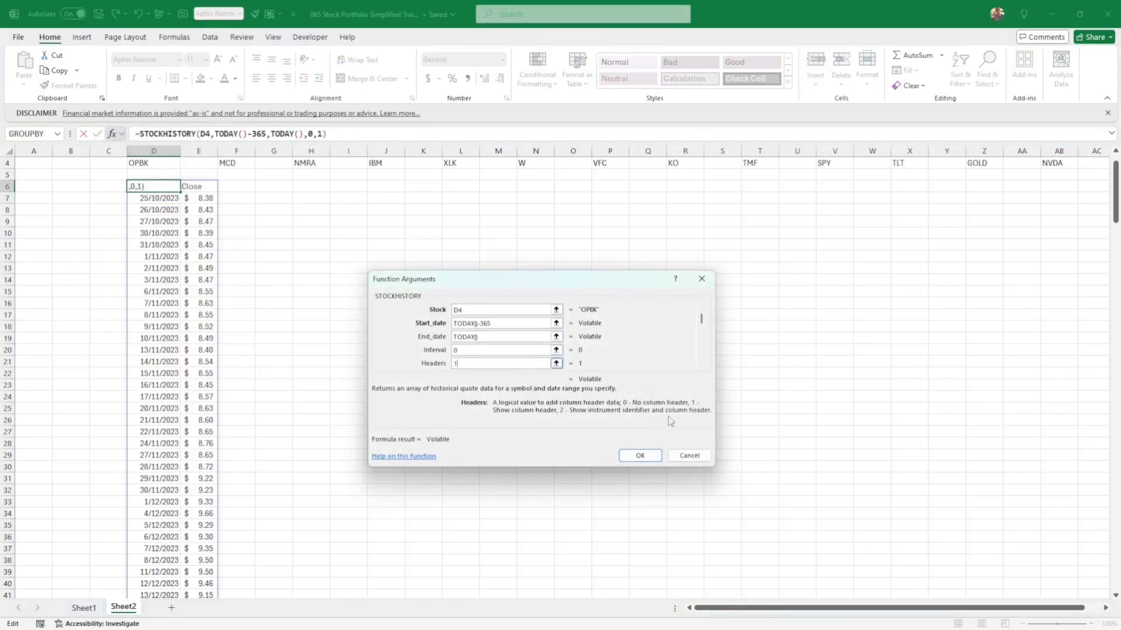
left_click(689, 455)
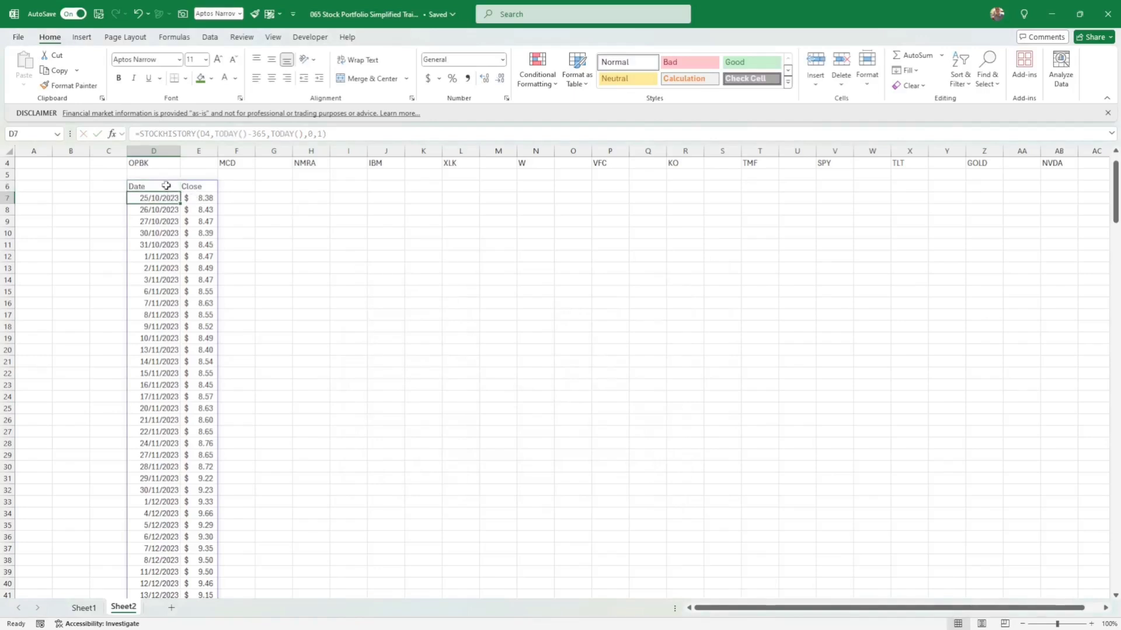
double_click(175, 185)
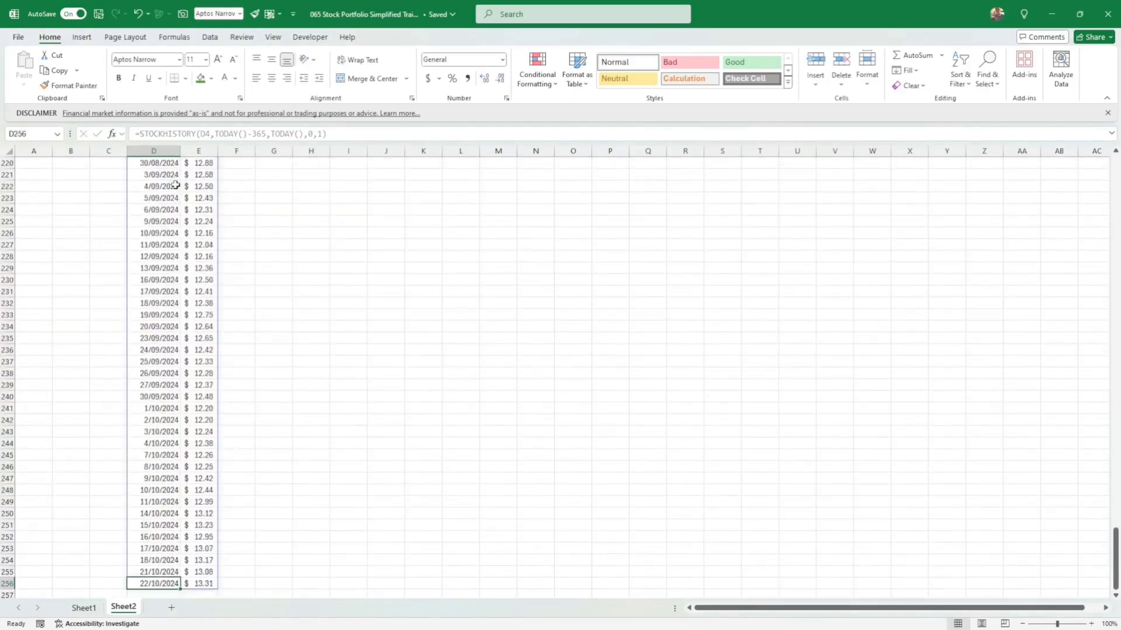
- Copy the STOCKHISTORY formula from D6 to F6 below the MCD ticker
key("ctrl+Up")
key("ctrl+Up")
key("ctrl+Up")
key("Down")
key("Down")
key("Down")
key("Down")
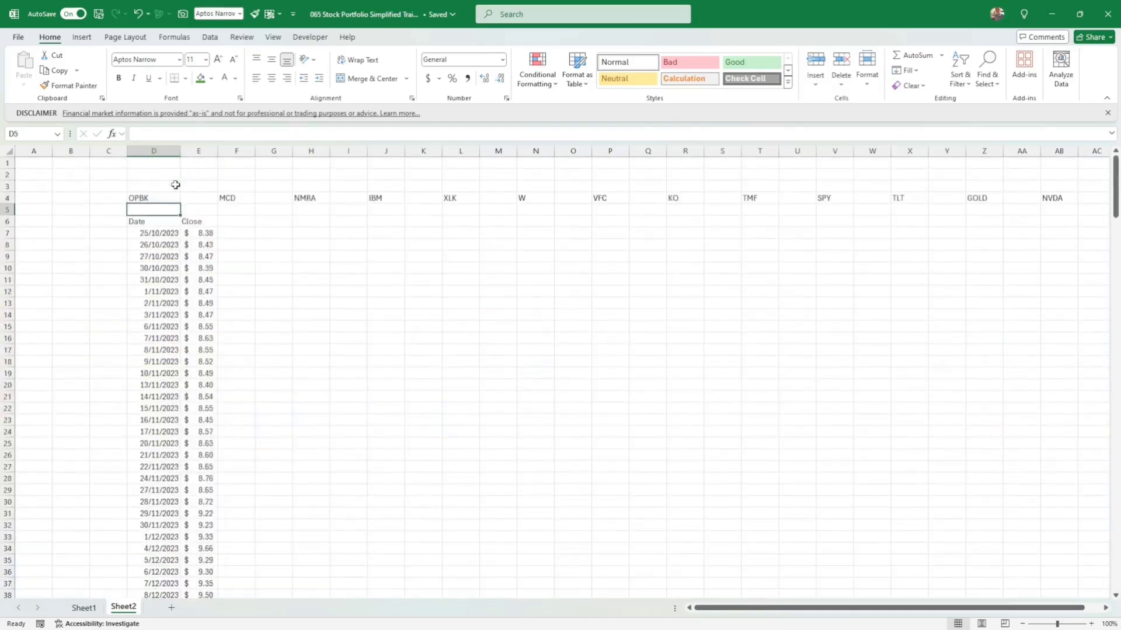
key("Down")
key("ctrl+c")
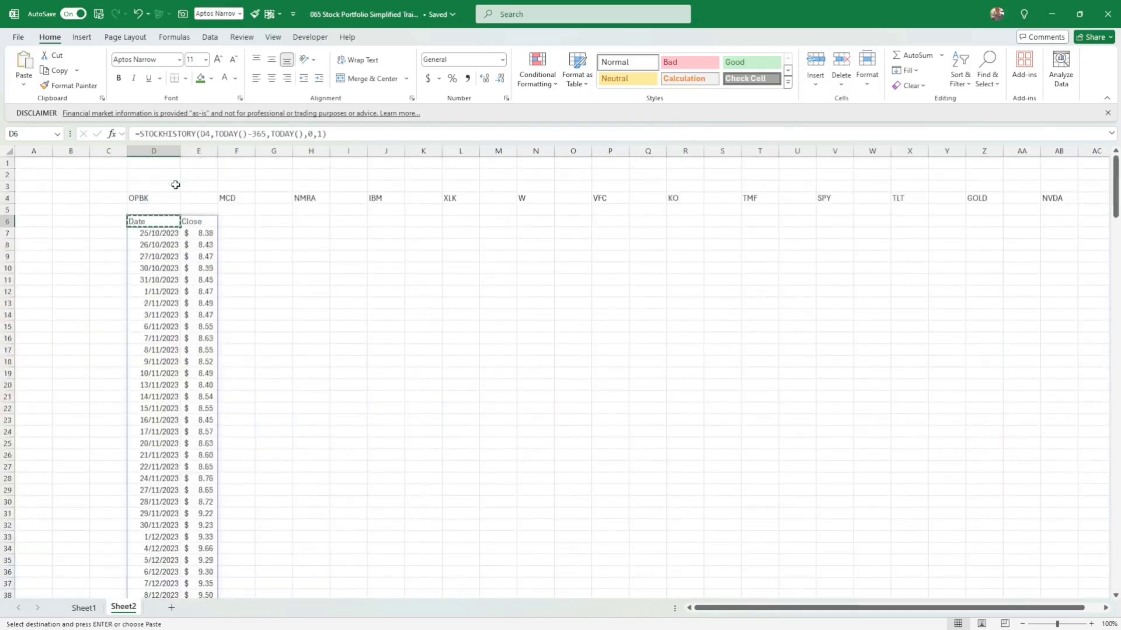
key("Right")
key("Right")
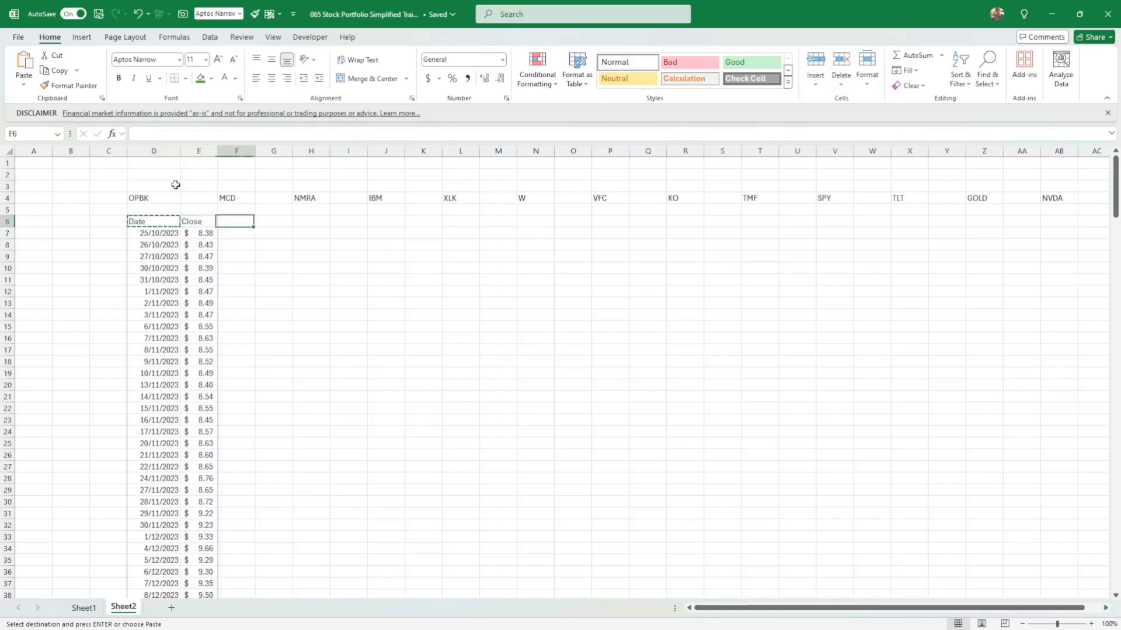
key("ctrl+v")
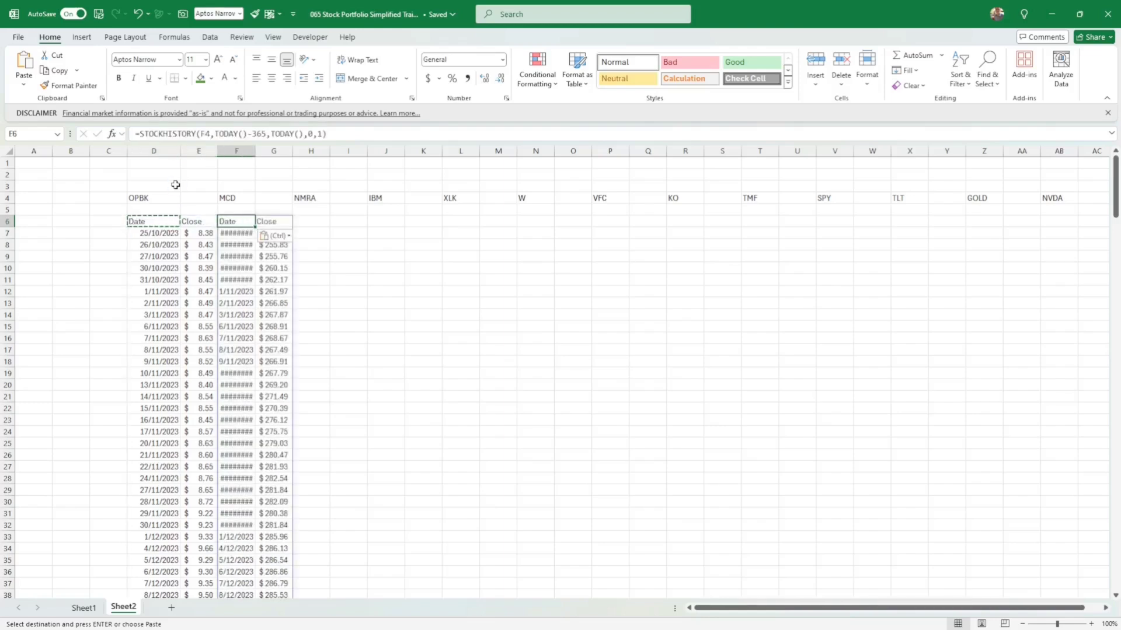
- Widen column F to fit its full dates and check that the MCD formula in F6 references F4
double_click(255, 155)
left_click(252, 222)
double_click(252, 222)
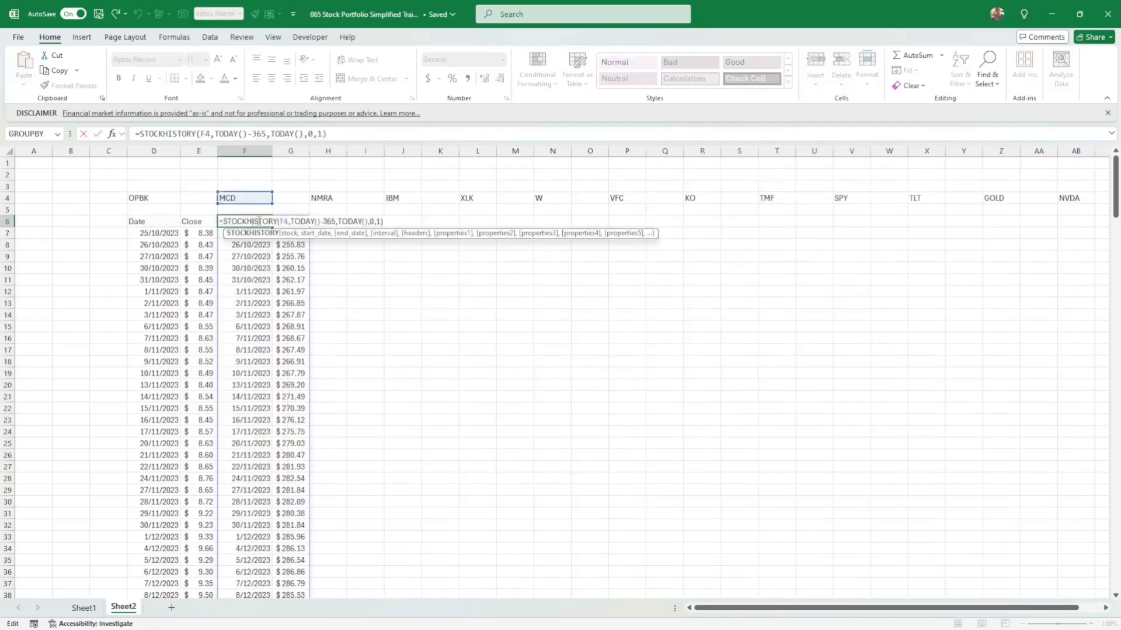
key("ctrl+Return")
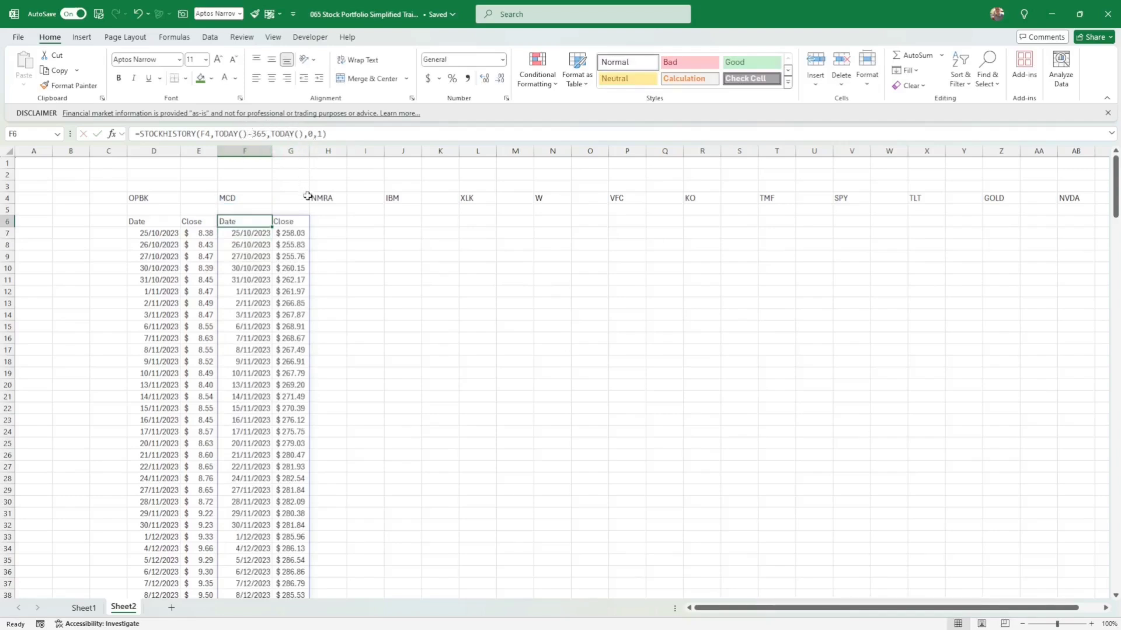
- Copy the F6 formula to H6 below NMRA and J6 below IBM
key("ctrl+c")
left_click(330, 221)
key("ctrl+v")
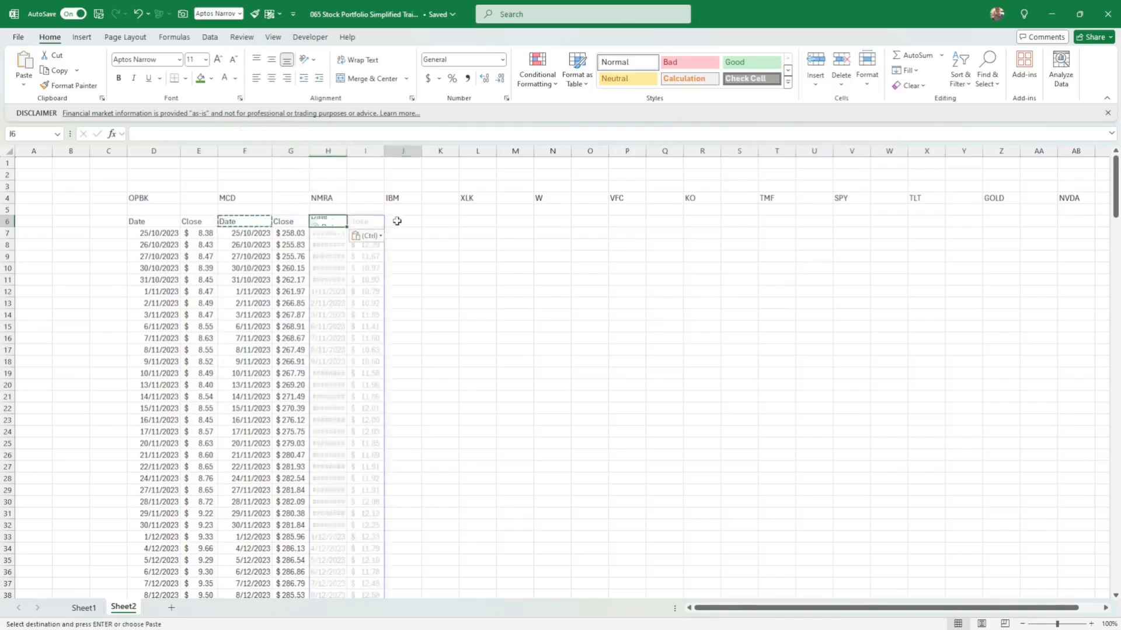
key("ctrl+v")
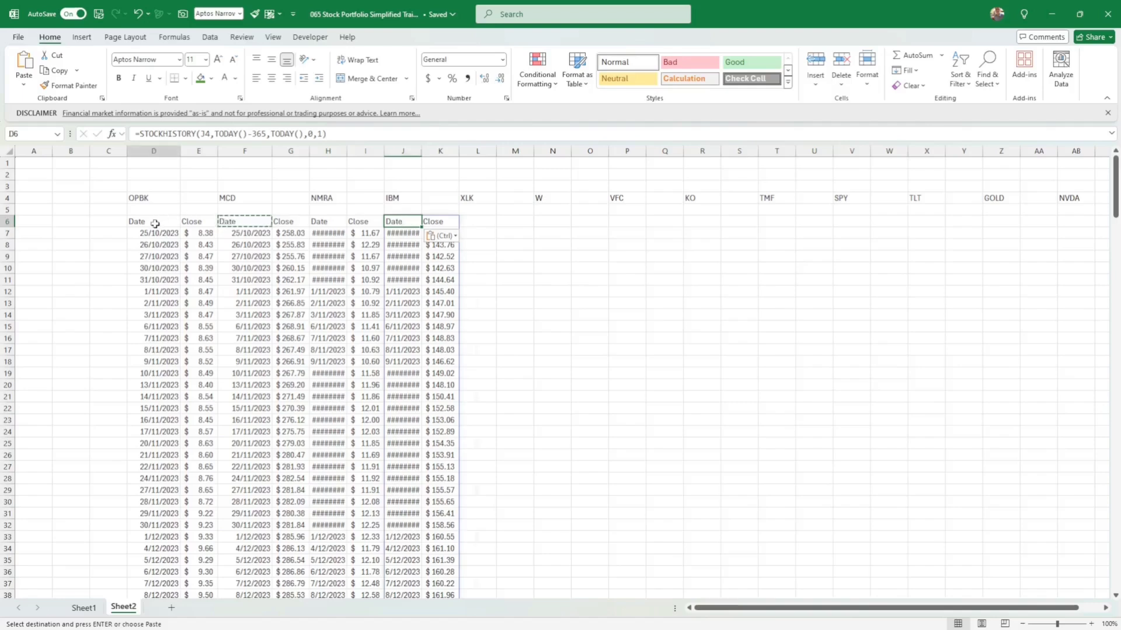
- Copy the history formulas in D6:K6 to the ranges starting at L6 and T6, covering XLK through GOLD
left_click_drag(155, 222, 467, 221)
key("ctrl+c")
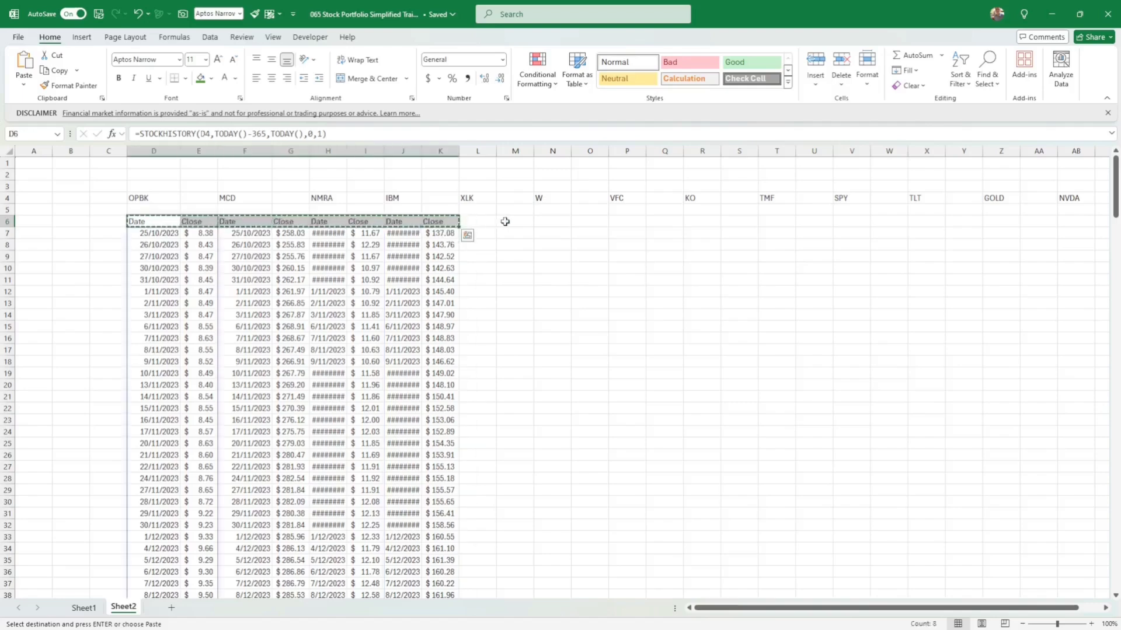
left_click(474, 222)
key("ctrl+v")
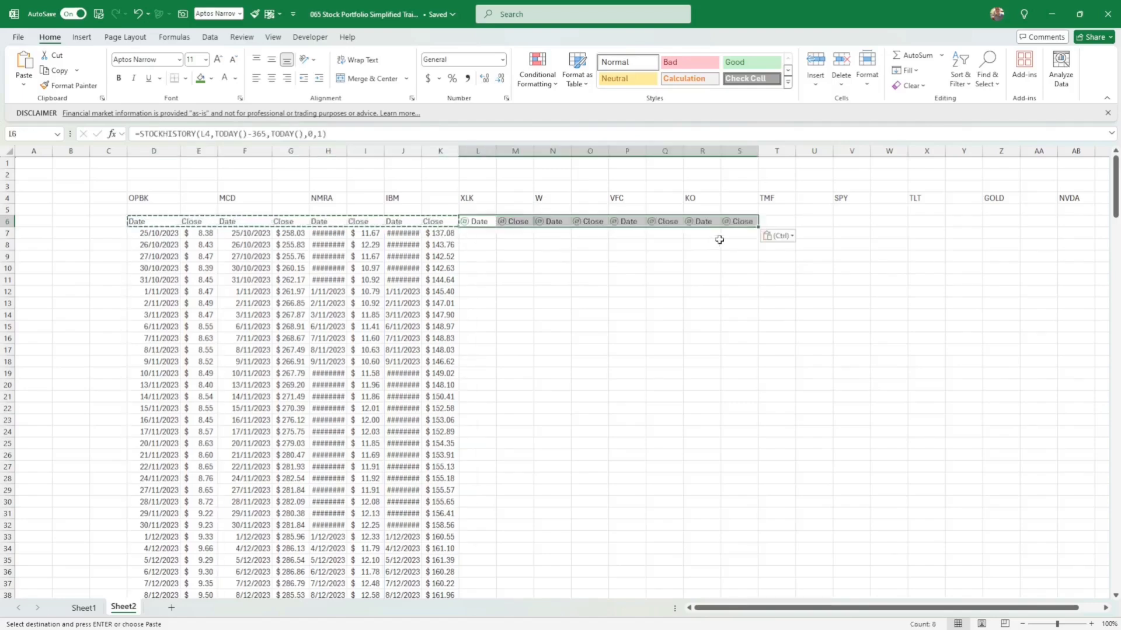
left_click(785, 221)
key("ctrl+v")
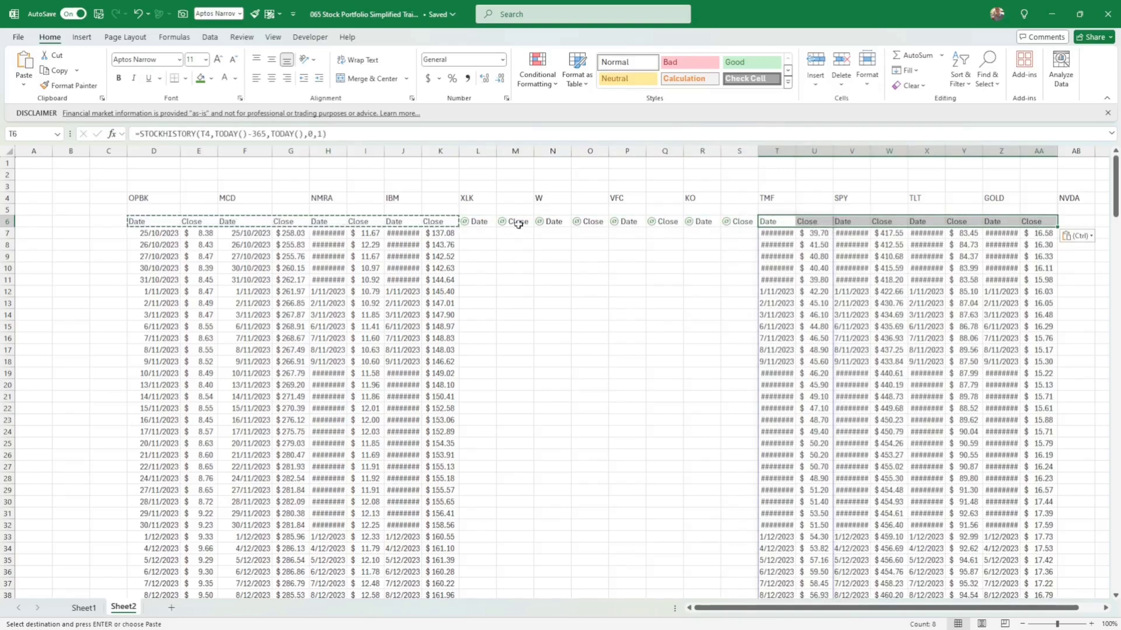
- Copy the TMF formula from T6 over the headers below XLK, W, VFC and KO in L6, N6, P6 and R6
left_click(476, 221)
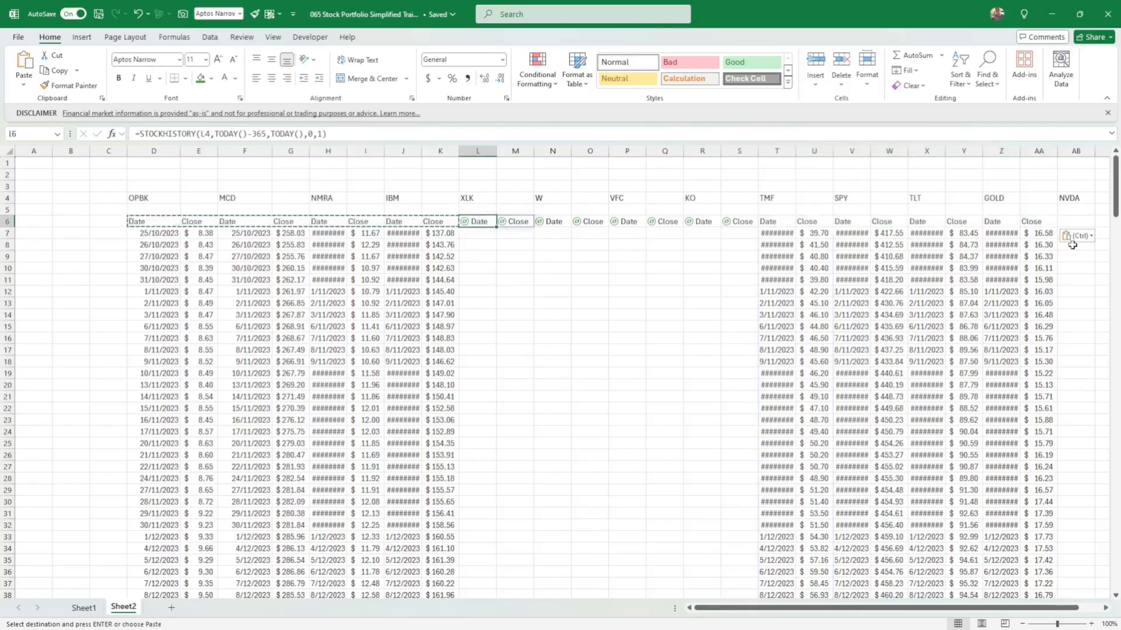
left_click_drag(1090, 268, 1045, 268)
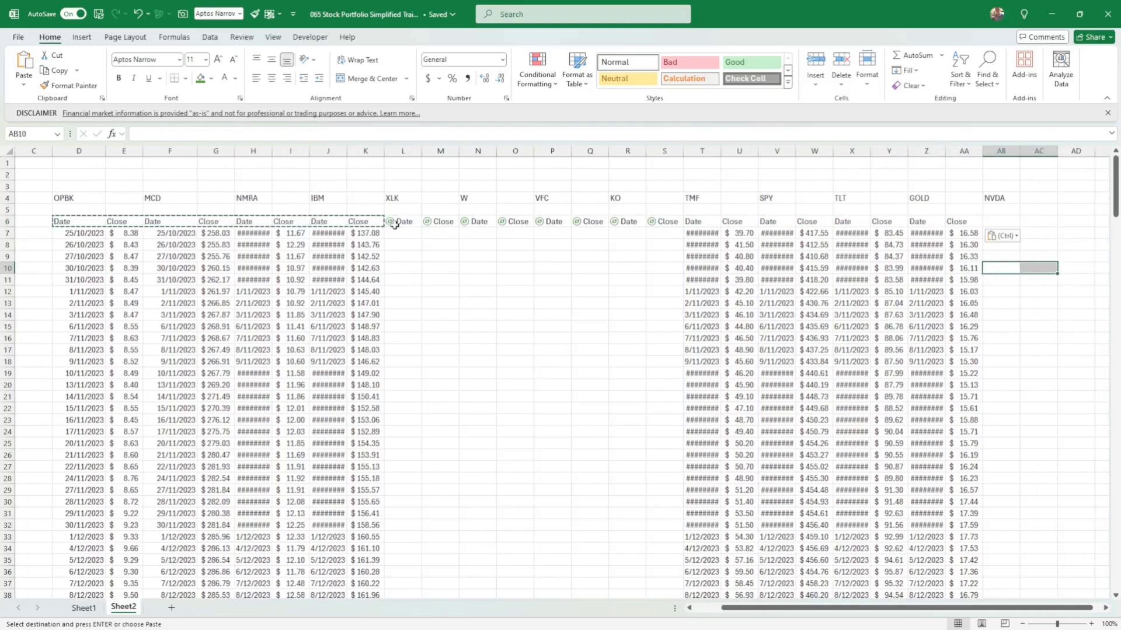
left_click(691, 222)
key("ctrl+c")
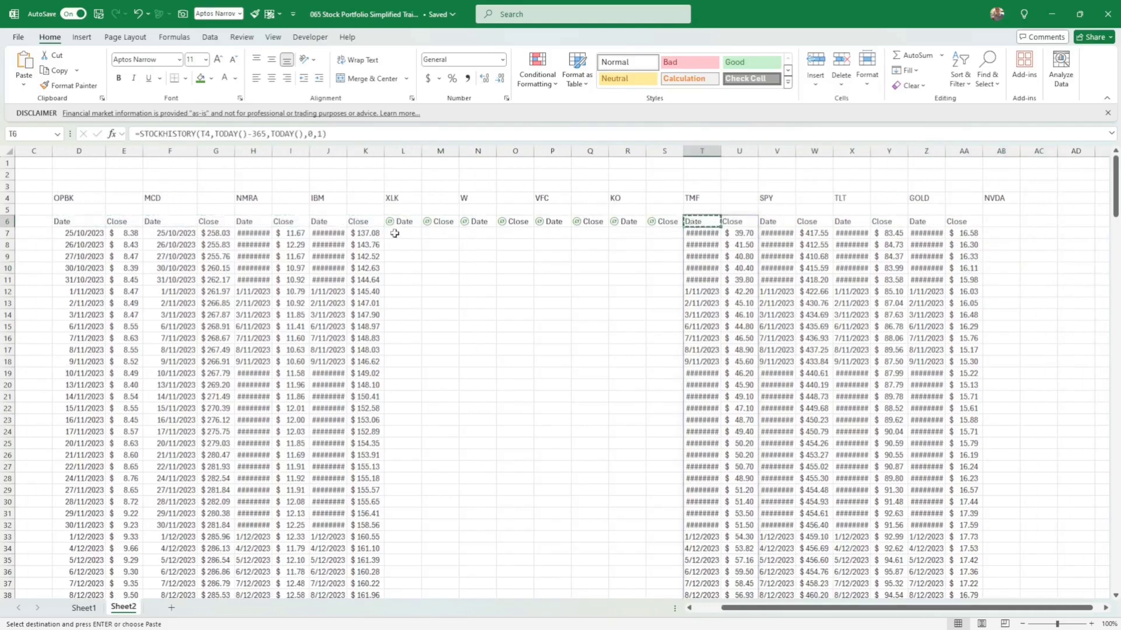
left_click(396, 224)
key("ctrl+v")
left_click(474, 222)
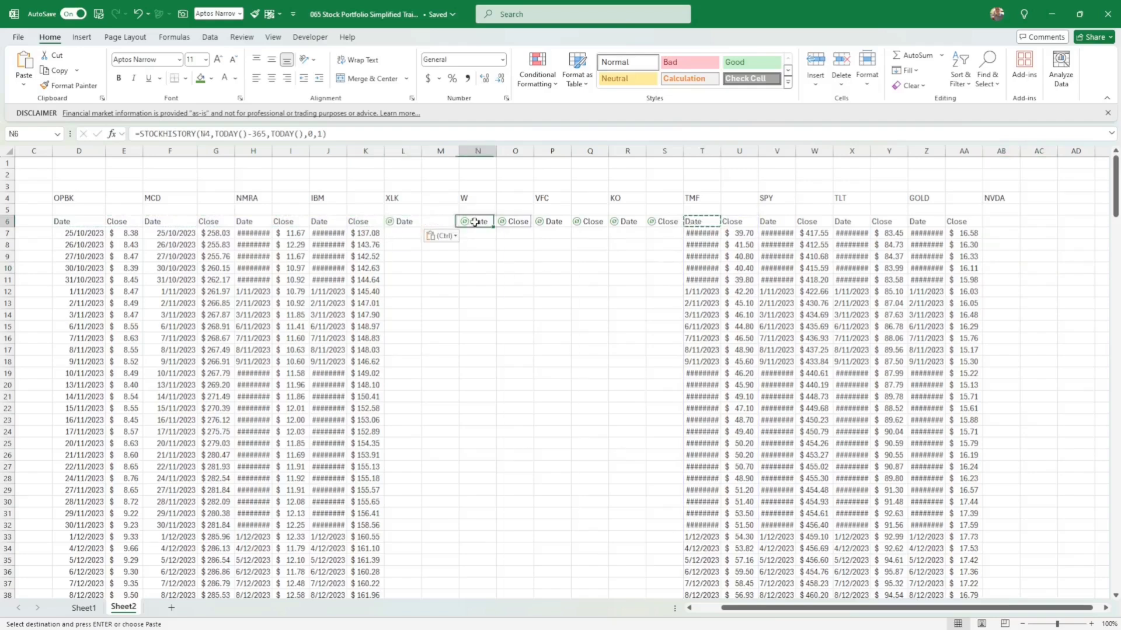
key("ctrl+v")
left_click(547, 223)
key("ctrl+v")
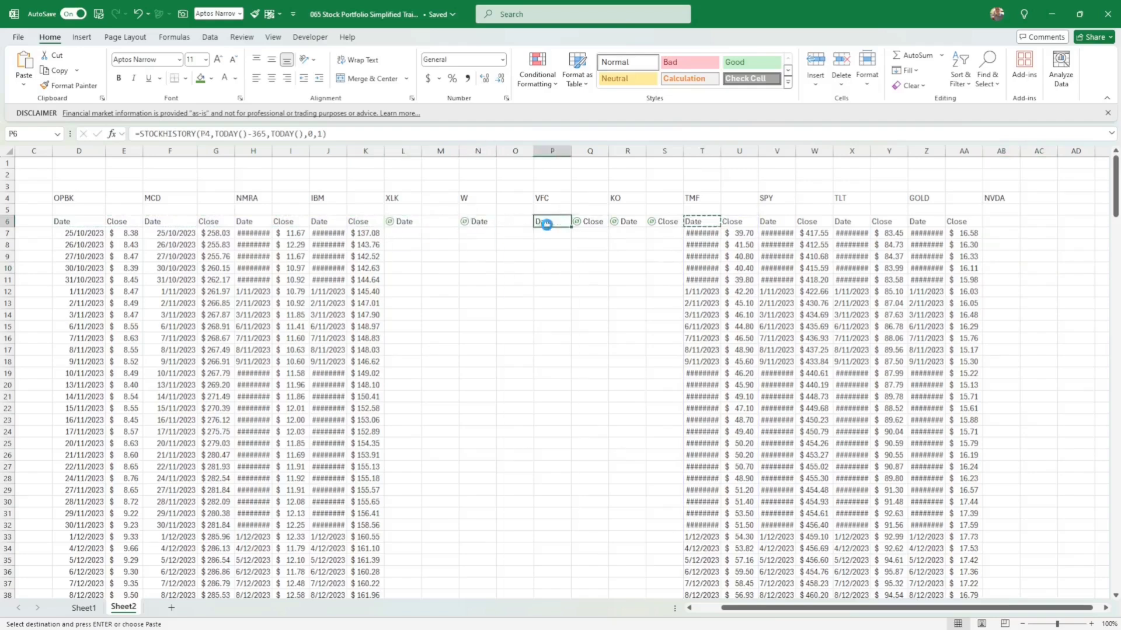
left_click(627, 223)
key("ctrl+v")
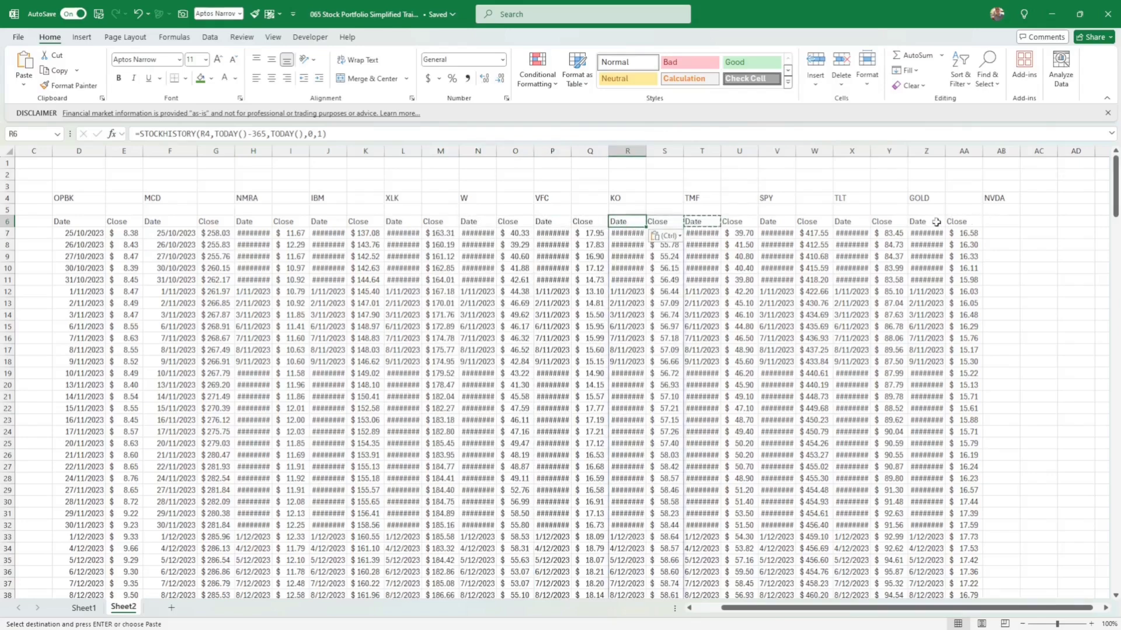
- Copy the GOLD formula from Z6 to AB6 below the NVDA ticker
left_click(926, 221)
key("ctrl+c")
left_click(1004, 221)
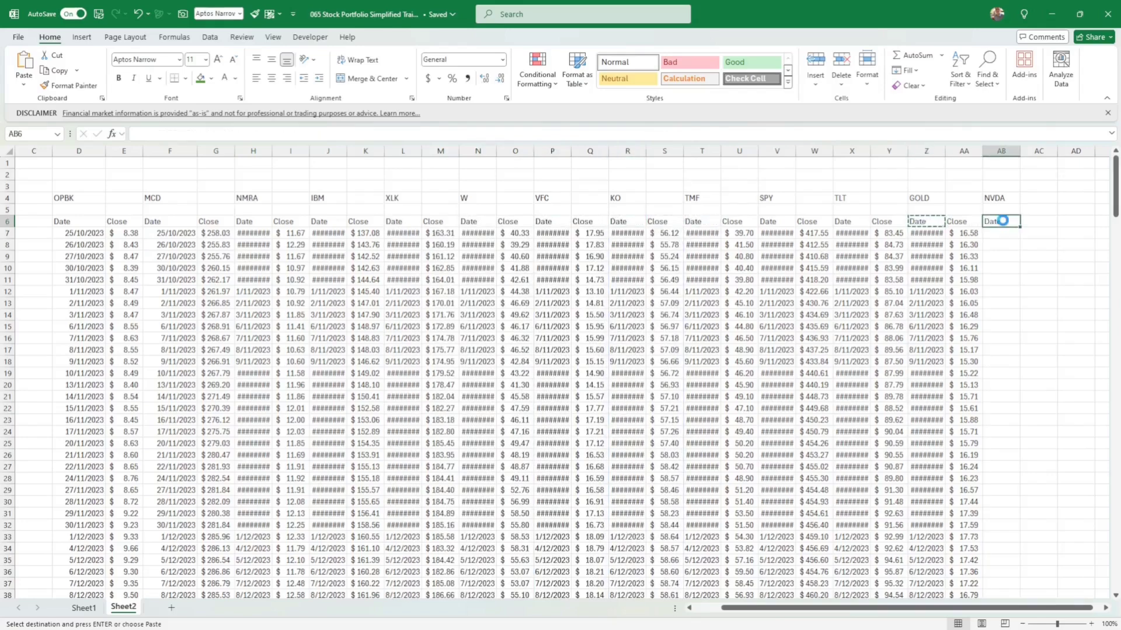
key("ctrl+v")
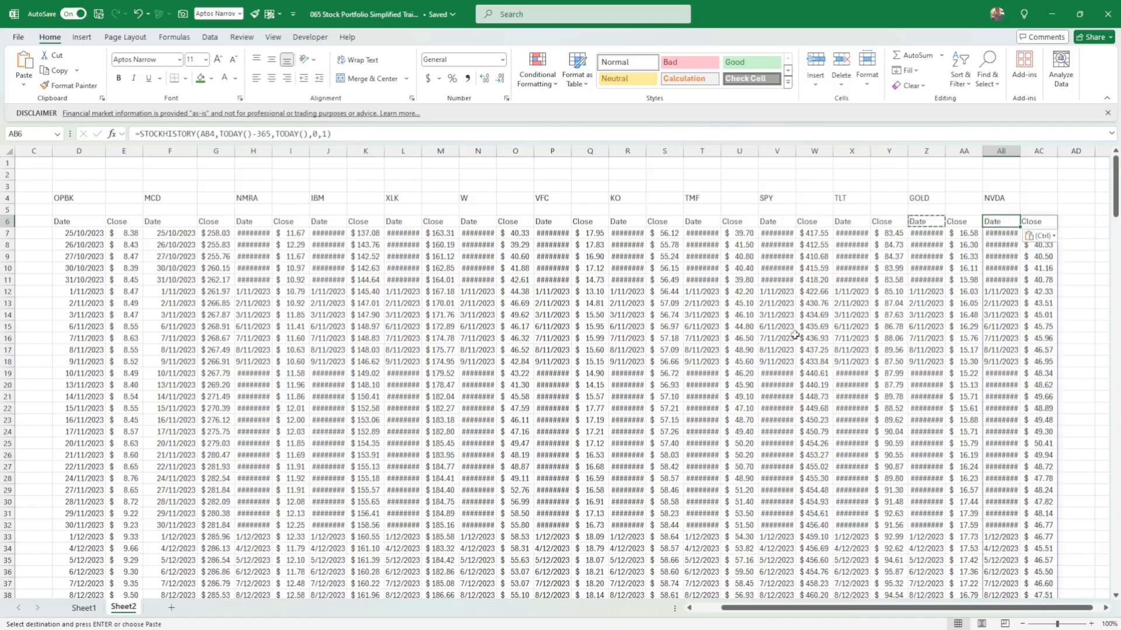
- Autofit the width of all columns on Sheet2 and look over the price histories
left_click(10, 152)
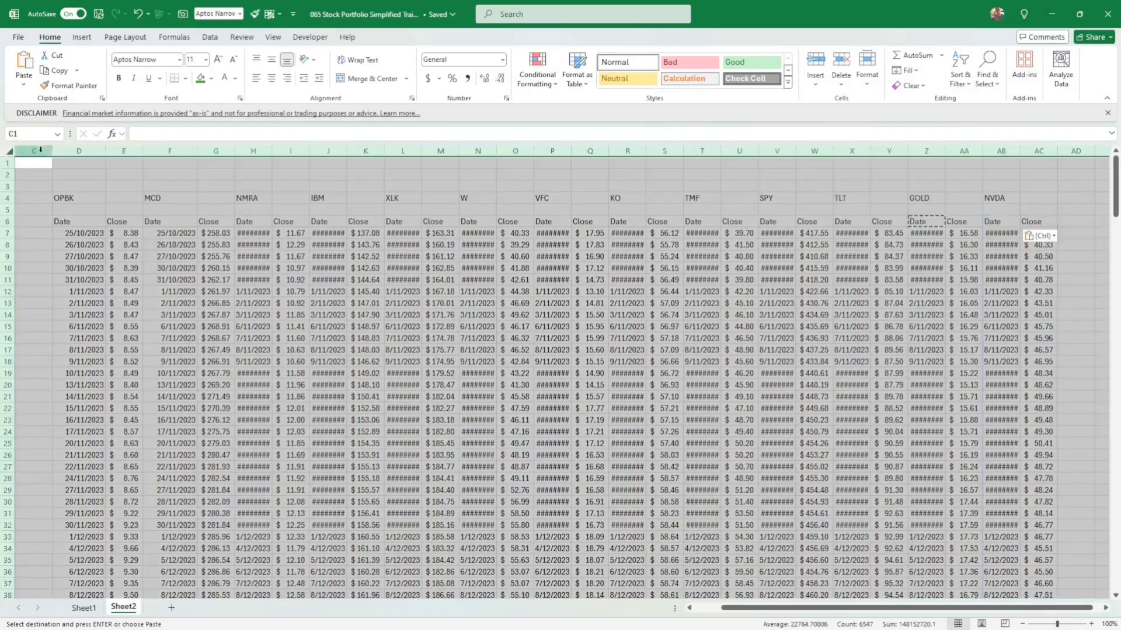
left_click_drag(197, 151, 197, 151)
double_click(197, 151)
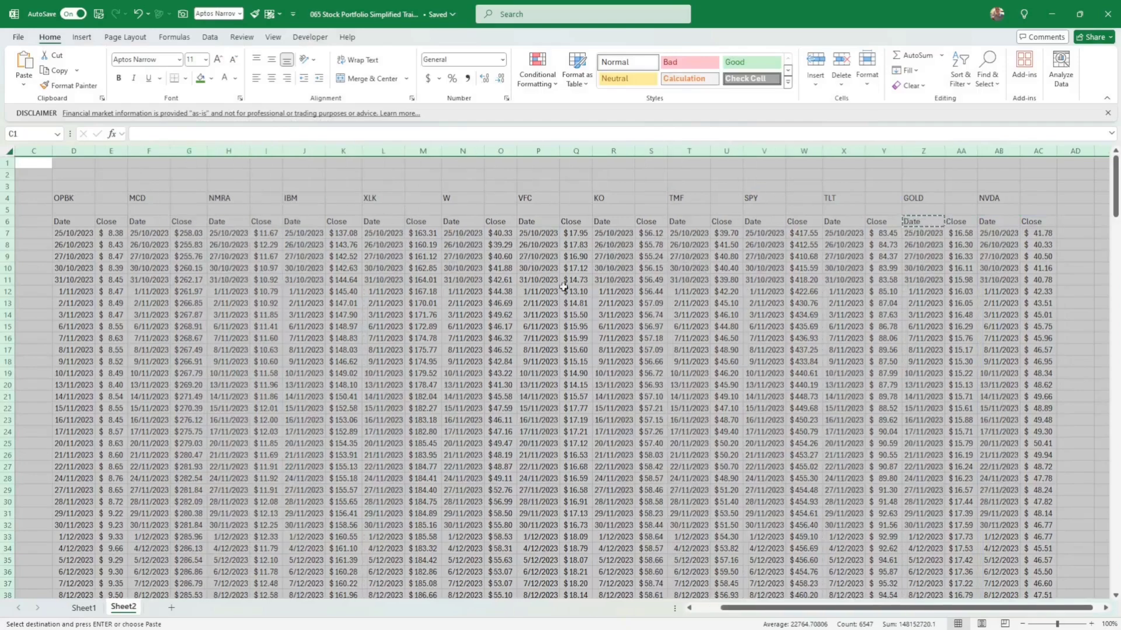
left_click(870, 363)
scroll(607, 297, "down", 19)
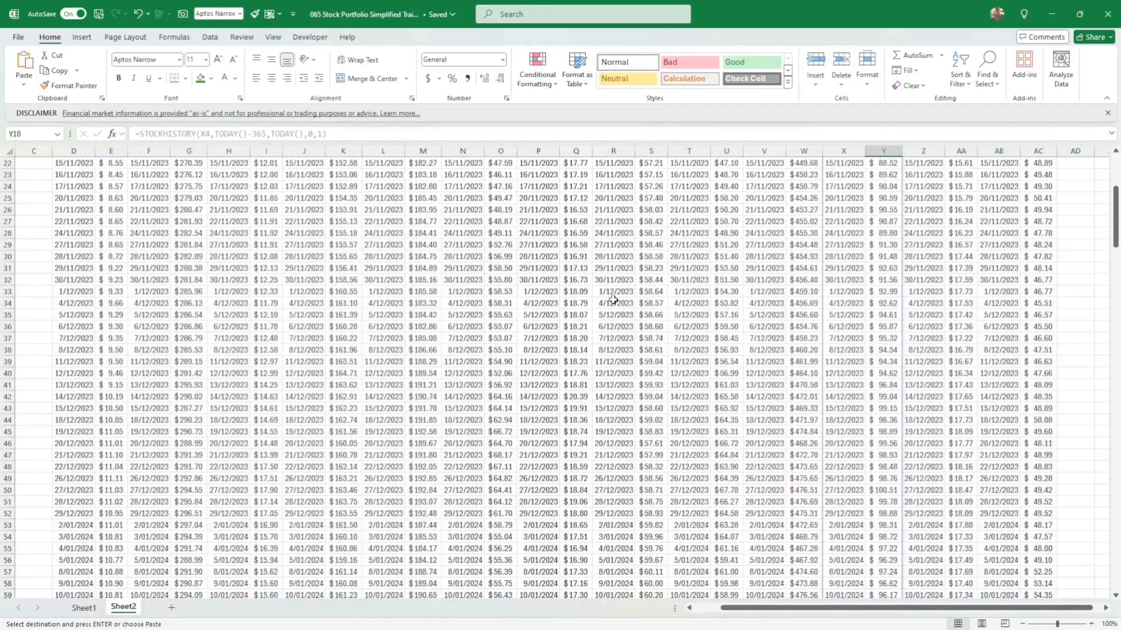
scroll(603, 341, "up", 19)
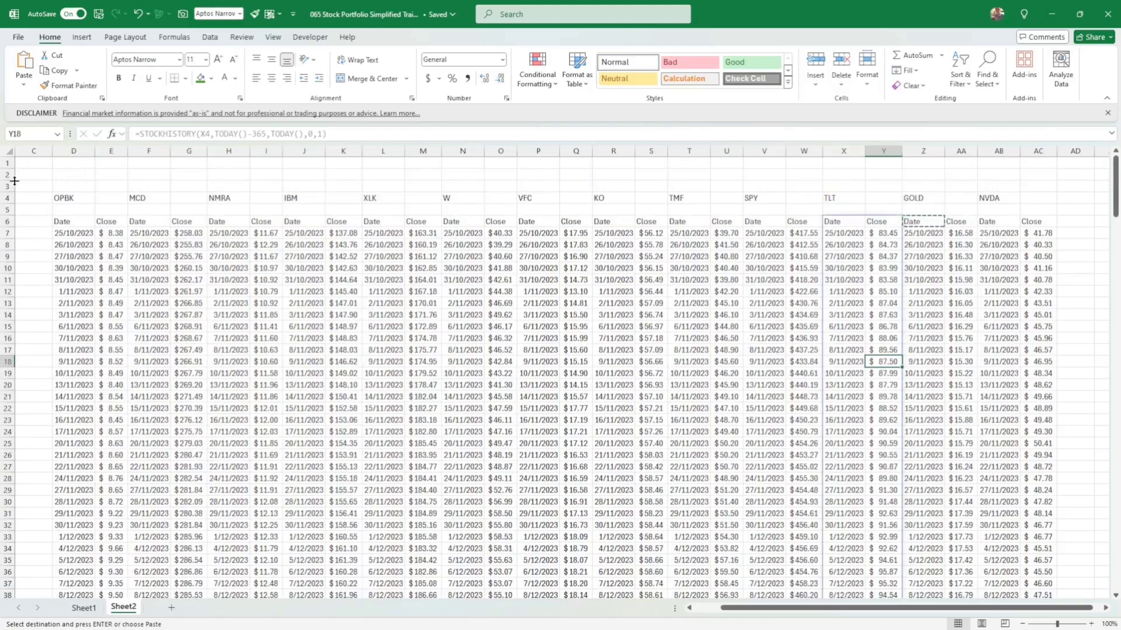
- Increase the height of row 2 and the width of column D to make a larger chart cell above OPBK
left_click_drag(10, 181, 17, 215)
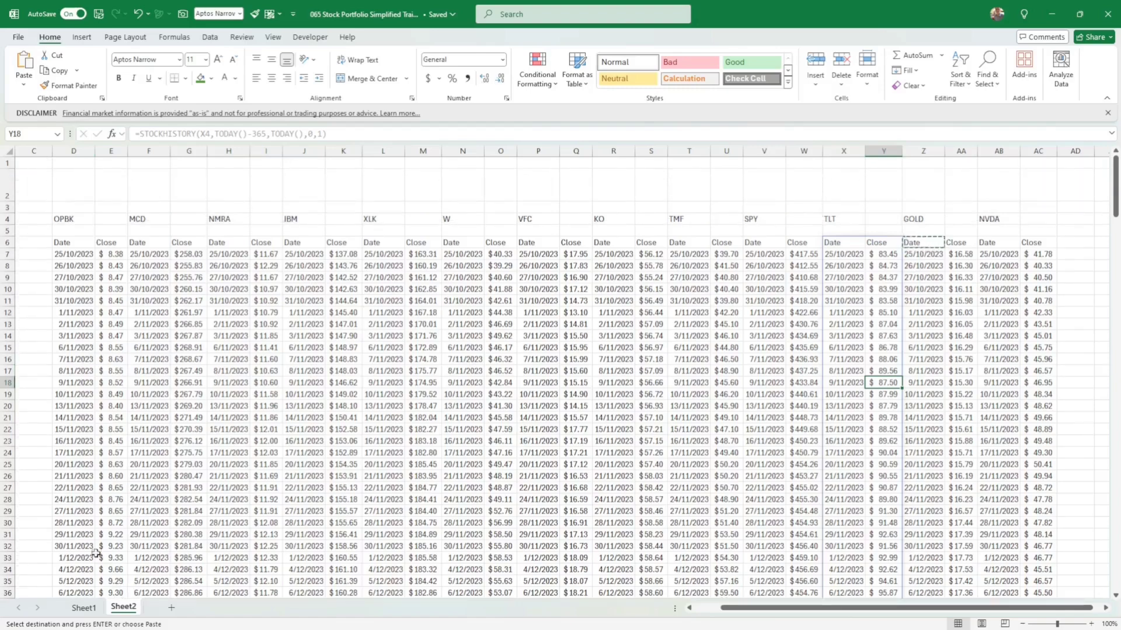
left_click(92, 611)
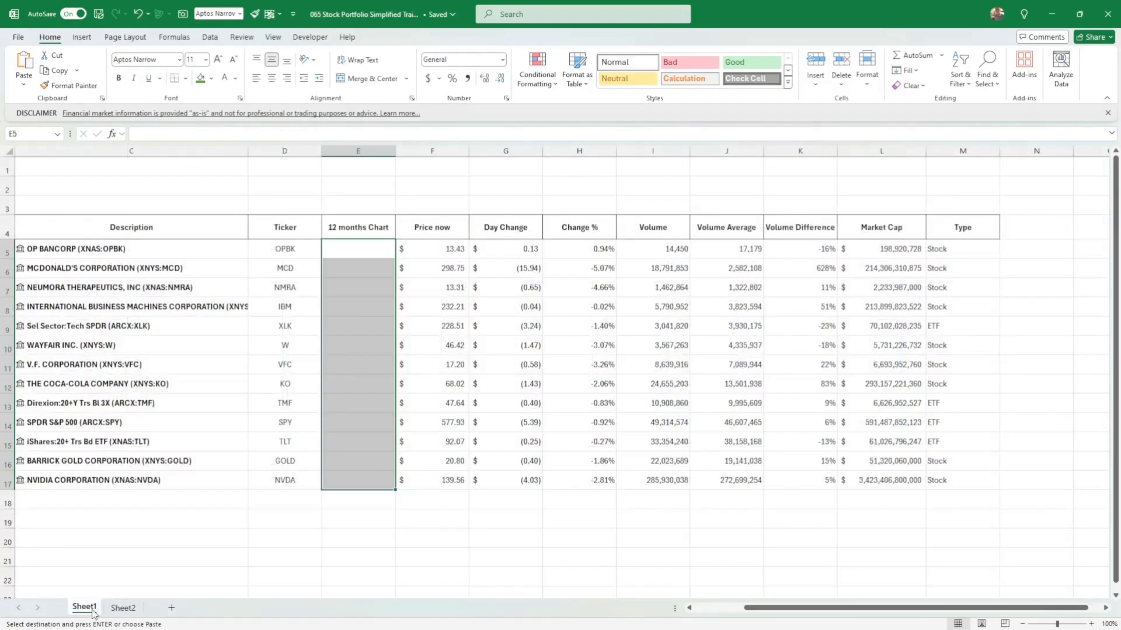
left_click(123, 609)
left_click(74, 183)
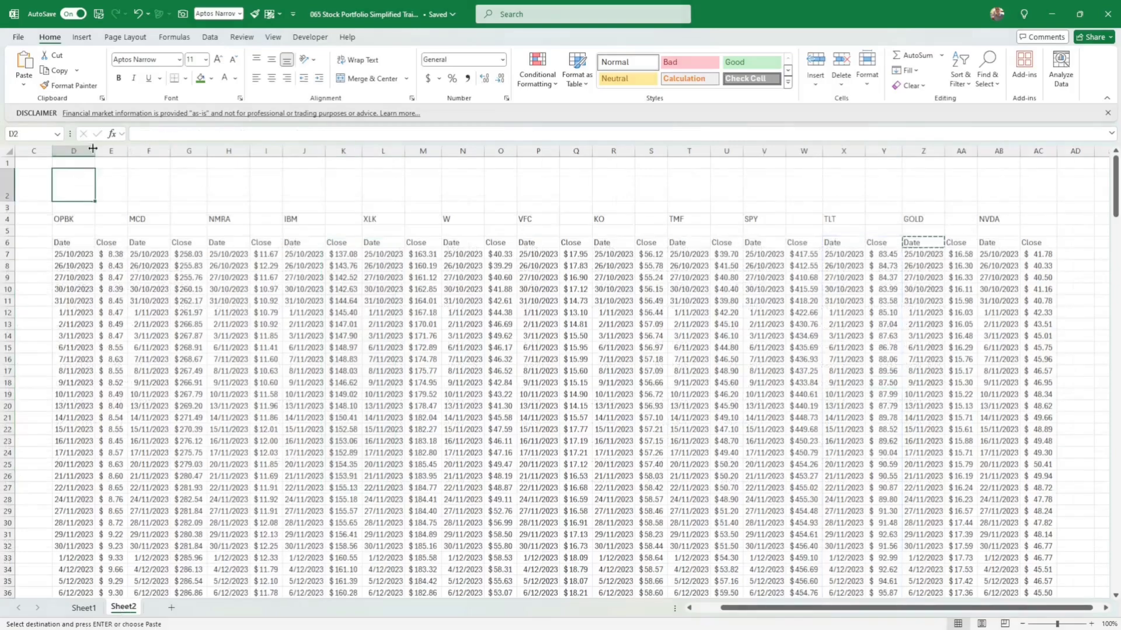
left_click_drag(95, 148, 132, 148)
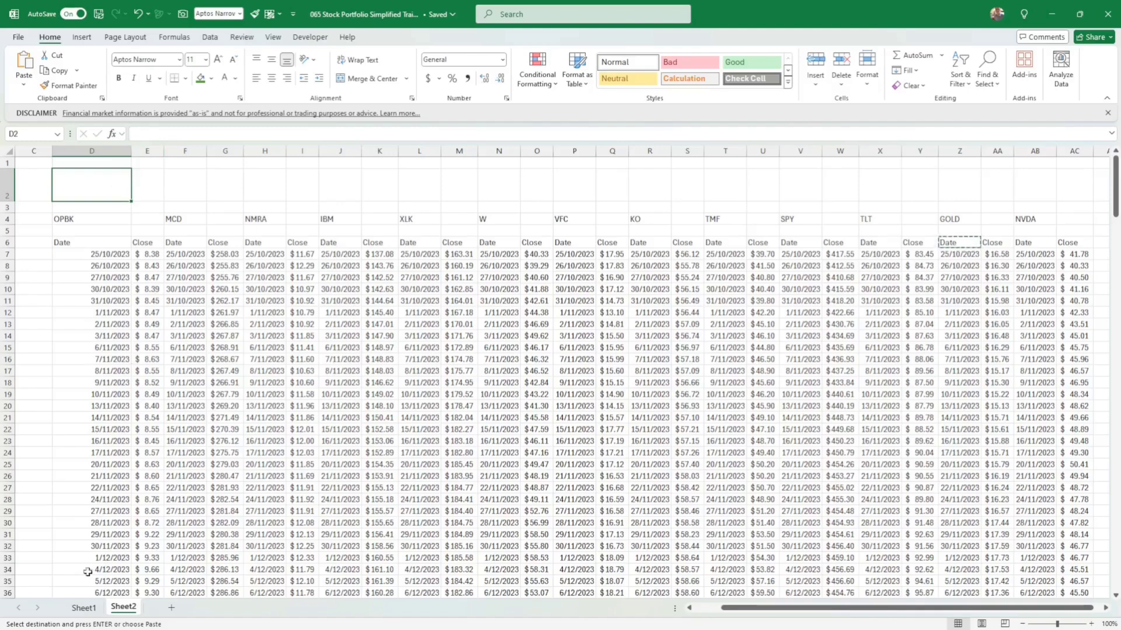
- Look at OPBK's 12 months Chart cell E5 on Sheet1 and return to Sheet2
left_click(89, 610)
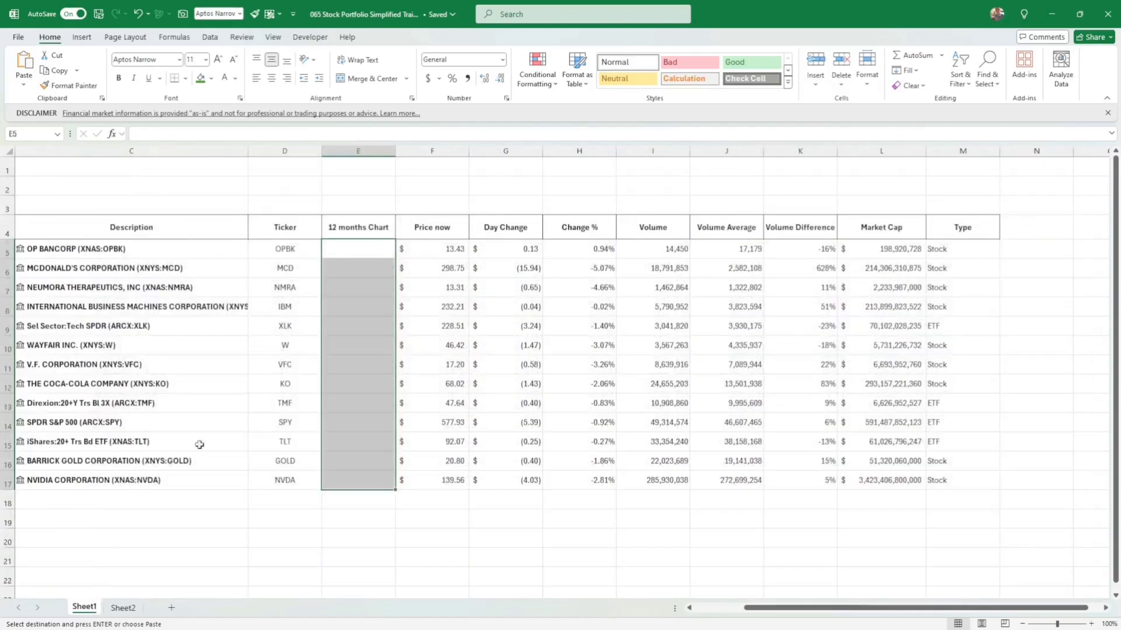
left_click(358, 243)
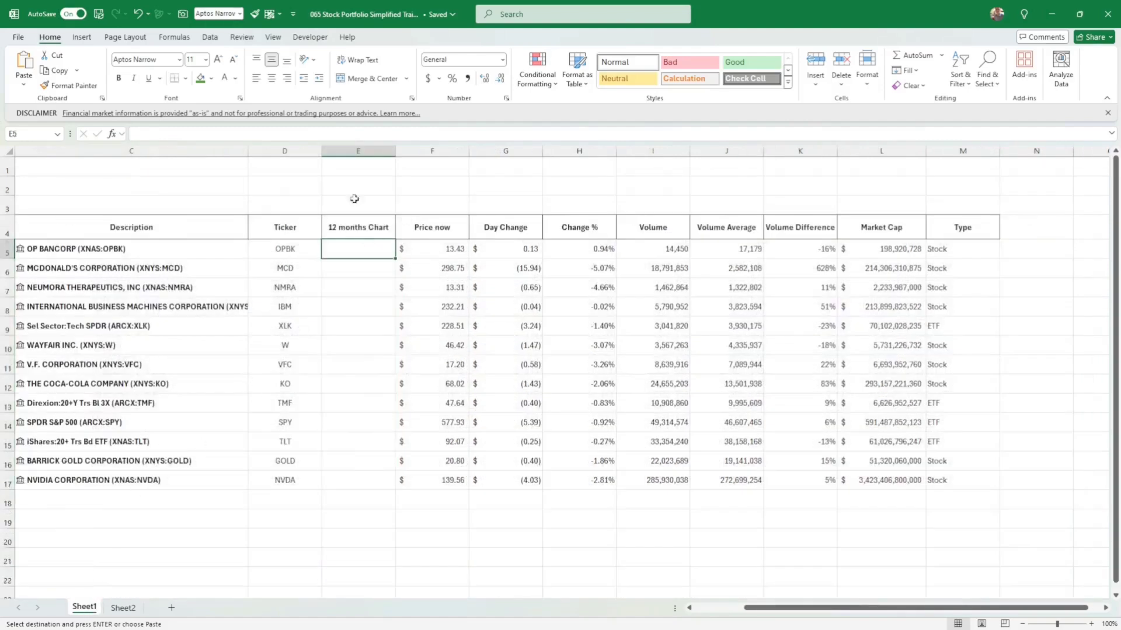
left_click(123, 609)
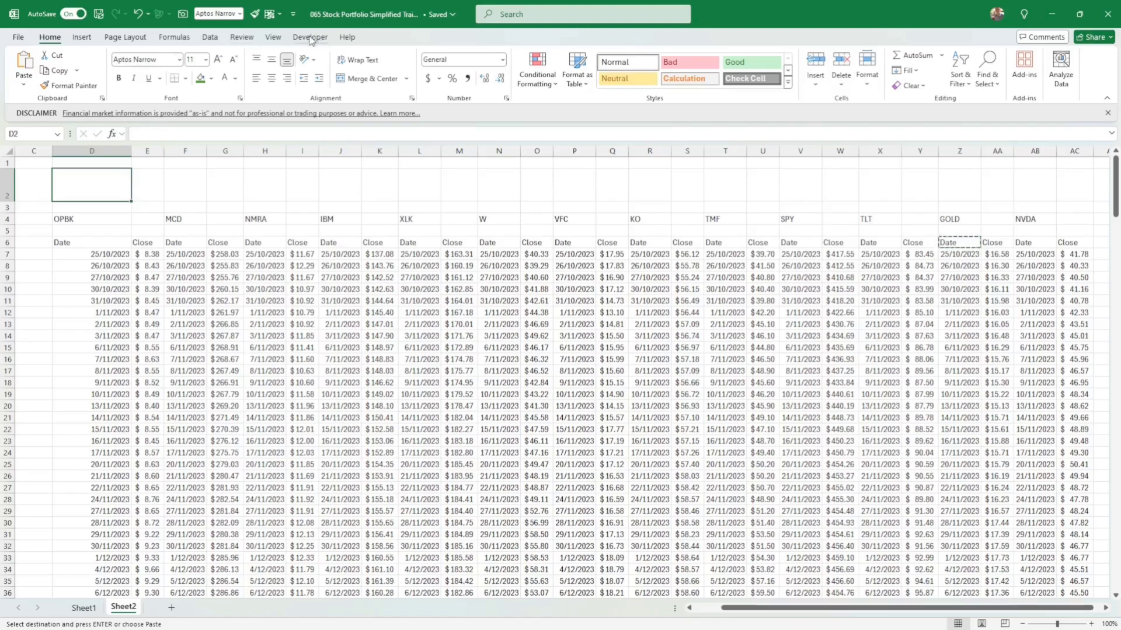
- Insert a line sparkline in D2 from OPBK's date range D7:D256 on Sheet2
left_click(83, 39)
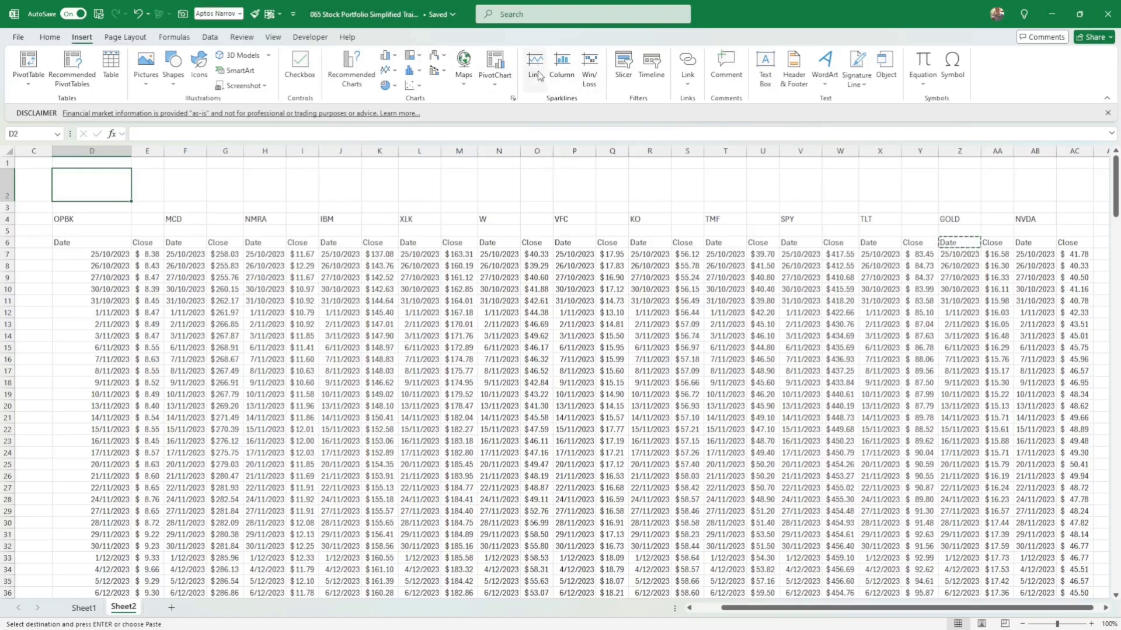
left_click(107, 255)
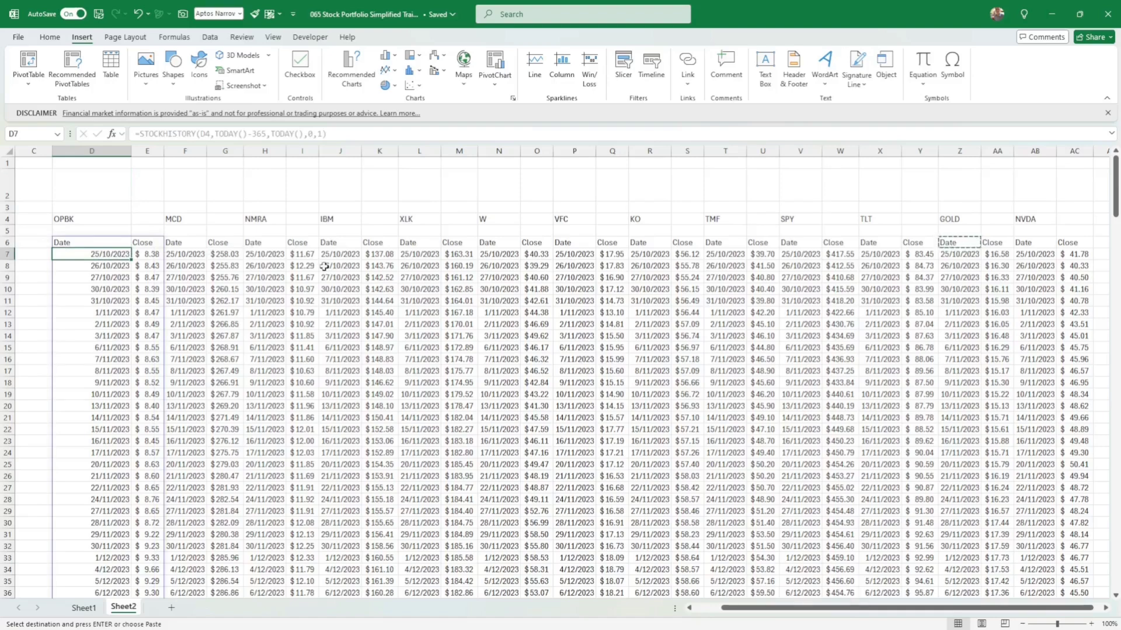
key("ctrl+shift+Down")
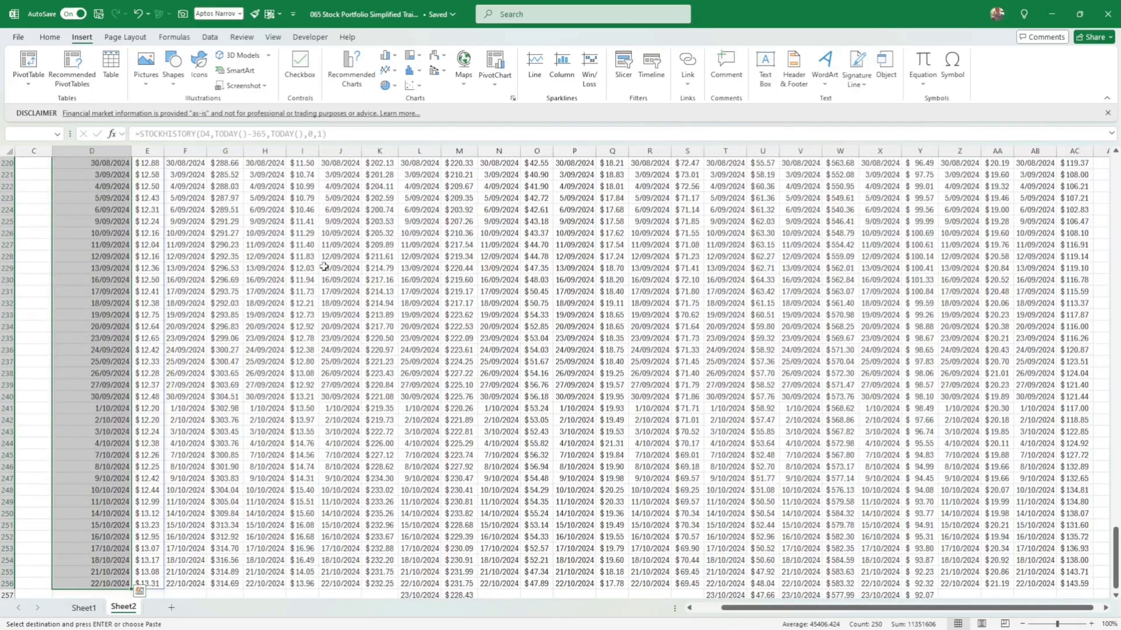
left_click(542, 64)
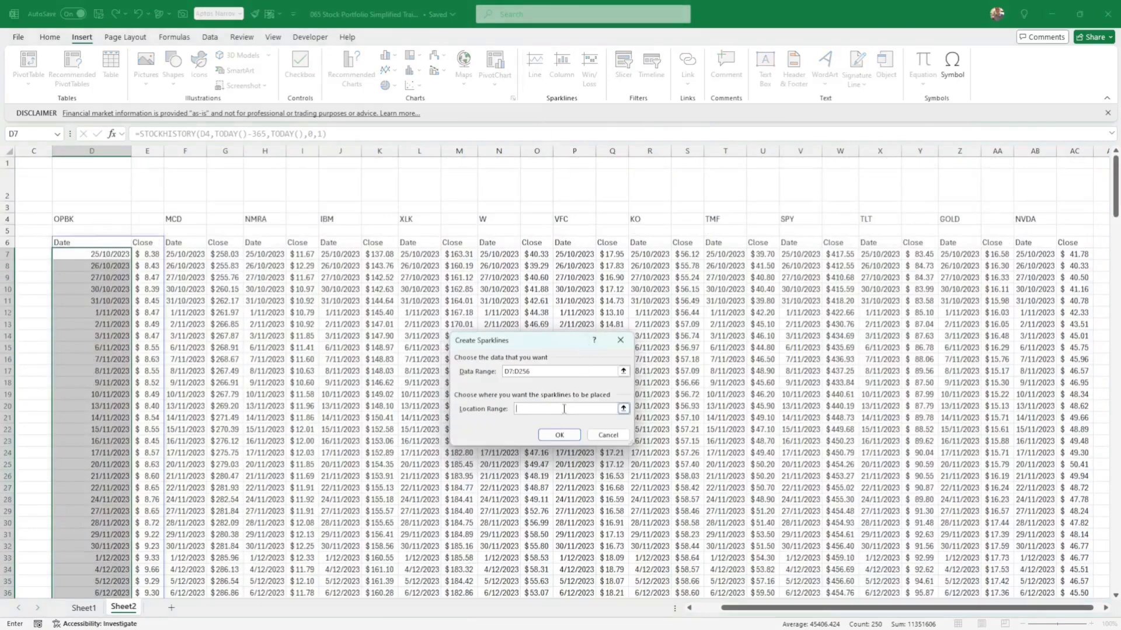
left_click(86, 185)
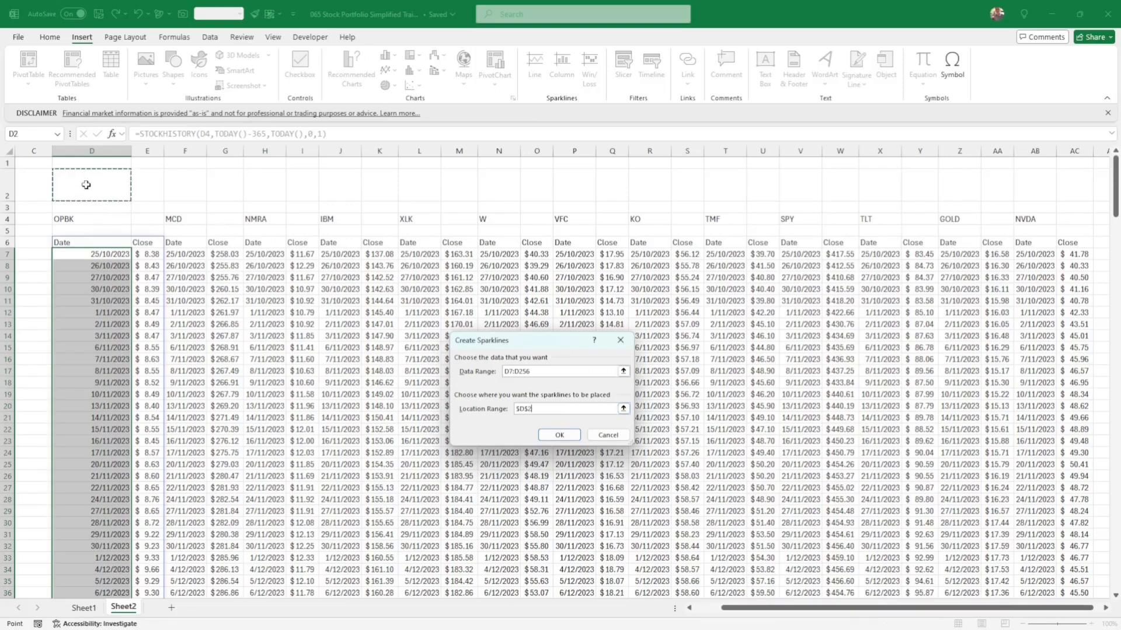
left_click(571, 438)
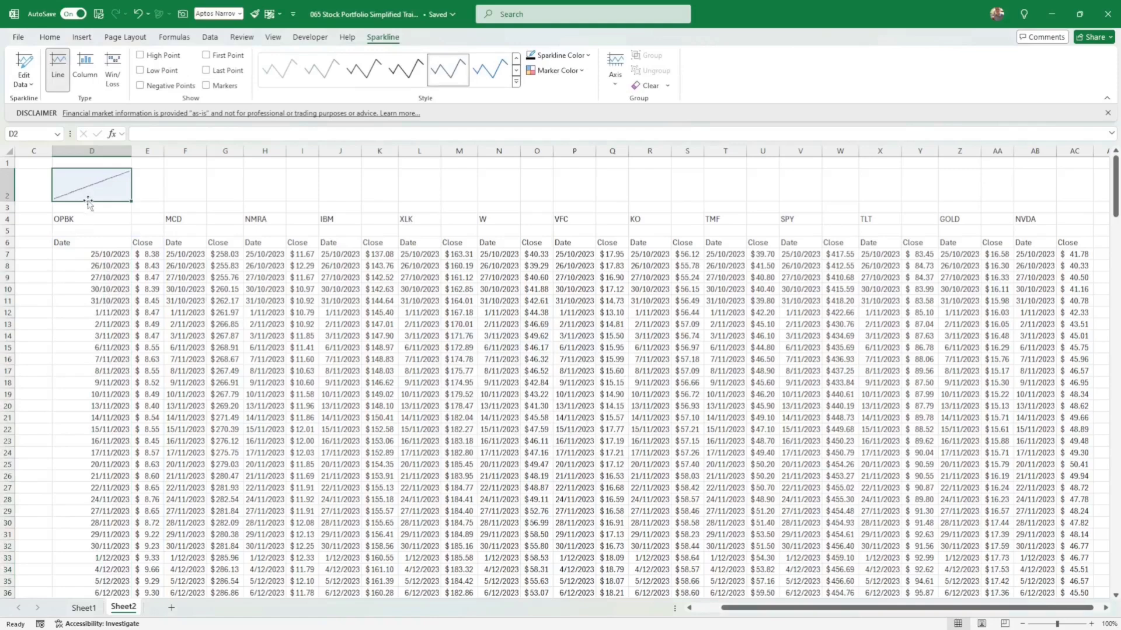
- Copy the D2 sparkline to E2 above OPBK's Close prices, and fill blank cell D1 over D2 to clear it
key("ctrl+c")
left_click(151, 186)
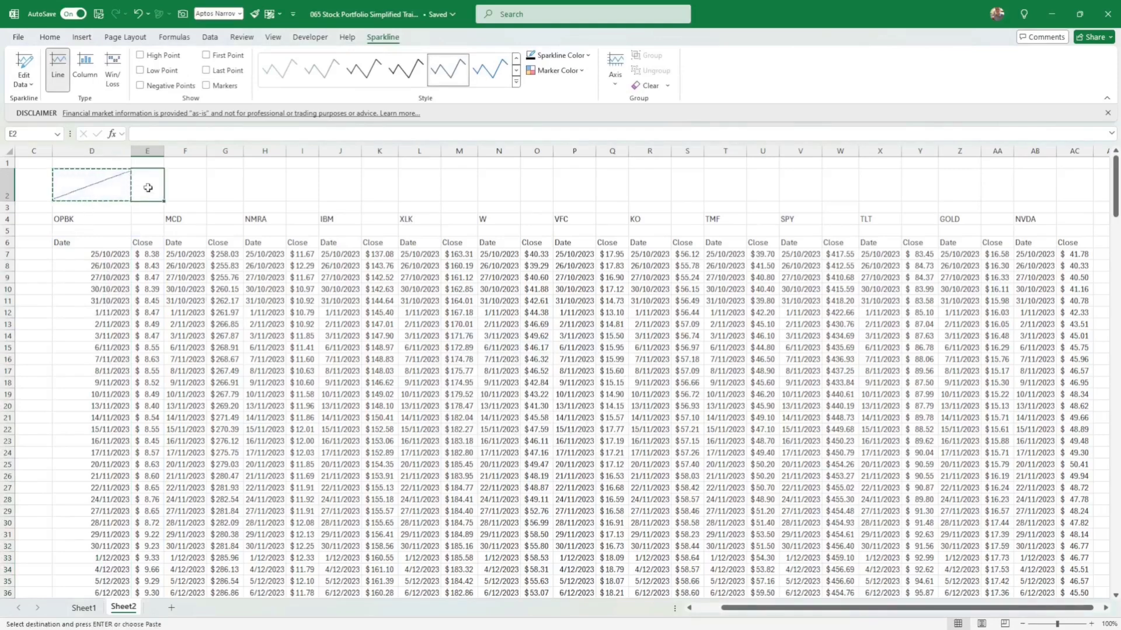
key("ctrl+v")
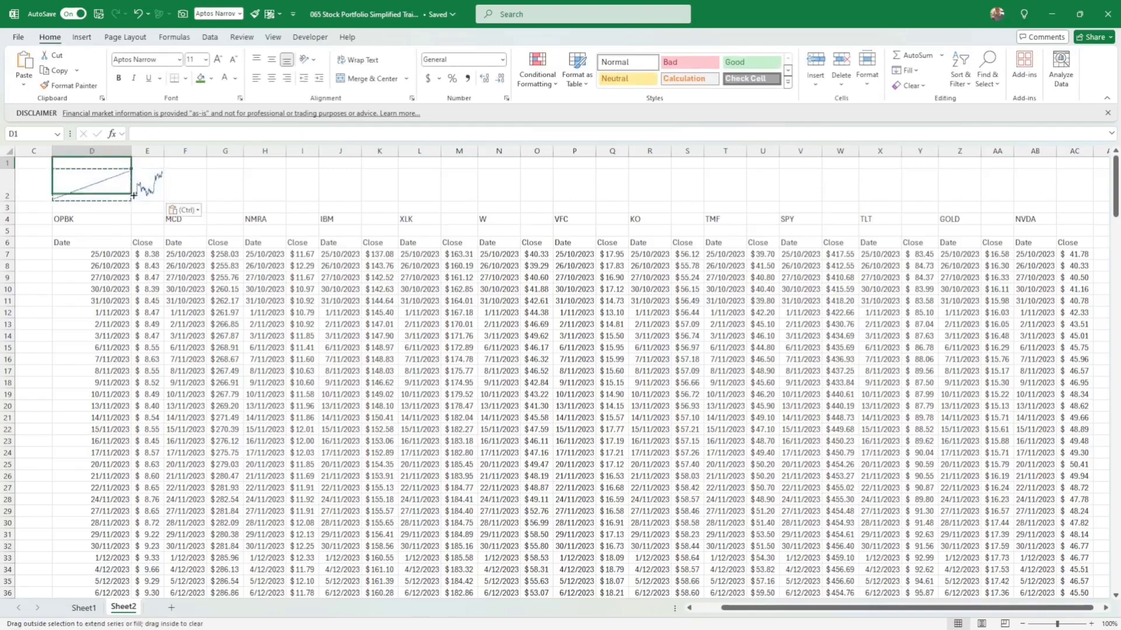
left_click_drag(120, 166, 136, 201)
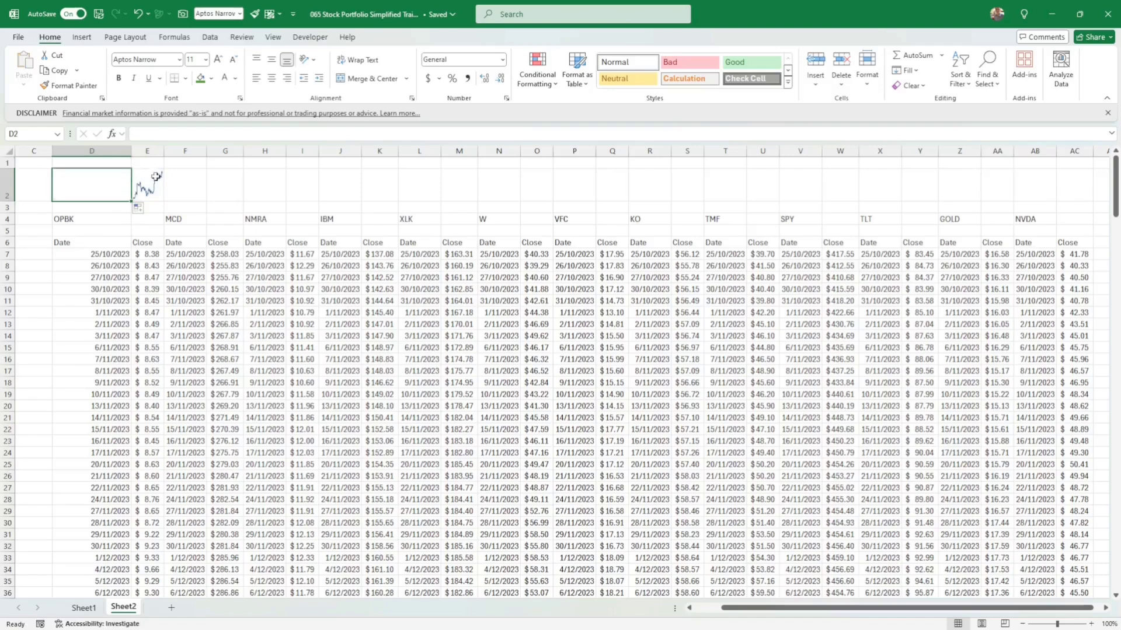
- Widen column E to enlarge the OPBK sparkline in E2 and change its type to Column
left_click(146, 180)
left_click_drag(166, 153, 207, 153)
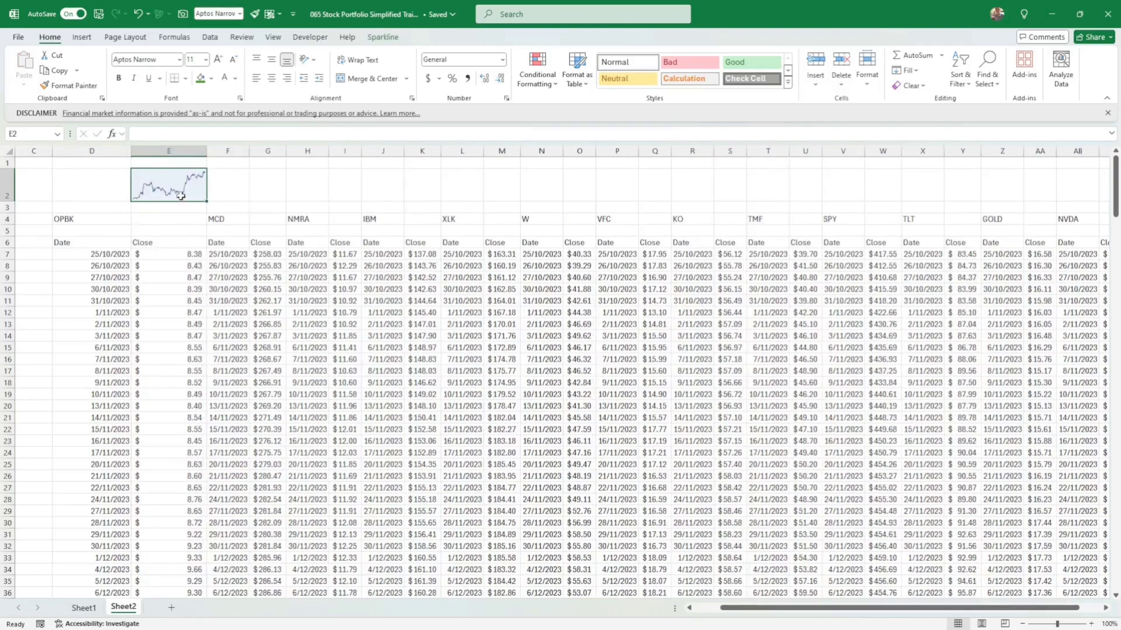
left_click(245, 186)
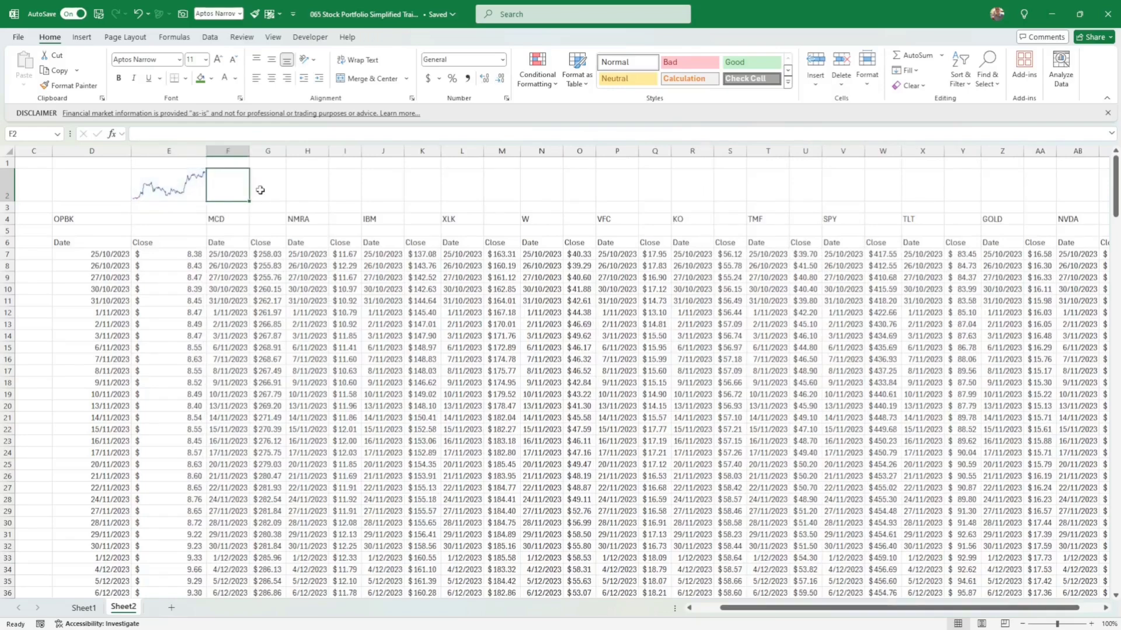
left_click(189, 186)
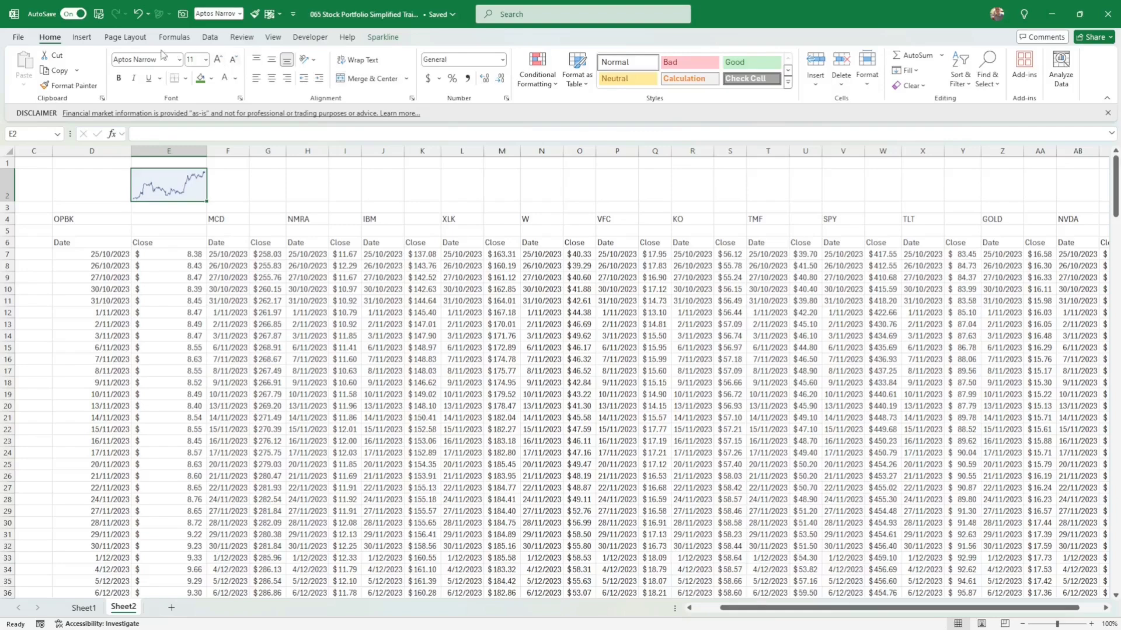
left_click(382, 37)
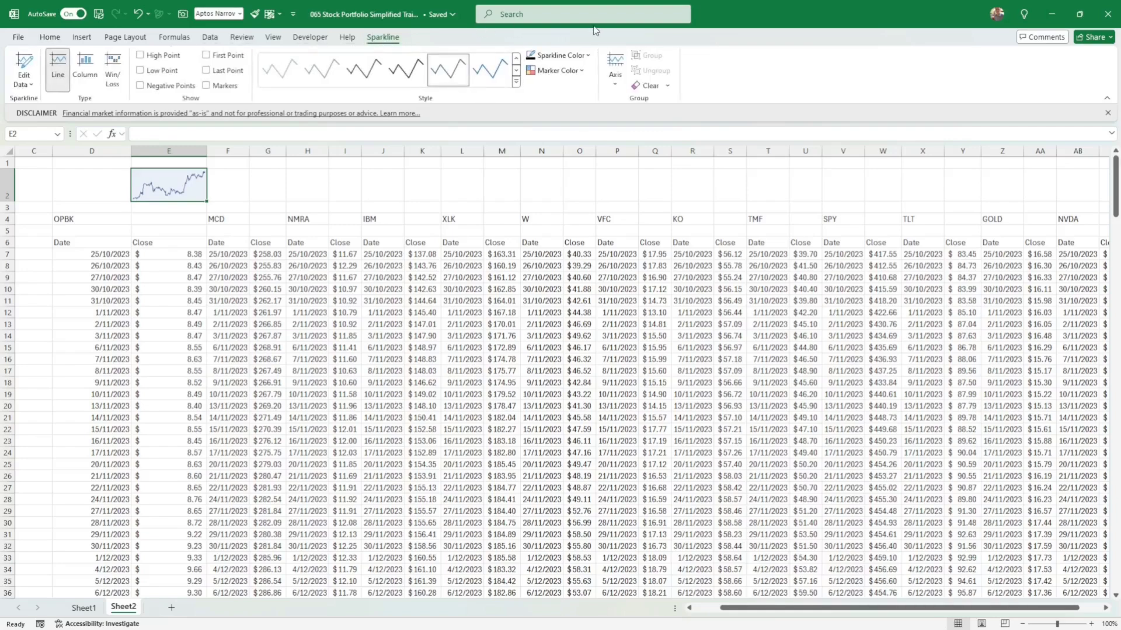
left_click(87, 65)
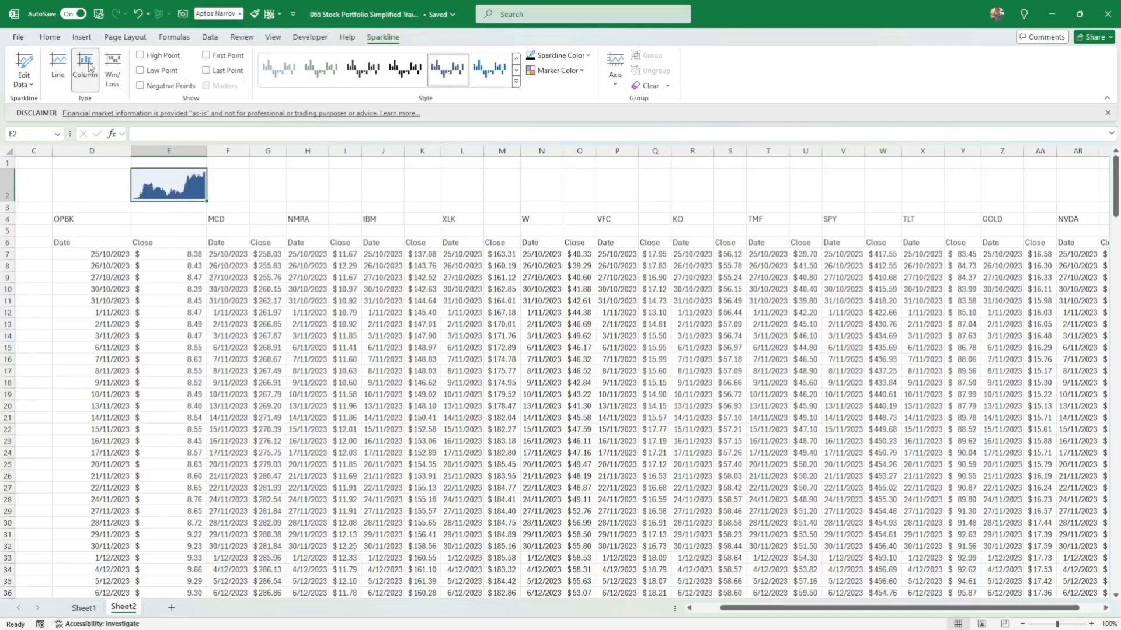
- Copy the column sparkline from E2 to G2 above MCD's Close prices and widen column G
left_click(254, 176)
left_click(193, 180)
left_click(260, 195)
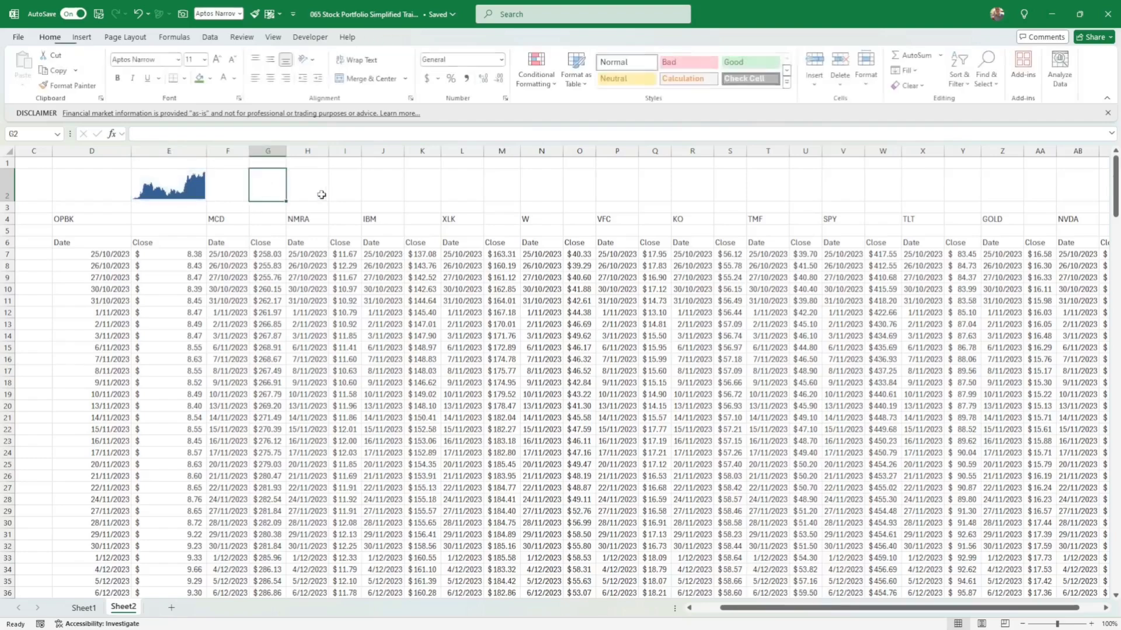
left_click(190, 189)
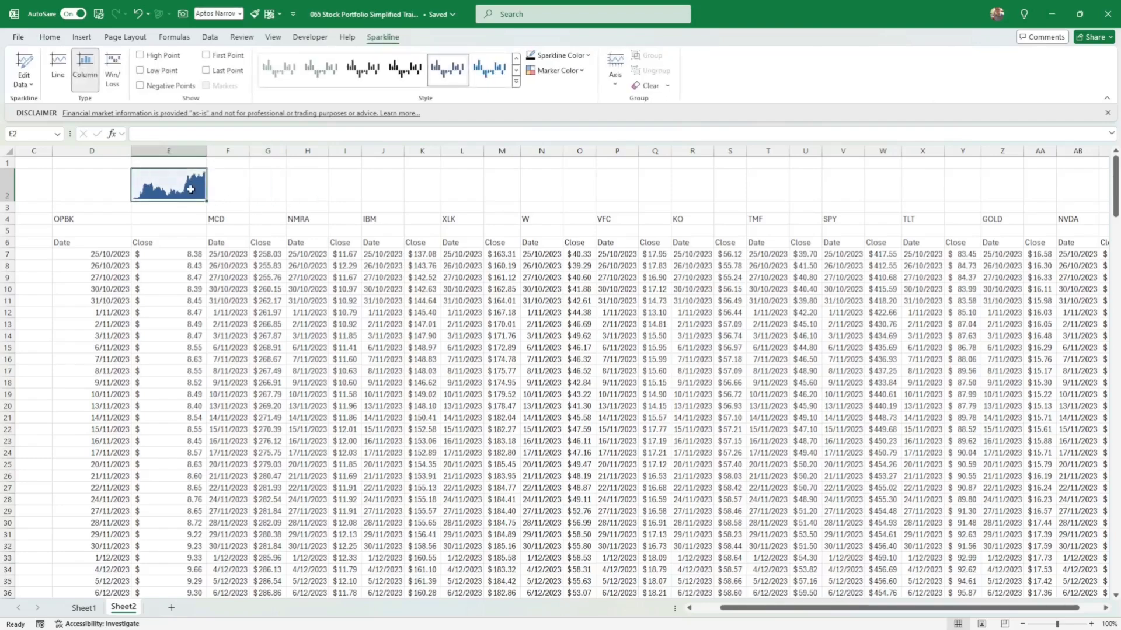
key("ctrl+c")
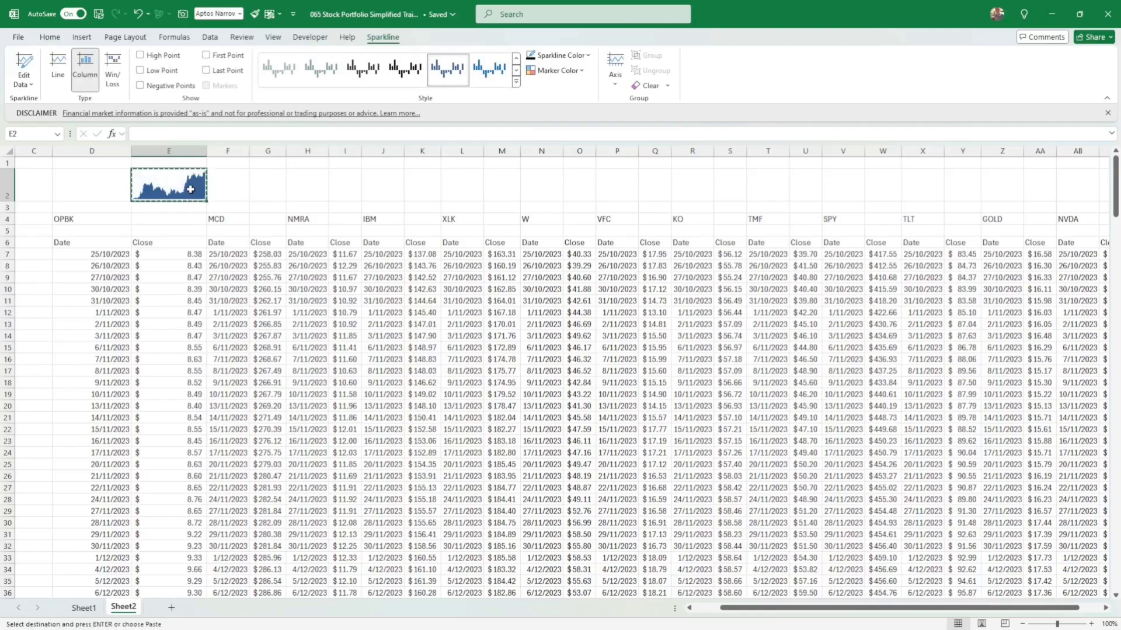
left_click(260, 188)
key("ctrl+v")
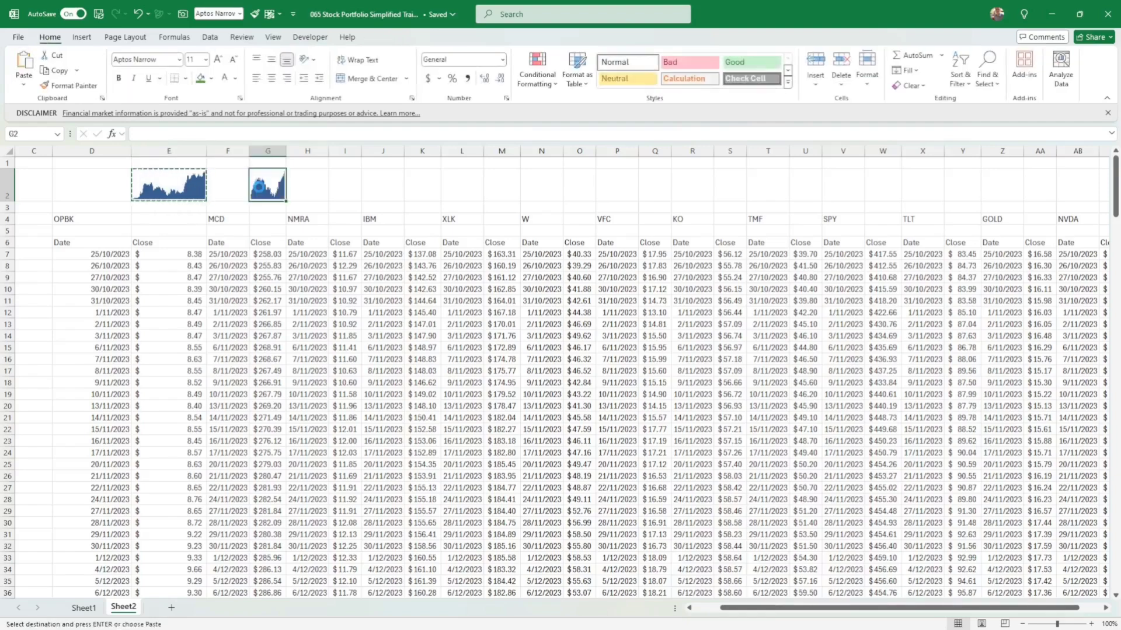
left_click_drag(283, 149, 318, 150)
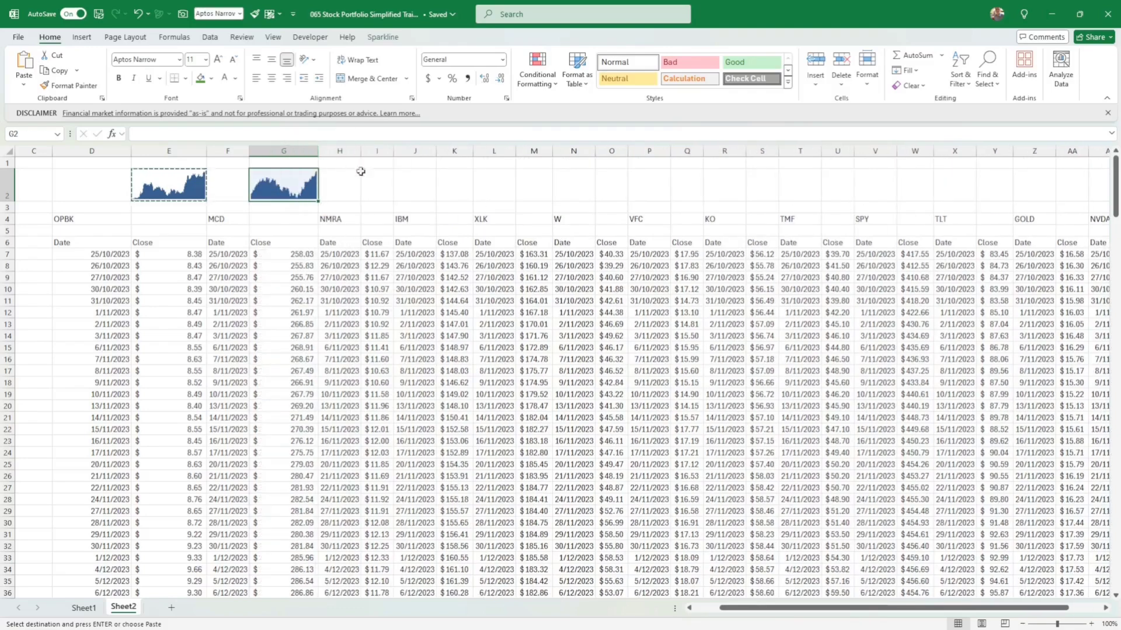
- Copy the G2 column sparkline into I2, K2, M2, O2, Q2 and S2 above the Close prices from NMRA to KO
left_click(382, 186)
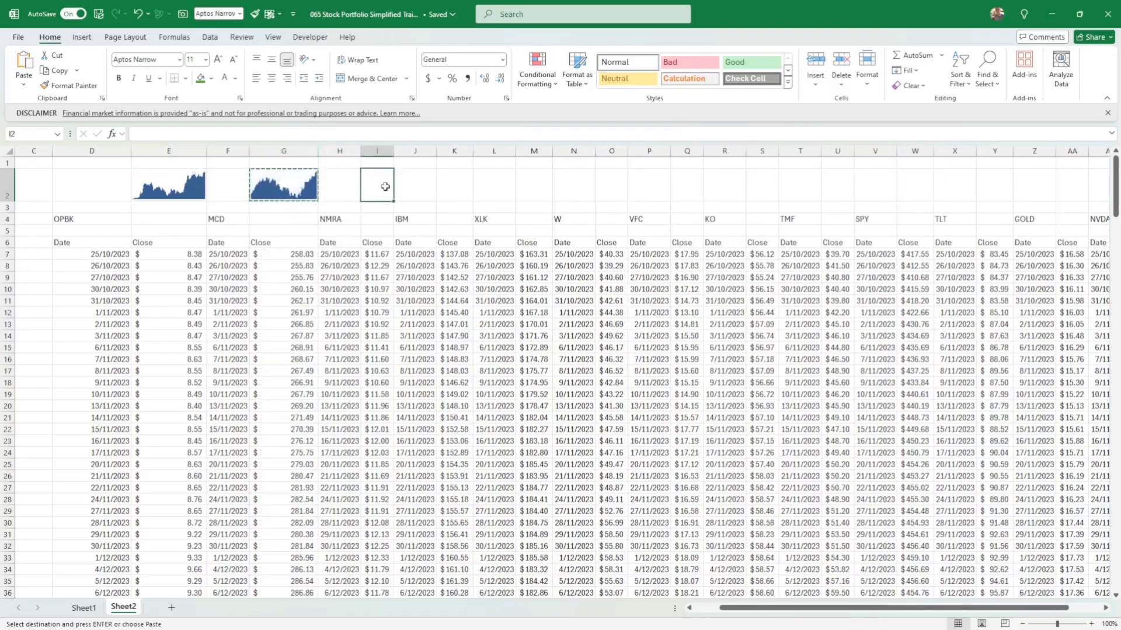
key("ctrl+v")
left_click(454, 185)
key("ctrl+v")
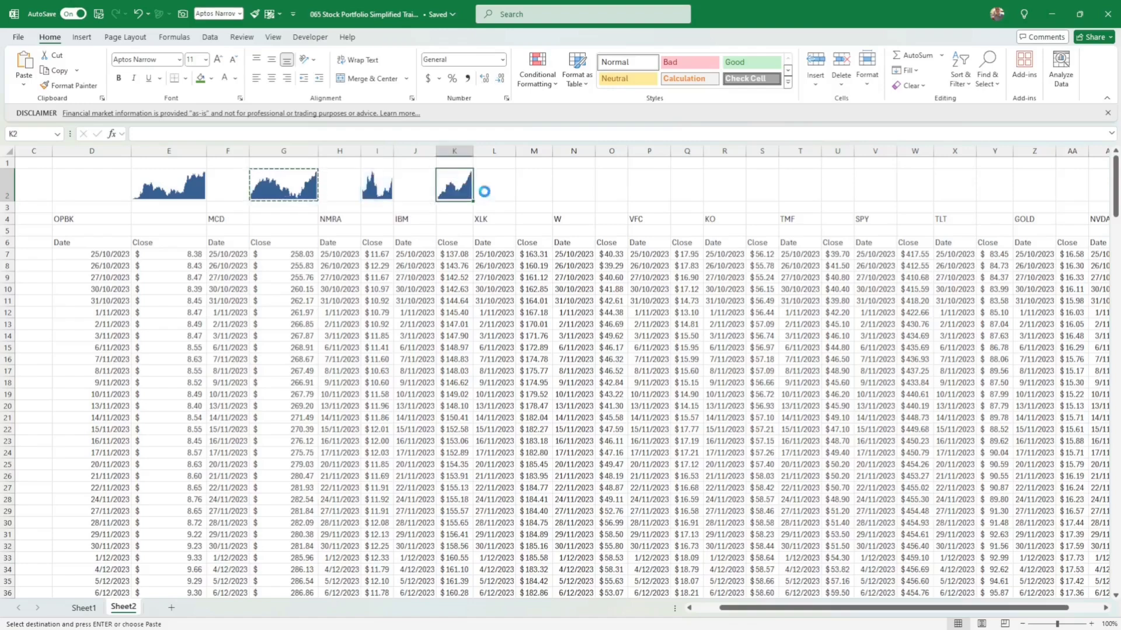
left_click(533, 186)
key("ctrl+v")
left_click(612, 186)
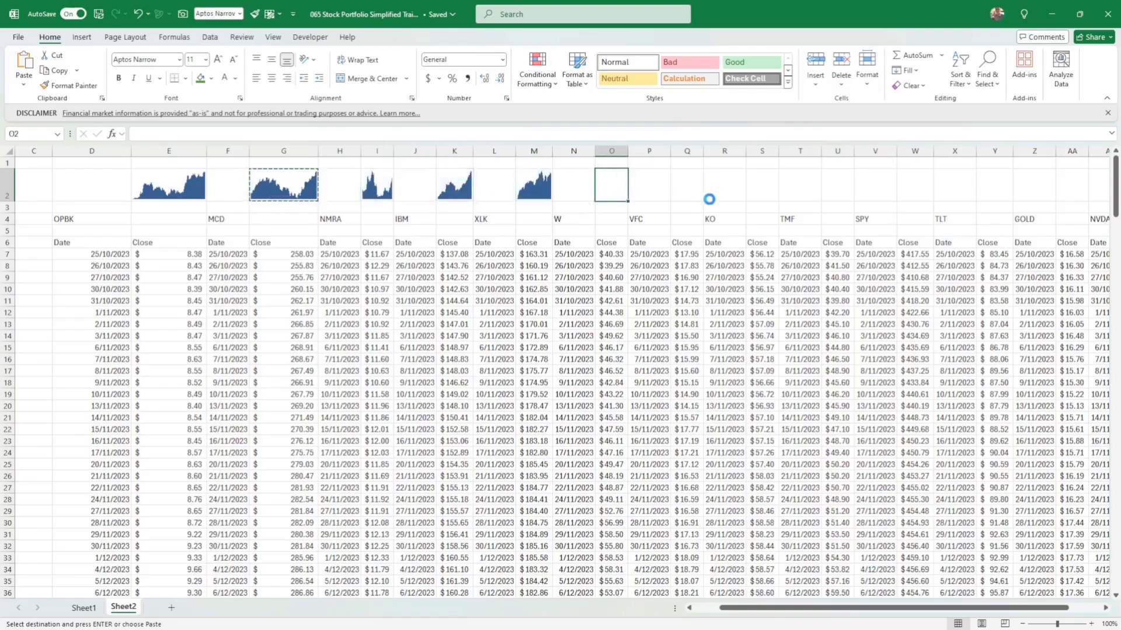
key("ctrl+v")
left_click(687, 185)
key("ctrl+v")
left_click(762, 186)
key("ctrl+v")
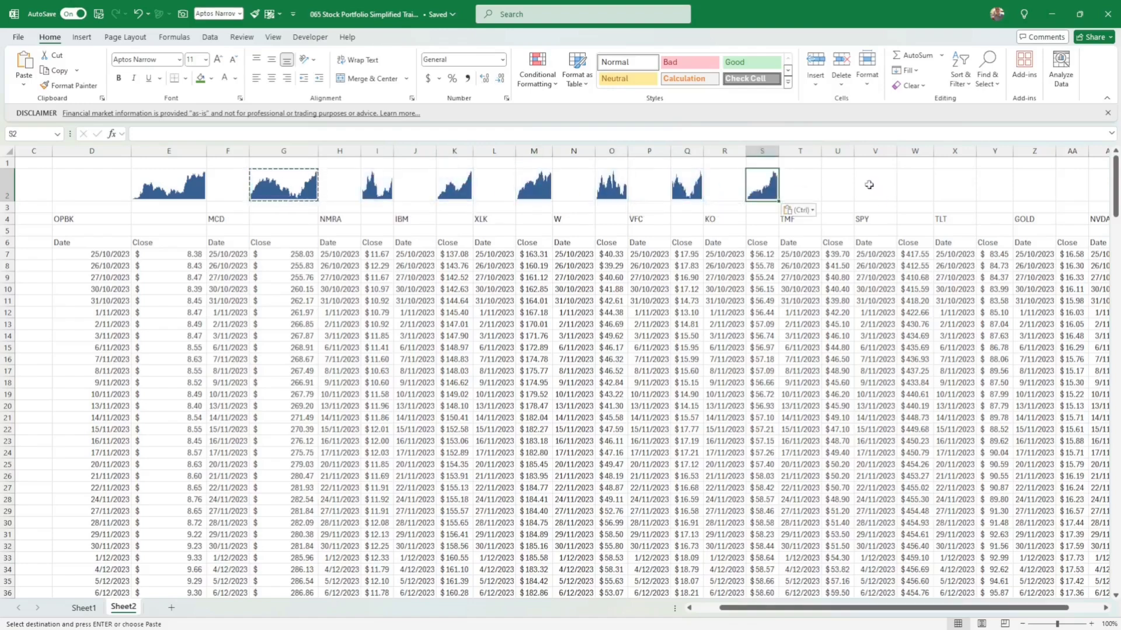
- Paste the same column sparkline into U2, W2, Y2, AA2 and AC2 above the Close prices from TMF to NVDA
left_click(837, 186)
key("ctrl+v")
left_click(906, 185)
key("ctrl+v")
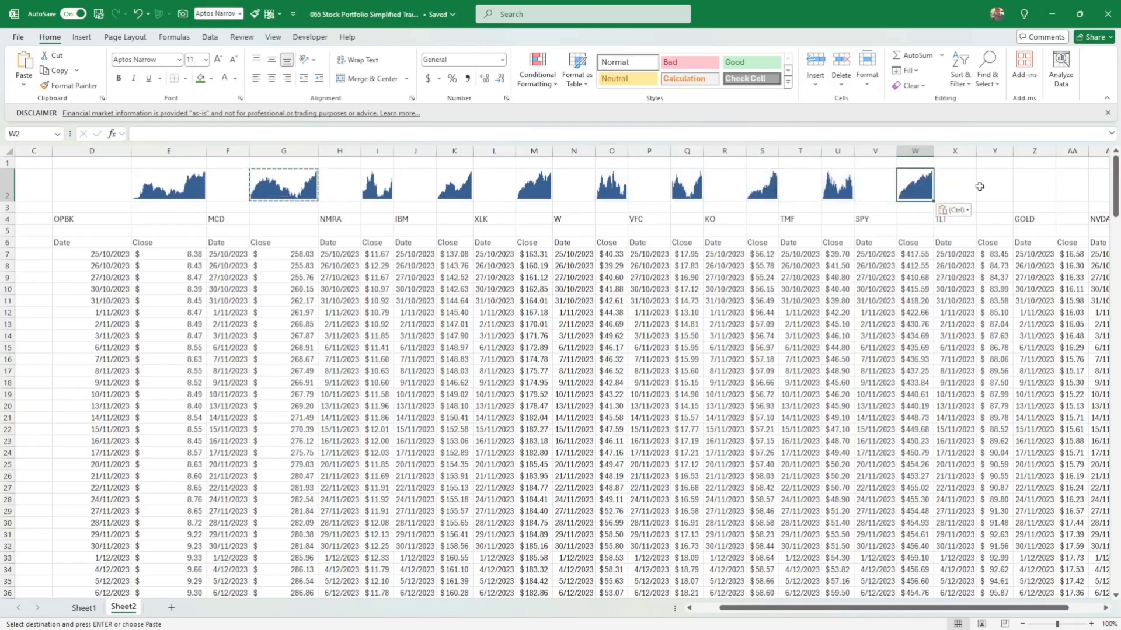
left_click(995, 185)
key("ctrl+v")
key("Right")
key("Right")
key("Right")
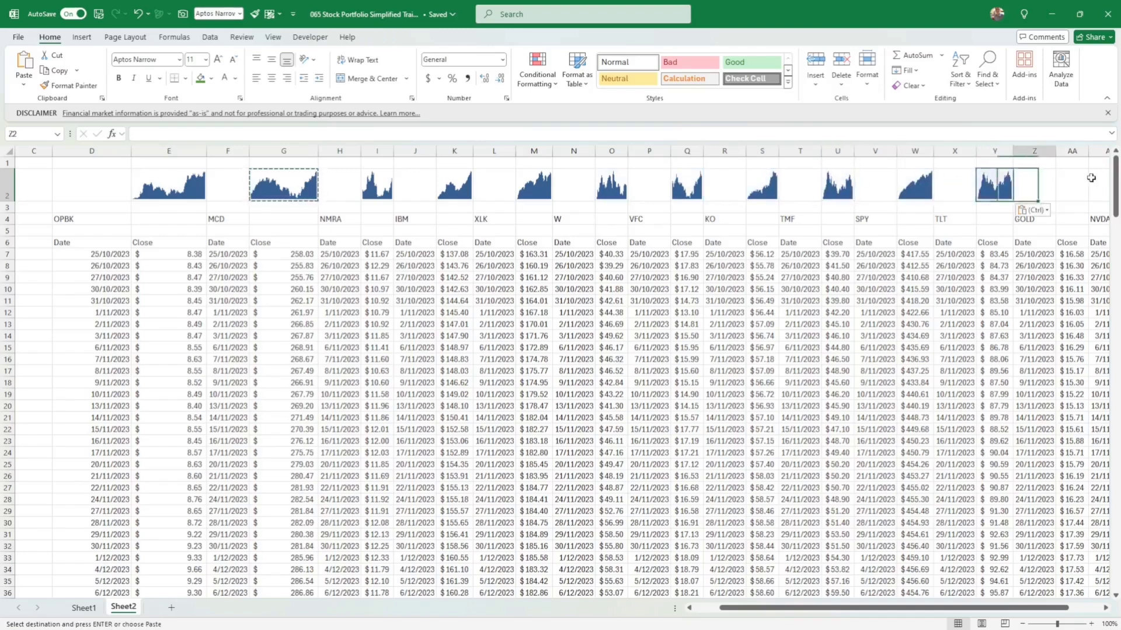
key("Left")
key("Left")
key("Right")
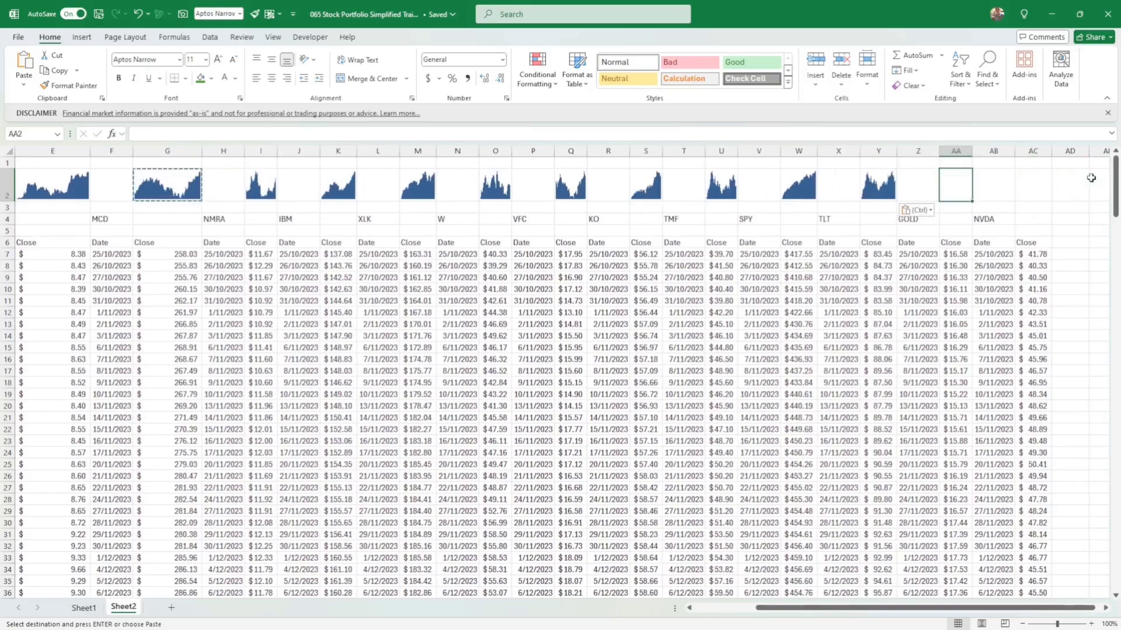
key("ctrl+v")
key("Right")
key("Right")
key("ctrl+v")
- Look over the row 2 sparklines from NVDA back to OPBK's sparkline in E2
key("Left")
key("Left")
key("Left")
key("Left")
key("Left")
key("Left")
key("Left")
key("Left")
key("Left")
key("Left")
key("Left")
key("Left")
key("Left")
key("Left")
key("Left")
key("Left")
key("Left")
key("Left")
key("Left")
key("Left")
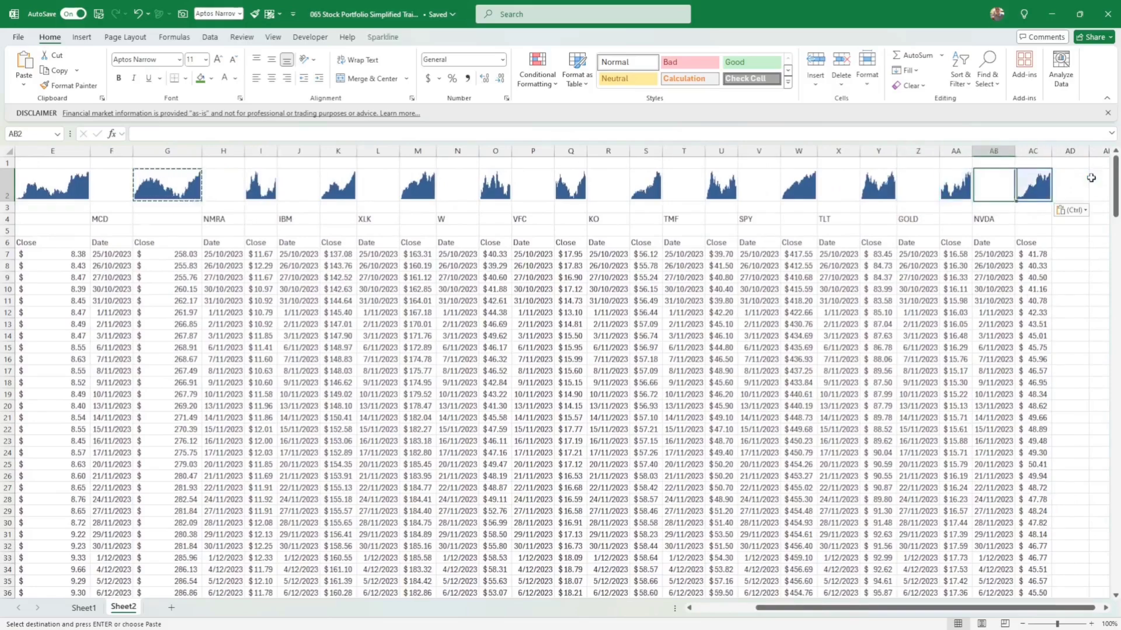
key("Left")
key("Left")
key("Left")
key("Left")
key("Left")
key("Left")
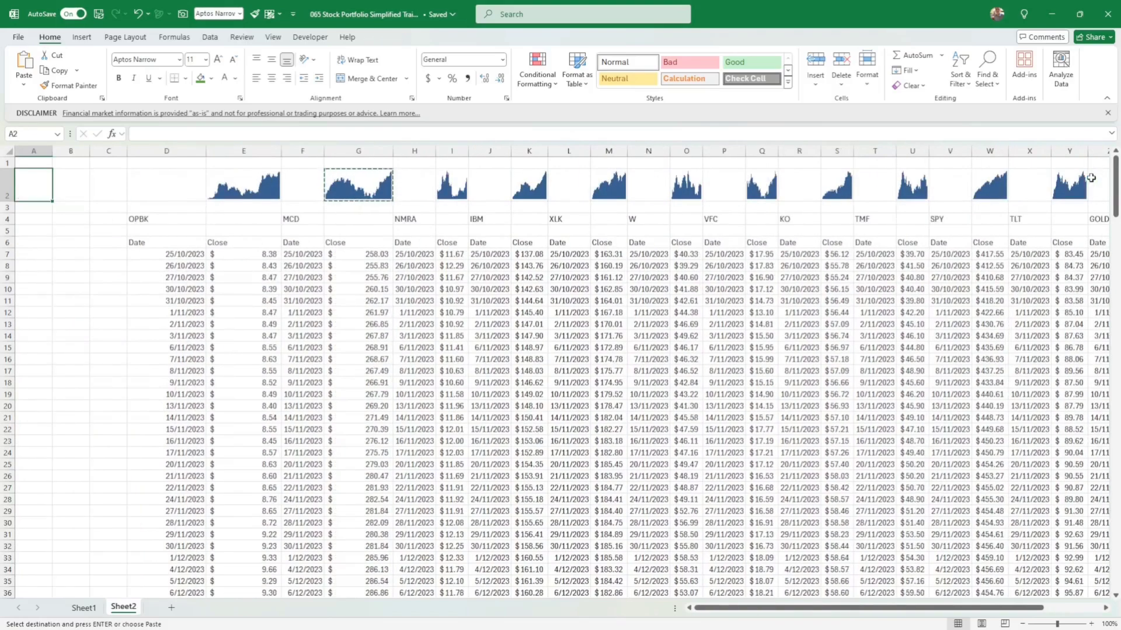
key("Right")
key("Right")
key("Right")
key("Right")
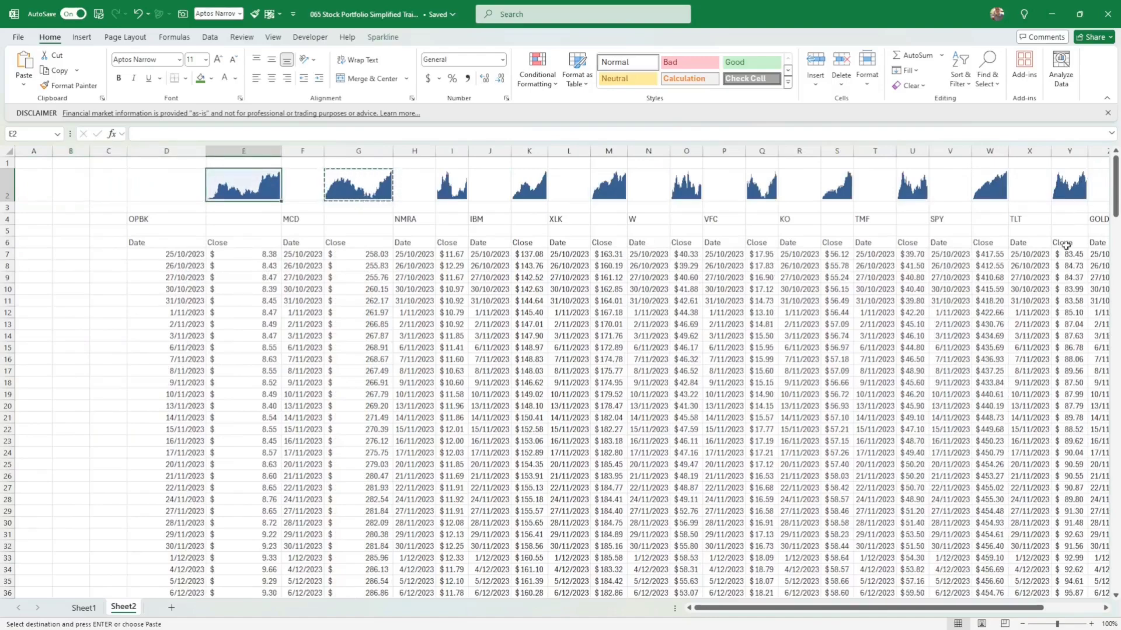
- Insert a column sparkline in Sheet1 cell E5 from the first OPBK Close prices on Sheet2, starting at E7
left_click(84, 608)
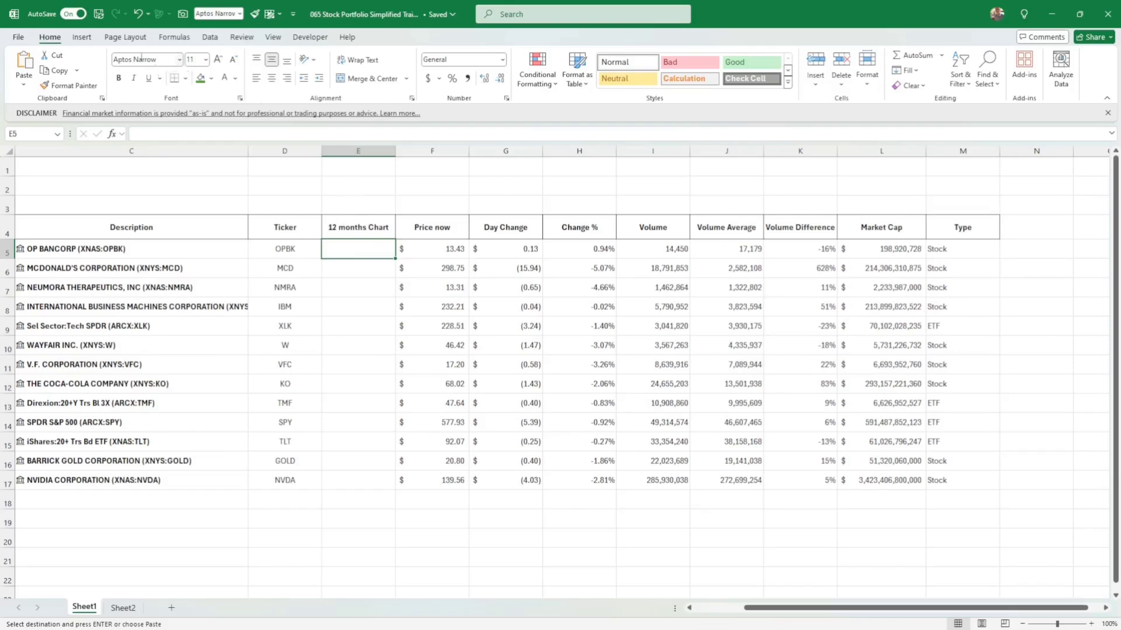
left_click(82, 37)
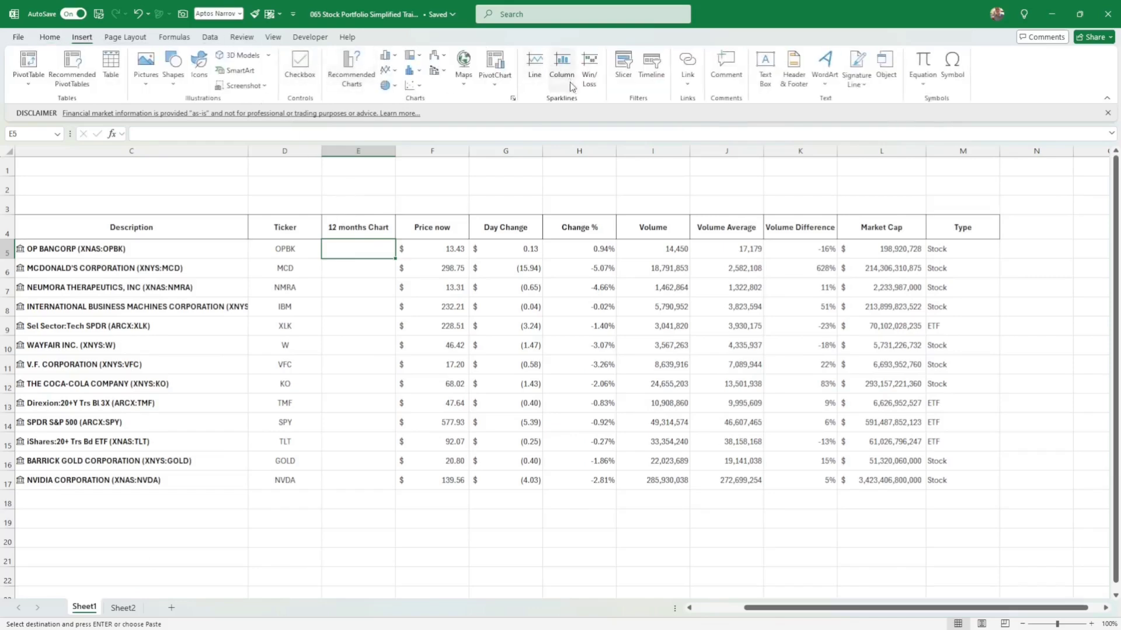
left_click(559, 68)
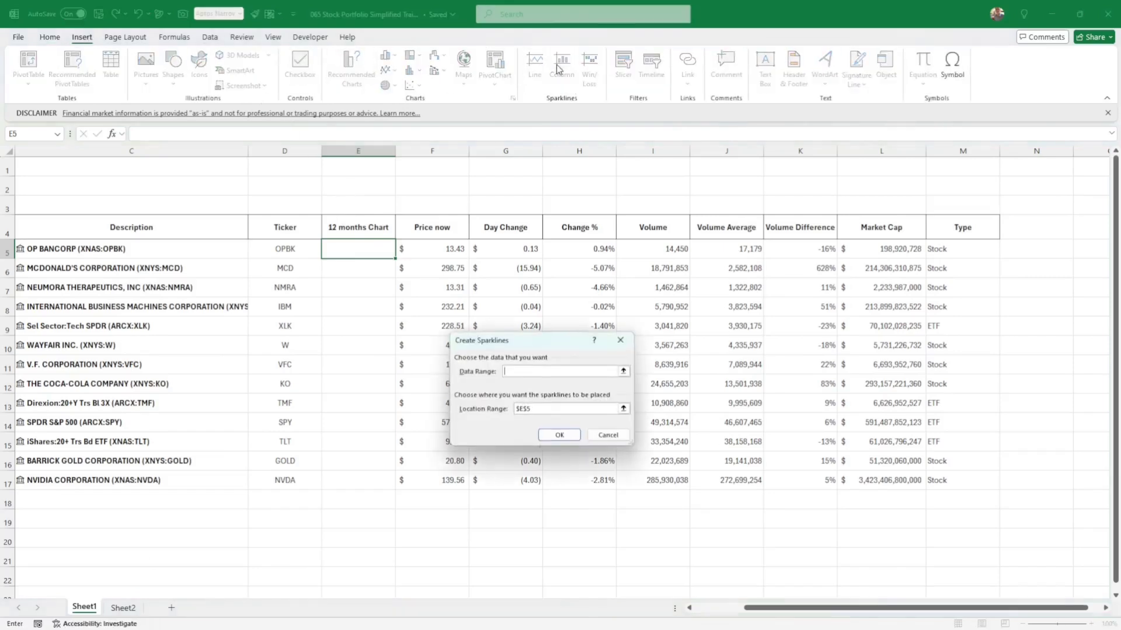
left_click(122, 607)
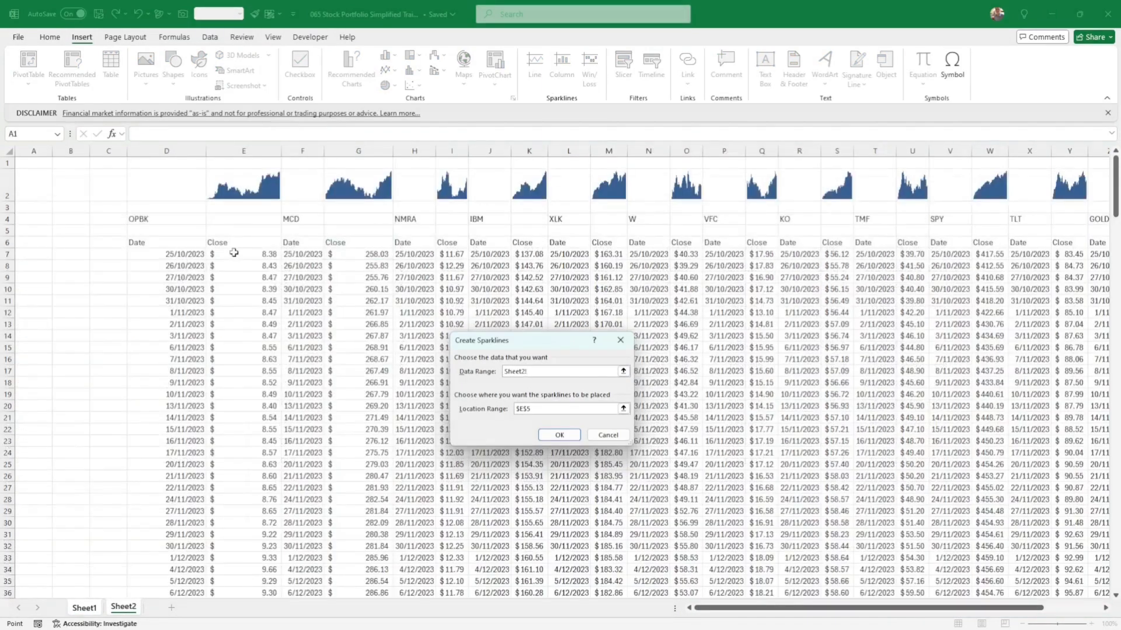
left_click_drag(234, 253, 234, 348)
left_click(559, 435)
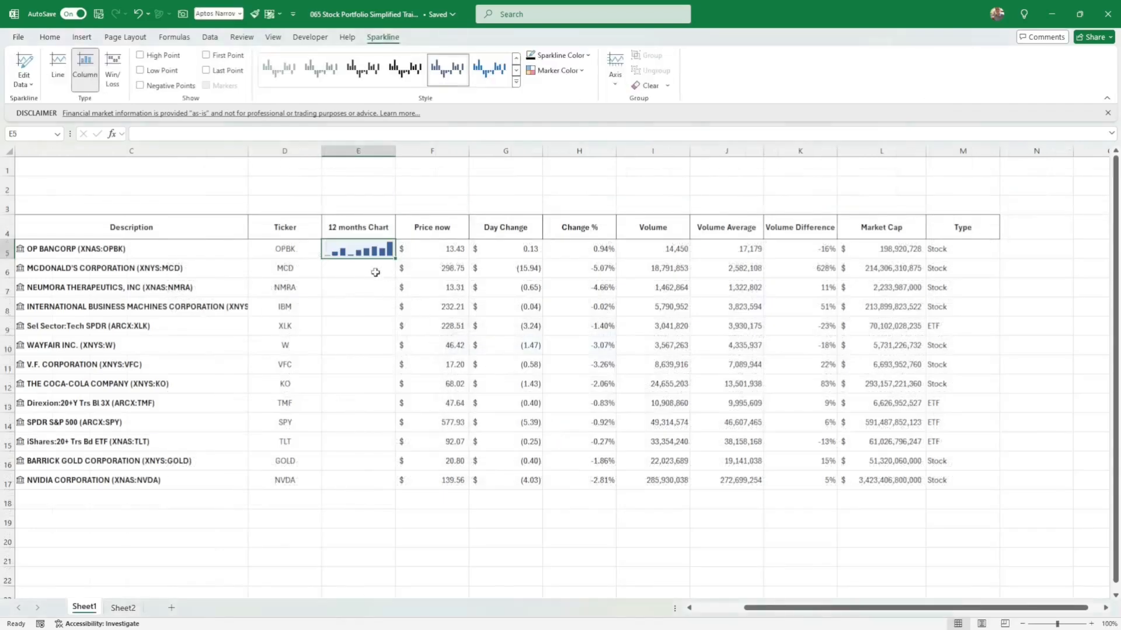
- Clear the sparkline in Sheet1 cell E5 by pasting the blank cell E6 over it
left_click(375, 272)
key("ctrl+c")
key("Up")
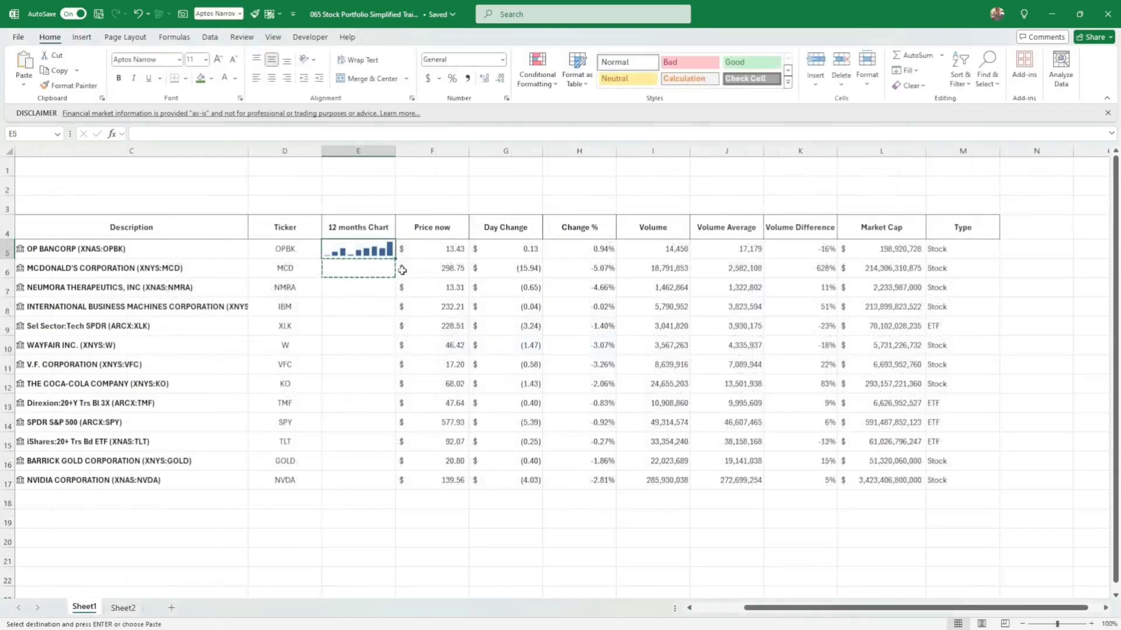
key("ctrl+v")
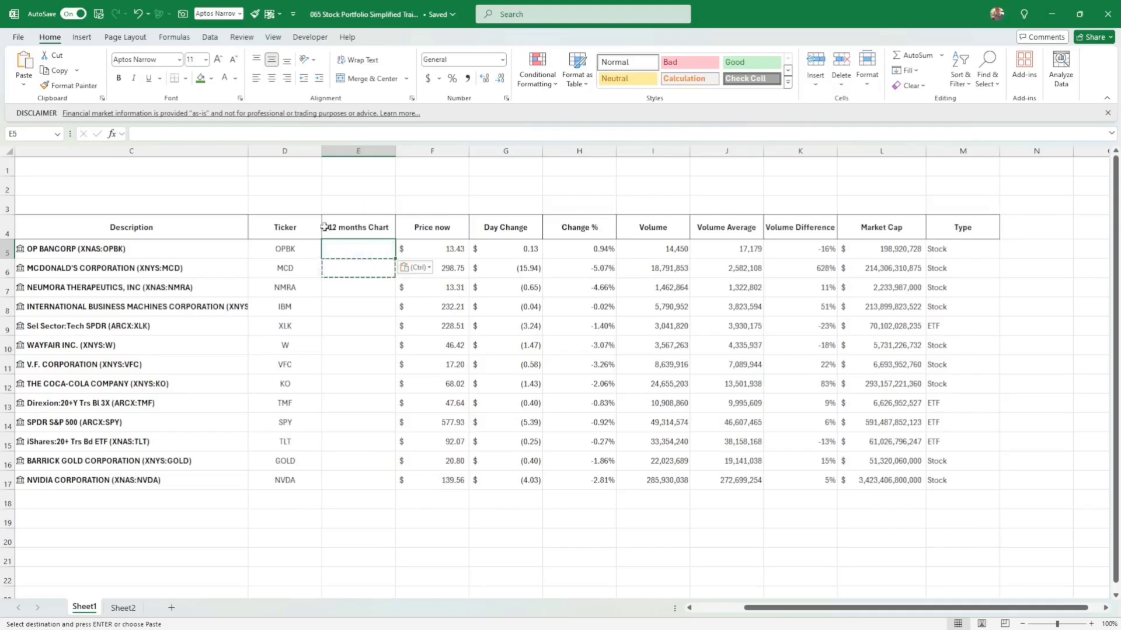
- Move the OPBK column sparkline from Sheet2 cell E2 into the 12 months Chart cell E5 on Sheet1
left_click(123, 608)
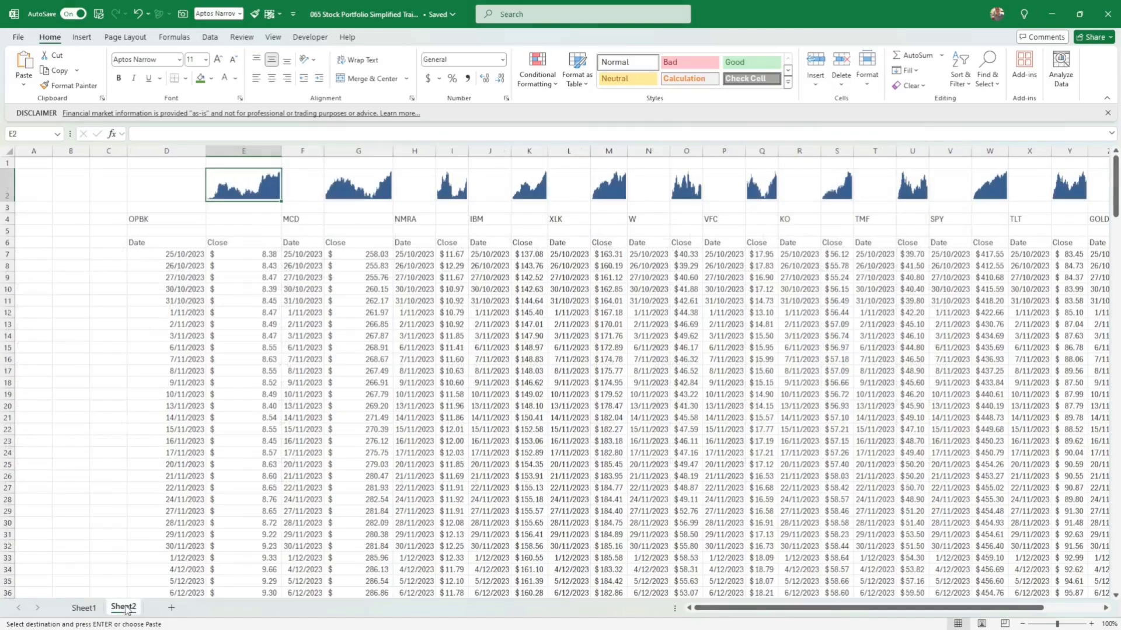
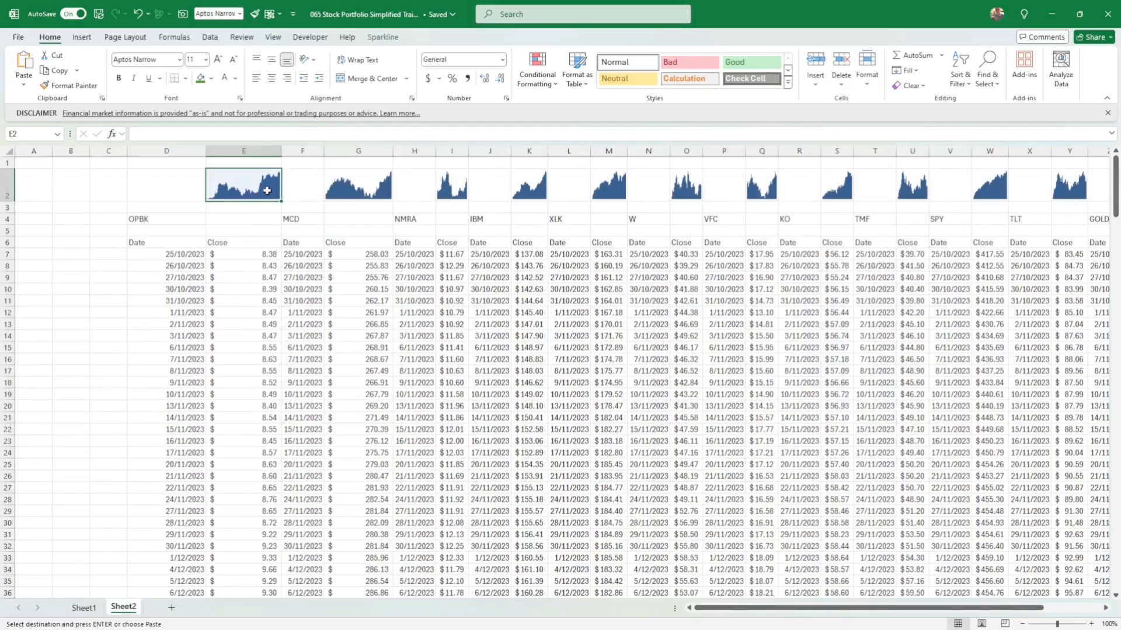
key("ctrl+c")
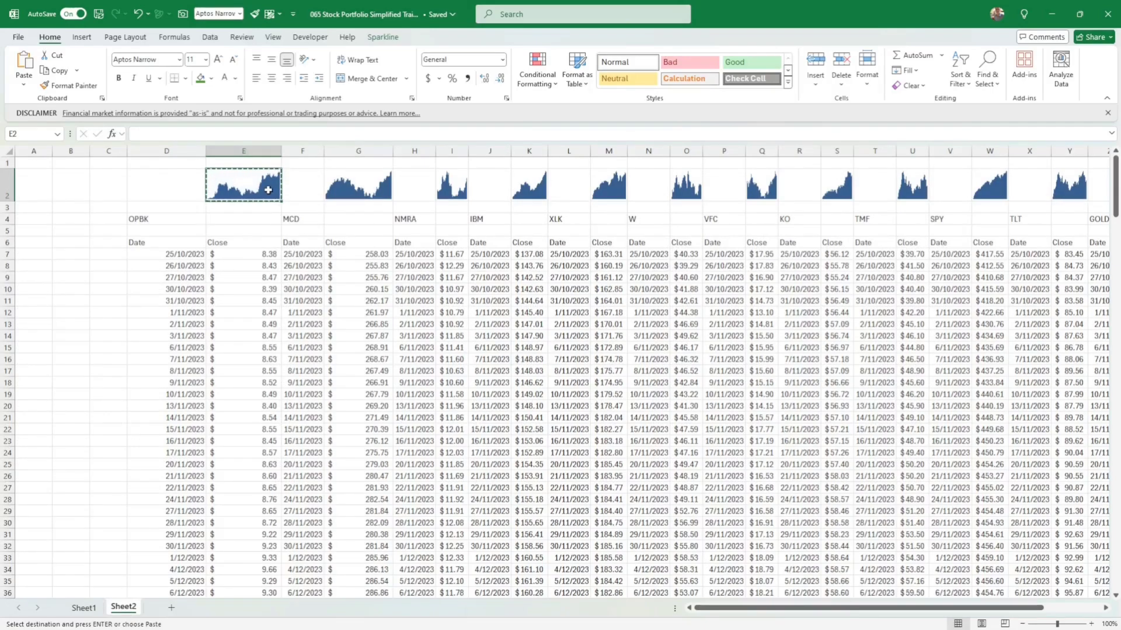
left_click(84, 608)
key("Return")
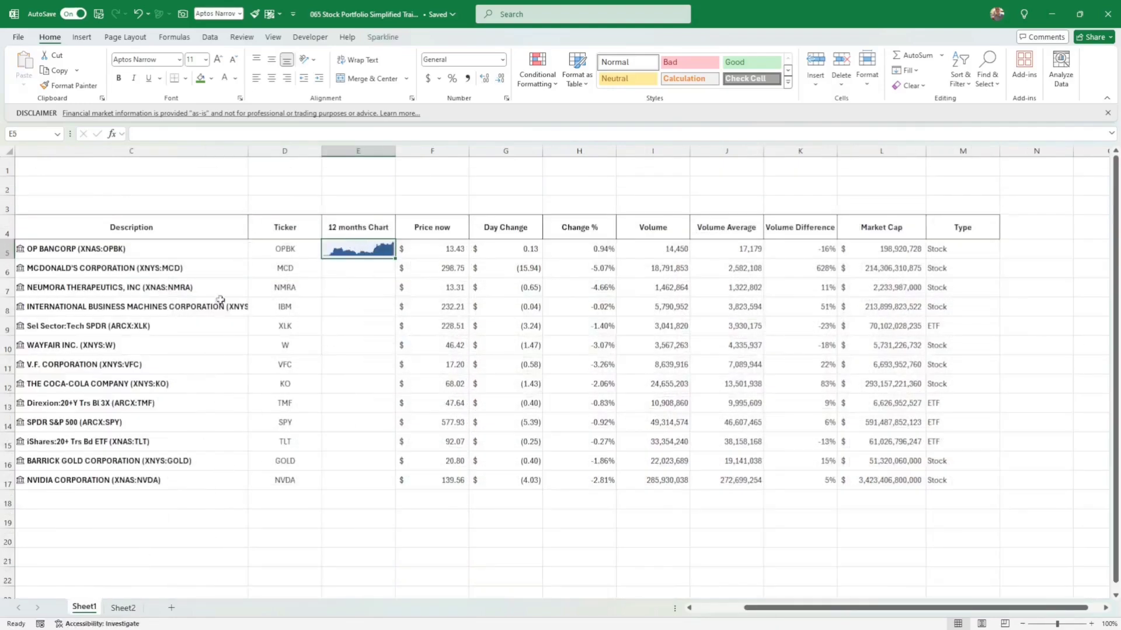
- Move the MCD column sparkline from Sheet2 cell G2 into the 12 months Chart cell E6 on Sheet1
left_click(123, 607)
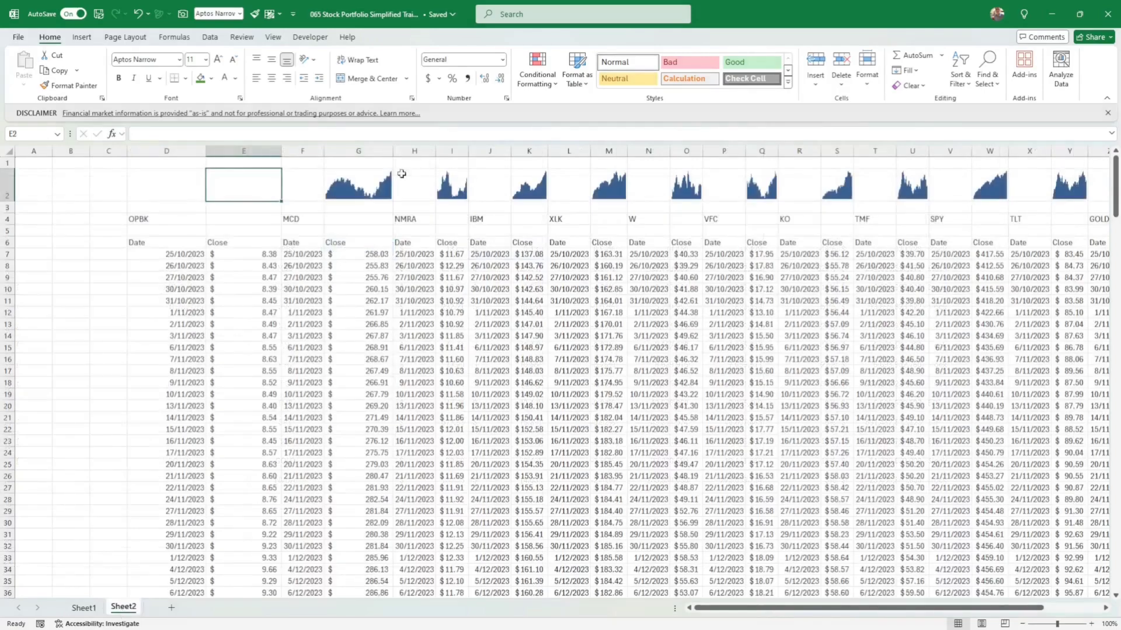
left_click(379, 189)
key("ctrl+c")
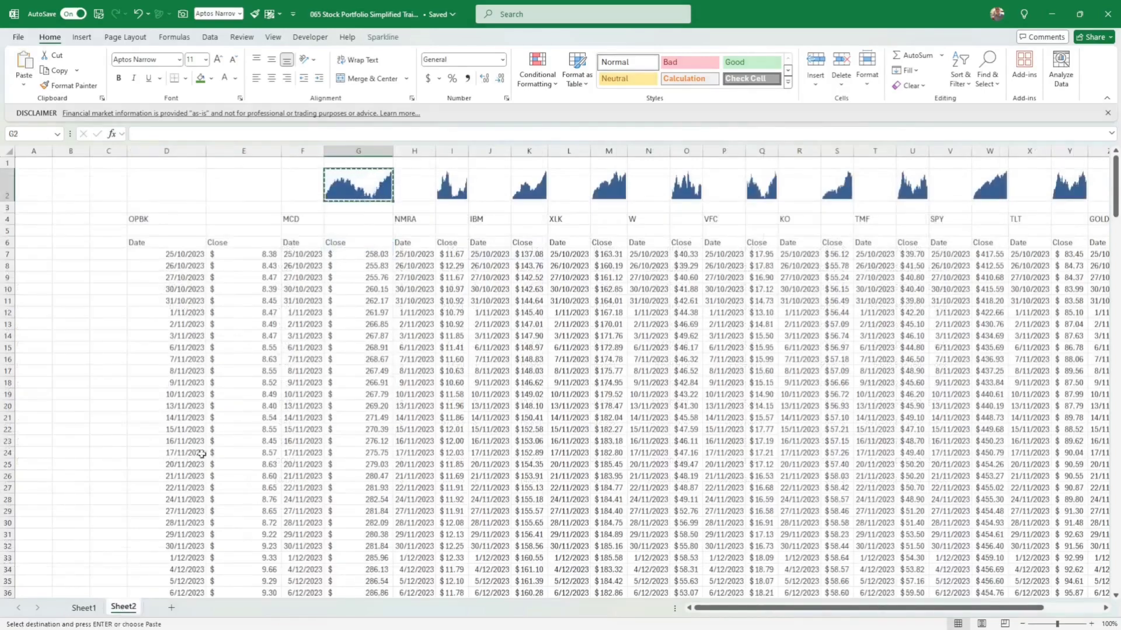
left_click(85, 609)
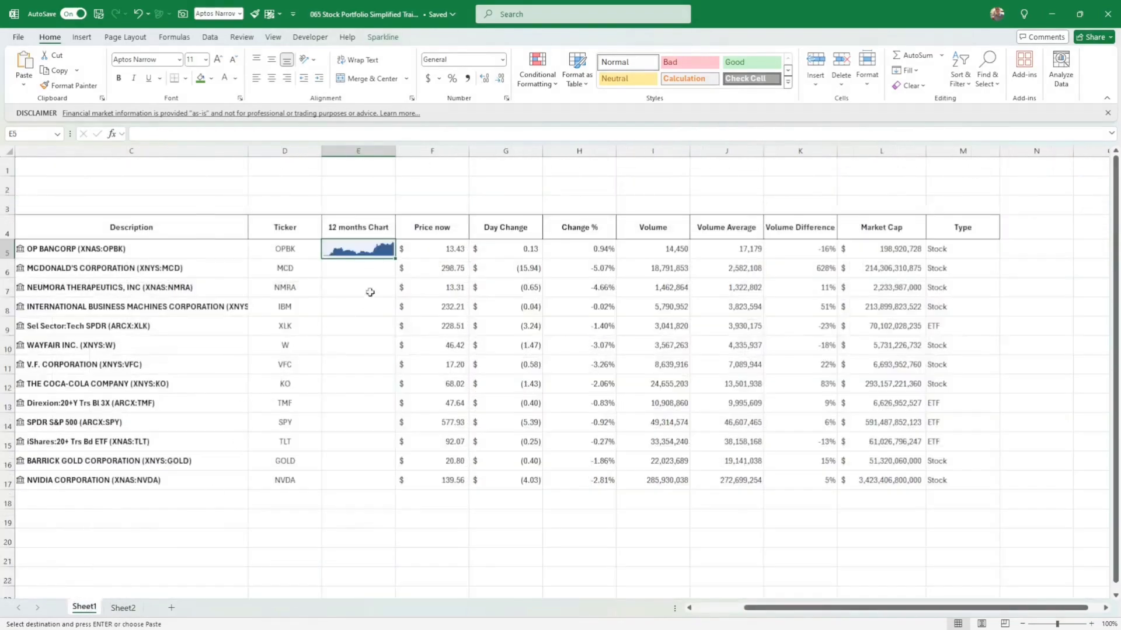
left_click(374, 270)
key("Return")
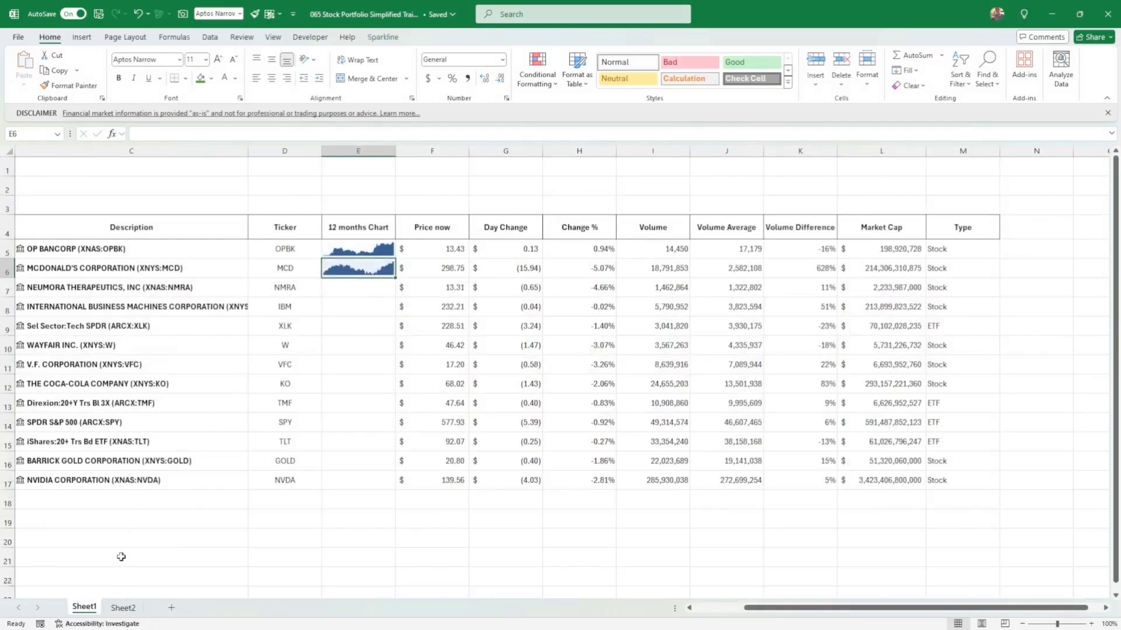
- Move the NMRA column sparkline from Sheet2 cell I2 into the 12 months Chart cell E7 on Sheet1
left_click(124, 608)
left_click(450, 186)
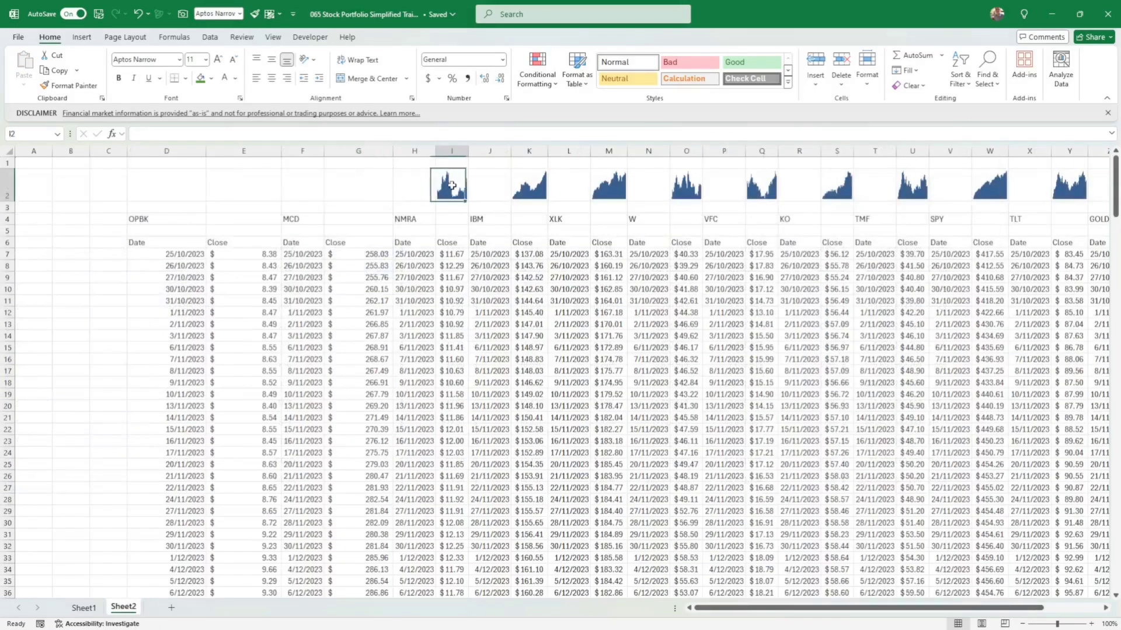
key("ctrl+c")
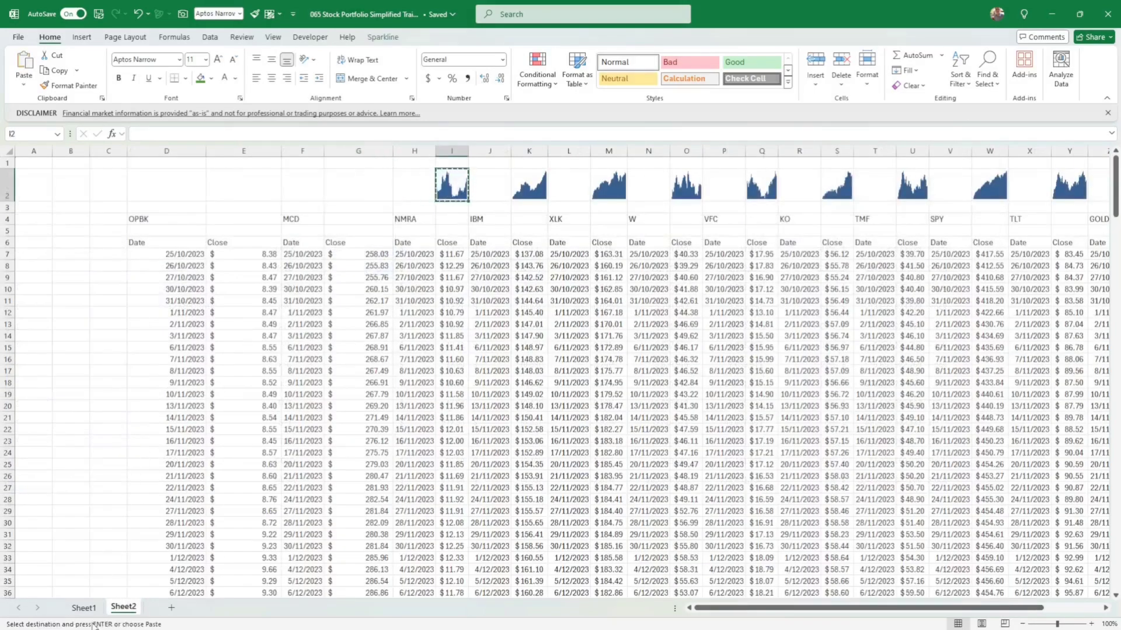
left_click(83, 607)
left_click(348, 294)
key("ctrl+v")
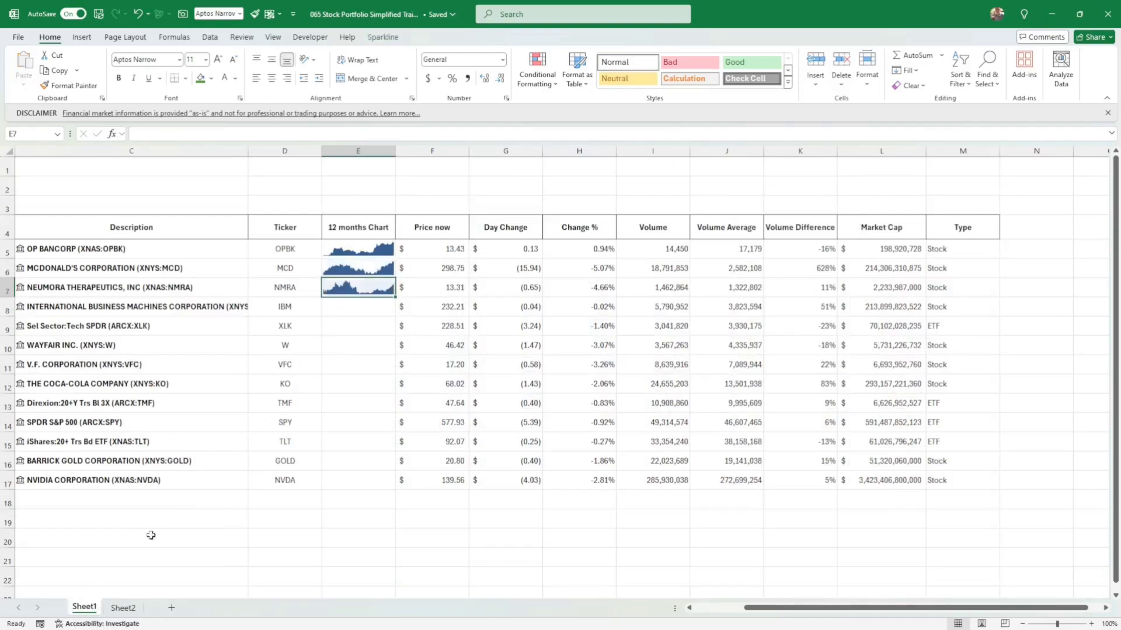
- Move the IBM column sparkline from Sheet2 cell K2 into the 12 months Chart cell E8 on Sheet1
left_click(123, 608)
left_click(529, 186)
key("ctrl+x")
left_click(84, 607)
left_click(344, 307)
key("ctrl+v")
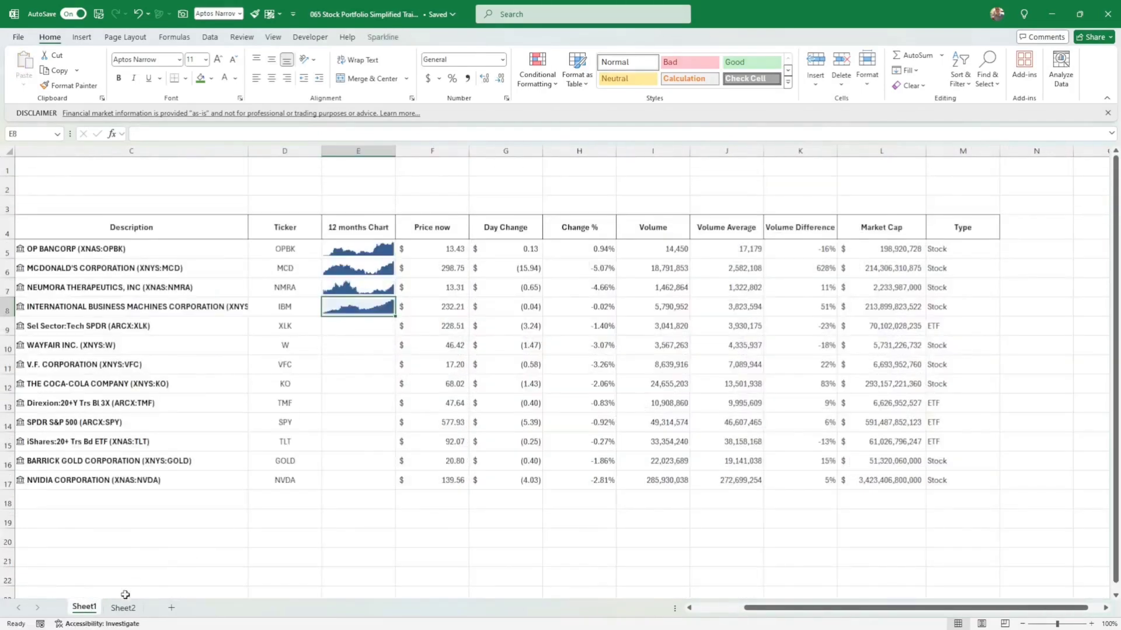
- Move the XLK column sparkline from Sheet2 cell M2 into the 12 months Chart cell E9 on Sheet1
left_click(123, 608)
left_click(608, 186)
key("ctrl+x")
left_click(84, 608)
left_click(343, 326)
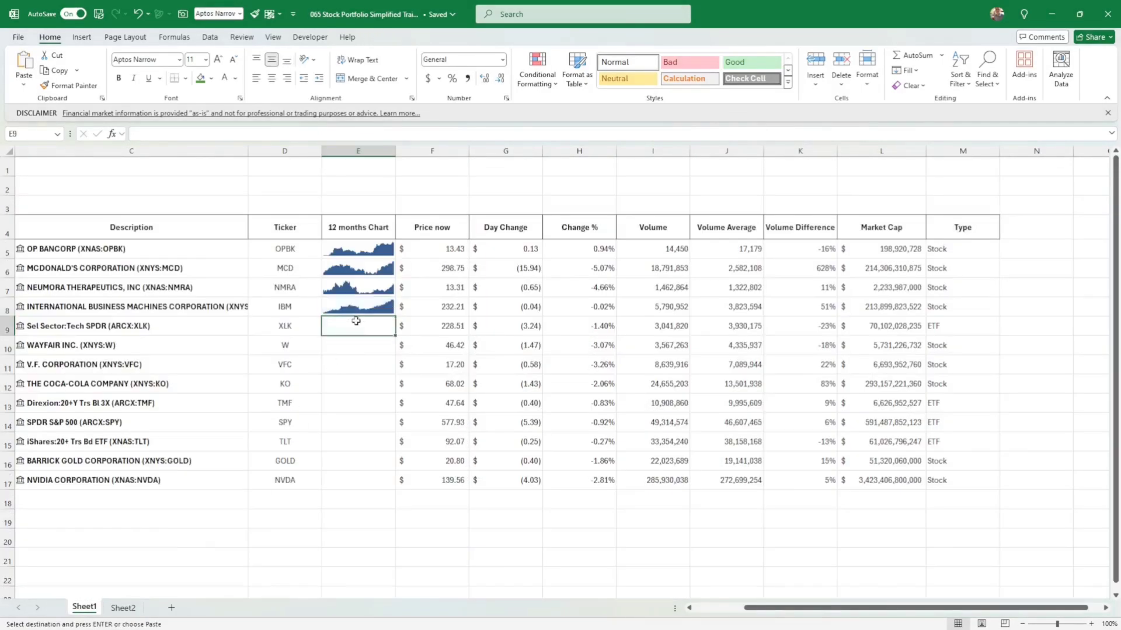
key("ctrl+v")
- Move the W (Wayfair) column sparkline from Sheet2 cell O2 into the 12 months Chart cell E10 on Sheet1
left_click(123, 608)
left_click(682, 186)
key("ctrl+x")
left_click(83, 607)
left_click(344, 346)
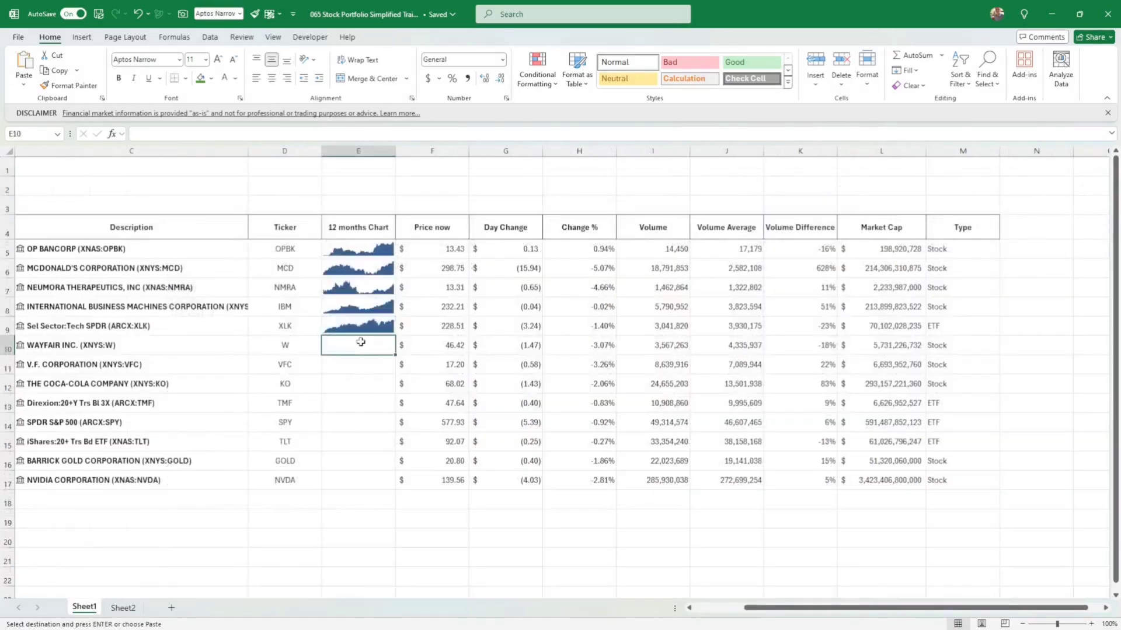
key("ctrl+v")
- Move the VFC column sparkline from Sheet2 cell Q2 into the 12 months Chart cell E11 on Sheet1
left_click(123, 608)
left_click(762, 186)
key("ctrl+x")
left_click(83, 607)
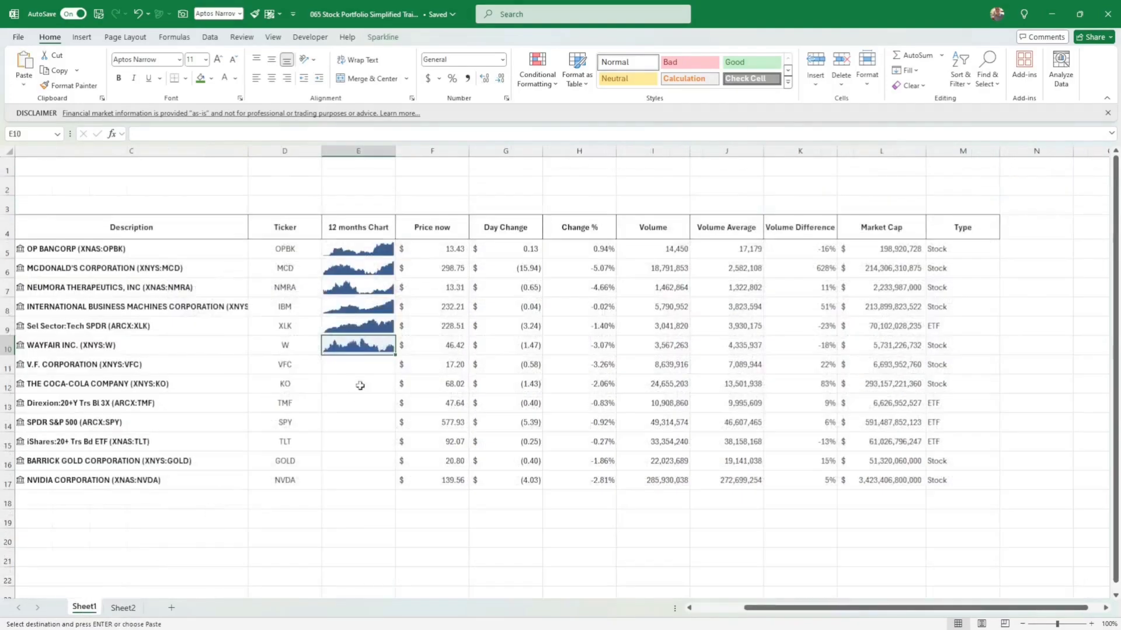
left_click(344, 365)
key("ctrl+v")
- Move the KO column sparkline from Sheet2 cell S2 into the 12 months Chart cell E12 on Sheet1
left_click(123, 608)
left_click(837, 186)
key("ctrl+x")
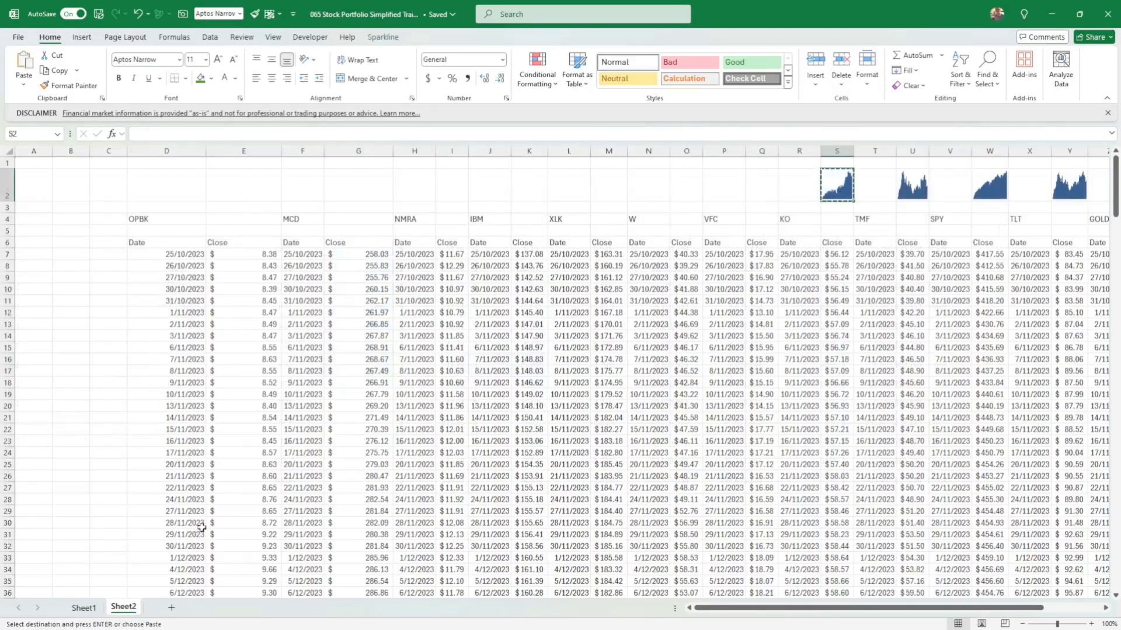
left_click(84, 608)
left_click(344, 385)
key("ctrl+v")
- Move the TMF column sparkline from Sheet2 cell U2 into the 12 months Chart cell E13 on Sheet1
left_click(124, 607)
left_click(899, 186)
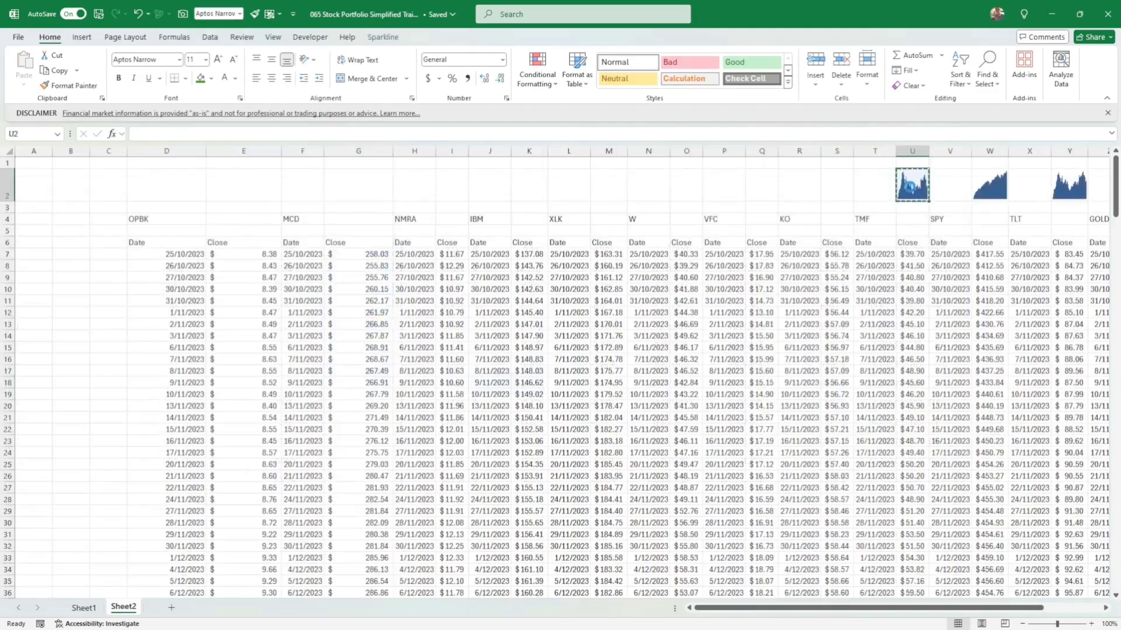
key("ctrl+x")
left_click(83, 608)
left_click(344, 403)
key("ctrl+v")
- Move the SPY column sparkline from Sheet2 cell W2 into the 12 months Chart cell E14 on Sheet1
left_click(123, 607)
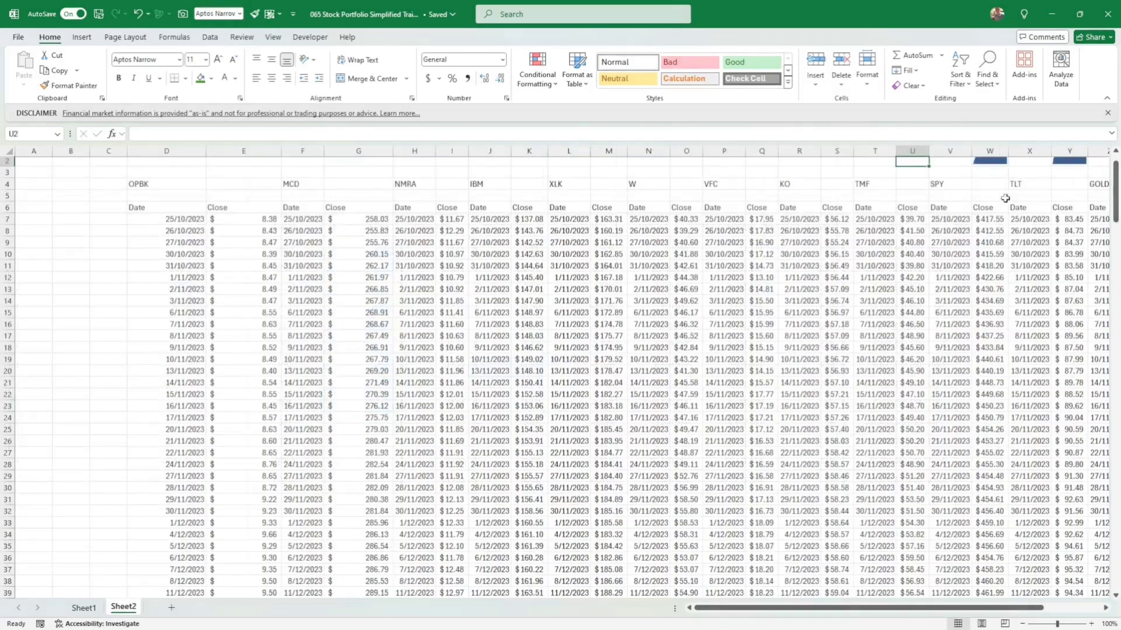
scroll(992, 351, "up", 1)
left_click(998, 186)
key("ctrl+x")
left_click(83, 607)
left_click(344, 421)
key("ctrl+v")
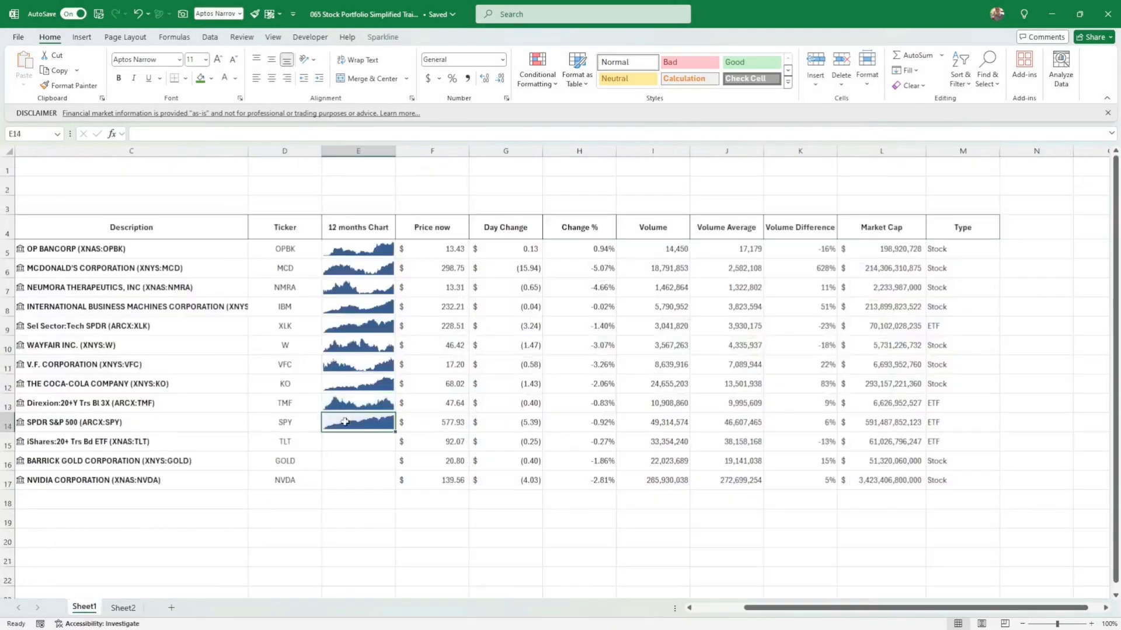
- Move the TLT column sparkline from Sheet2 cell Y2 into the 12 months Chart cell E15 on Sheet1
left_click(125, 608)
left_click(898, 185)
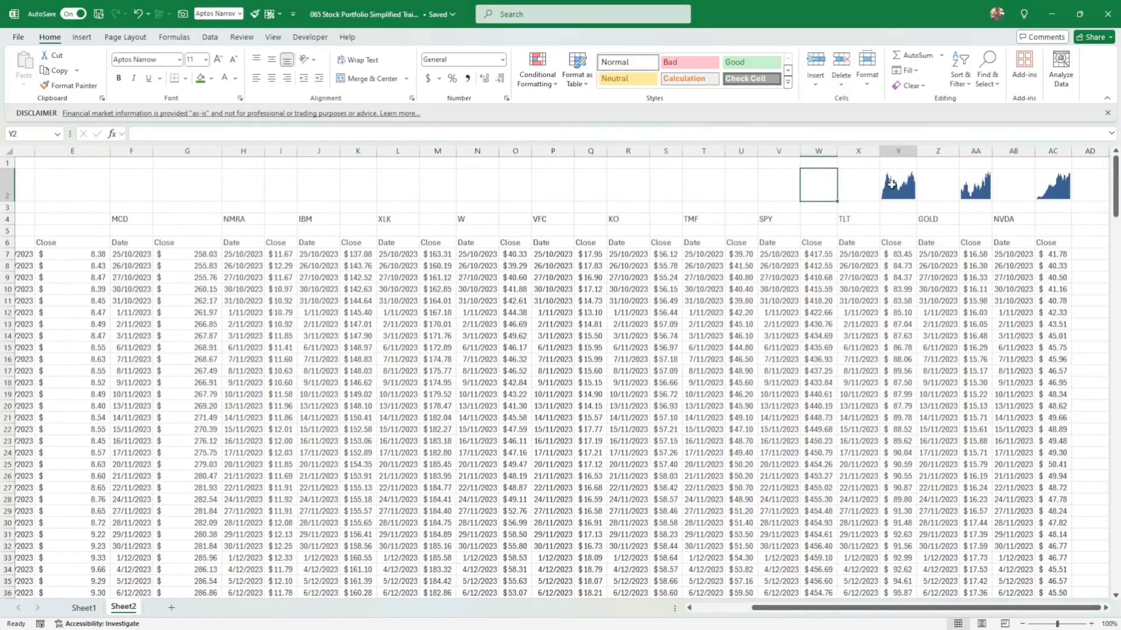
key("ctrl+c")
left_click(84, 608)
left_click(346, 437)
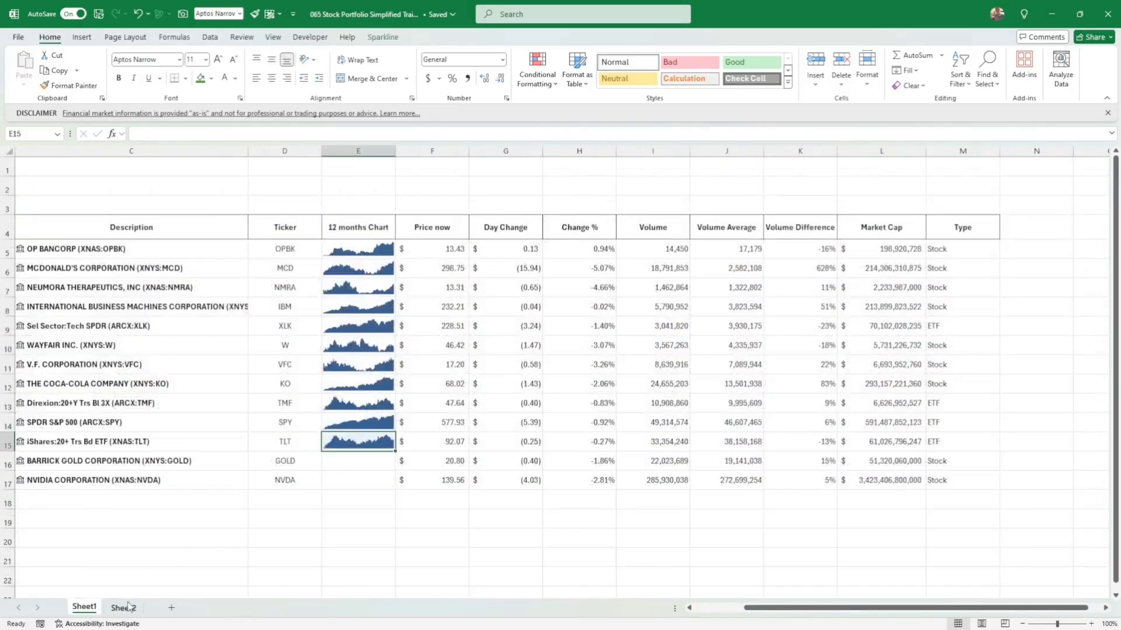
- Move the GOLD column sparkline from Sheet2 cell AA2 into the 12 months Chart cell E16 on Sheet1
left_click(123, 608)
left_click(84, 608)
left_click(358, 461)
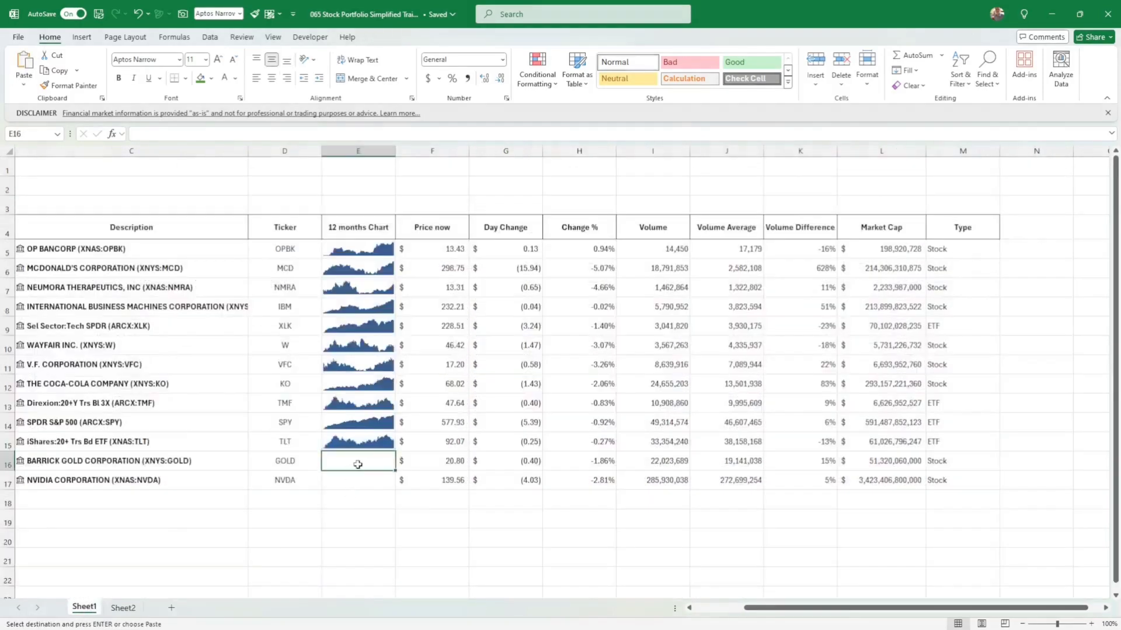
- Move the NVDA column sparkline from Sheet2 cell AC2 into the 12 months Chart cell E17 on Sheet1
left_click(123, 607)
left_click(1053, 185)
key("ctrl+c")
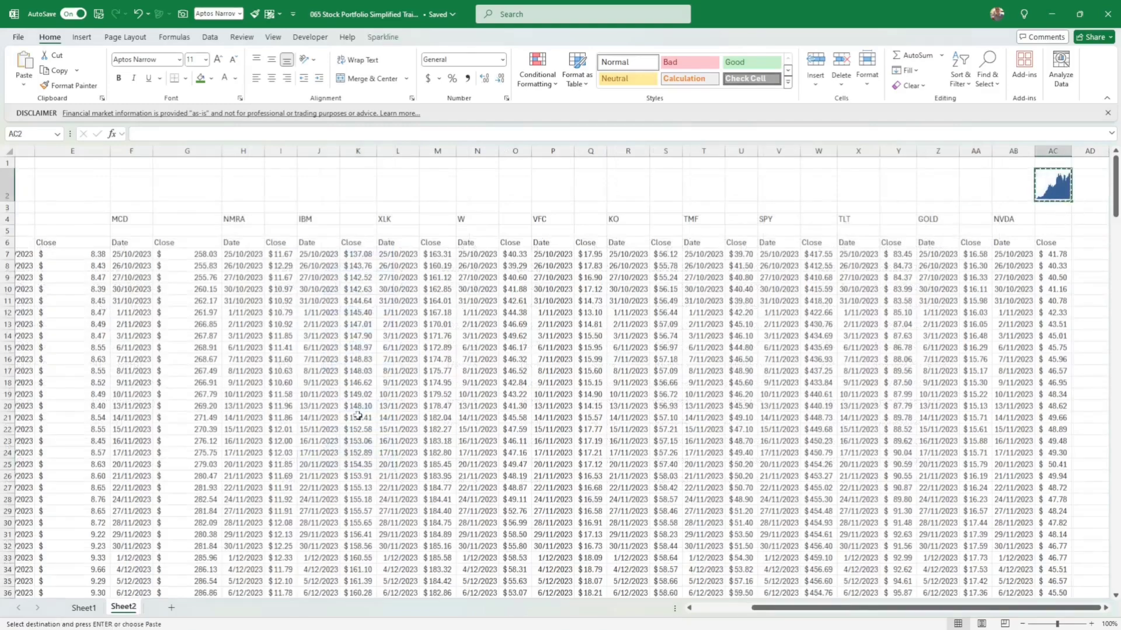
left_click(84, 607)
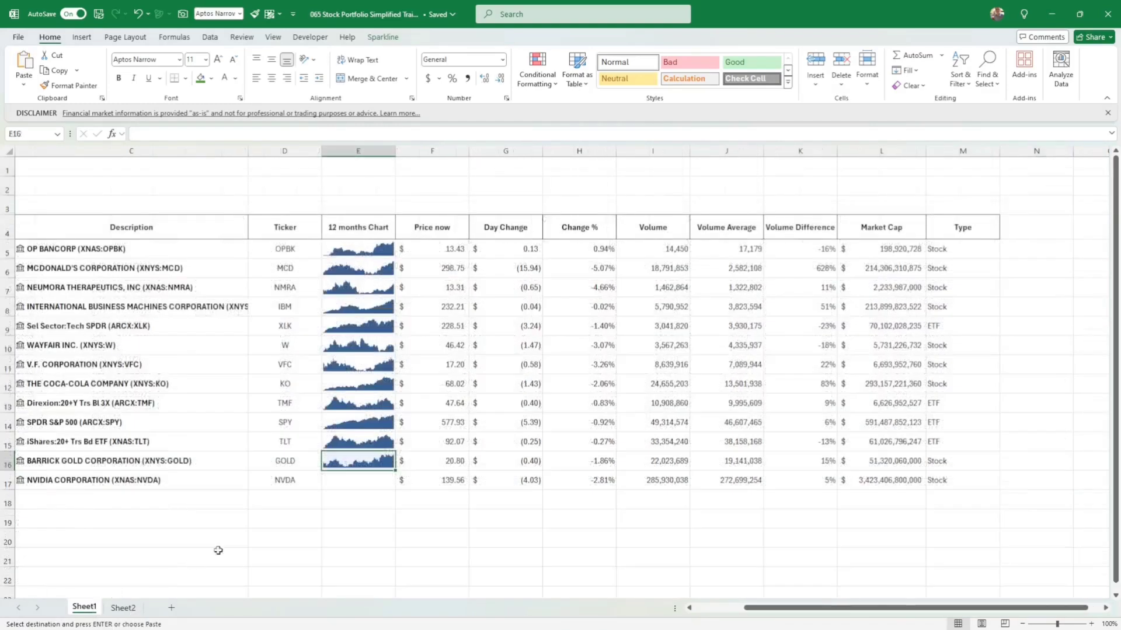
left_click(346, 486)
key("Return")
left_click(358, 500)
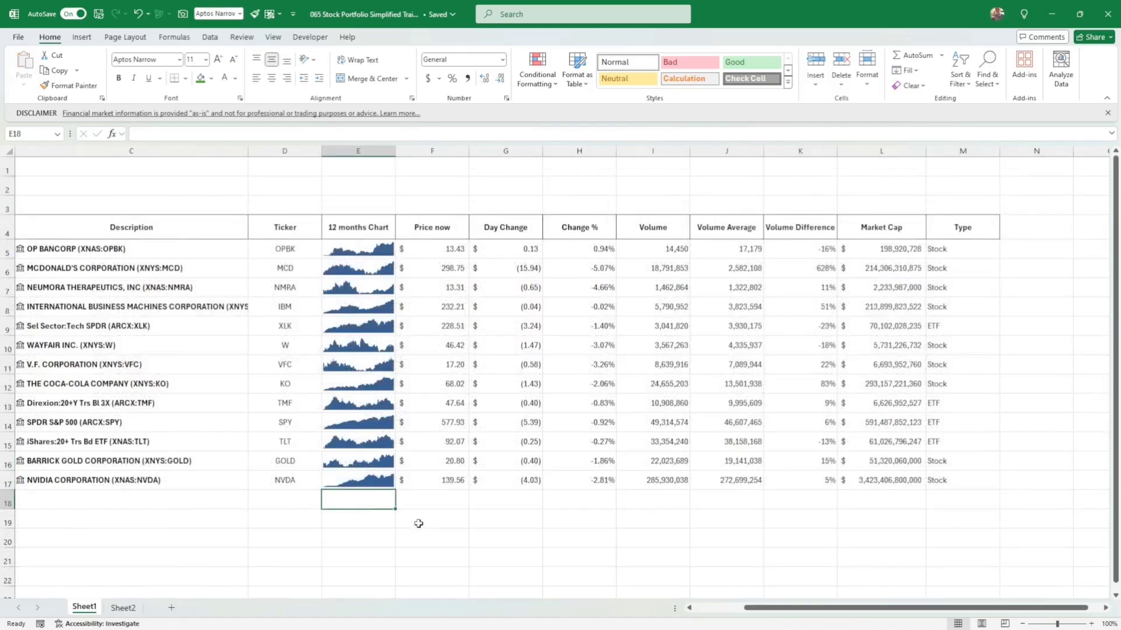
- Narrow the Description column C and the 12 months Chart column E on Sheet1
left_click_drag(345, 559, 2, 551)
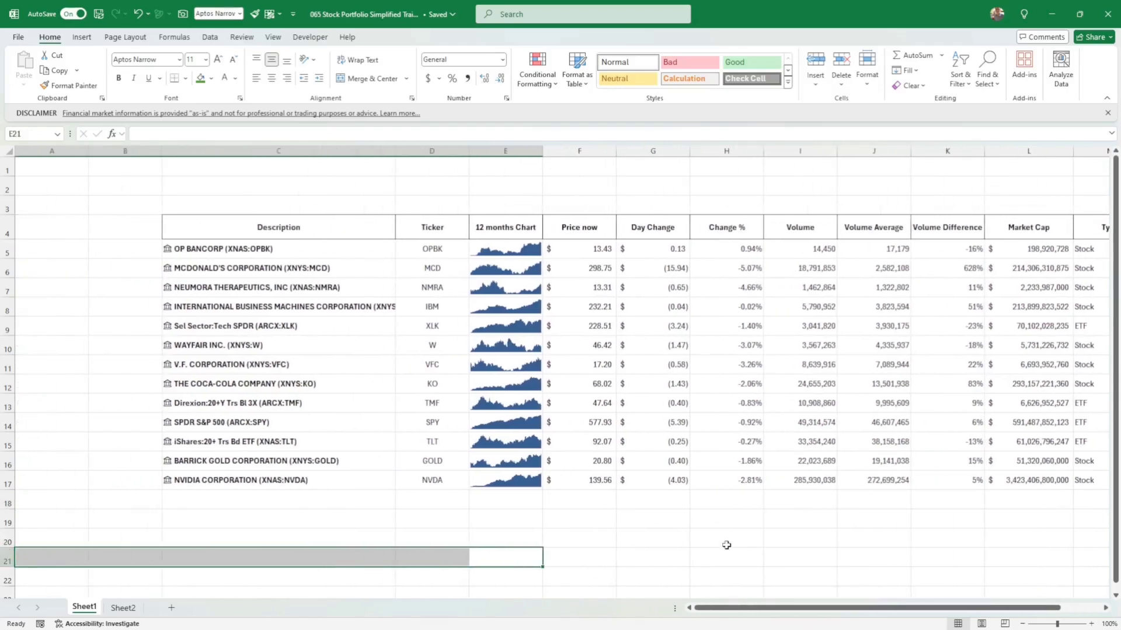
left_click_drag(725, 545, 1104, 548)
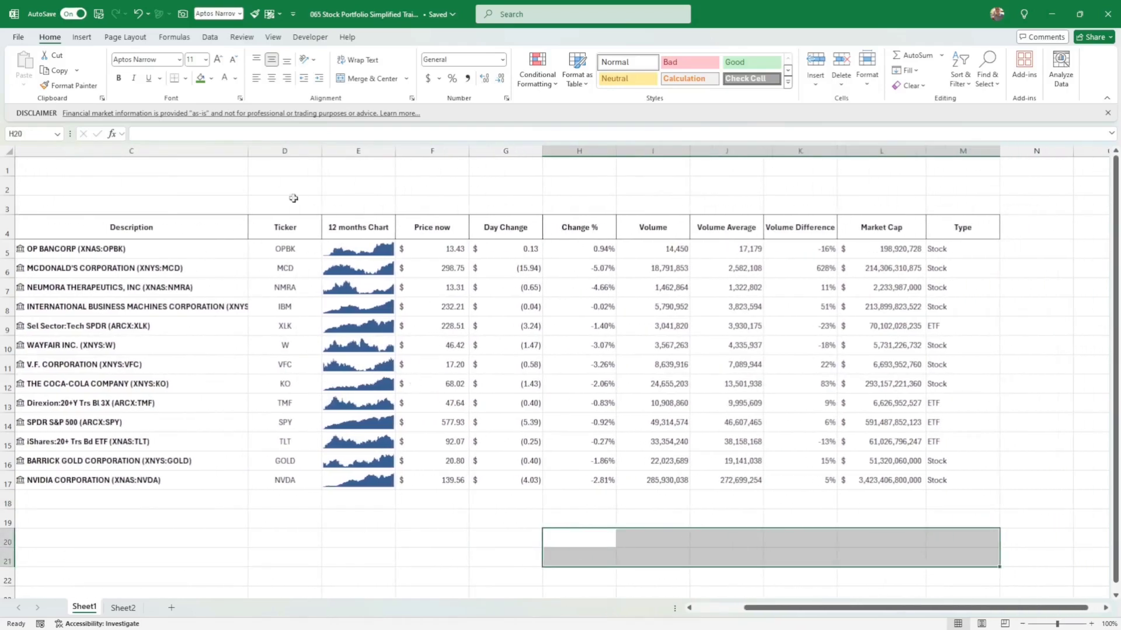
left_click_drag(244, 149, 200, 149)
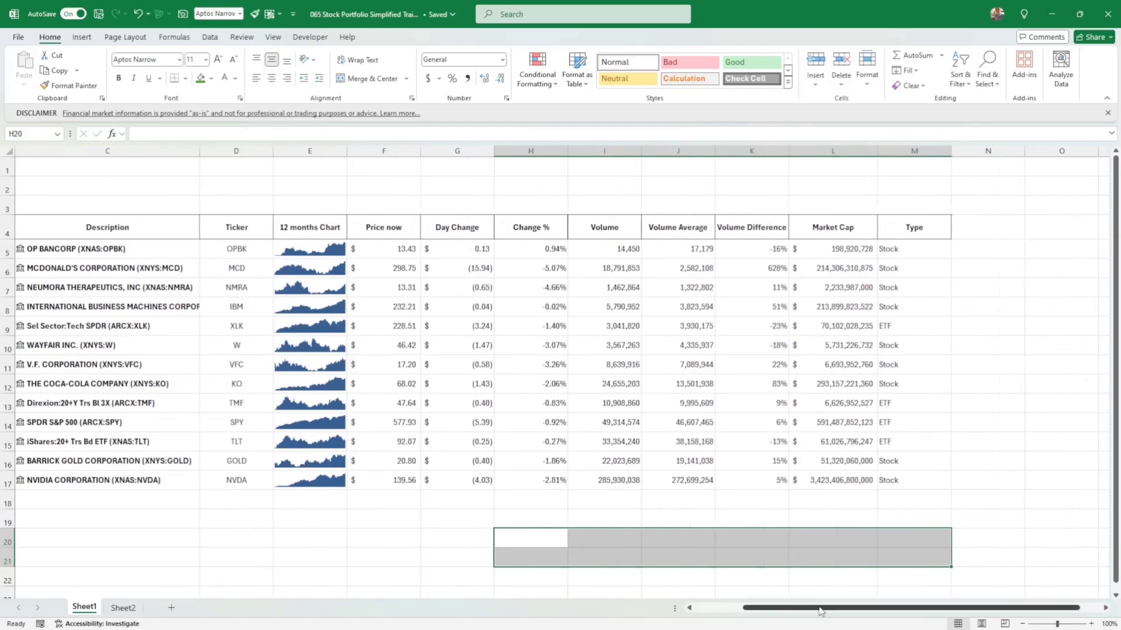
left_click_drag(821, 610, 790, 613)
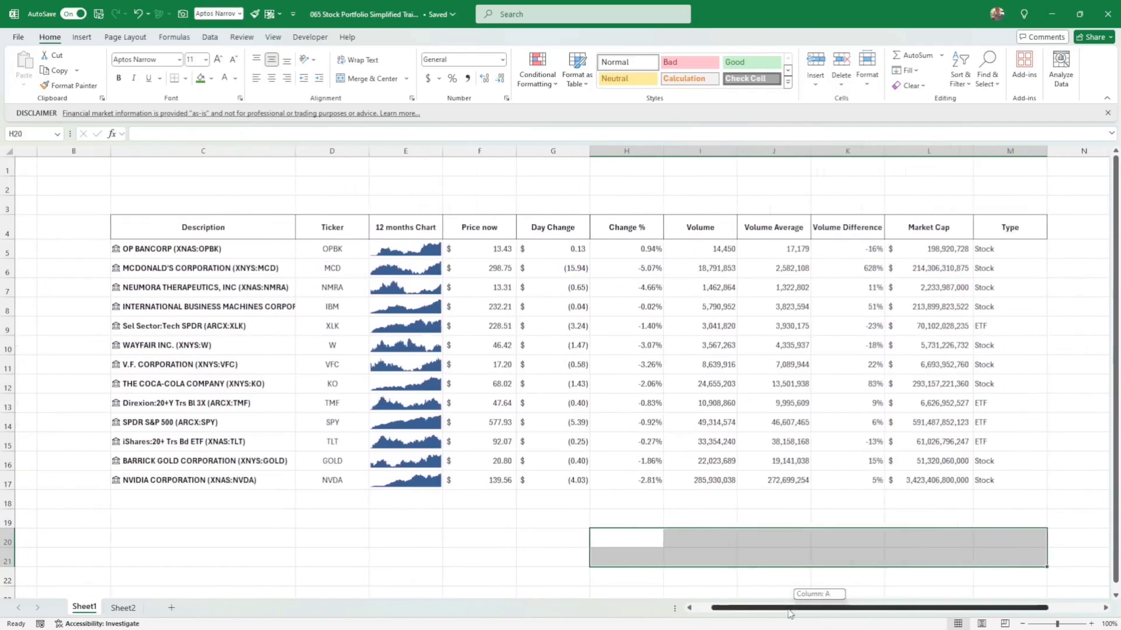
left_click(854, 523)
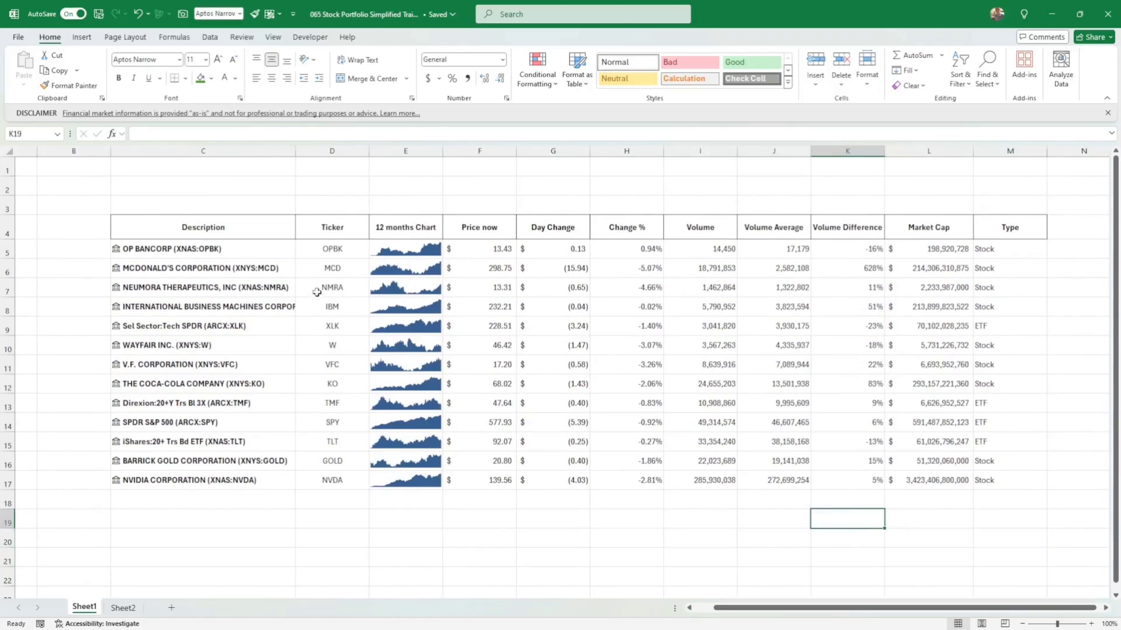
left_click_drag(443, 152, 423, 151)
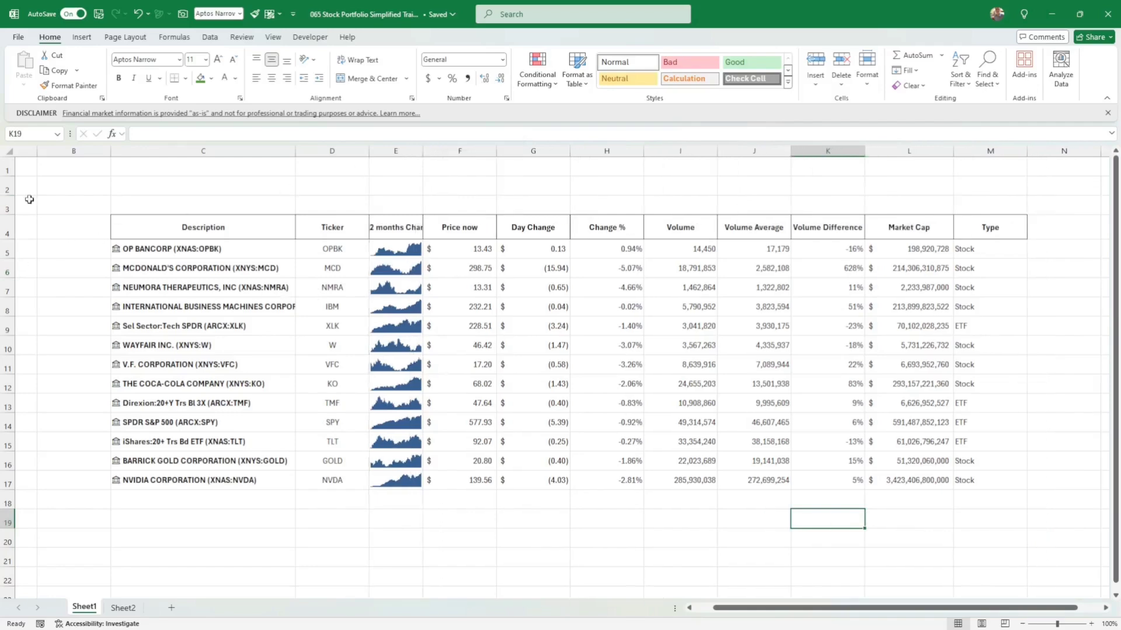
- Increase the height of all rows on Sheet1 uniformly to make the sparklines taller
left_click(9, 151)
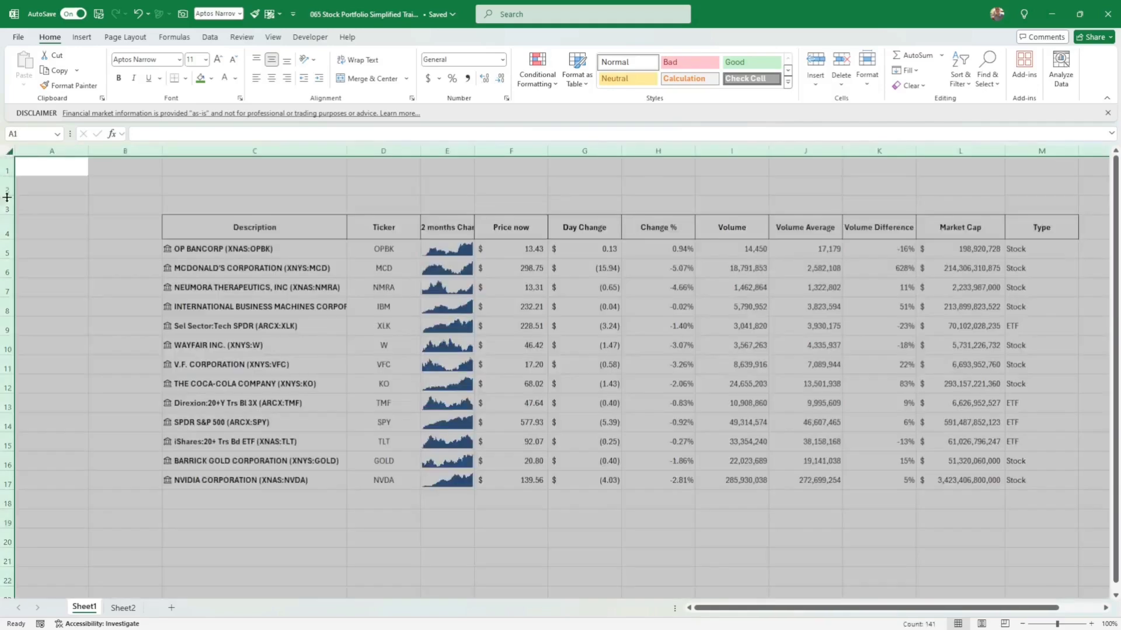
left_click_drag(7, 197, 12, 244)
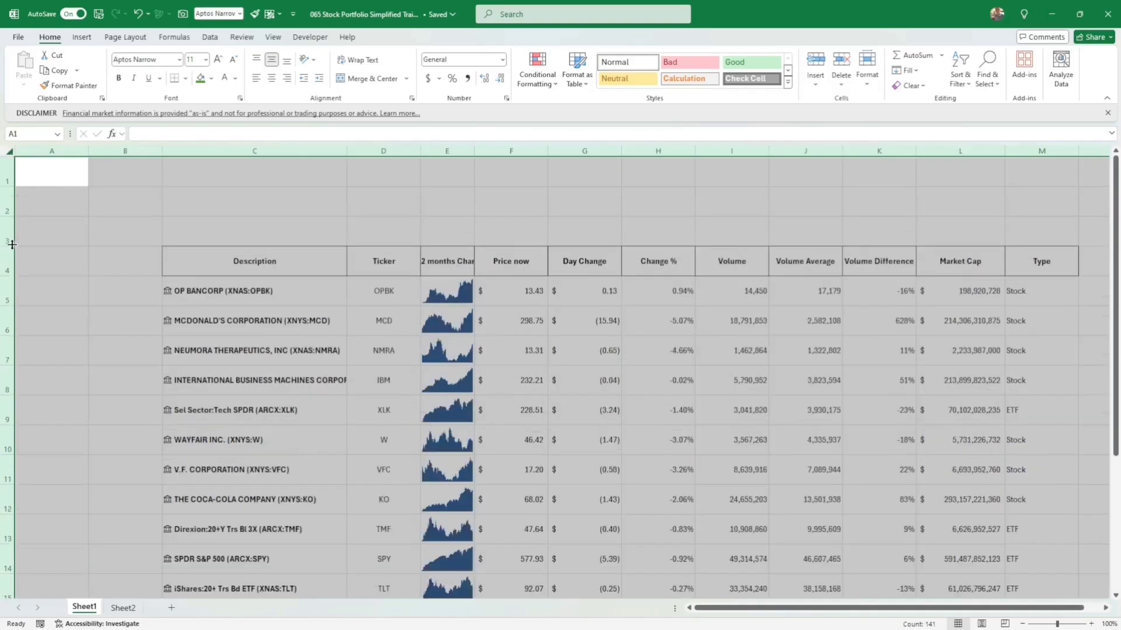
- Apply the built-in Green theme color set to the workbook
scroll(42, 251, "down", 1)
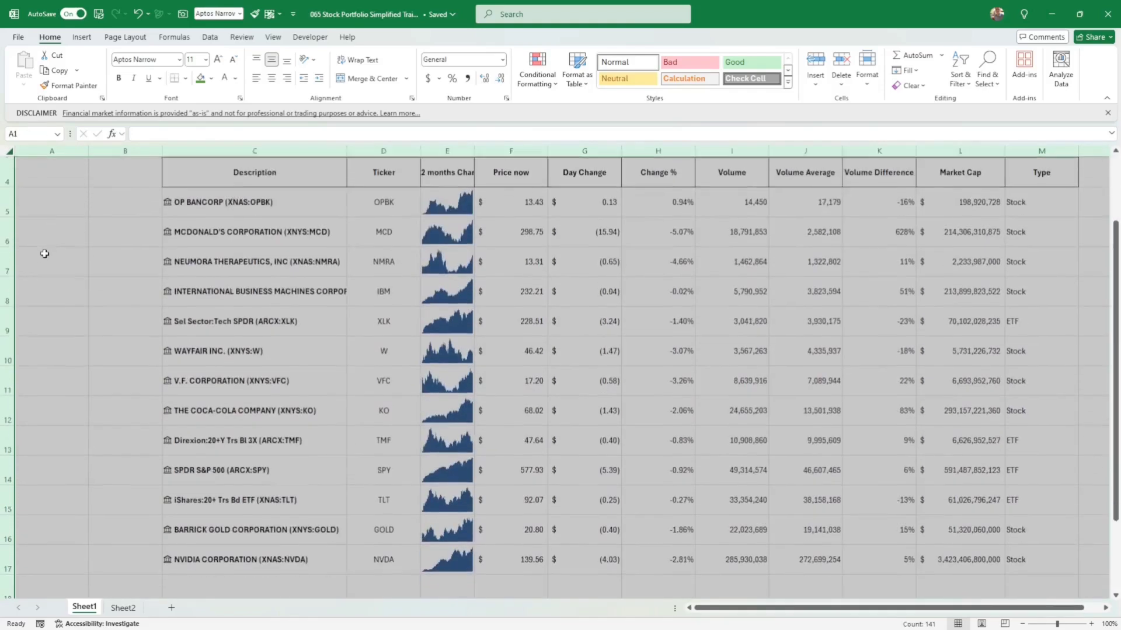
left_click(92, 257)
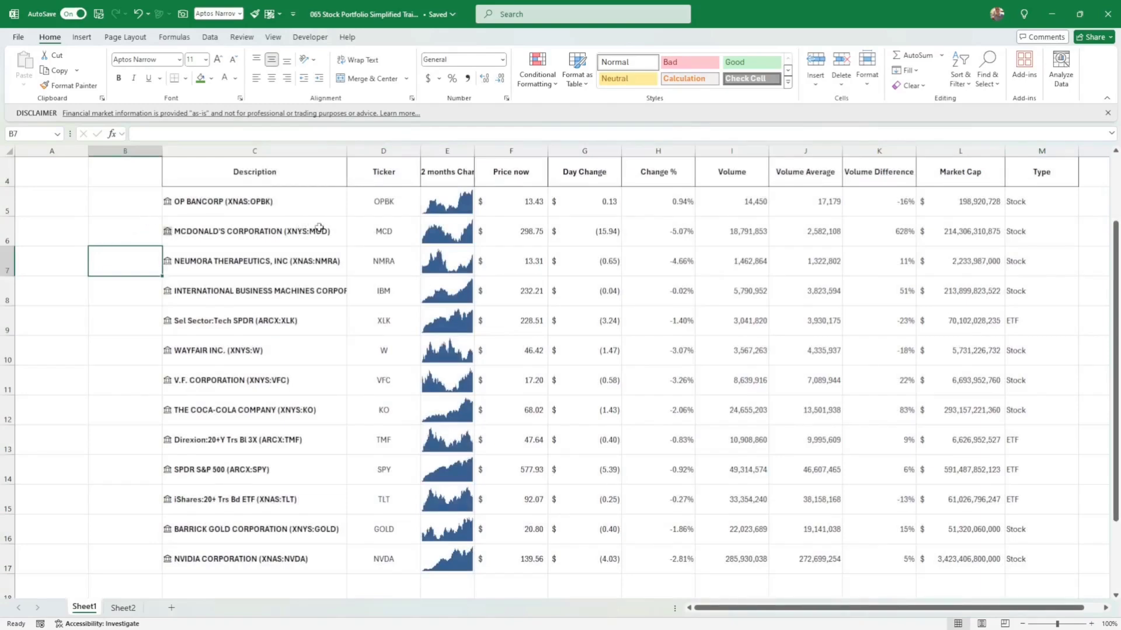
left_click_drag(270, 169, 1007, 176)
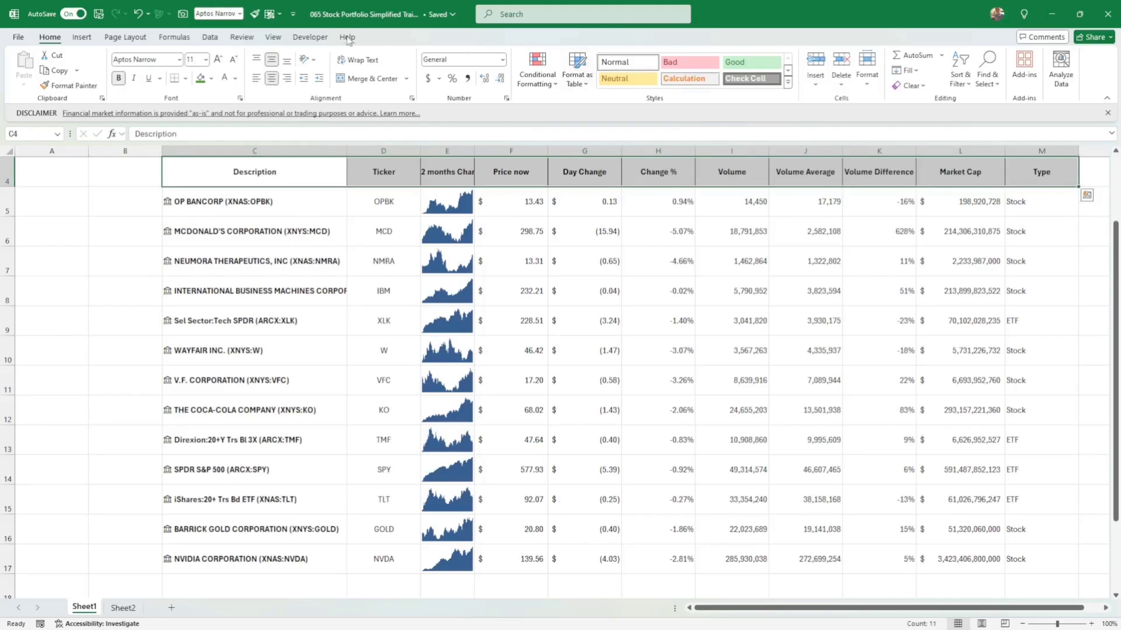
left_click(127, 38)
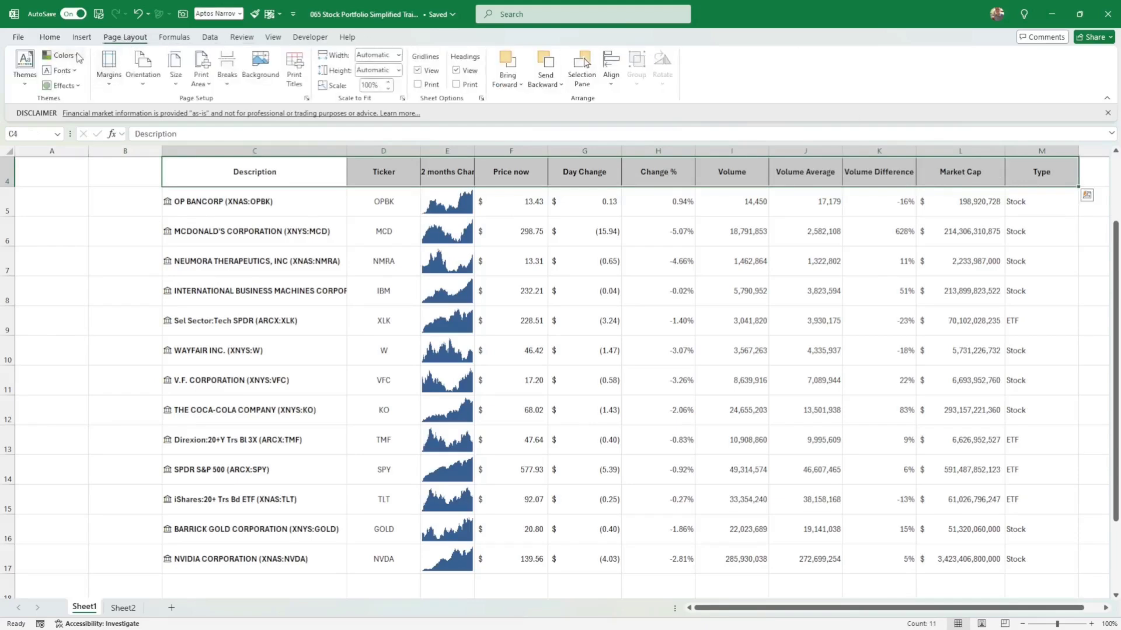
left_click(64, 55)
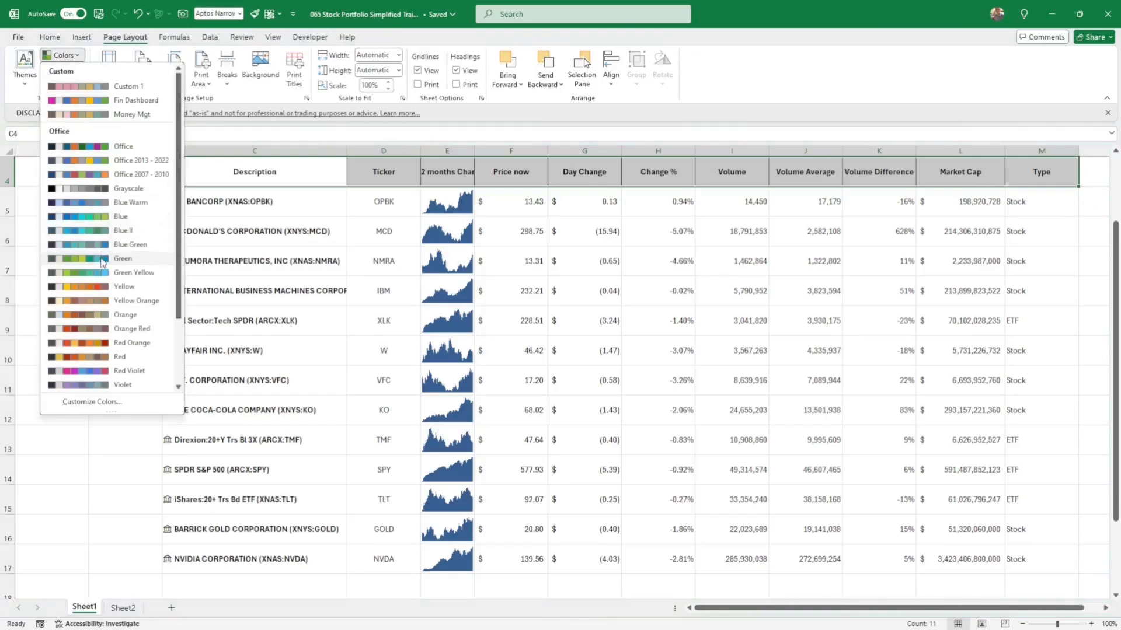
key("Escape")
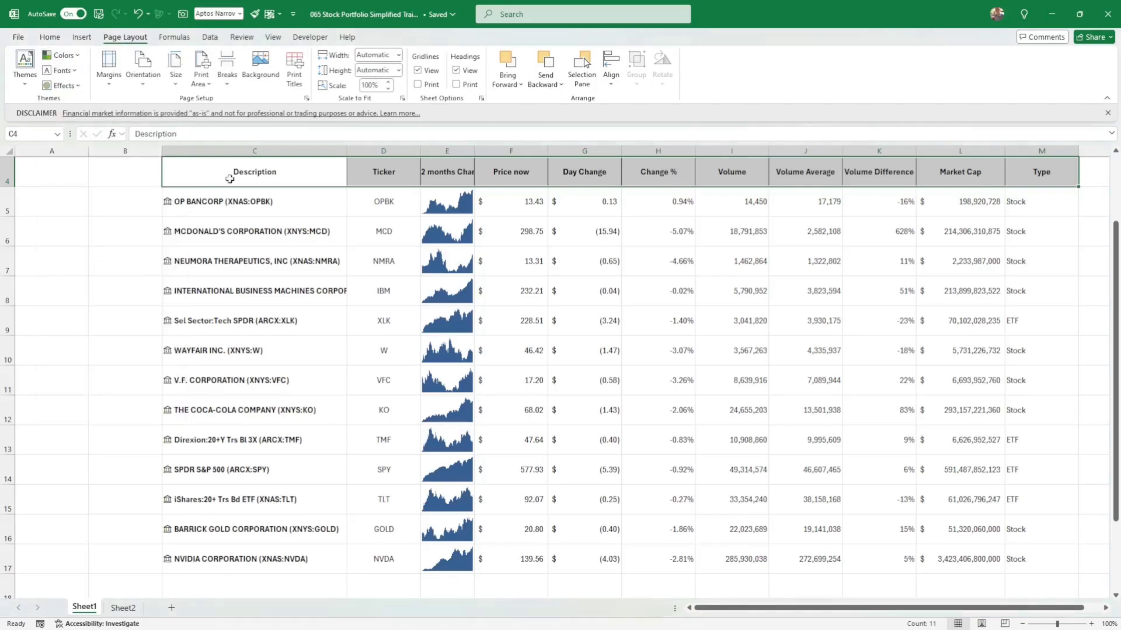
- Fill the header row C4:M4 with the theme's green accent color and set its text to white
left_click_drag(232, 173, 1077, 185)
left_click(50, 37)
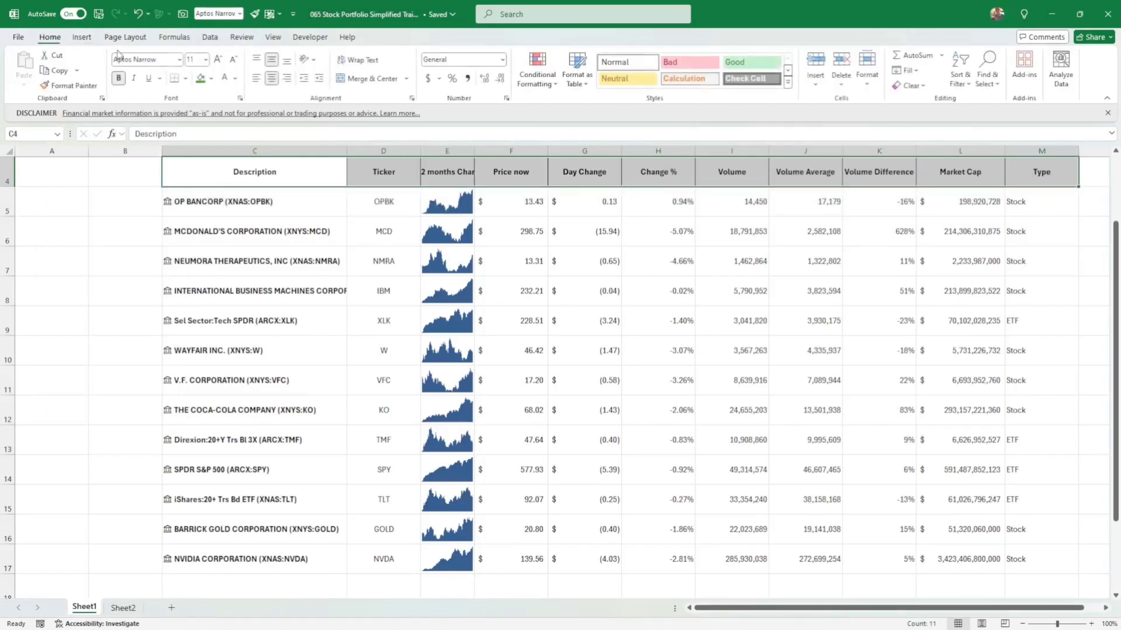
left_click(211, 78)
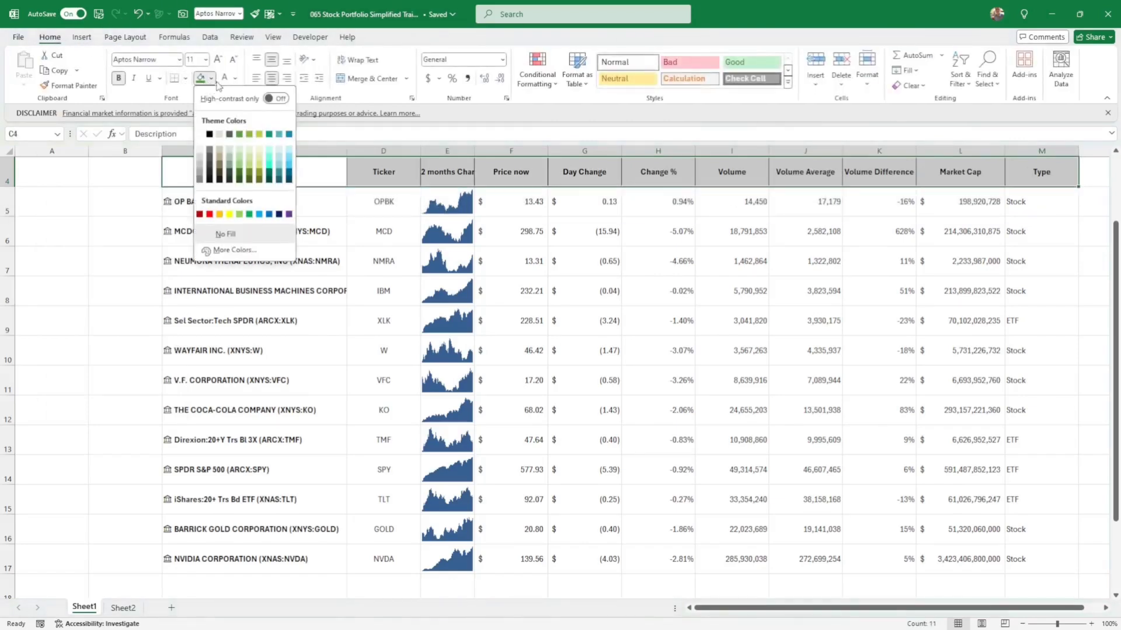
left_click(240, 134)
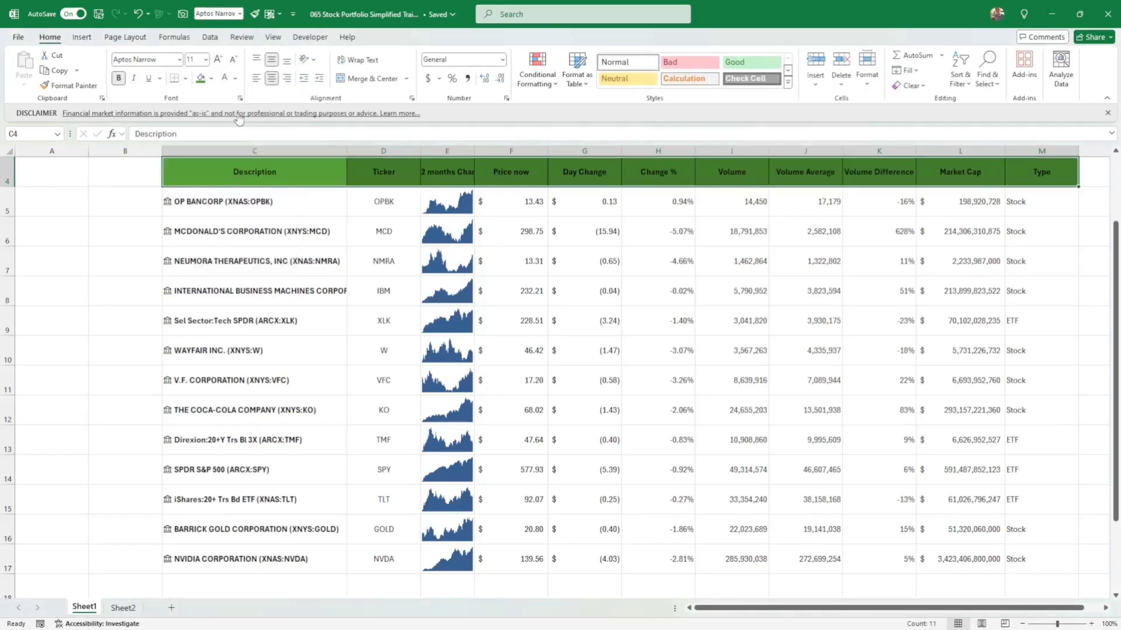
left_click(224, 79)
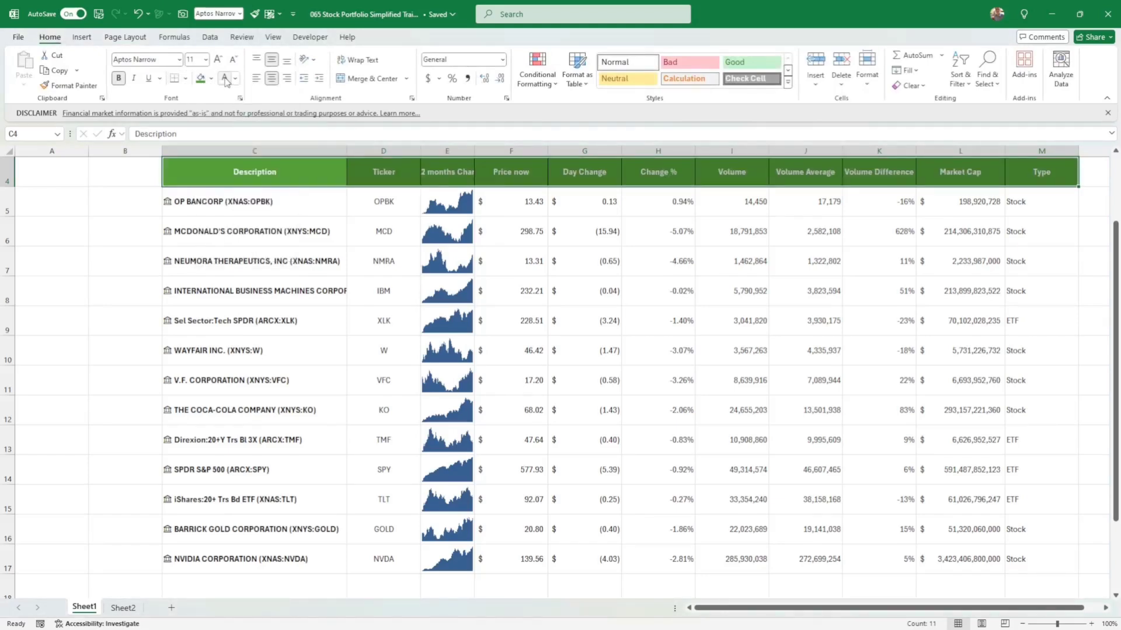
left_click(247, 244)
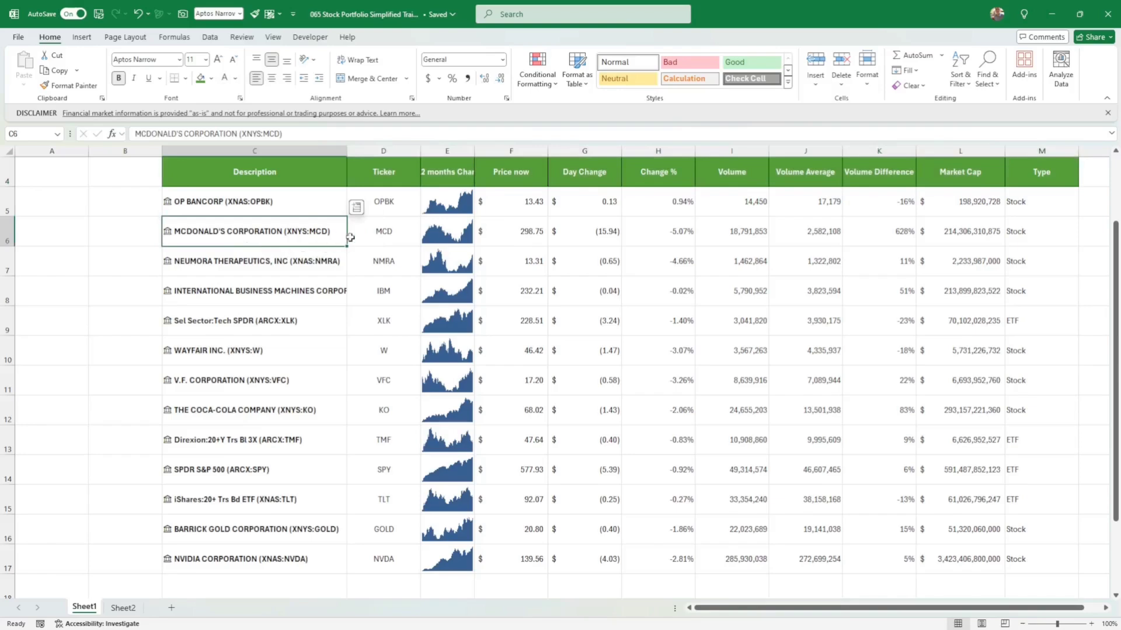
- Recolor the 12 months Chart sparklines in E5:E17 with the same theme green as the header row
left_click_drag(465, 203, 461, 564)
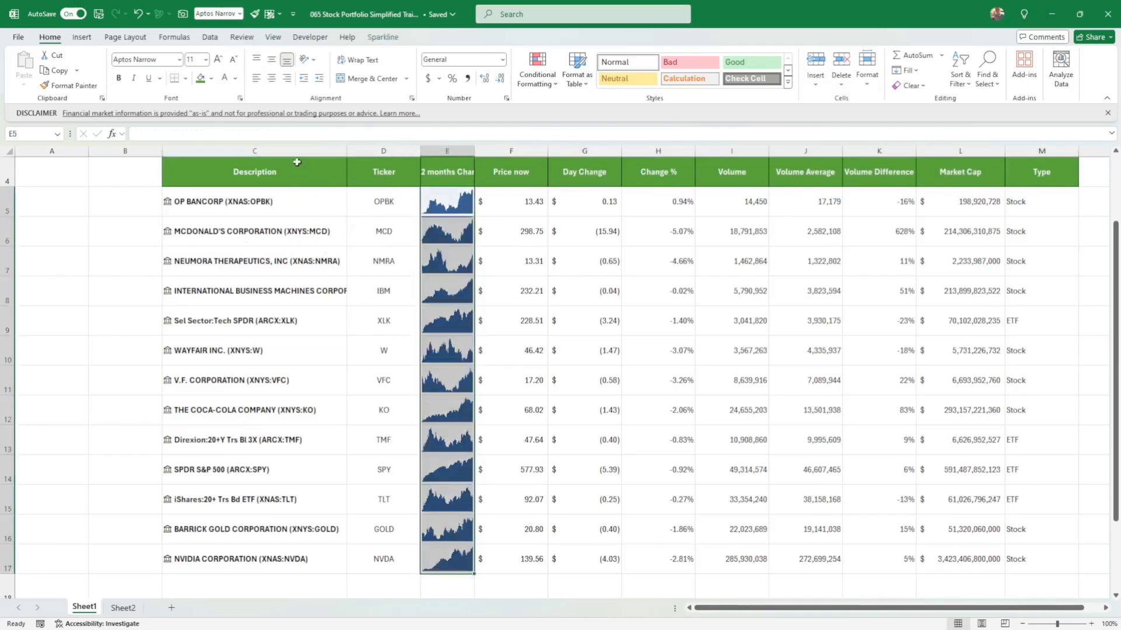
left_click(384, 38)
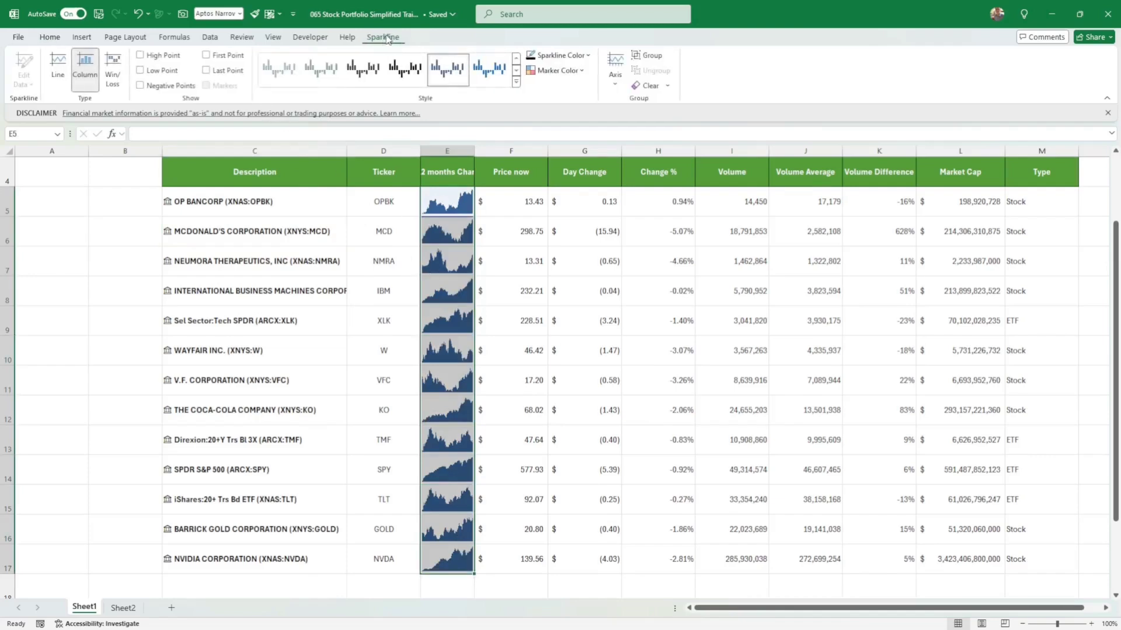
left_click(587, 58)
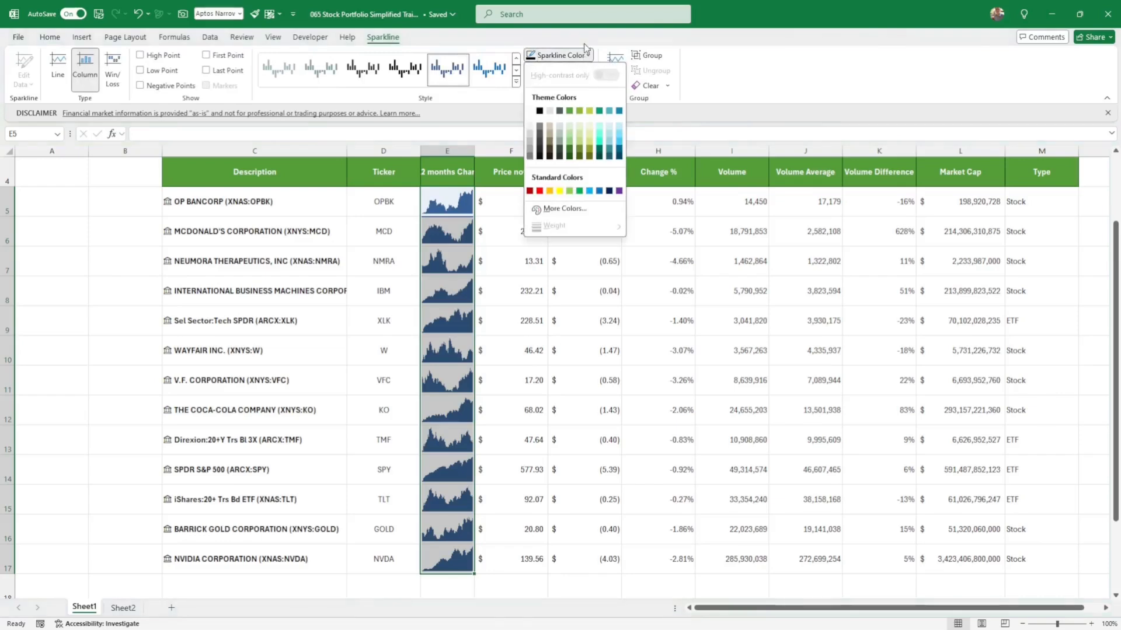
left_click(570, 115)
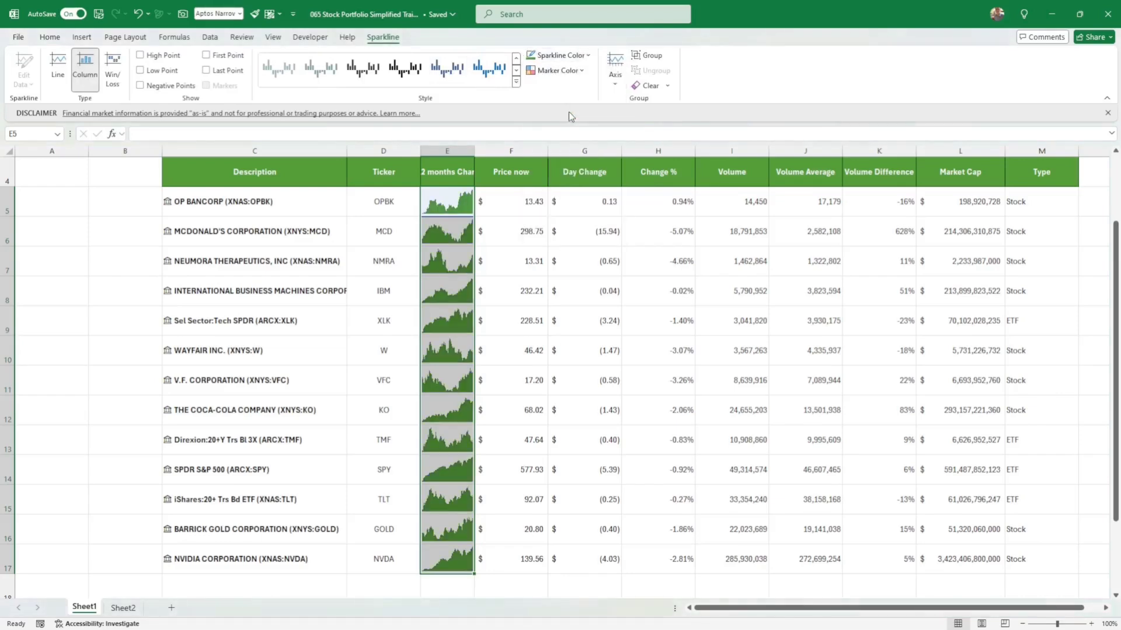
- Hide the gridlines on Sheet1
left_click(523, 250)
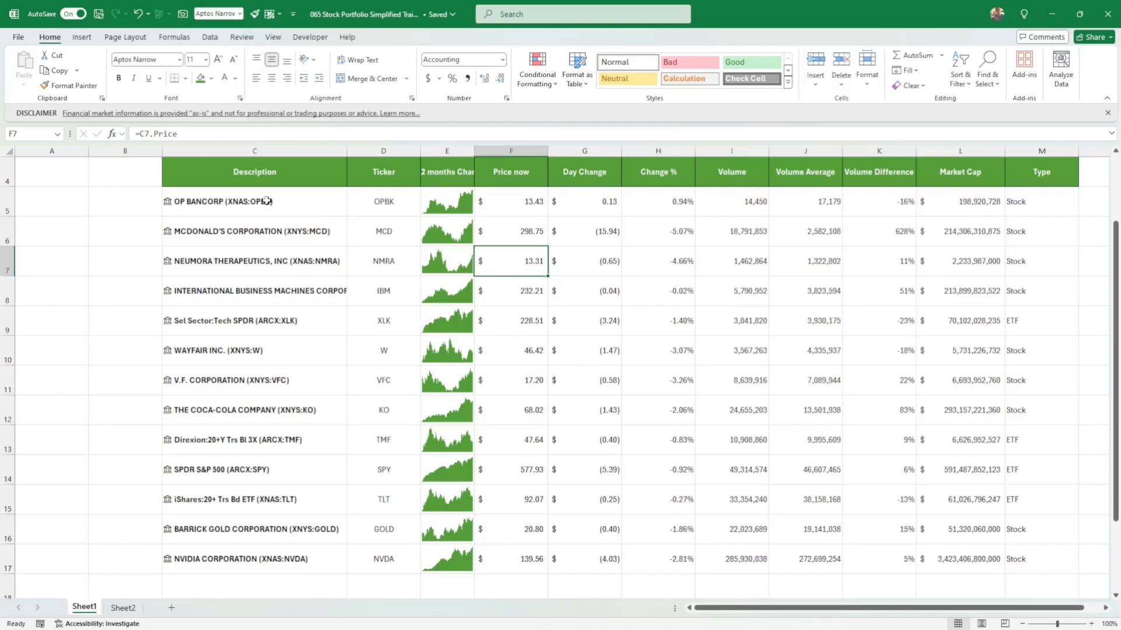
left_click(278, 38)
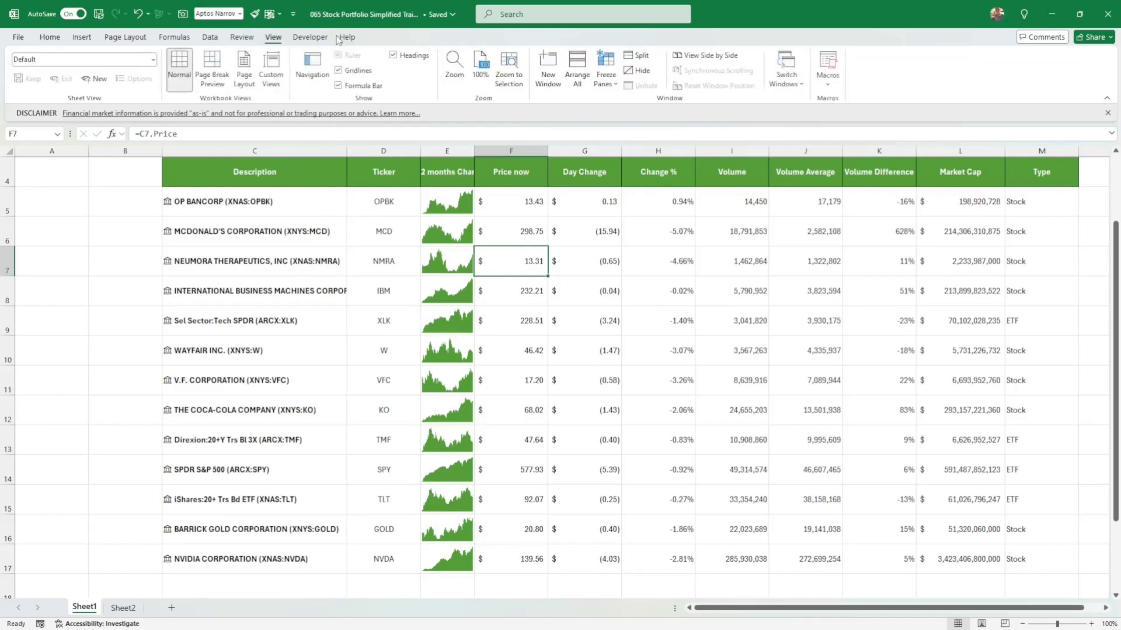
left_click(340, 70)
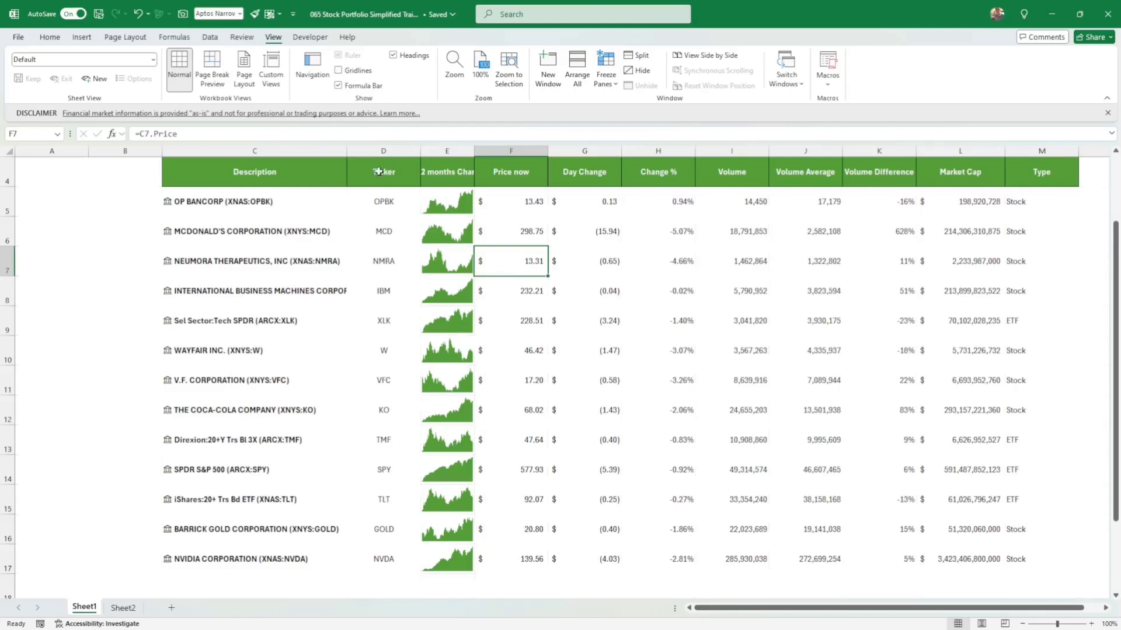
- Format C4:M17 as a table with headers, using the lime-yellow style in the first row of Medium styles
left_click_drag(275, 175, 1013, 566)
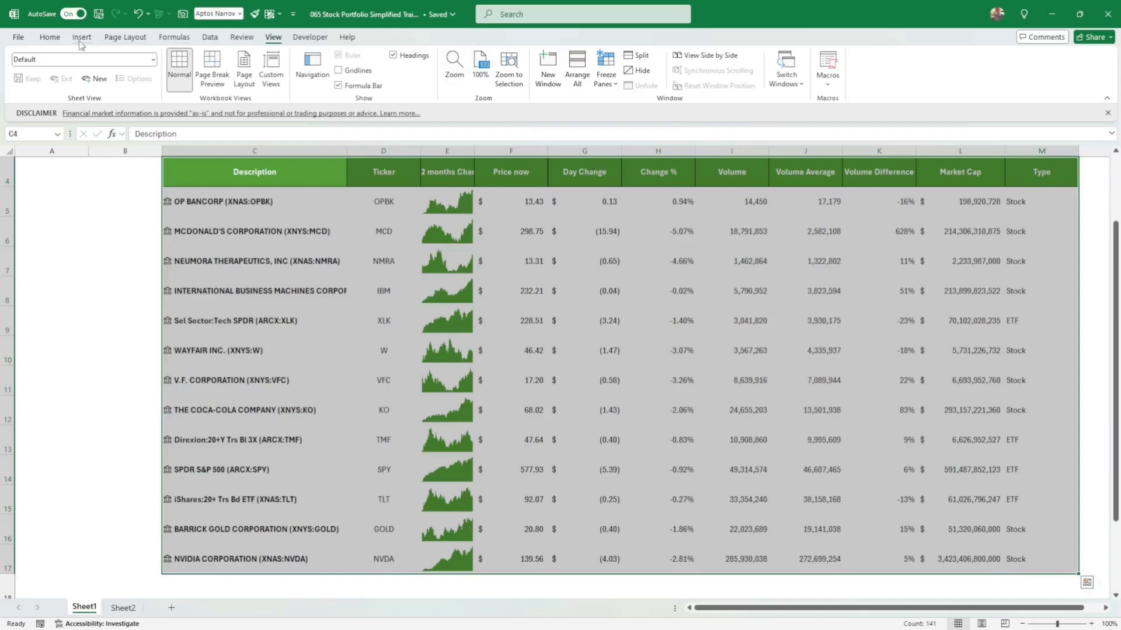
left_click(39, 40)
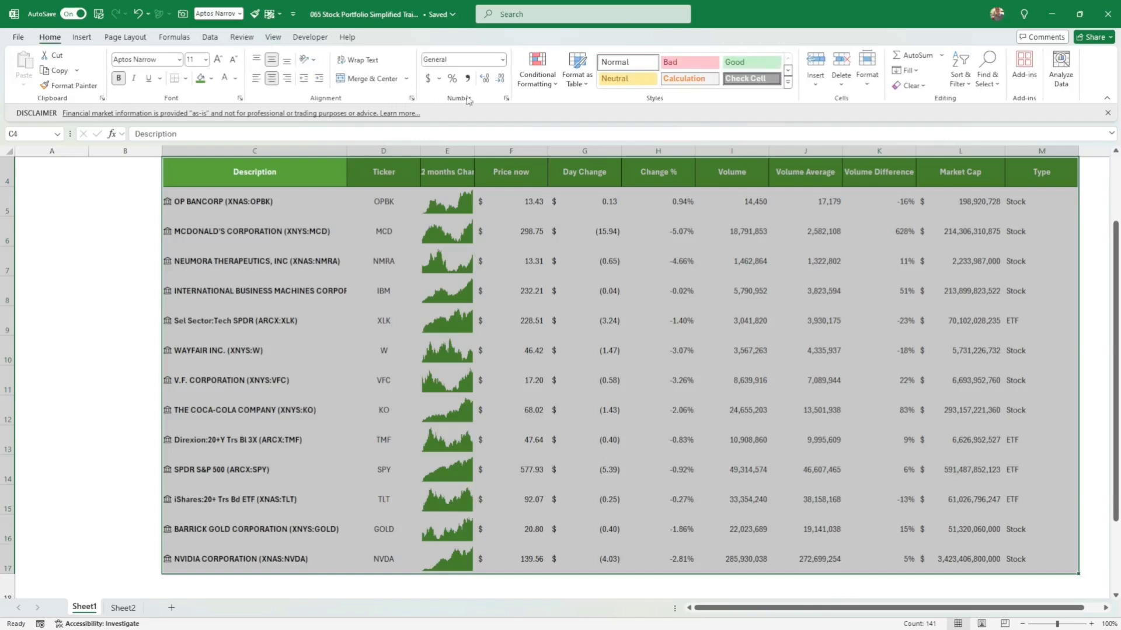
left_click(583, 86)
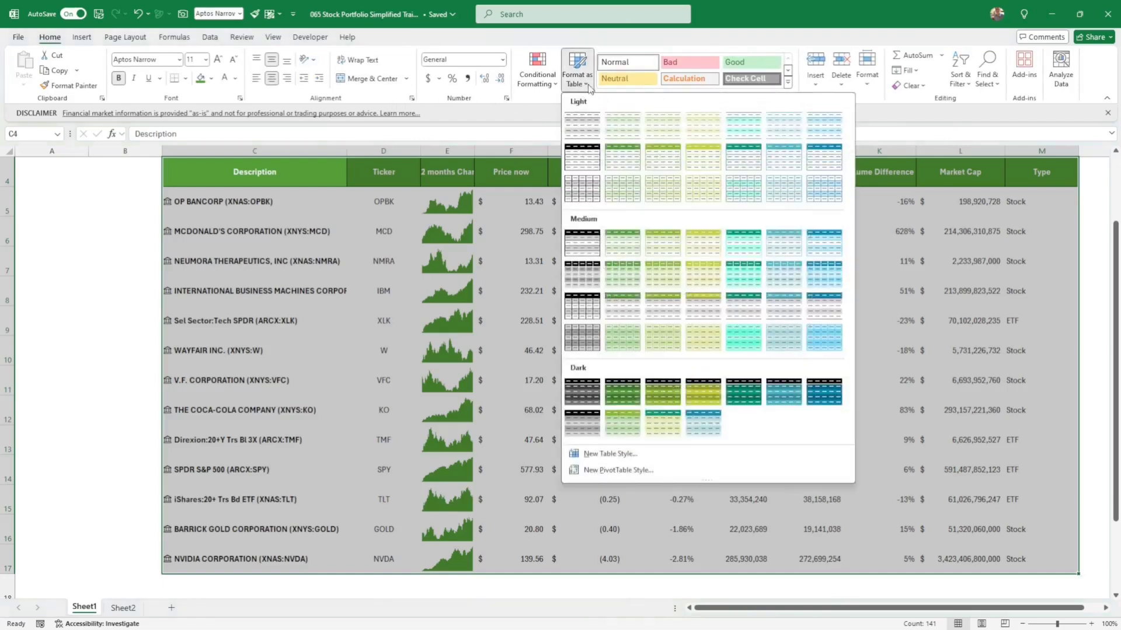
left_click(707, 248)
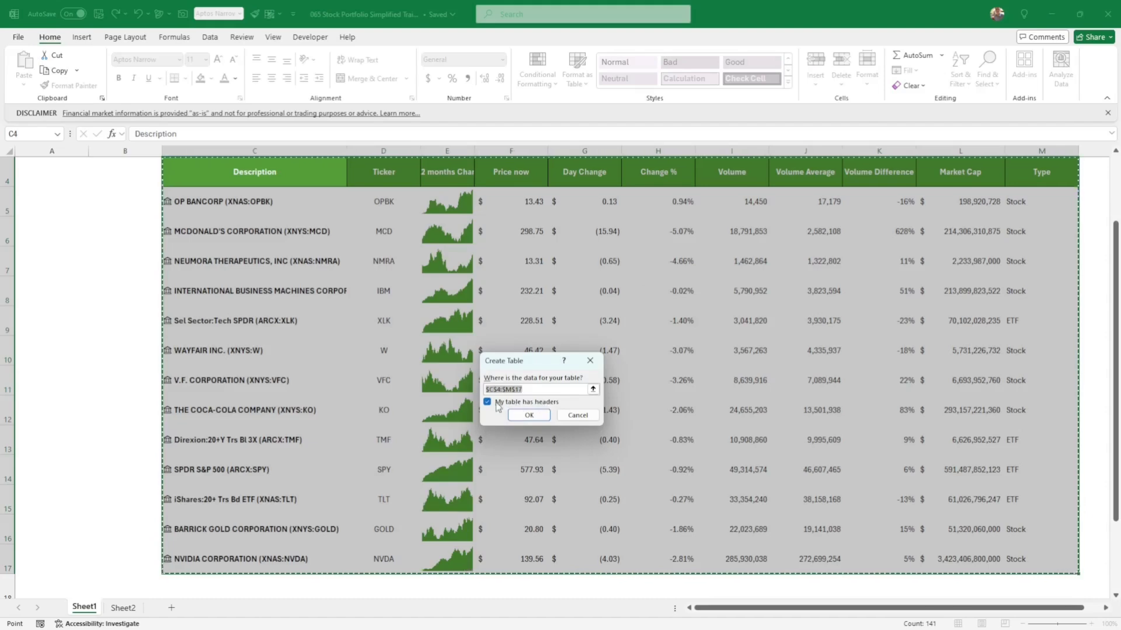
left_click(531, 415)
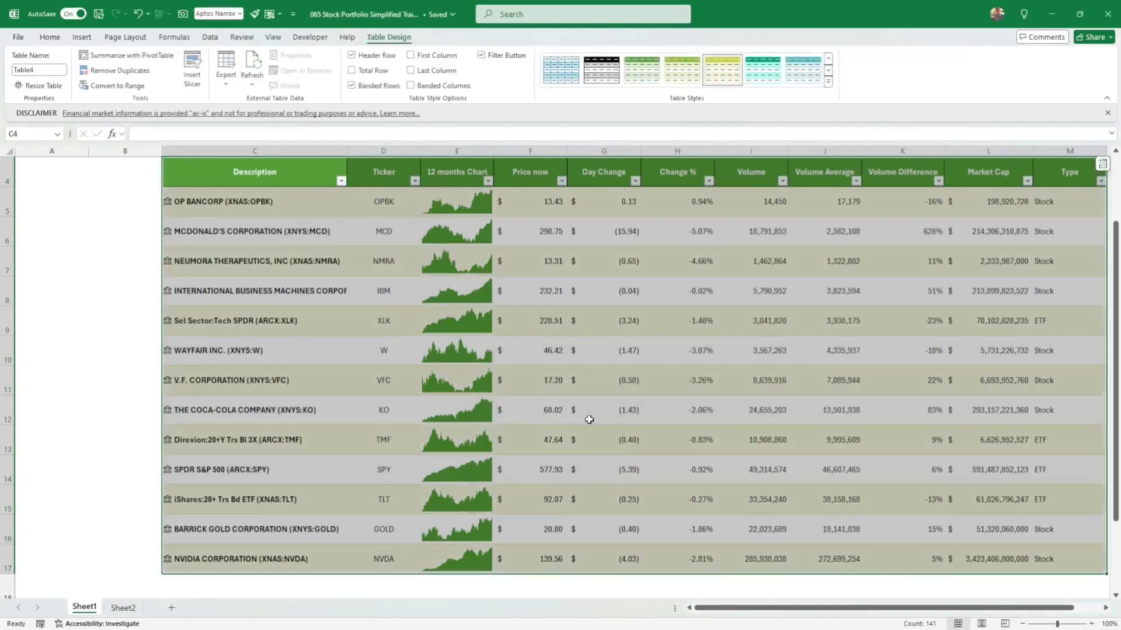
left_click(590, 419)
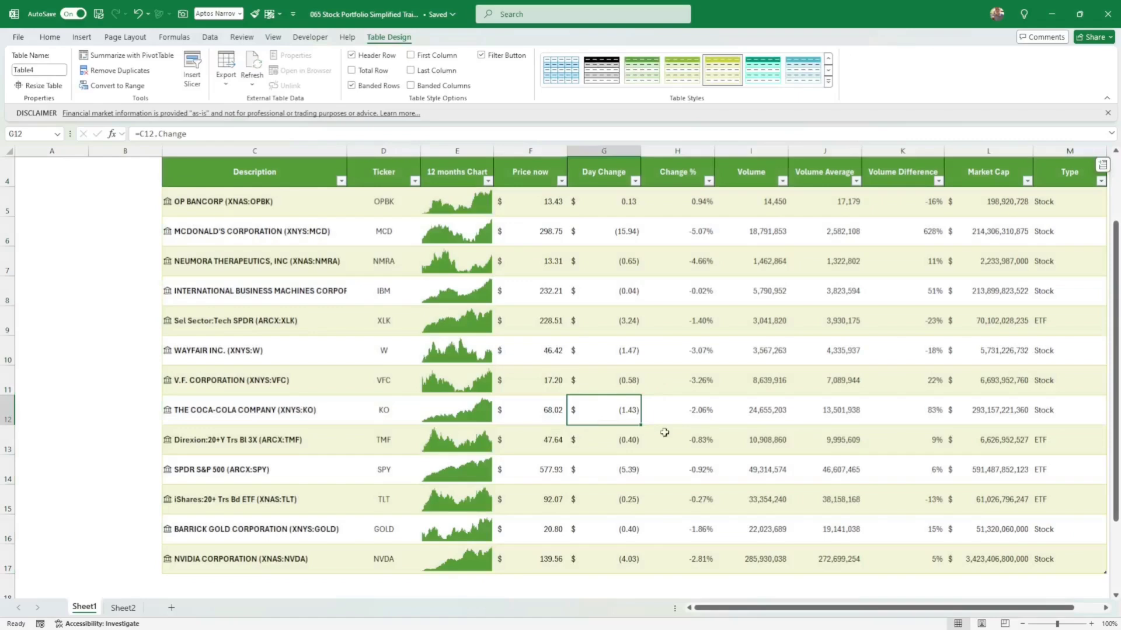
- Collapse the ribbon to give the stock table more room on screen
left_click(1045, 370)
mouse_move(1071, 388)
left_mouse_down()
mouse_move(1109, 385)
mouse_move(1069, 380)
left_mouse_up()
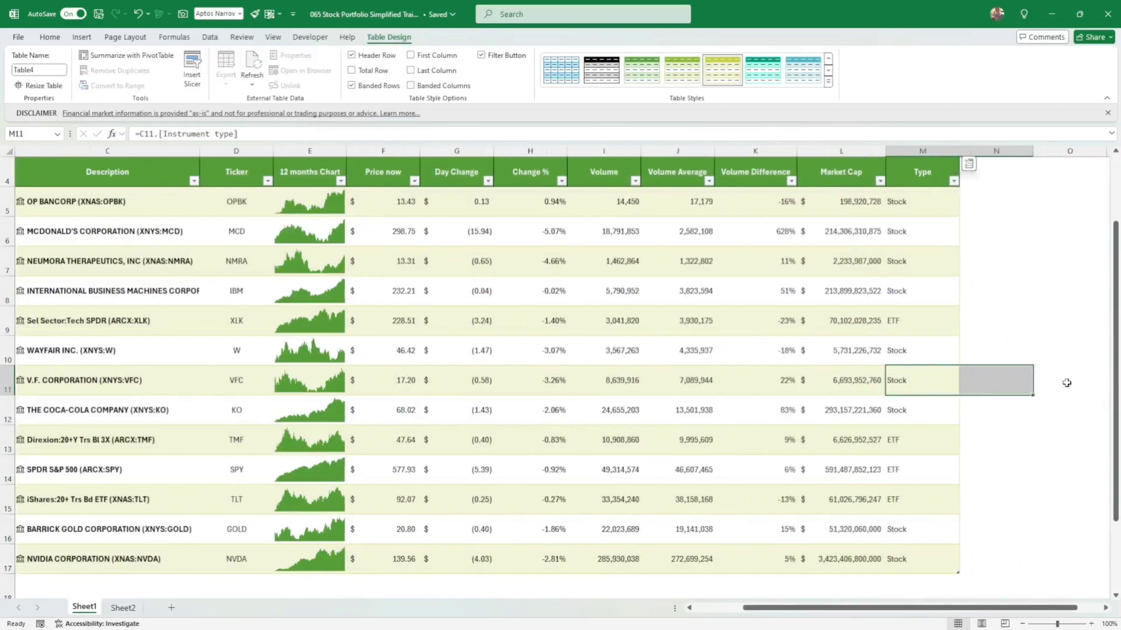
scroll(1060, 380, "down", 1)
scroll(1060, 380, "down", 1)
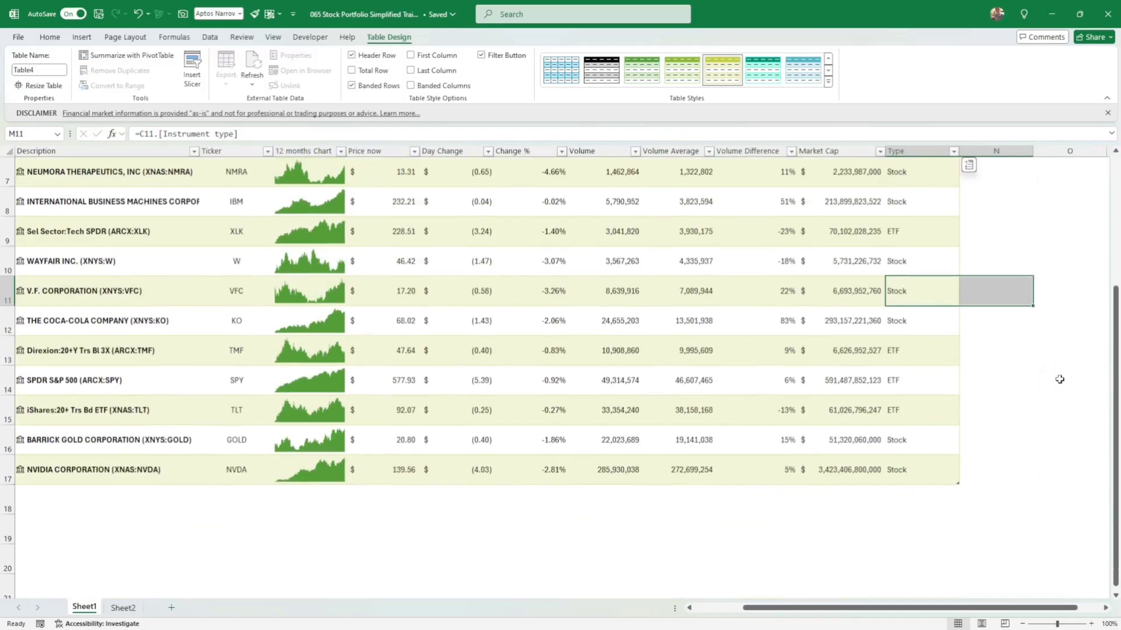
key("ctrl+F1")
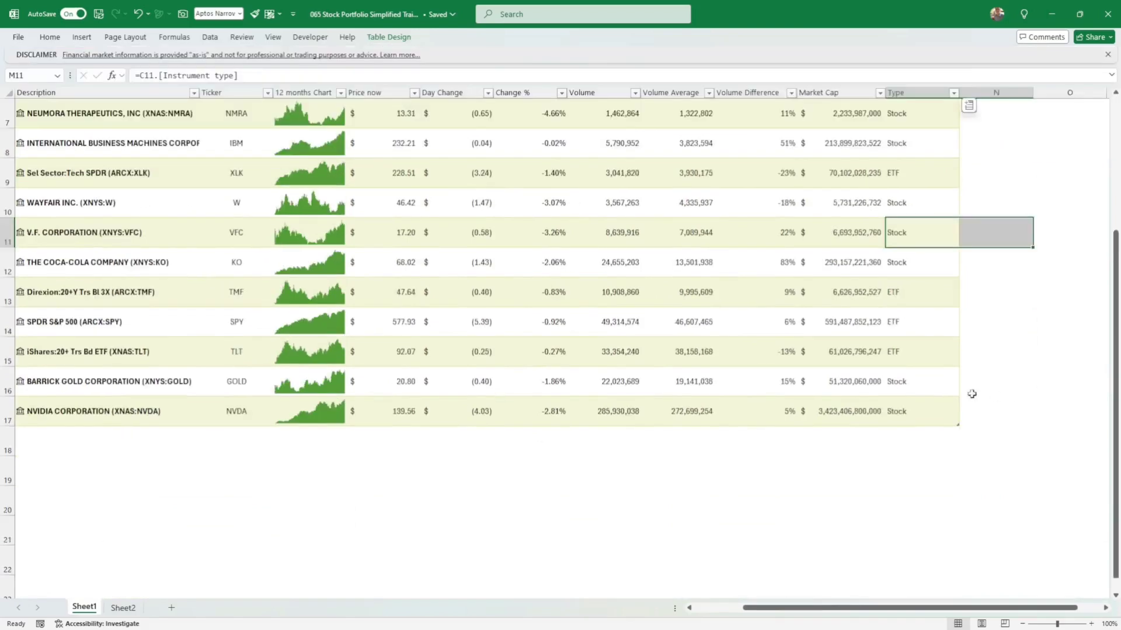
- Auto-fit the heights of empty rows 1 to 3 above the table to make them shorter
left_click(430, 485)
scroll(429, 480, "up", 2)
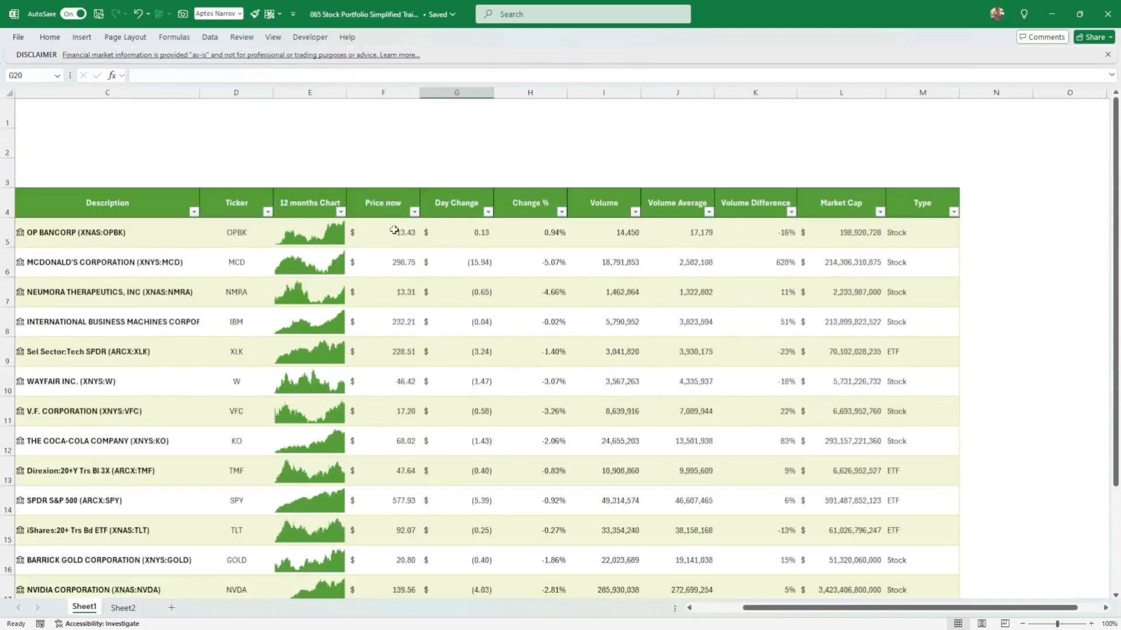
left_click(306, 149)
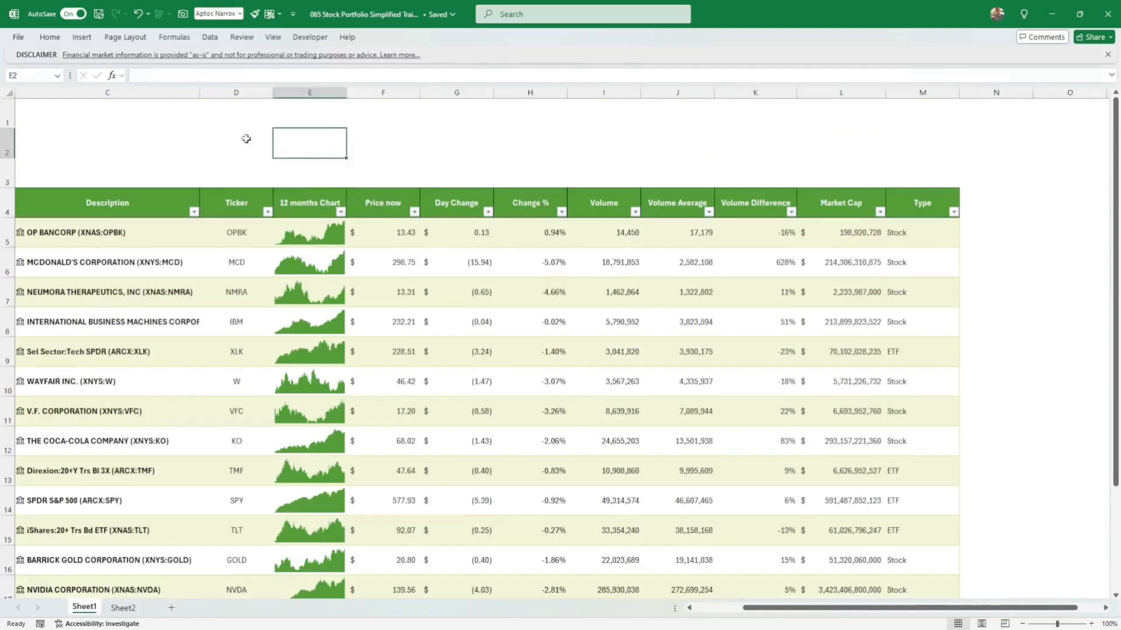
left_click_drag(8, 175, 7, 117)
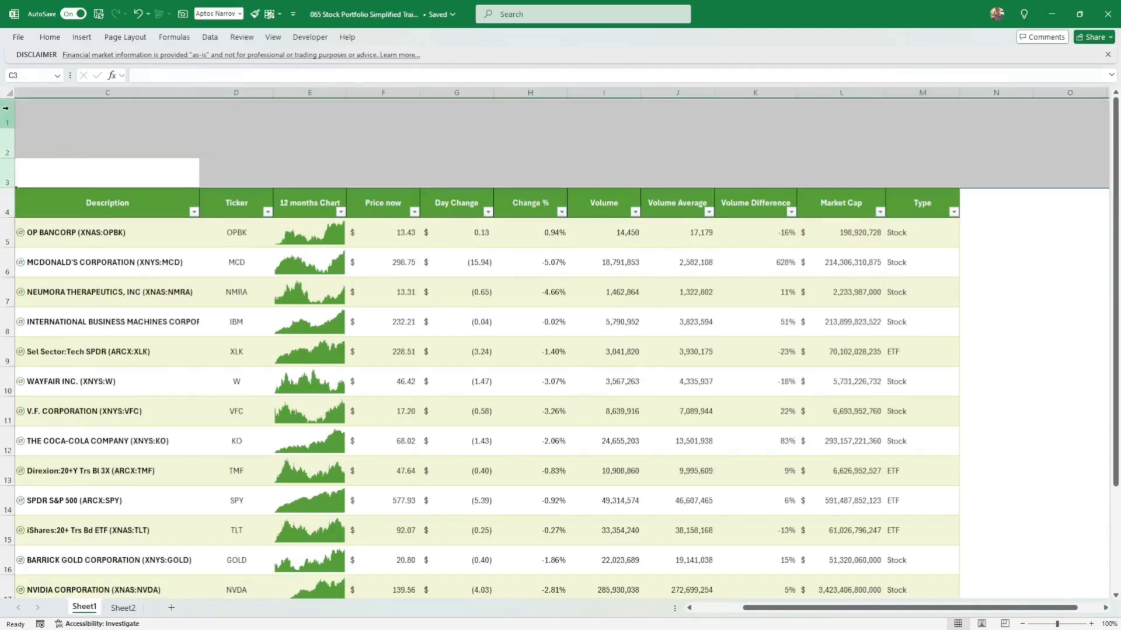
double_click(6, 128)
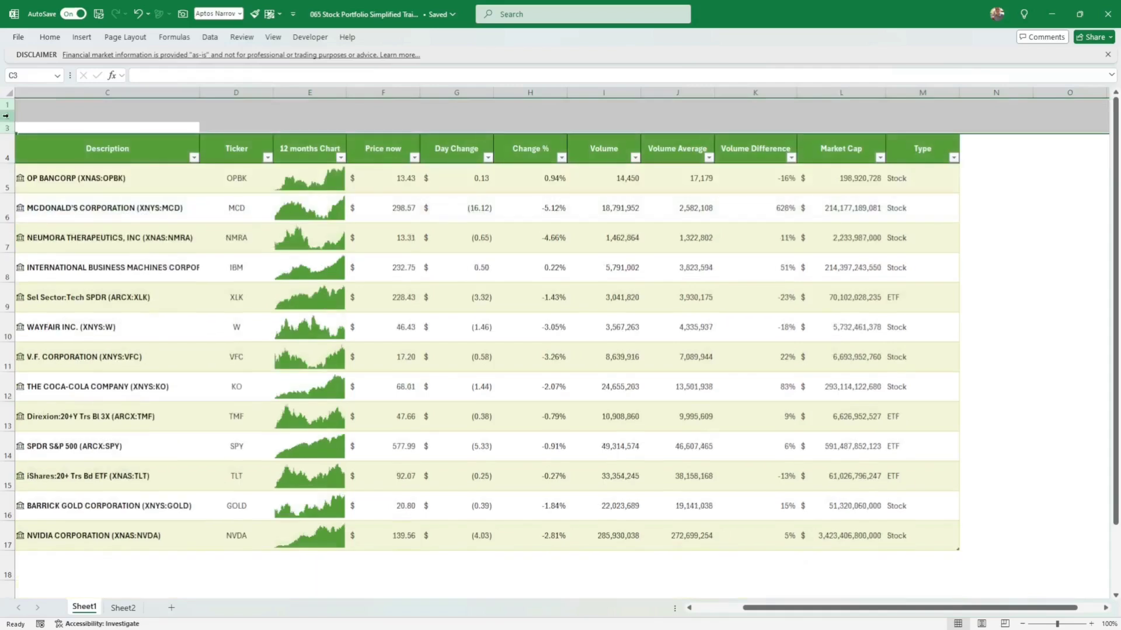
- Review the formatted stock table across its full width, from column A to column N
left_click(111, 202)
key("Left")
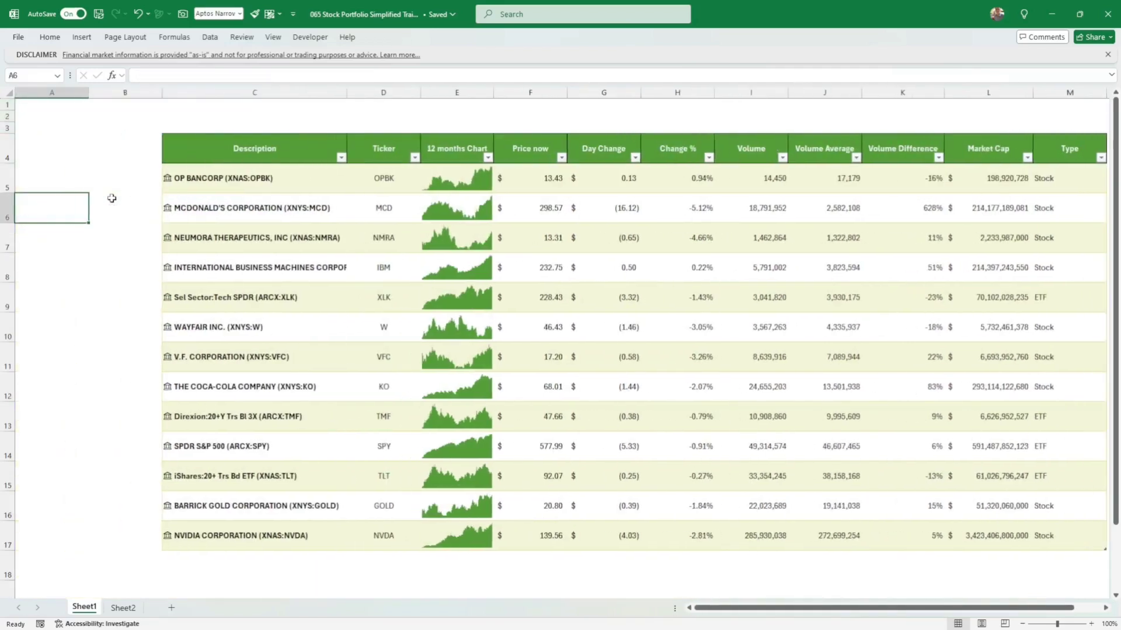
key("Left")
key("Right")
key("Right")
key("Right")
key("Right")
key("Right")
key("Right")
key("Right")
key("Right")
key("Right")
key("Right")
key("Right")
key("Right")
key("Right")
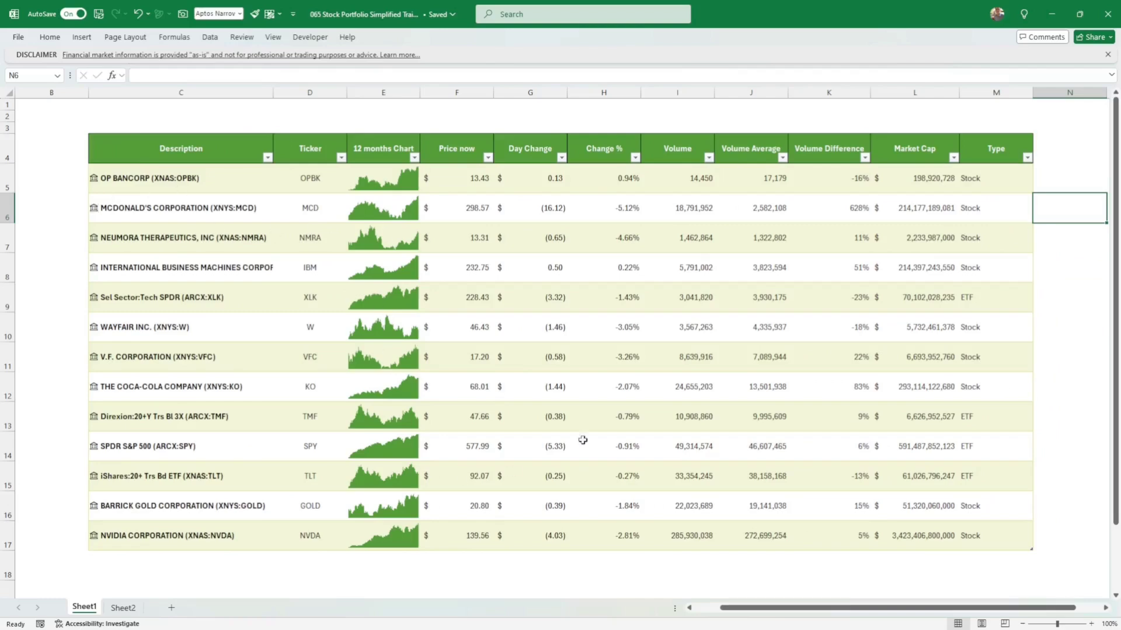
- Apply grey outline and inside borders to the table's data cells C5:M17
left_click(606, 413)
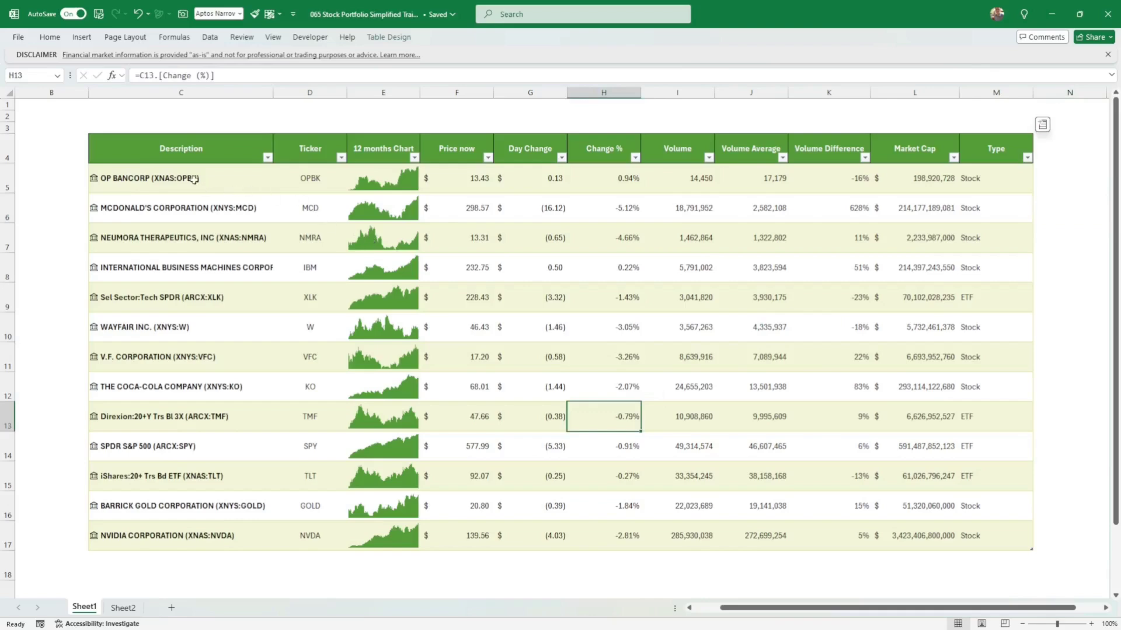
left_click_drag(195, 181, 966, 540)
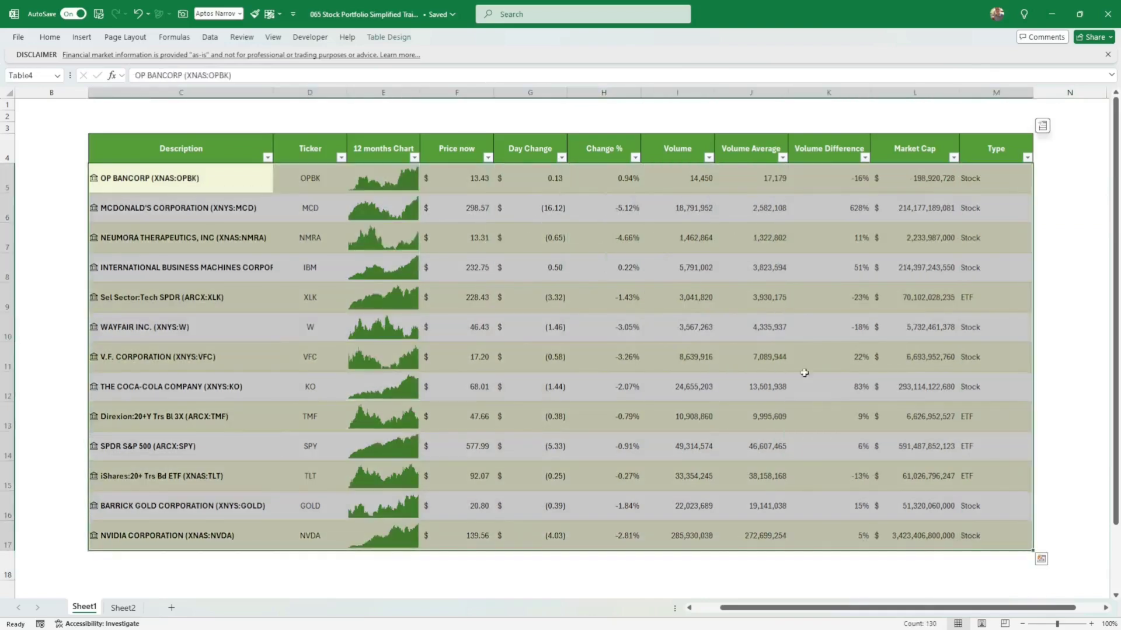
left_click(48, 39)
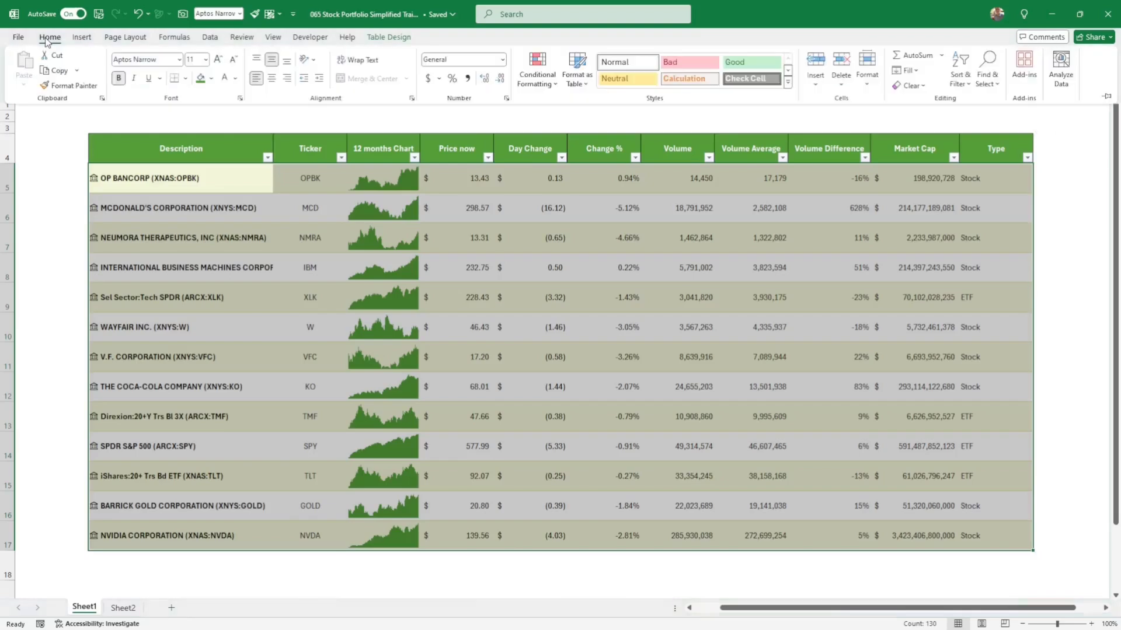
left_click(185, 78)
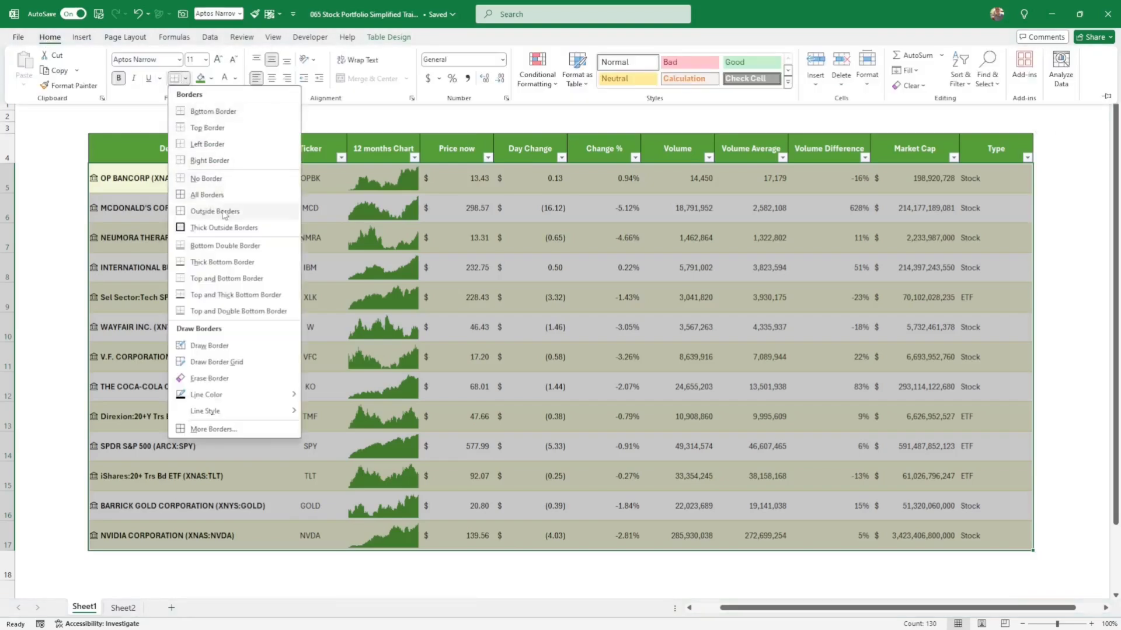
left_click(213, 429)
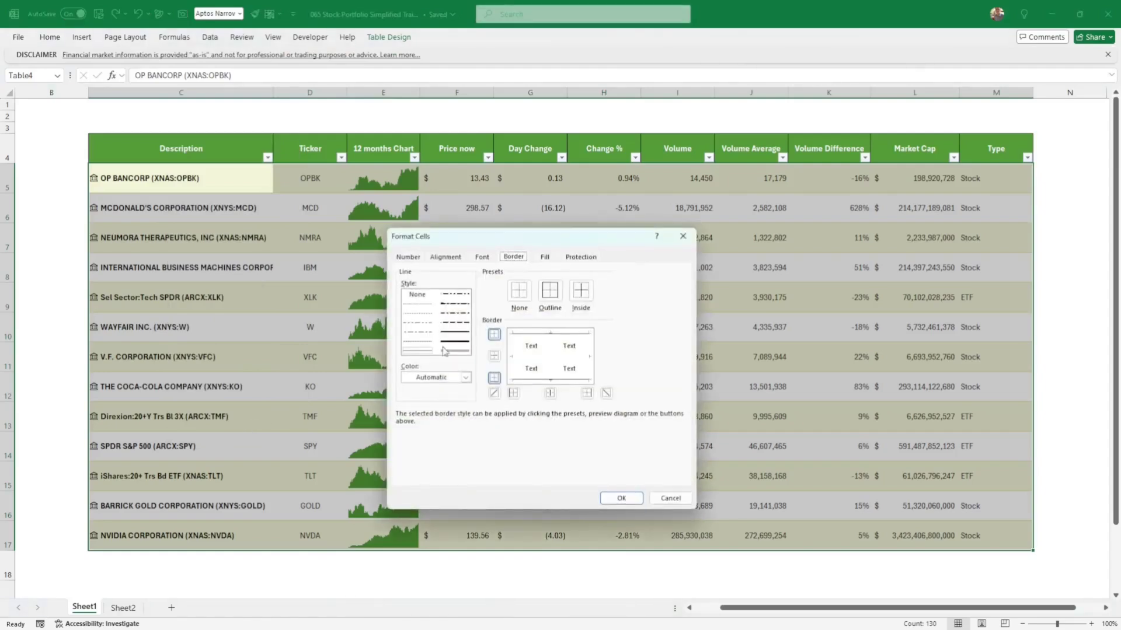
left_click(465, 378)
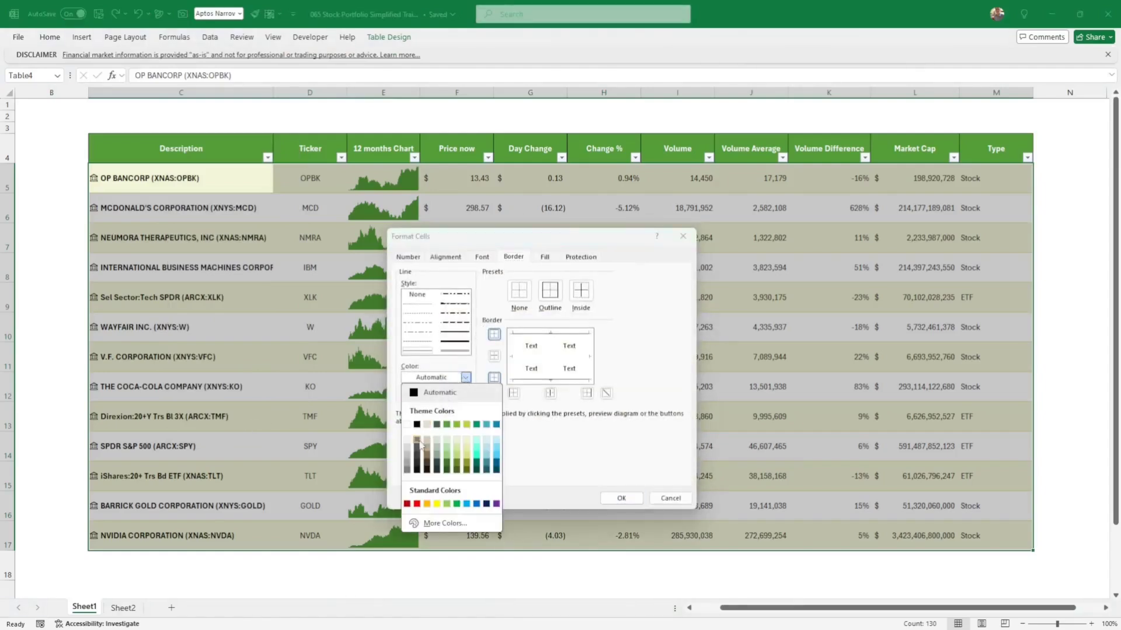
left_click(407, 462)
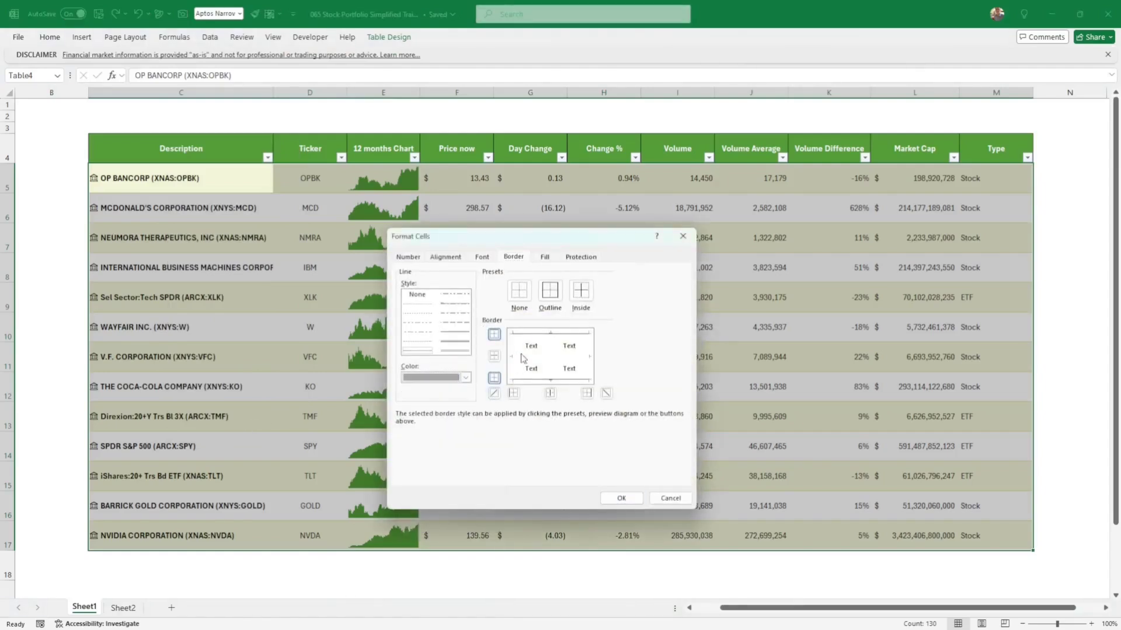
left_click(553, 308)
left_click(581, 292)
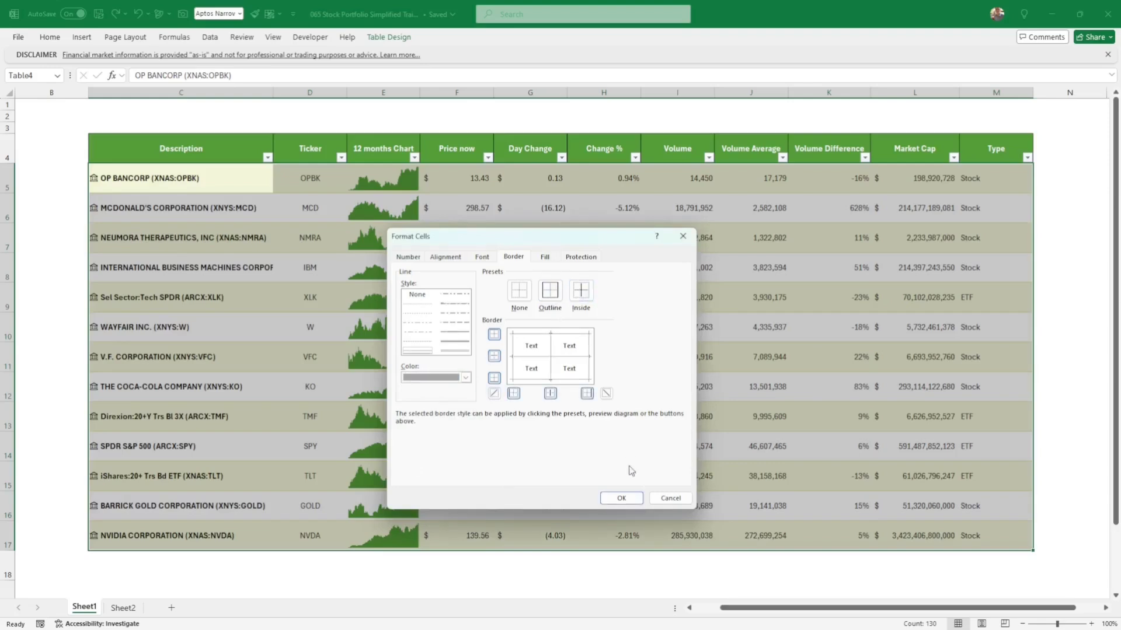
left_click(621, 497)
left_click(630, 500)
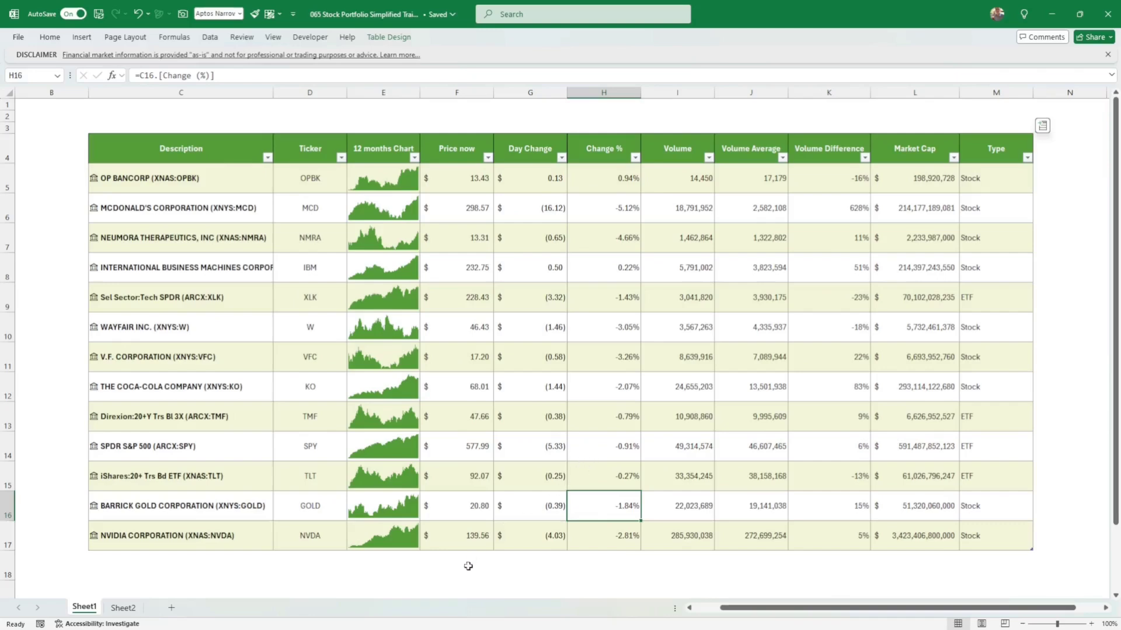
- Sort the stock table by the Volume column from smallest to largest
left_click(211, 146)
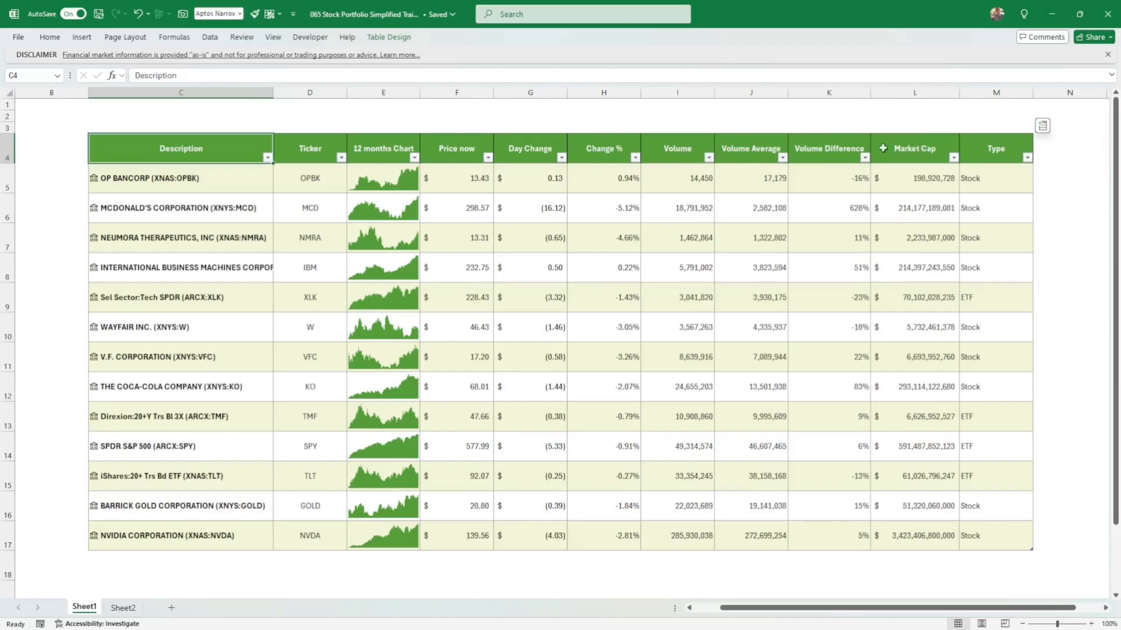
left_click(704, 158)
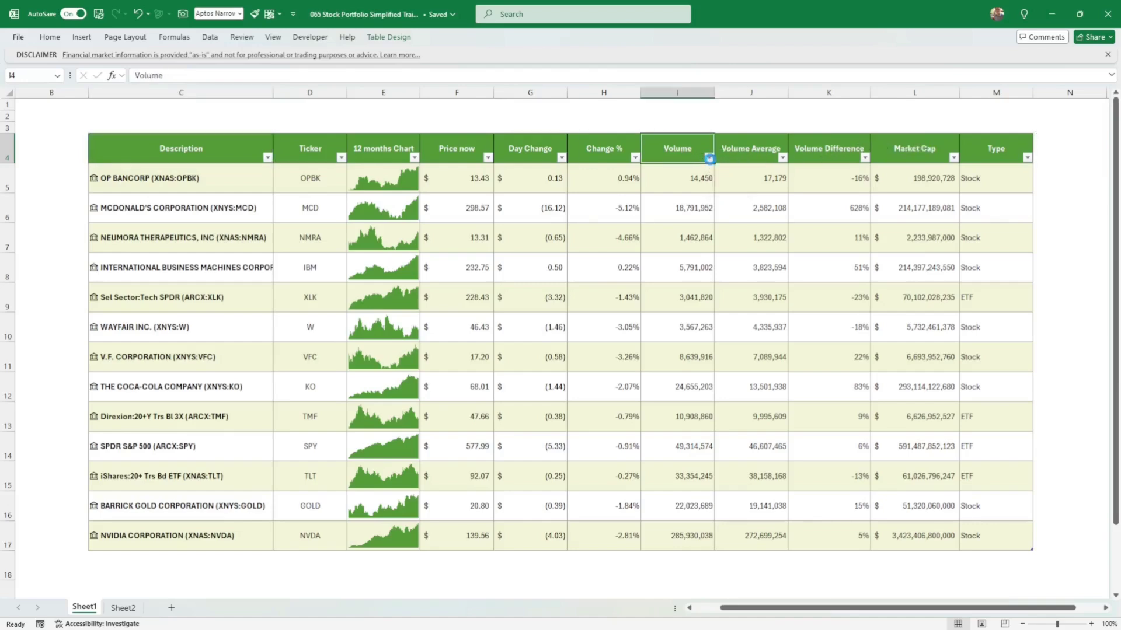
left_click(709, 158)
left_click(666, 170)
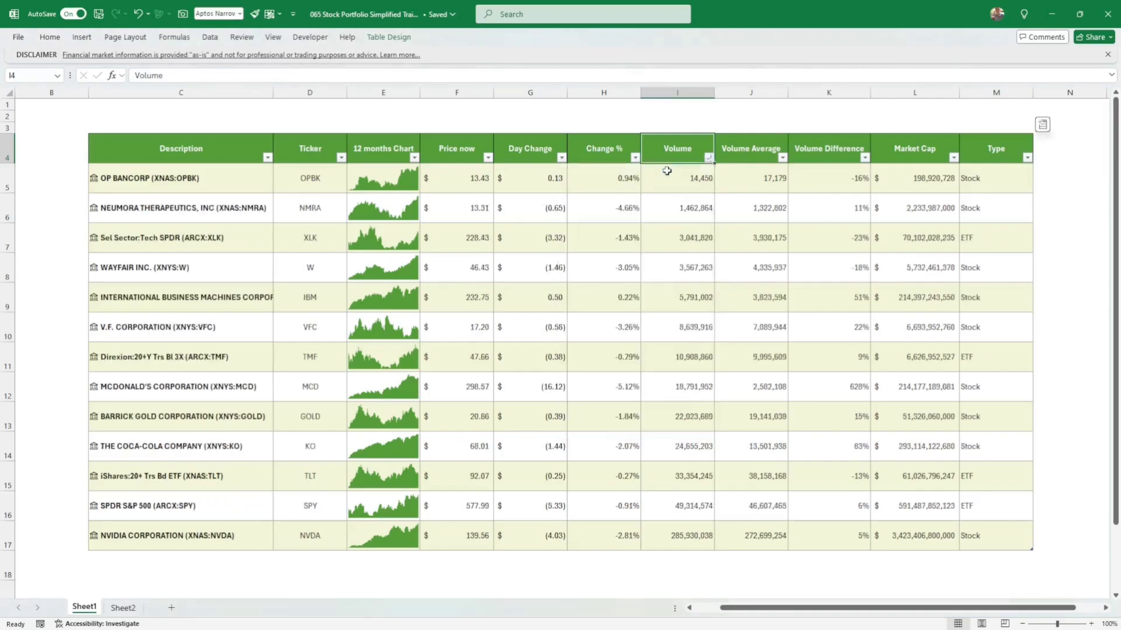
- Sort the stock table by the Volume column from largest to smallest
left_click(709, 158)
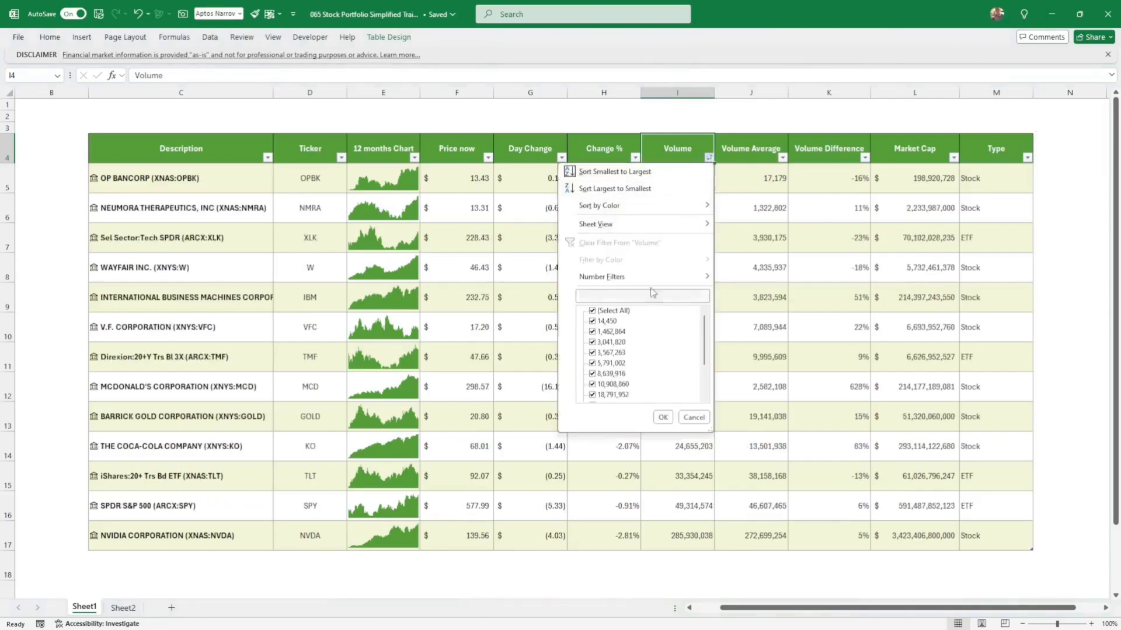
left_click(619, 189)
left_click(647, 228)
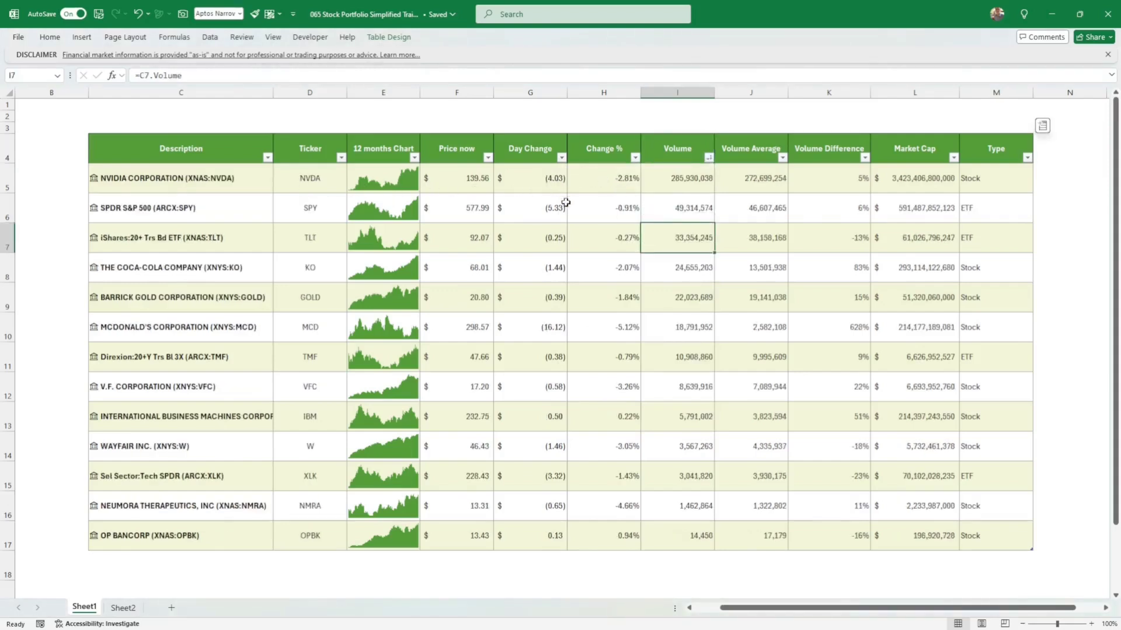
- Change the number format of the Day Change values G5:G17 to the Number category
left_click_drag(538, 176, 510, 532)
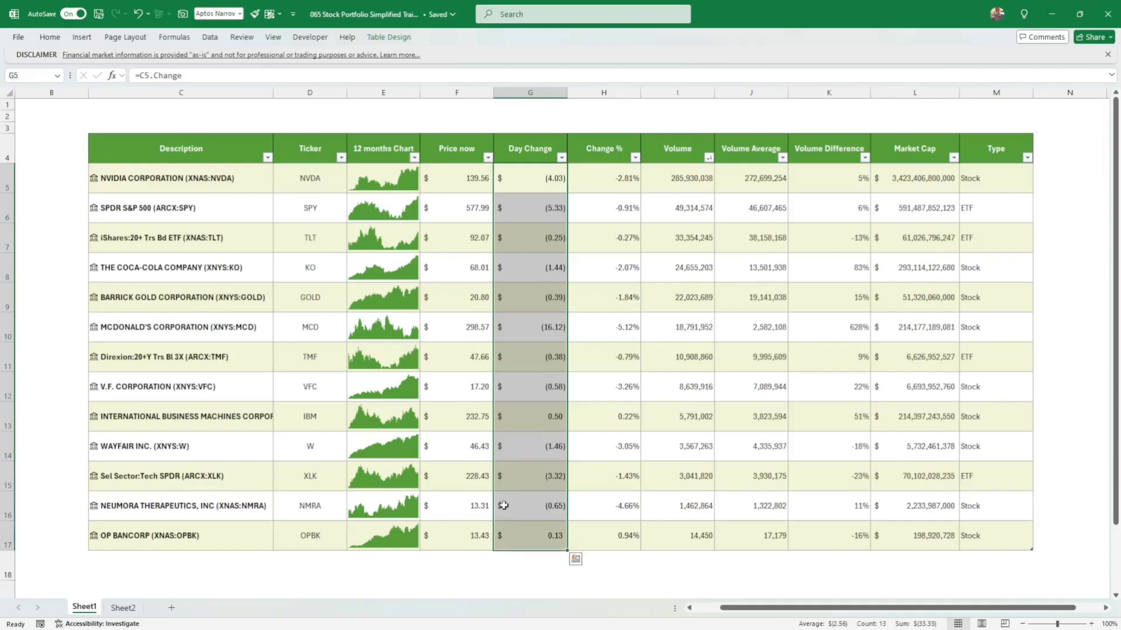
right_click(503, 506)
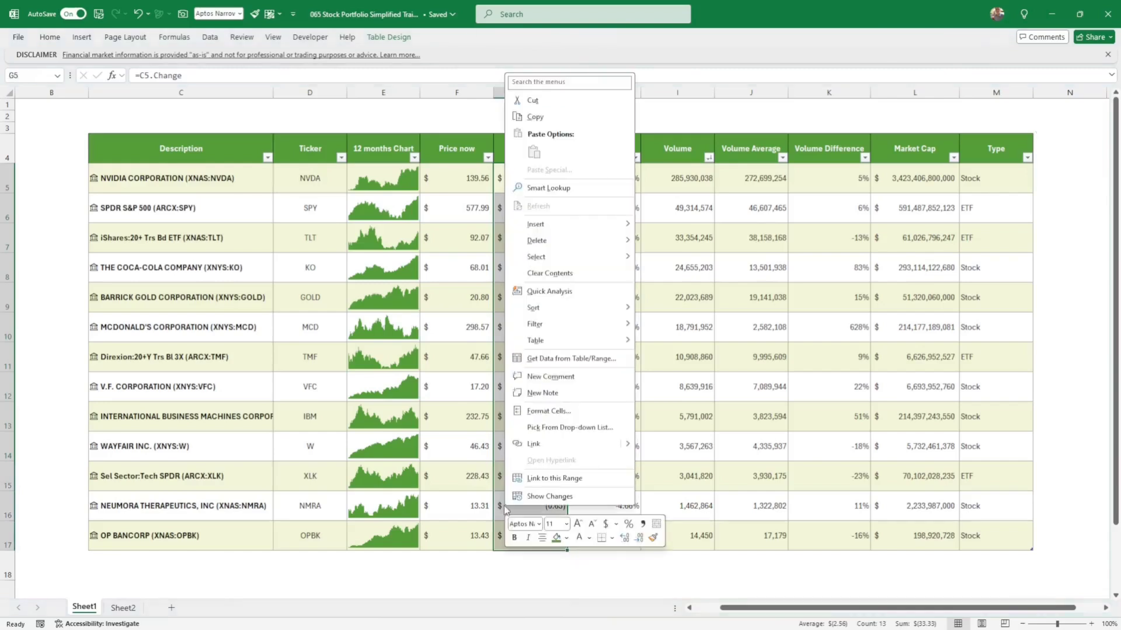
left_click(539, 412)
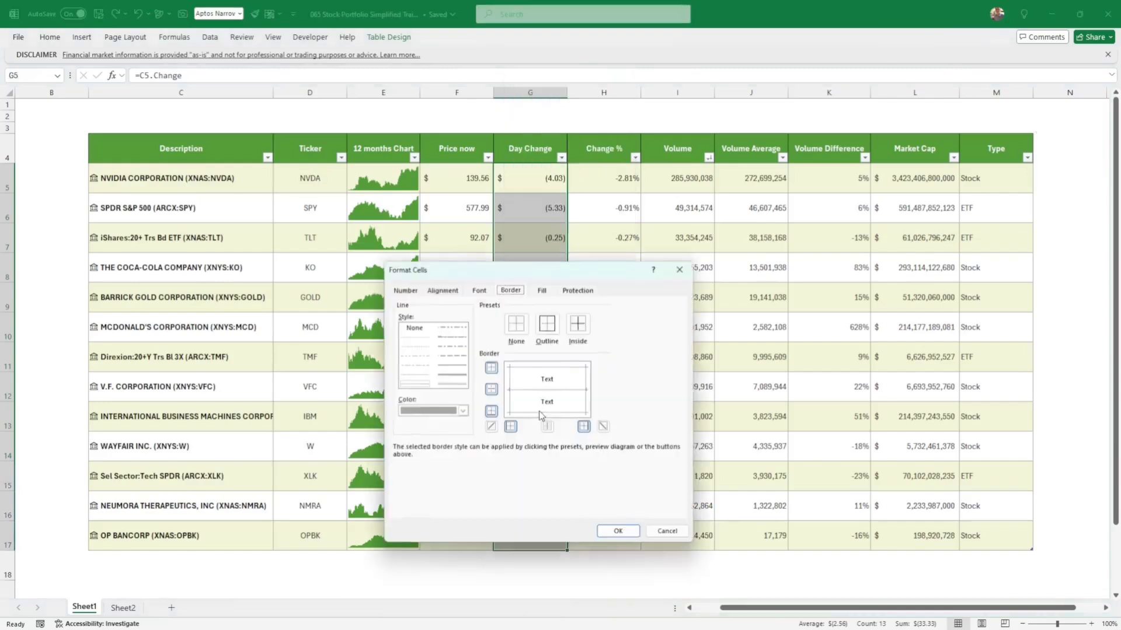
left_click(409, 291)
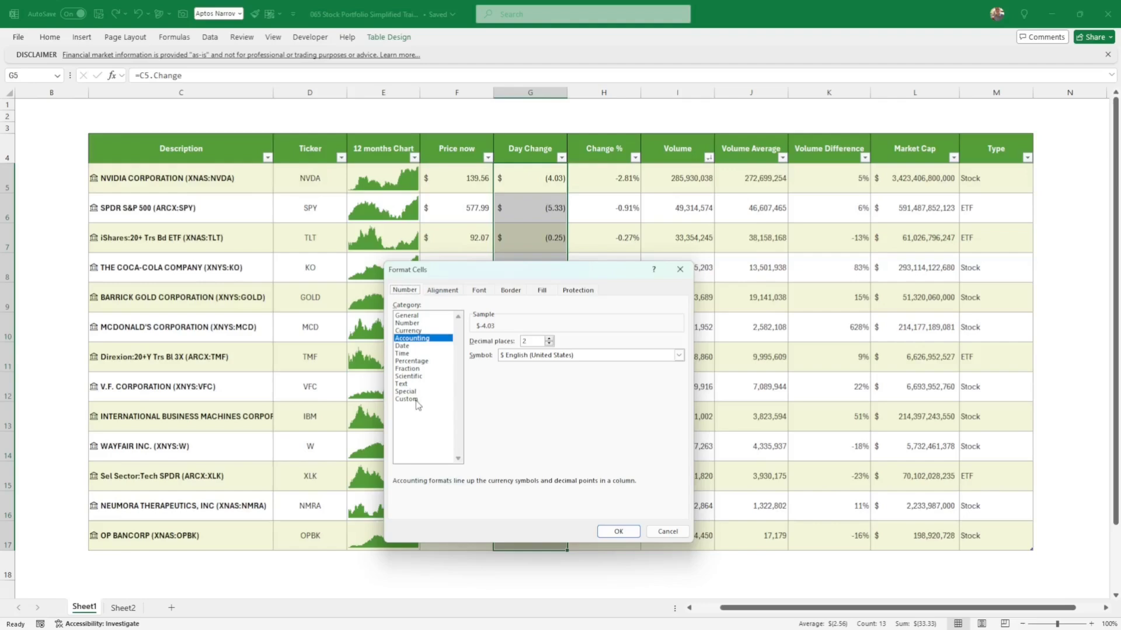
left_click(407, 323)
key("Return")
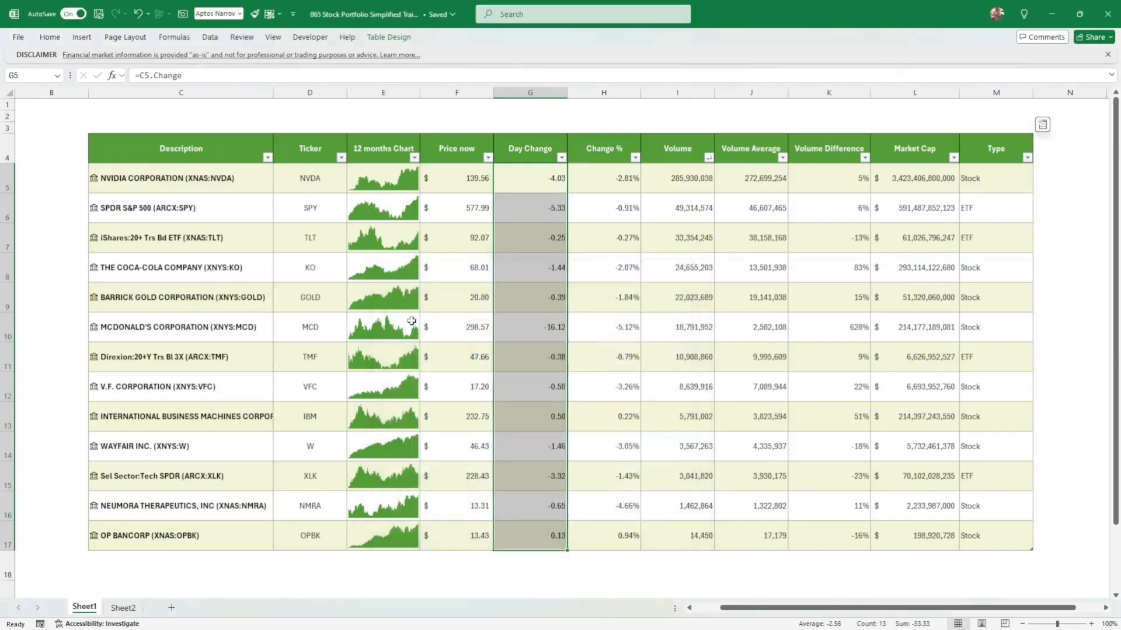
- Set negative numbers in the Day Change column to the red format with a minus sign
right_click(535, 208)
left_click(577, 534)
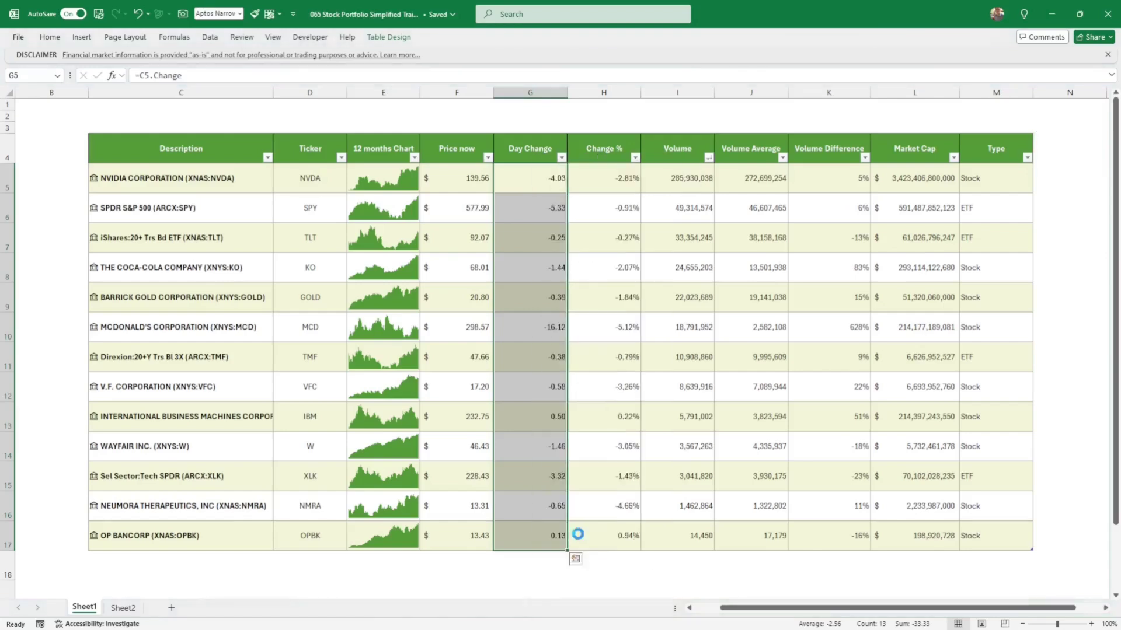
left_click(534, 469)
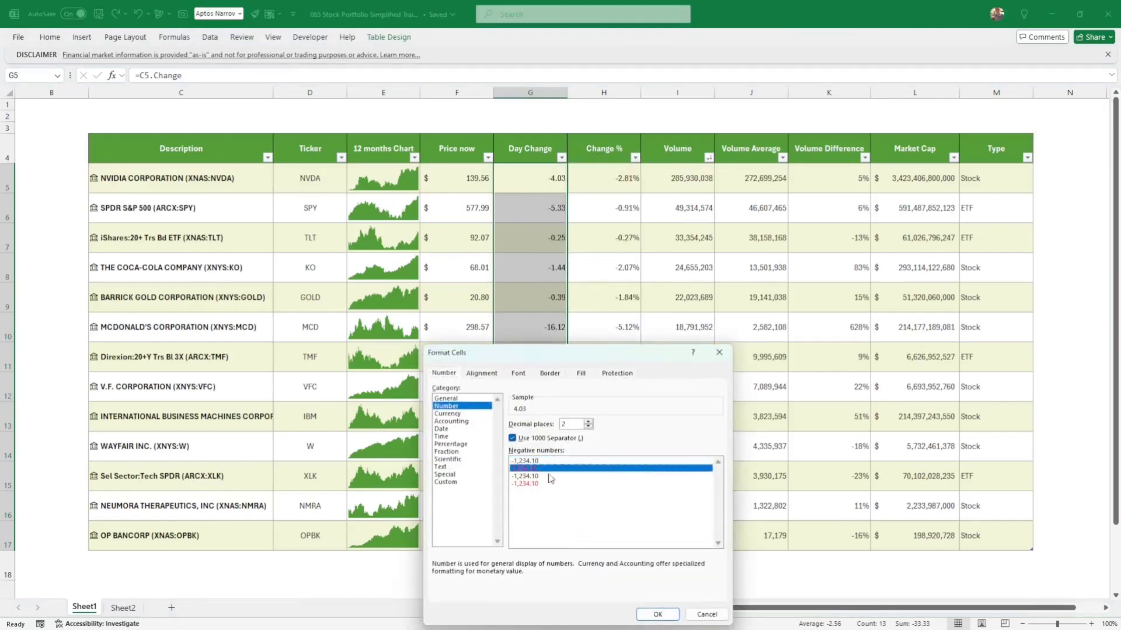
left_click(535, 484)
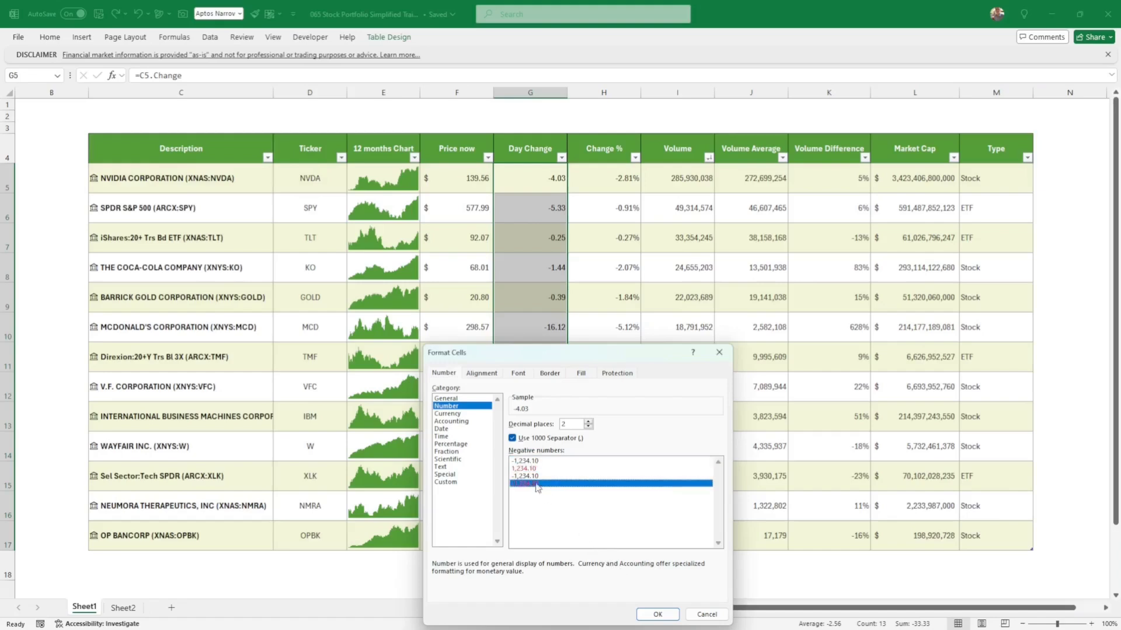
left_click(657, 614)
left_click(620, 538)
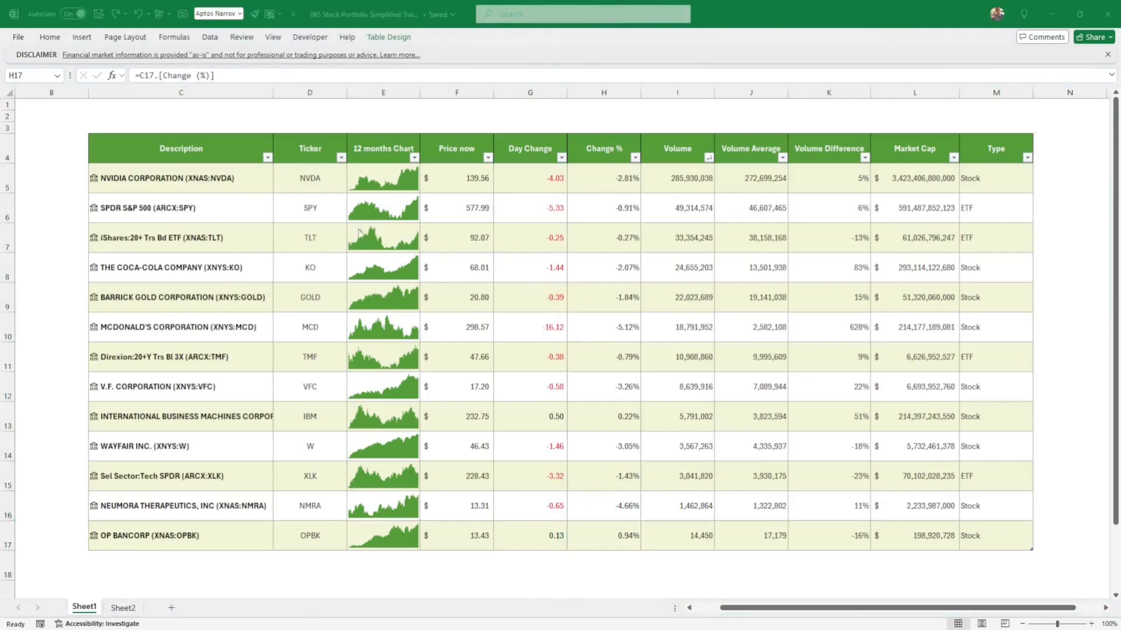
left_click_drag(614, 178, 607, 535)
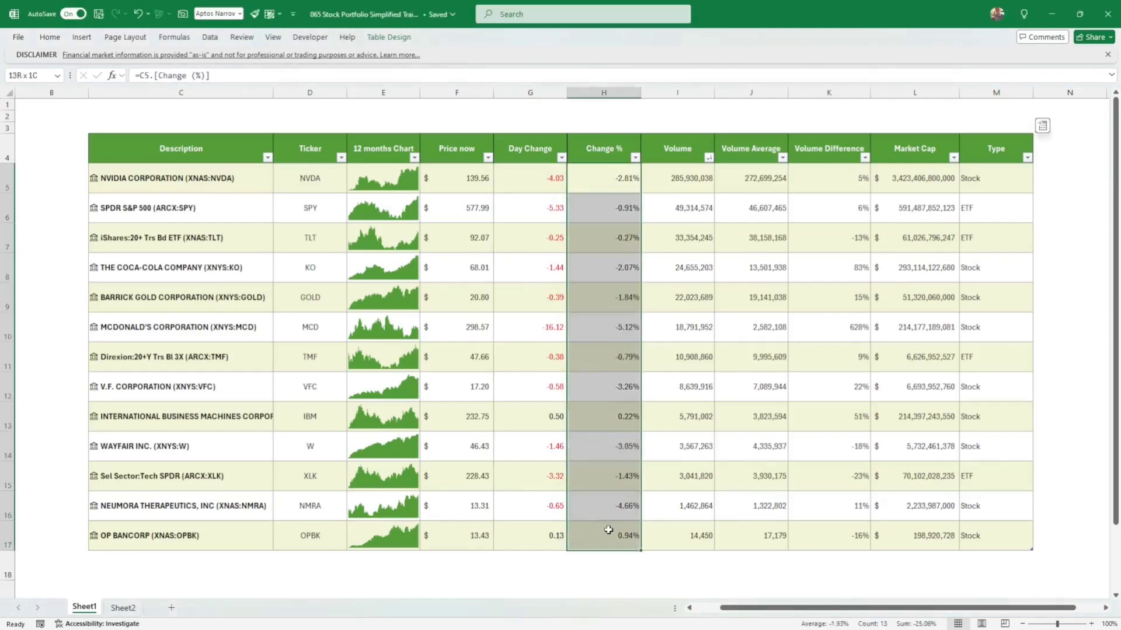
right_click(604, 459)
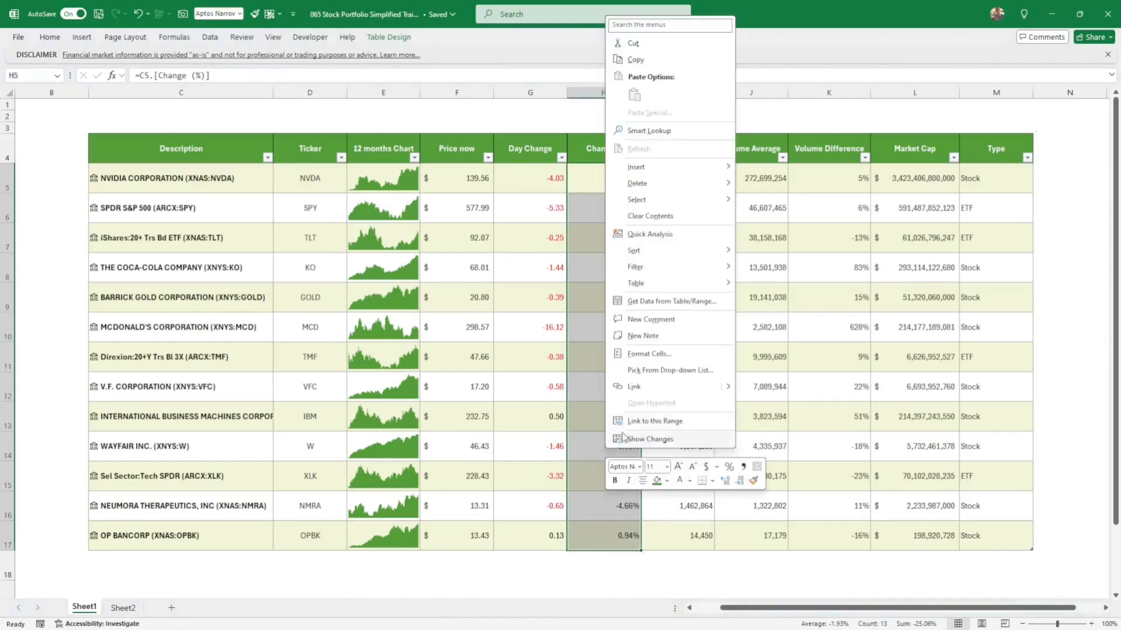
left_click(653, 356)
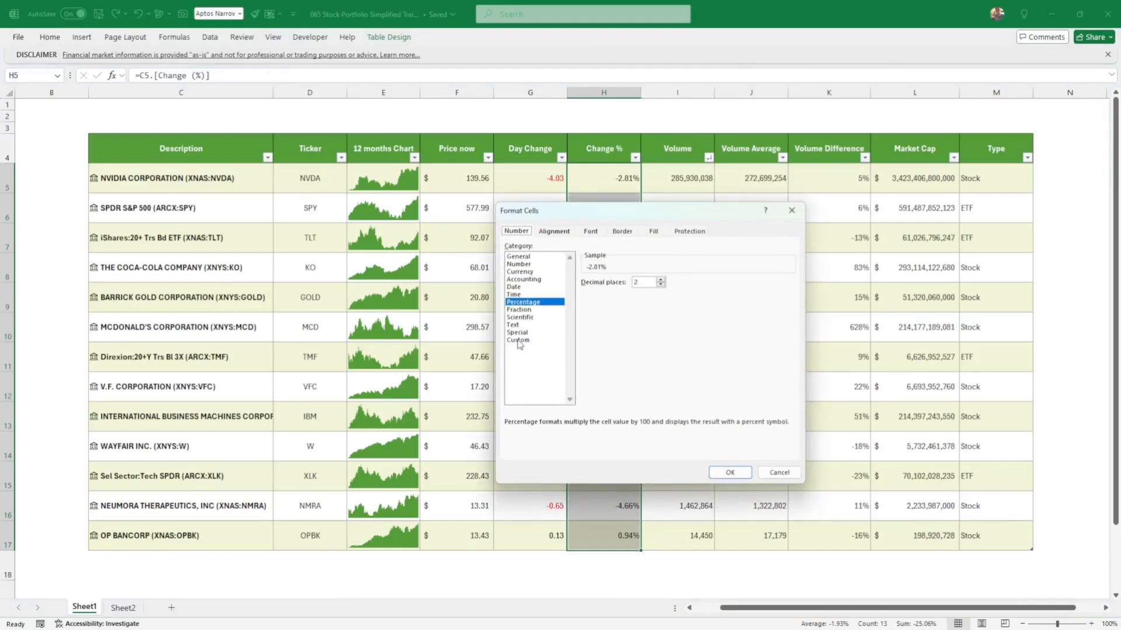
left_click(518, 341)
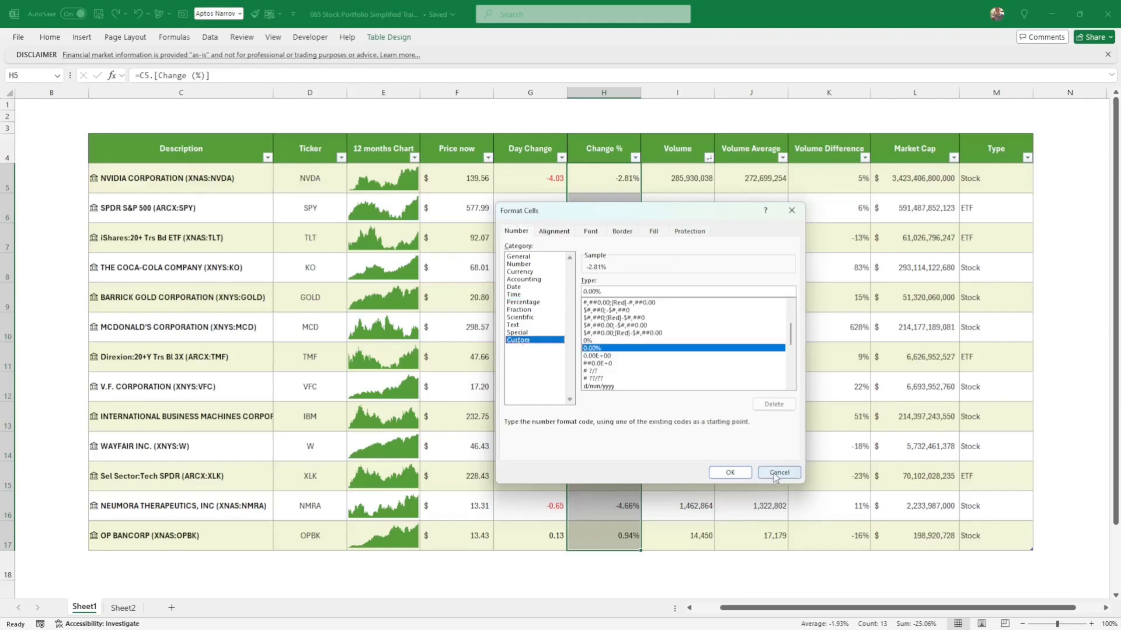
left_click(778, 474)
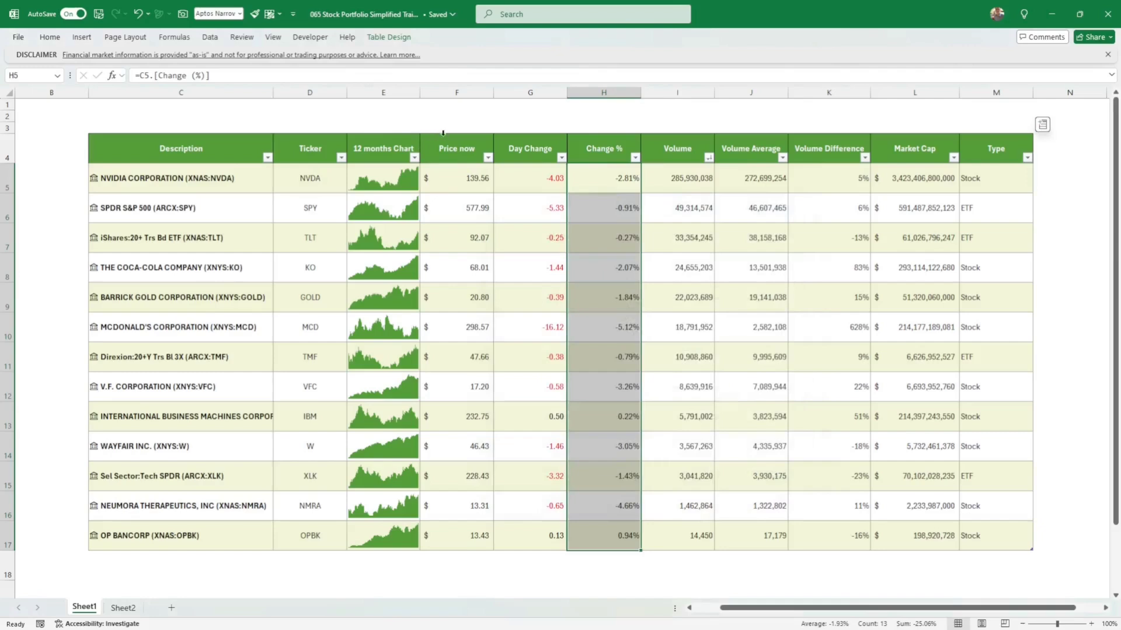
- Add a Less Than conditional formatting rule with the threshold 0 to the Change % values H5:H17
key("ctrl+F1")
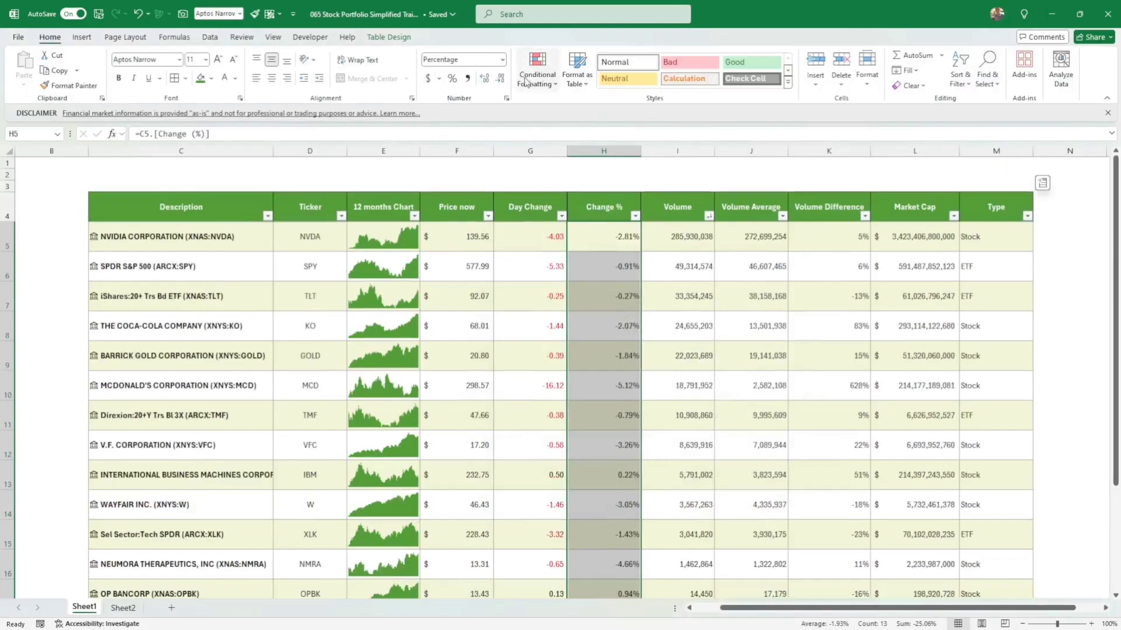
left_click(543, 88)
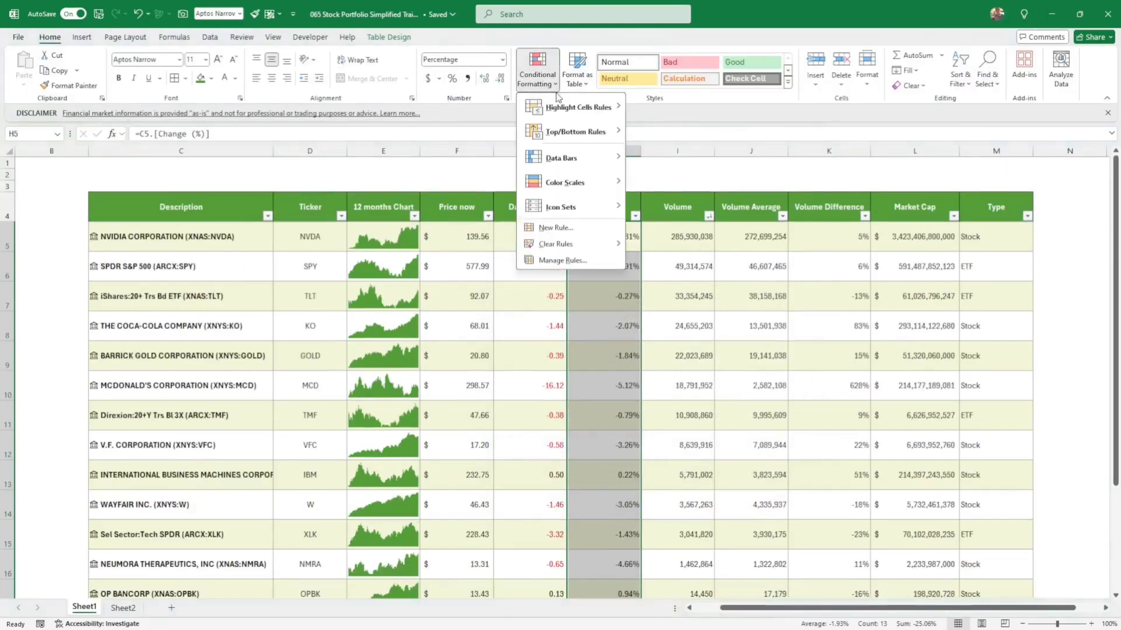
mouse_move(578, 107)
left_click(667, 133)
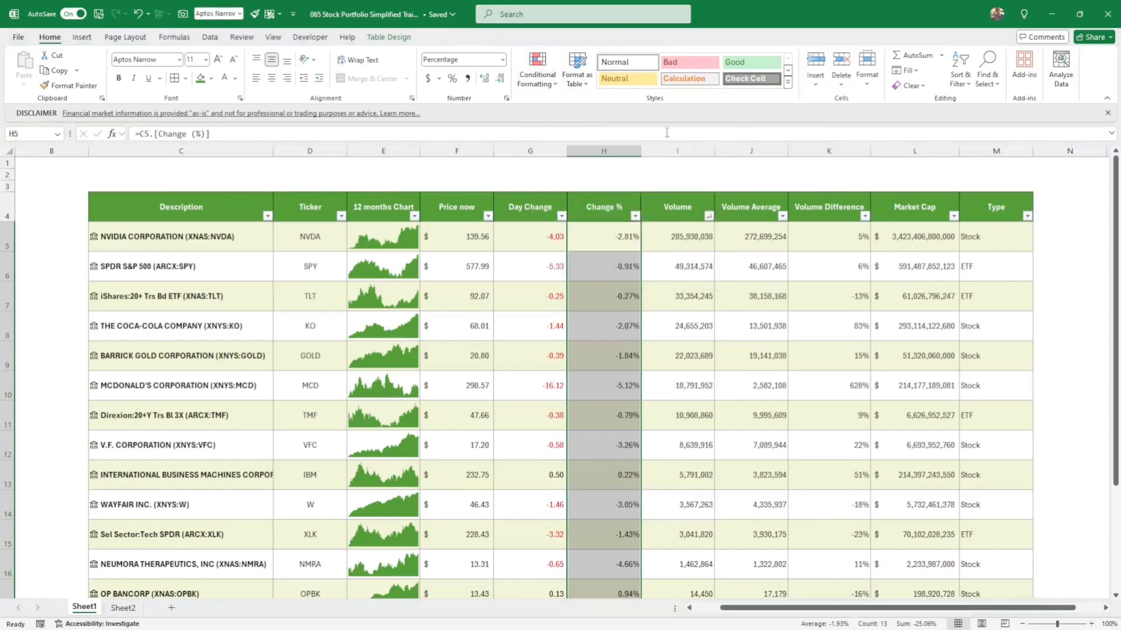
type("0")
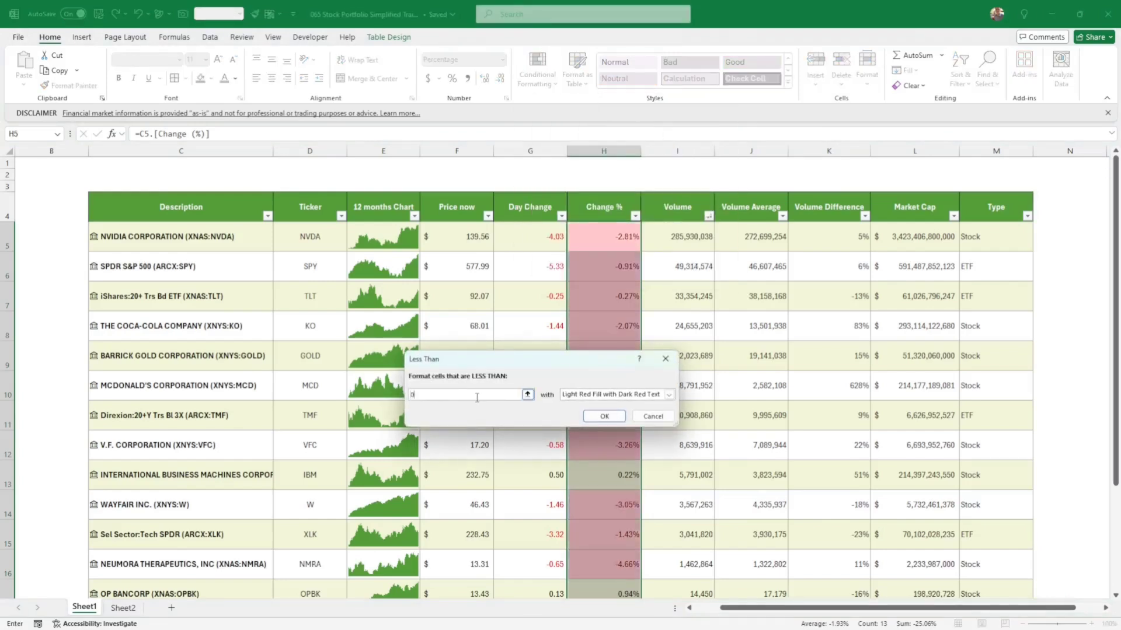
- Give the Less Than rule a custom format with standard red font color and apply it to the Change % column
left_click(656, 397)
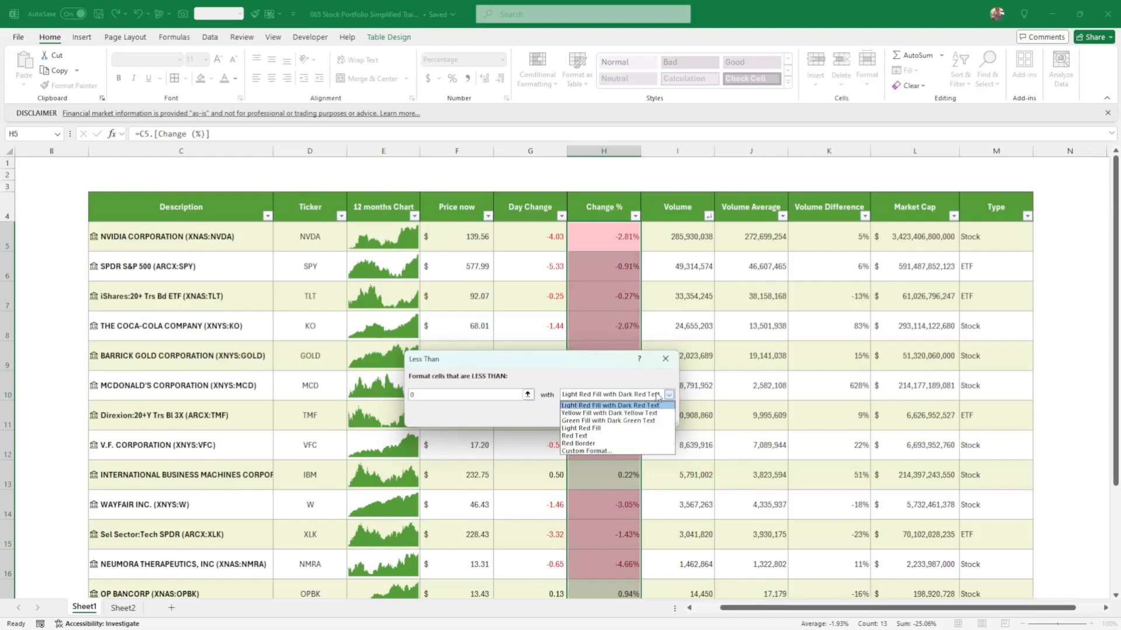
left_click(598, 453)
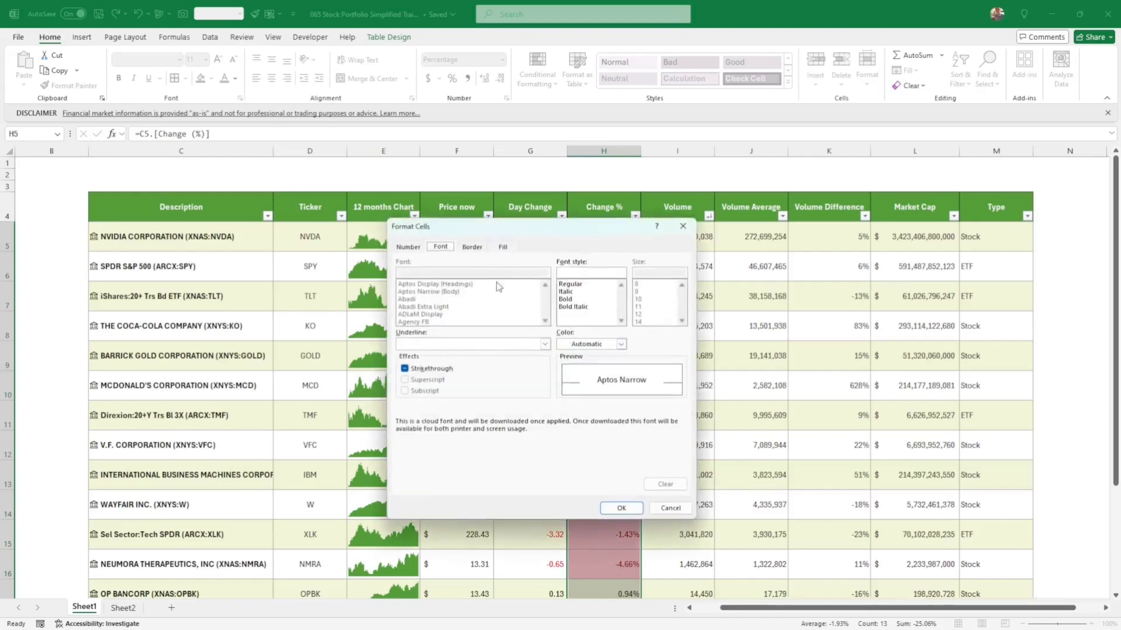
left_click(577, 345)
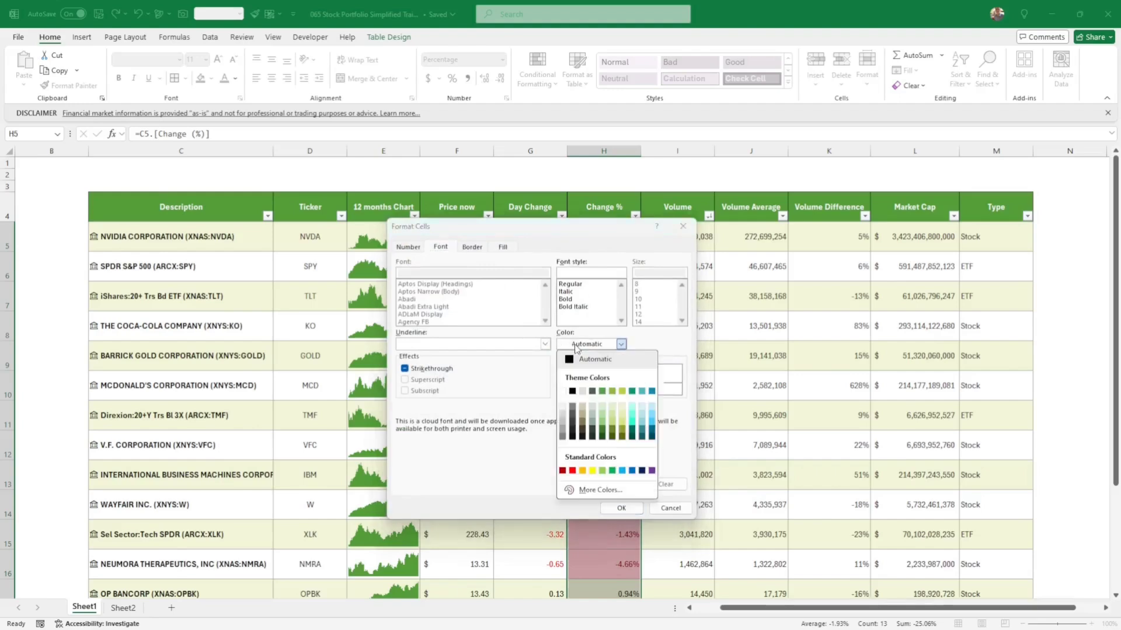
left_click(572, 471)
left_click(621, 508)
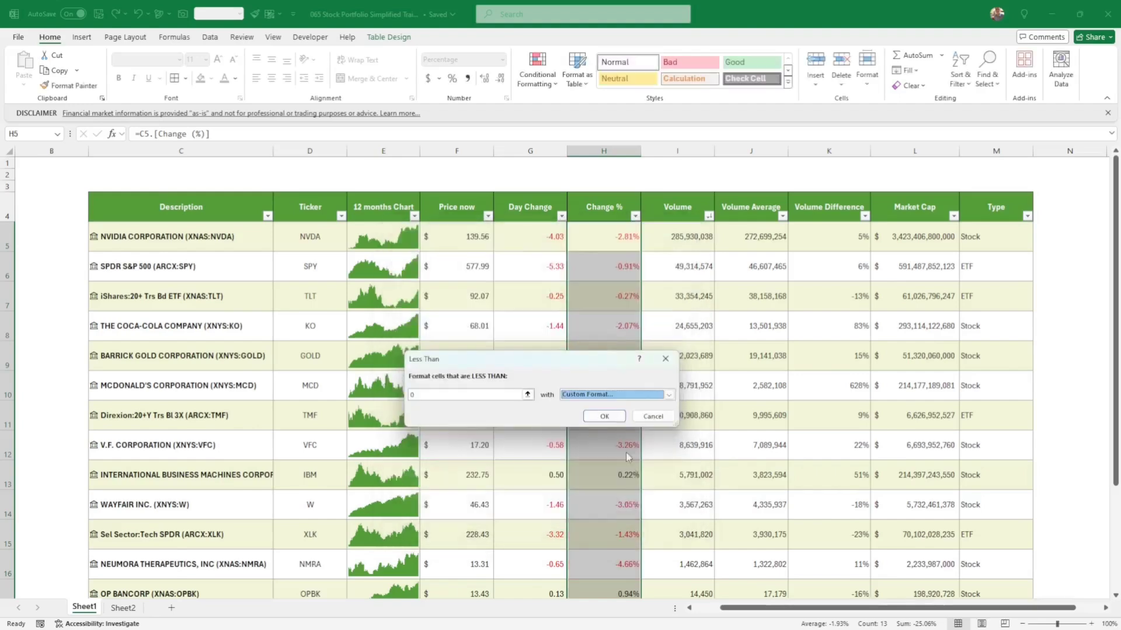
left_click(606, 416)
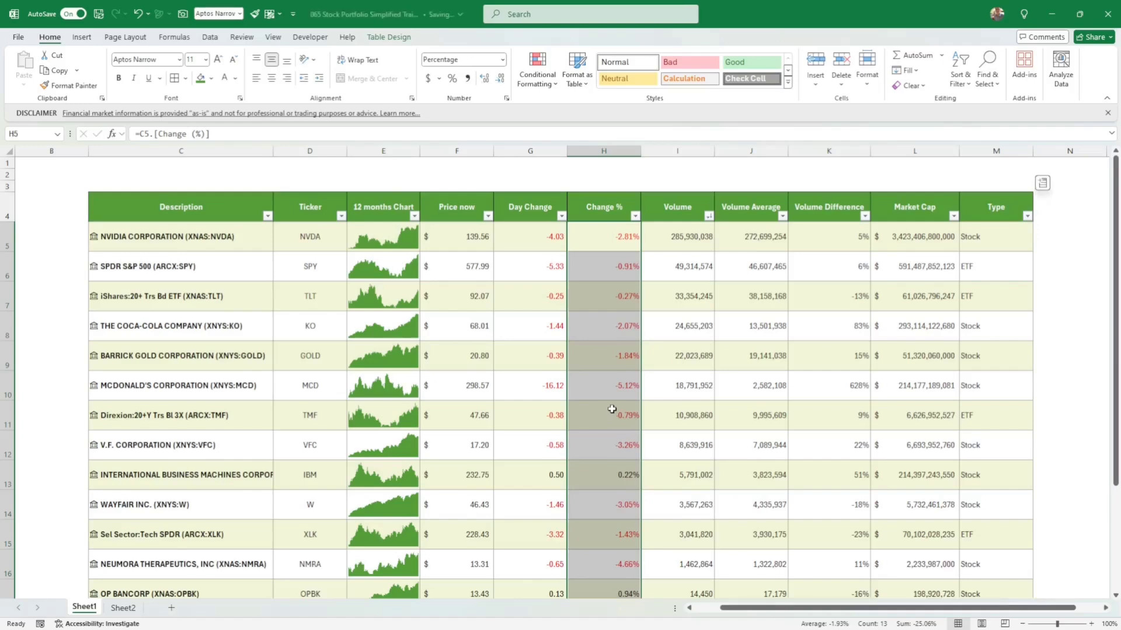
left_click(611, 413)
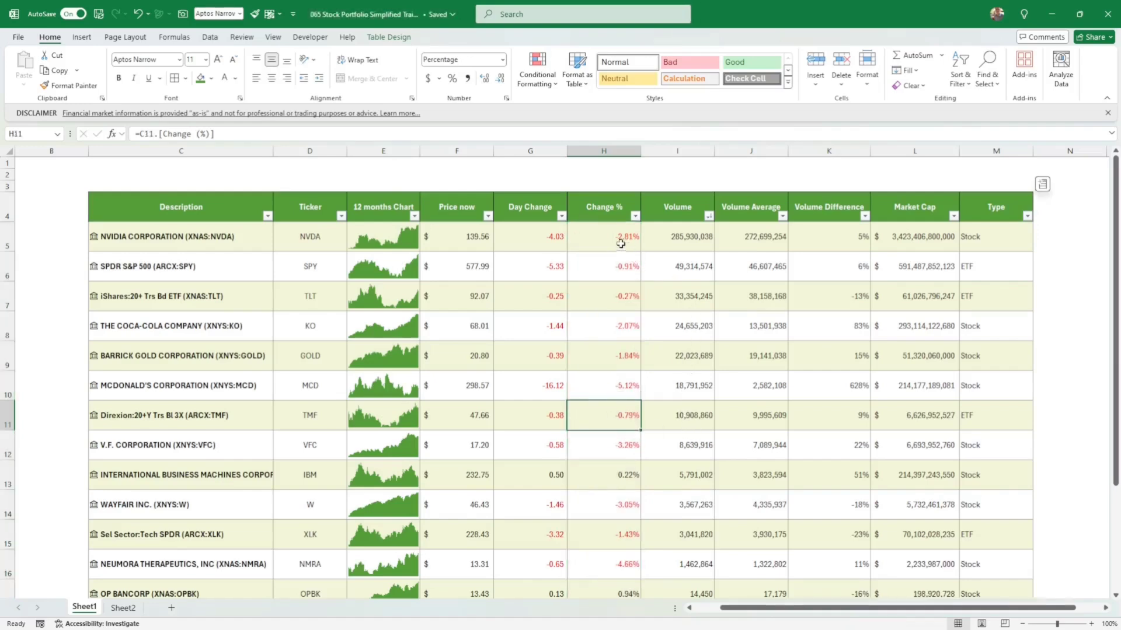
scroll(610, 250, "down", 1)
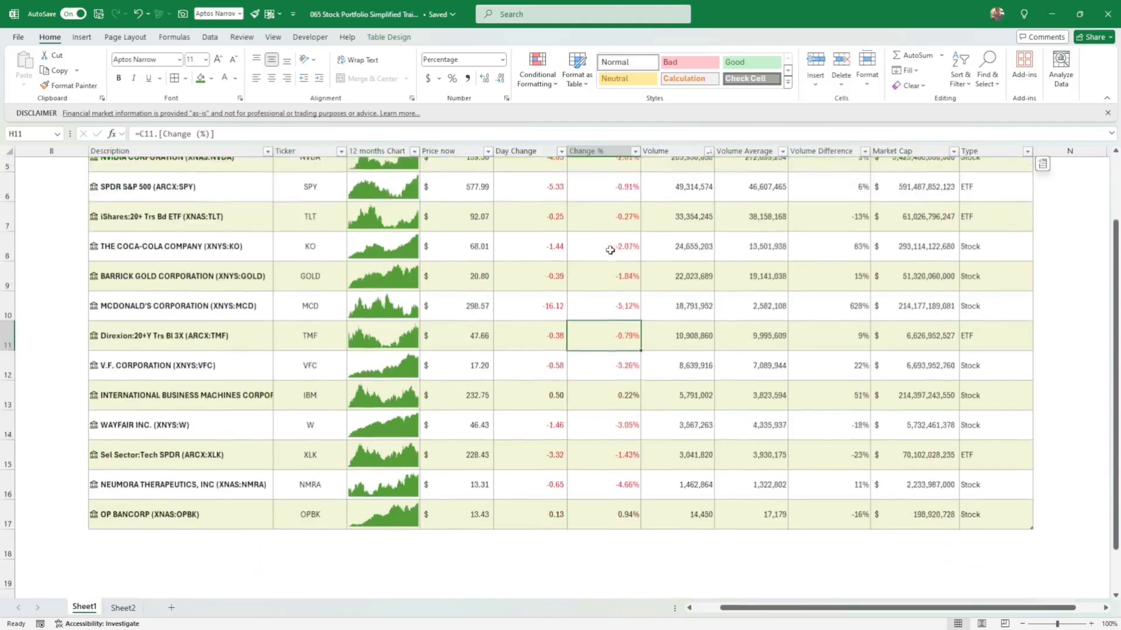
scroll(639, 254, "up", 1)
- Set the base font color of the Day Change and Change % values G5:H17 to the green theme color
left_click_drag(556, 248, 607, 527)
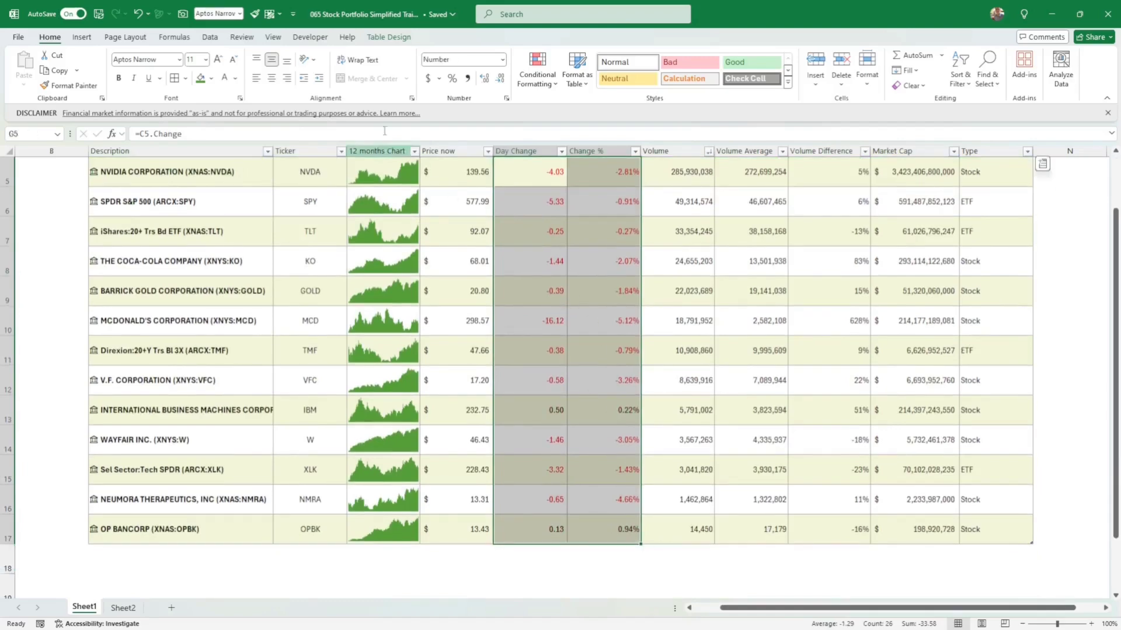
left_click(235, 78)
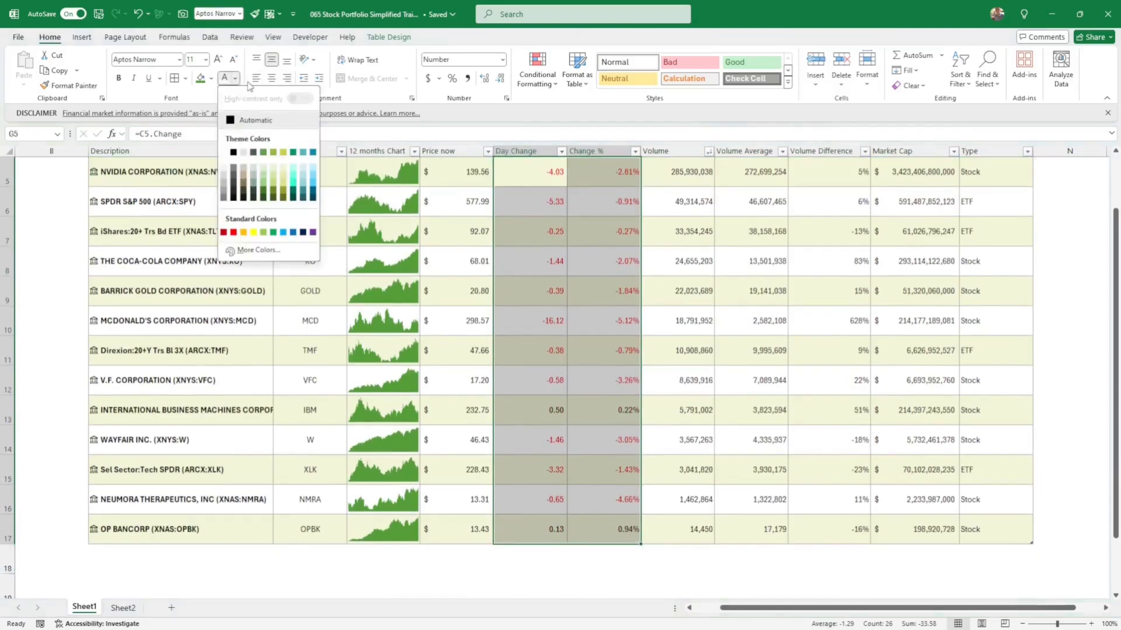
left_click(263, 152)
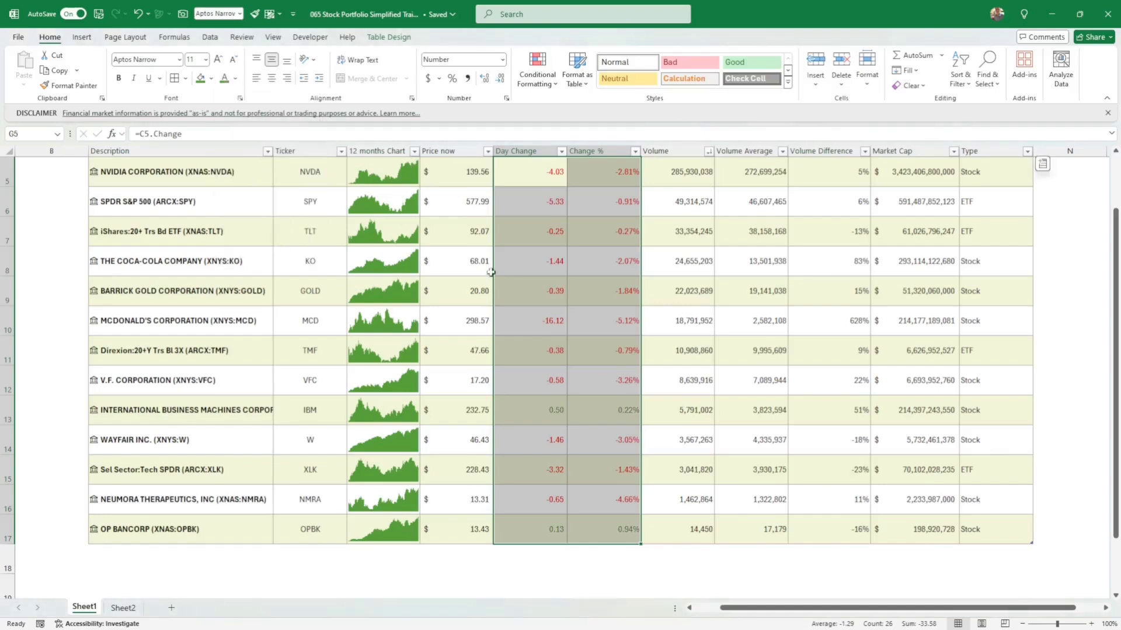
left_click(520, 302)
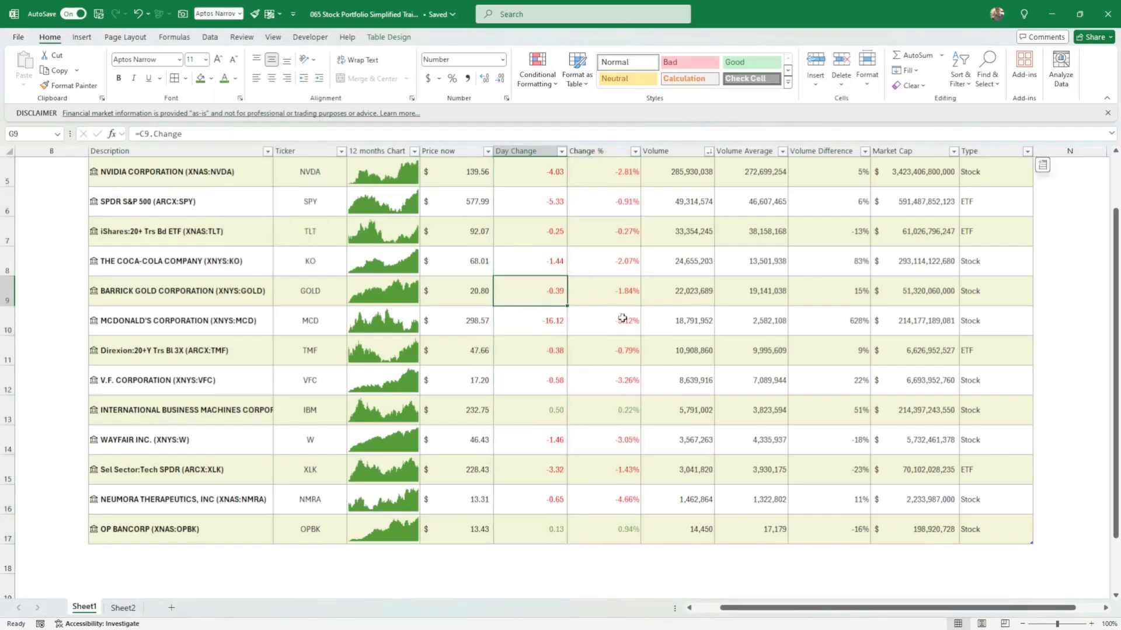
left_click(614, 531)
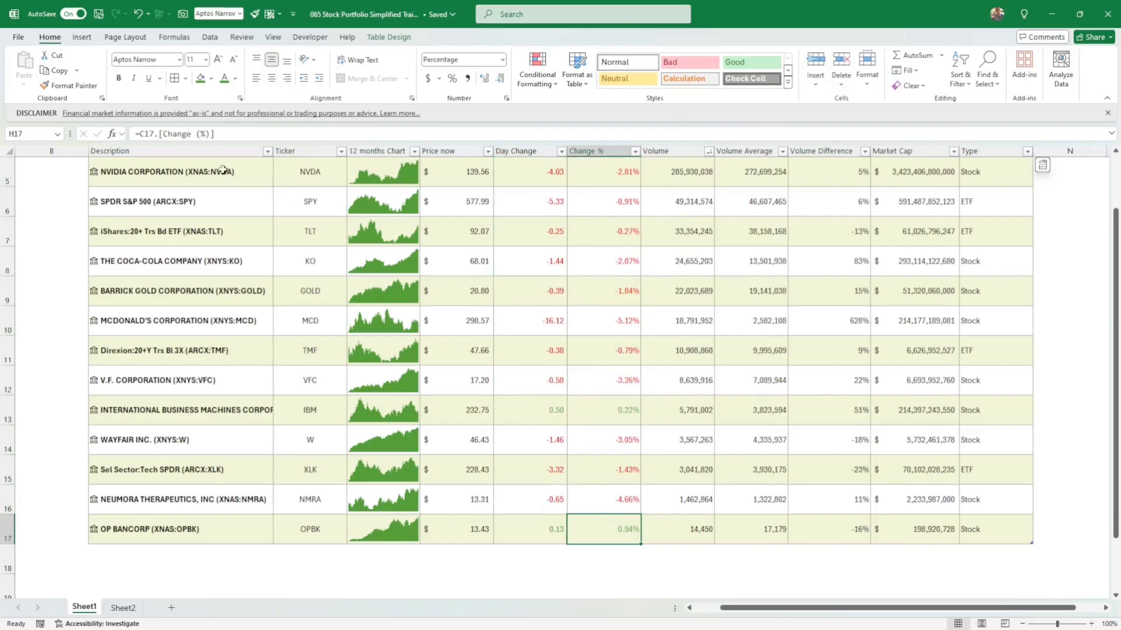
- Make all table values from Ticker to Type, D5:M17, bold
left_click_drag(310, 171, 911, 449)
scroll(912, 456, "up", 2)
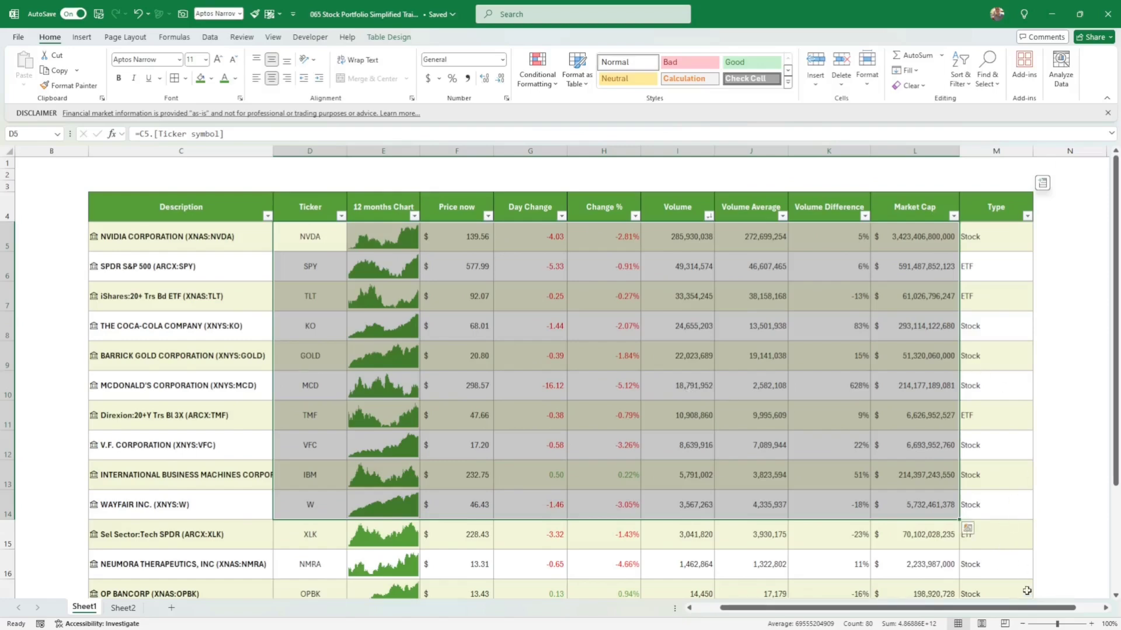
left_click(1022, 624)
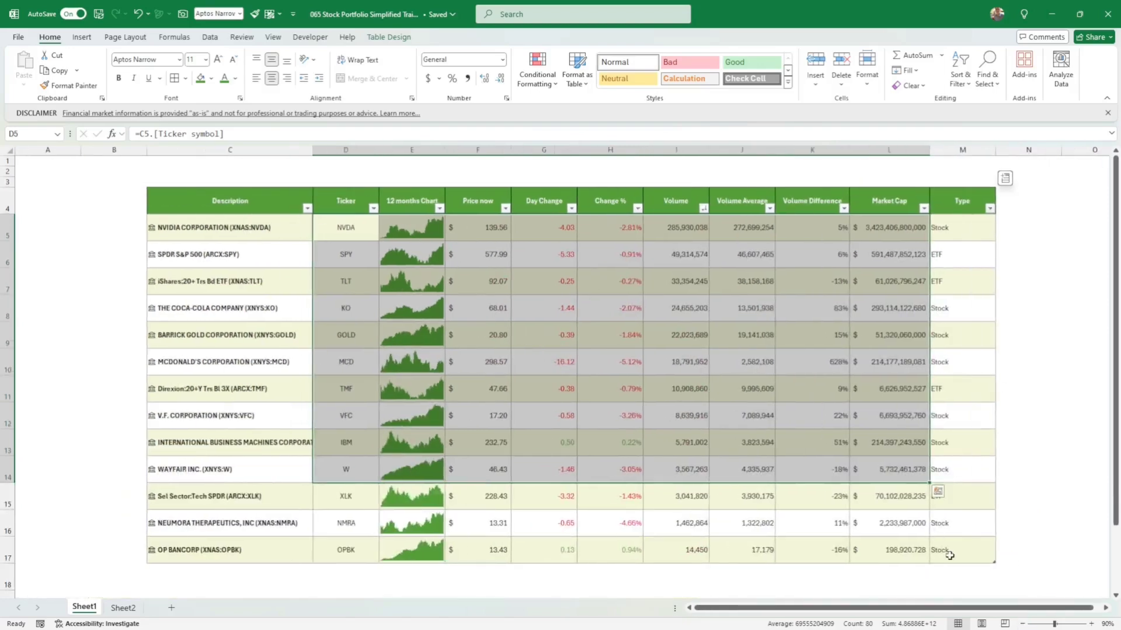
left_click_drag(949, 555, 350, 229)
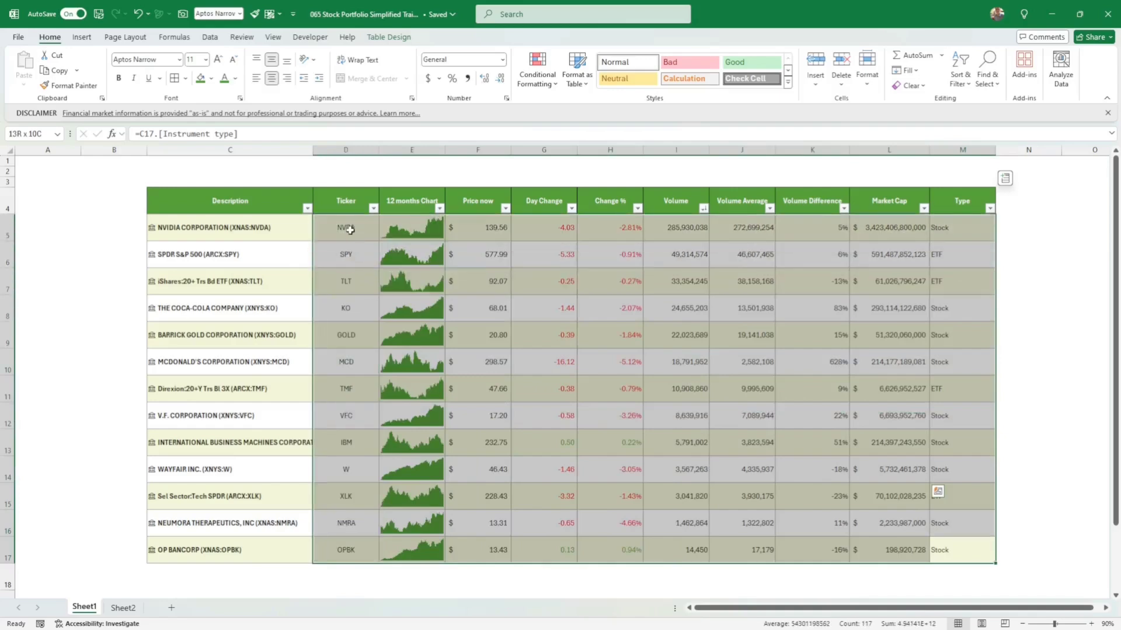
left_click(119, 79)
left_click(230, 281)
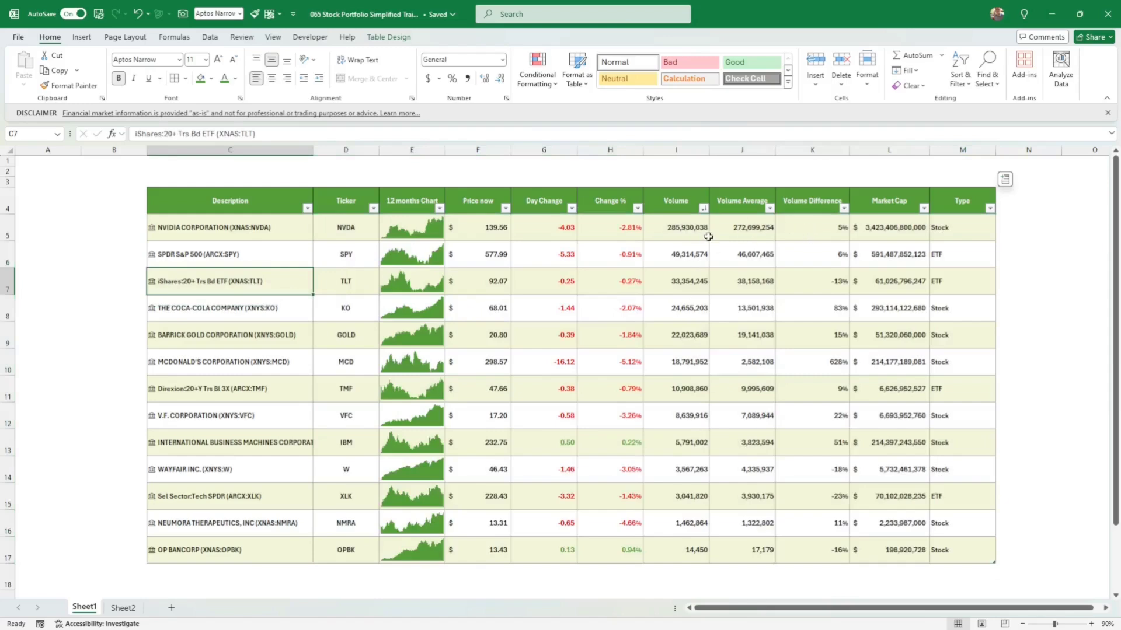
- Copy the formatting of Change % cell H5 to the Volume Difference values K5:K17 and show them without decimals
left_click(621, 227)
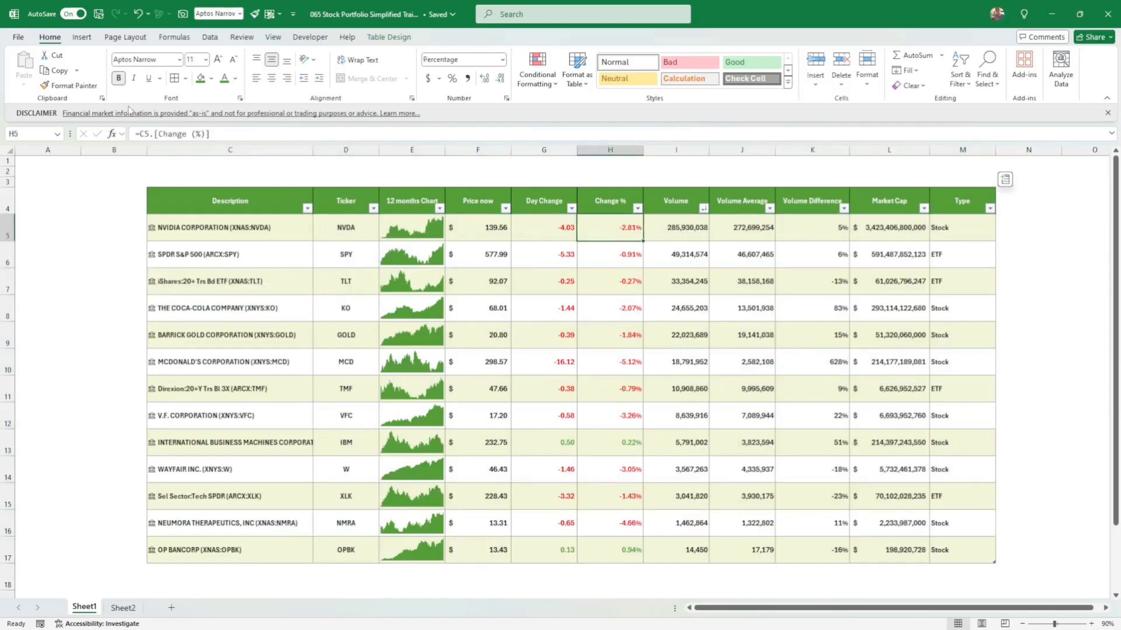
left_click(87, 86)
left_click_drag(821, 227, 844, 549)
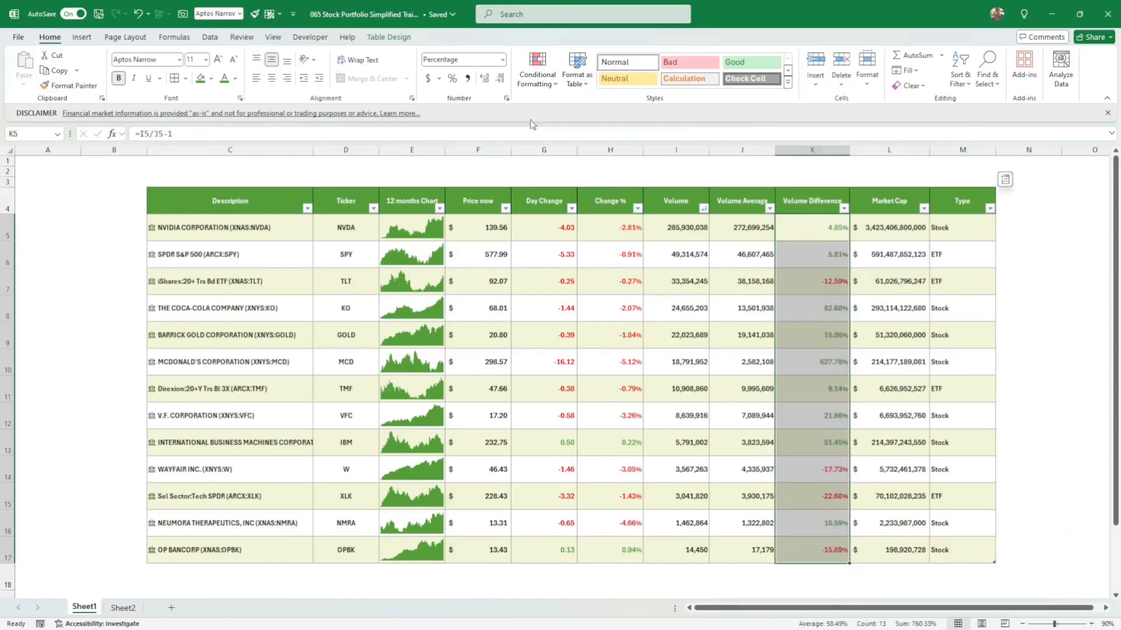
left_click(501, 80)
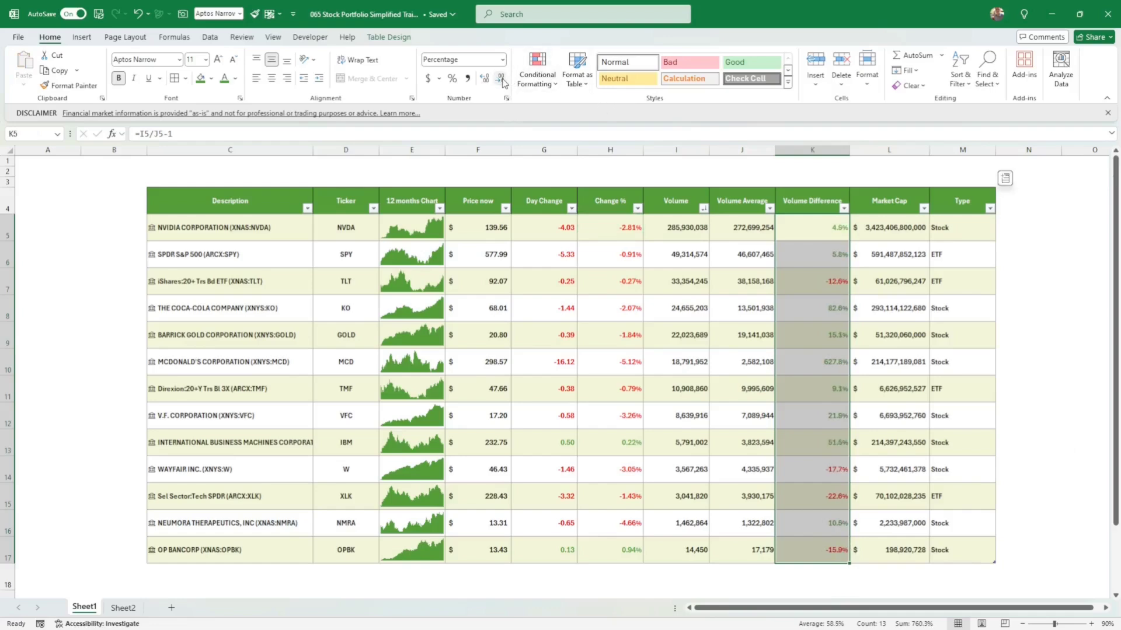
left_click(502, 79)
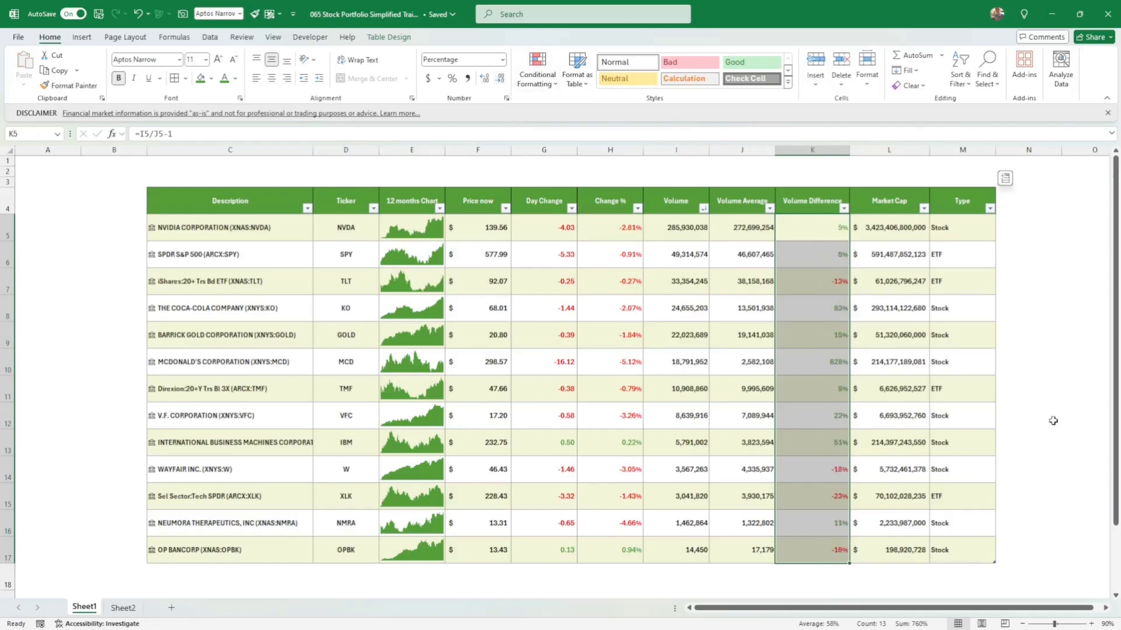
- Reduce the Change % values H5:H17 to one decimal place
left_click_drag(618, 227, 620, 552)
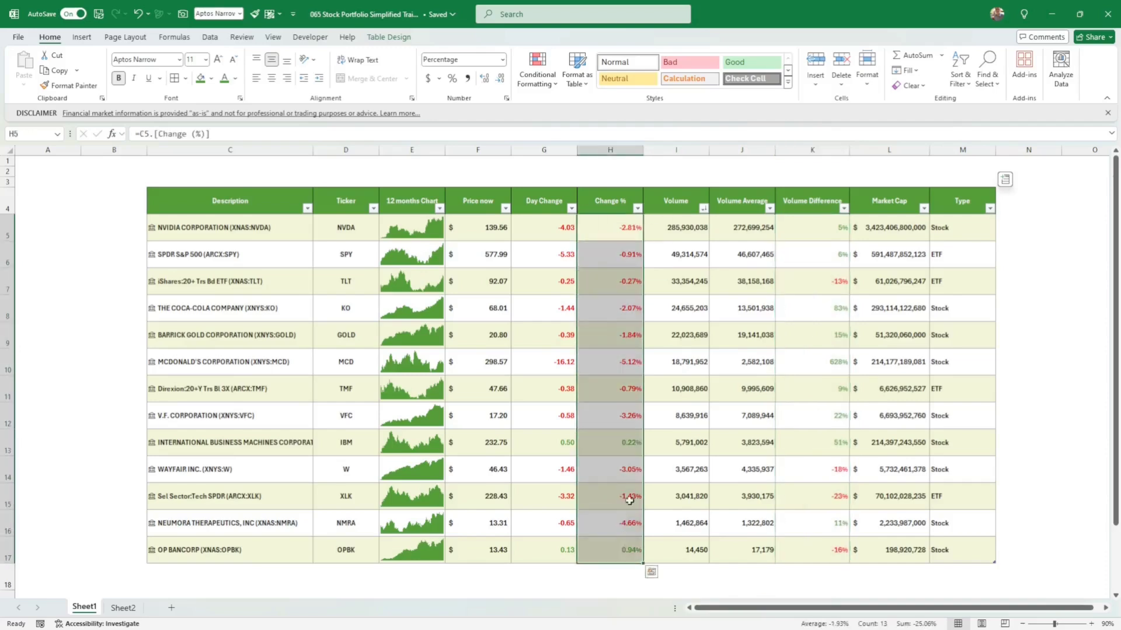
left_click(502, 80)
left_click(1036, 409)
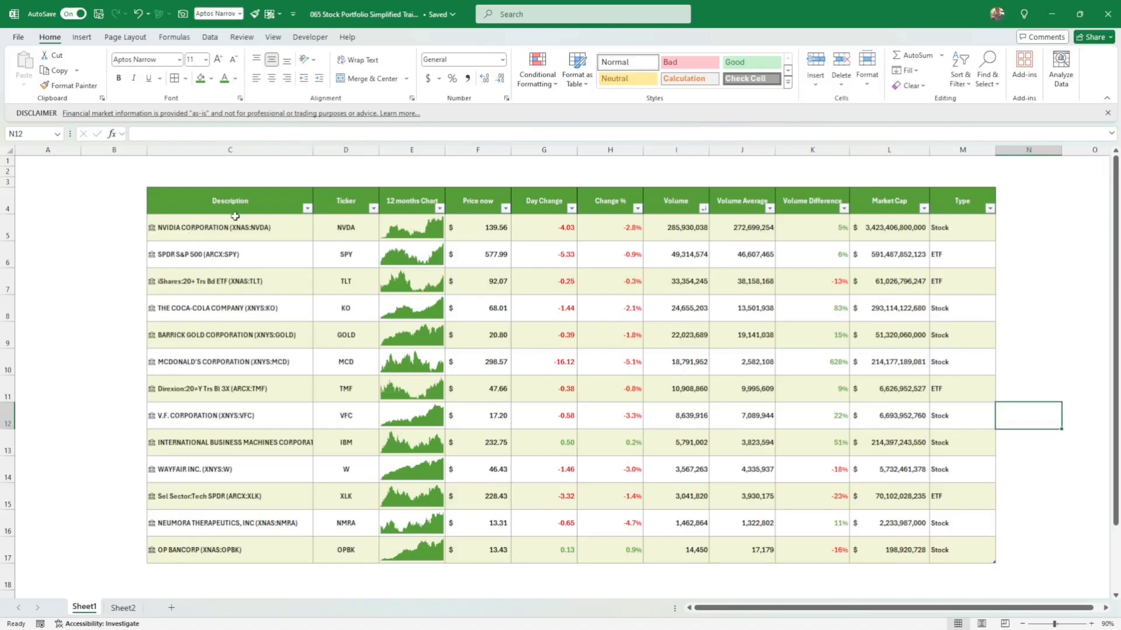
- Check the data range and location range of the NVIDIA sparkline in E5 without changing them
left_click(413, 231)
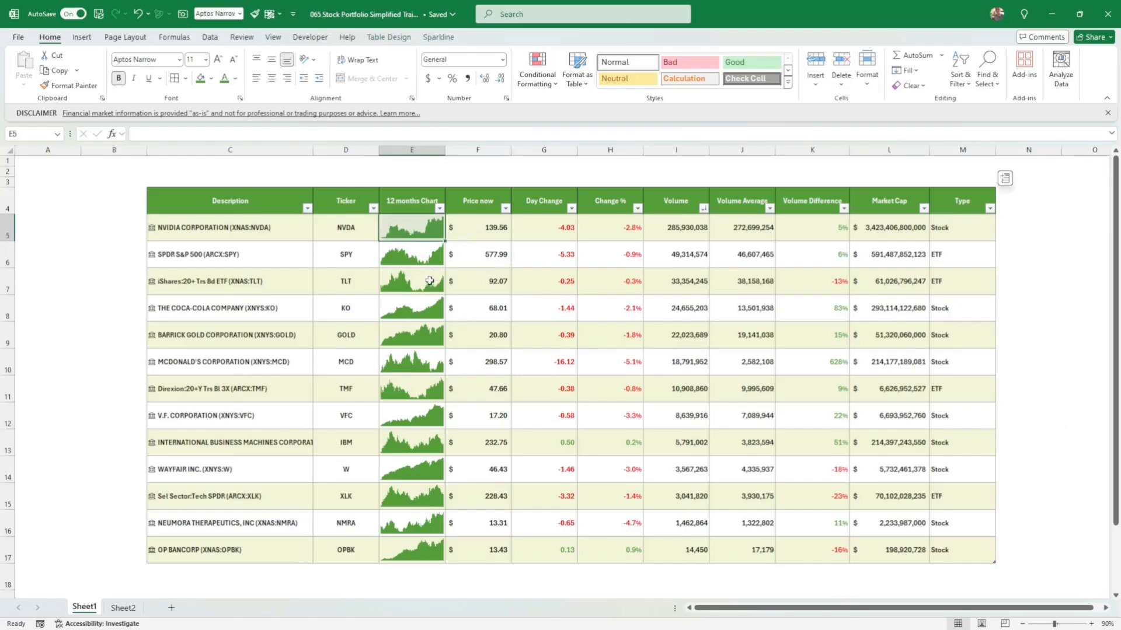
left_click(439, 37)
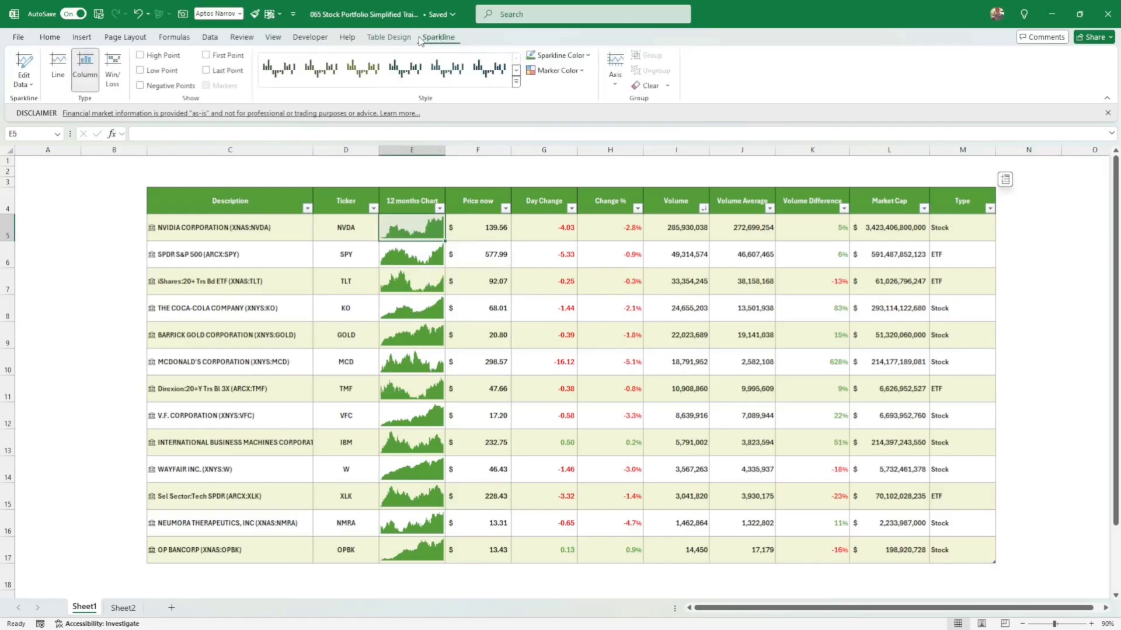
left_click(23, 65)
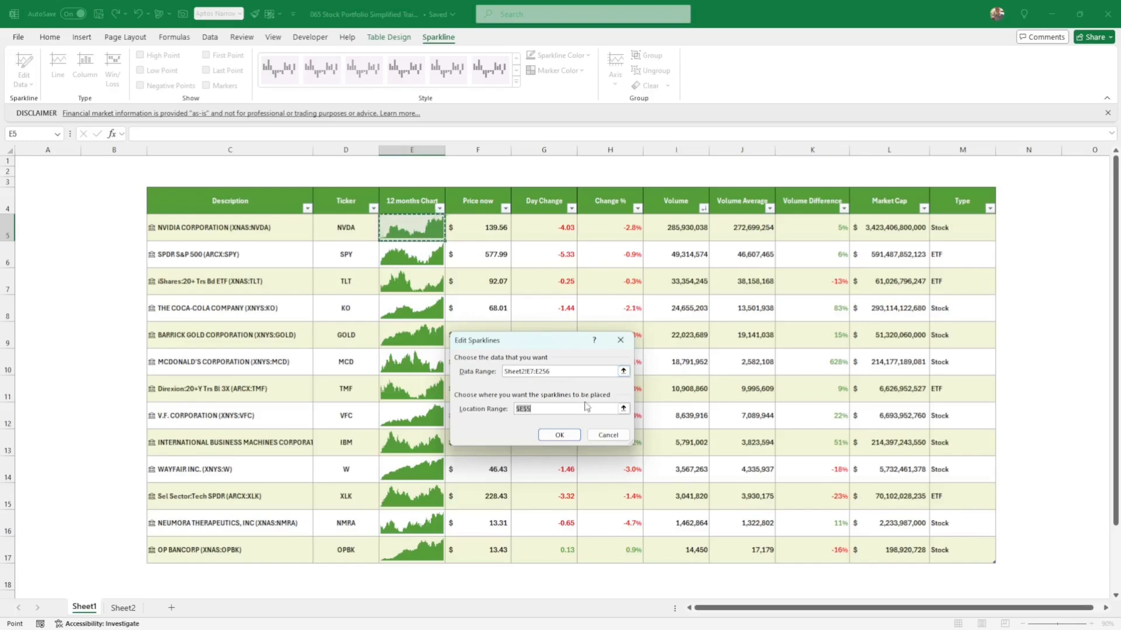
left_click(604, 440)
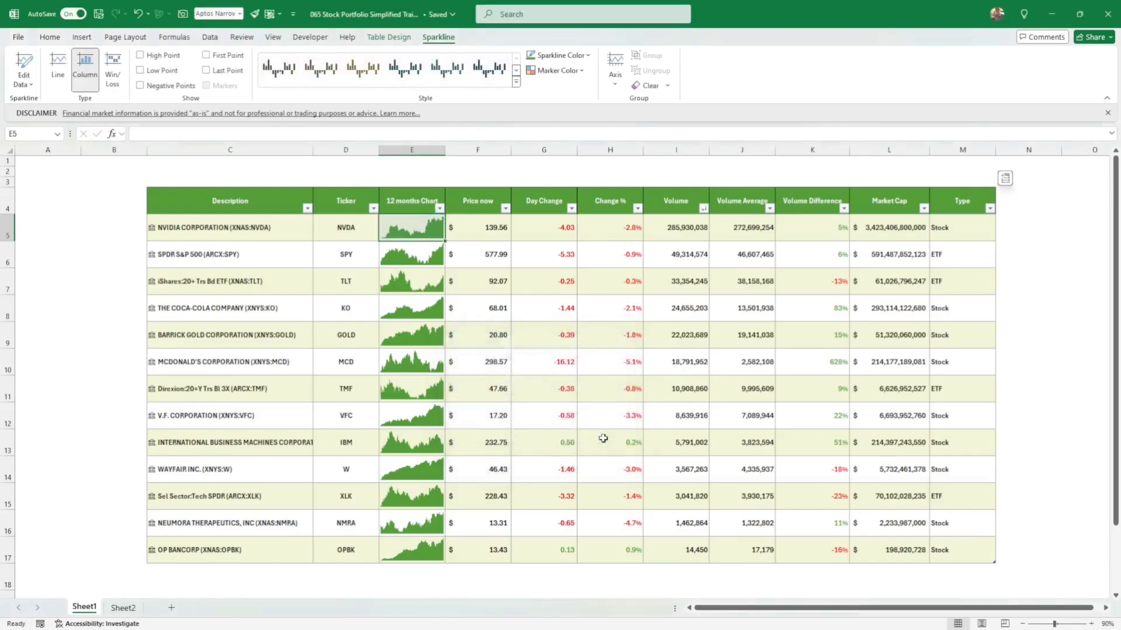